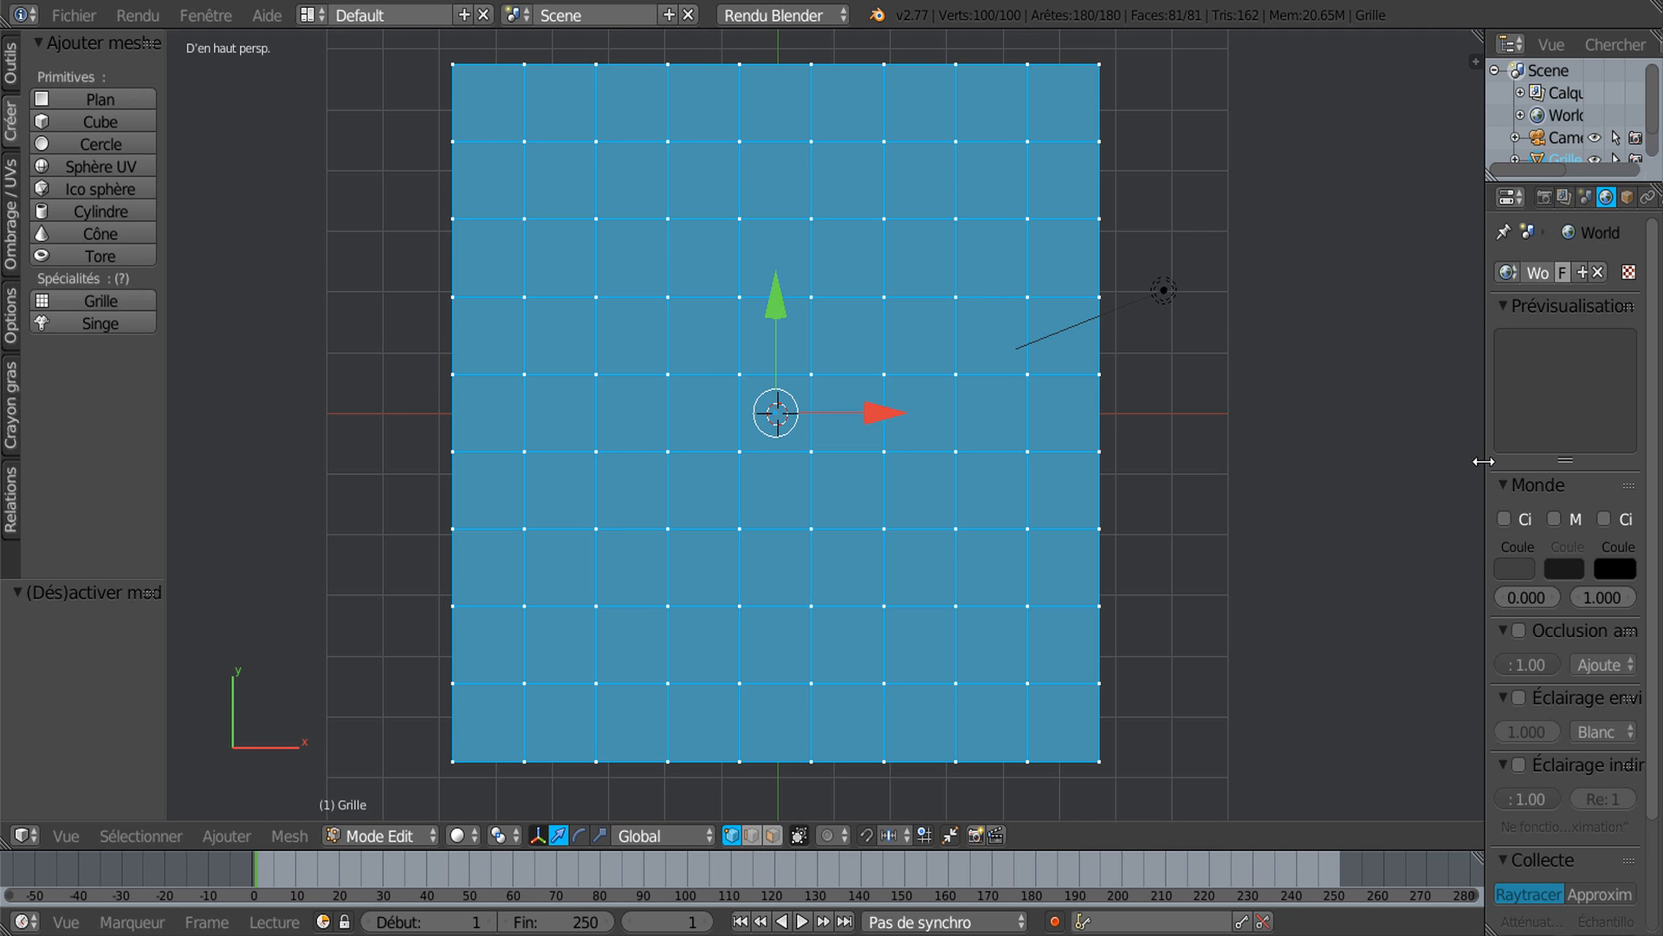
# Step: Apply a checker deselect to the grid in face selection mode and inset the remaining faces individually by about 0.078
pyautogui.moveTo(1483, 461); pyautogui.dragTo(1542, 461)
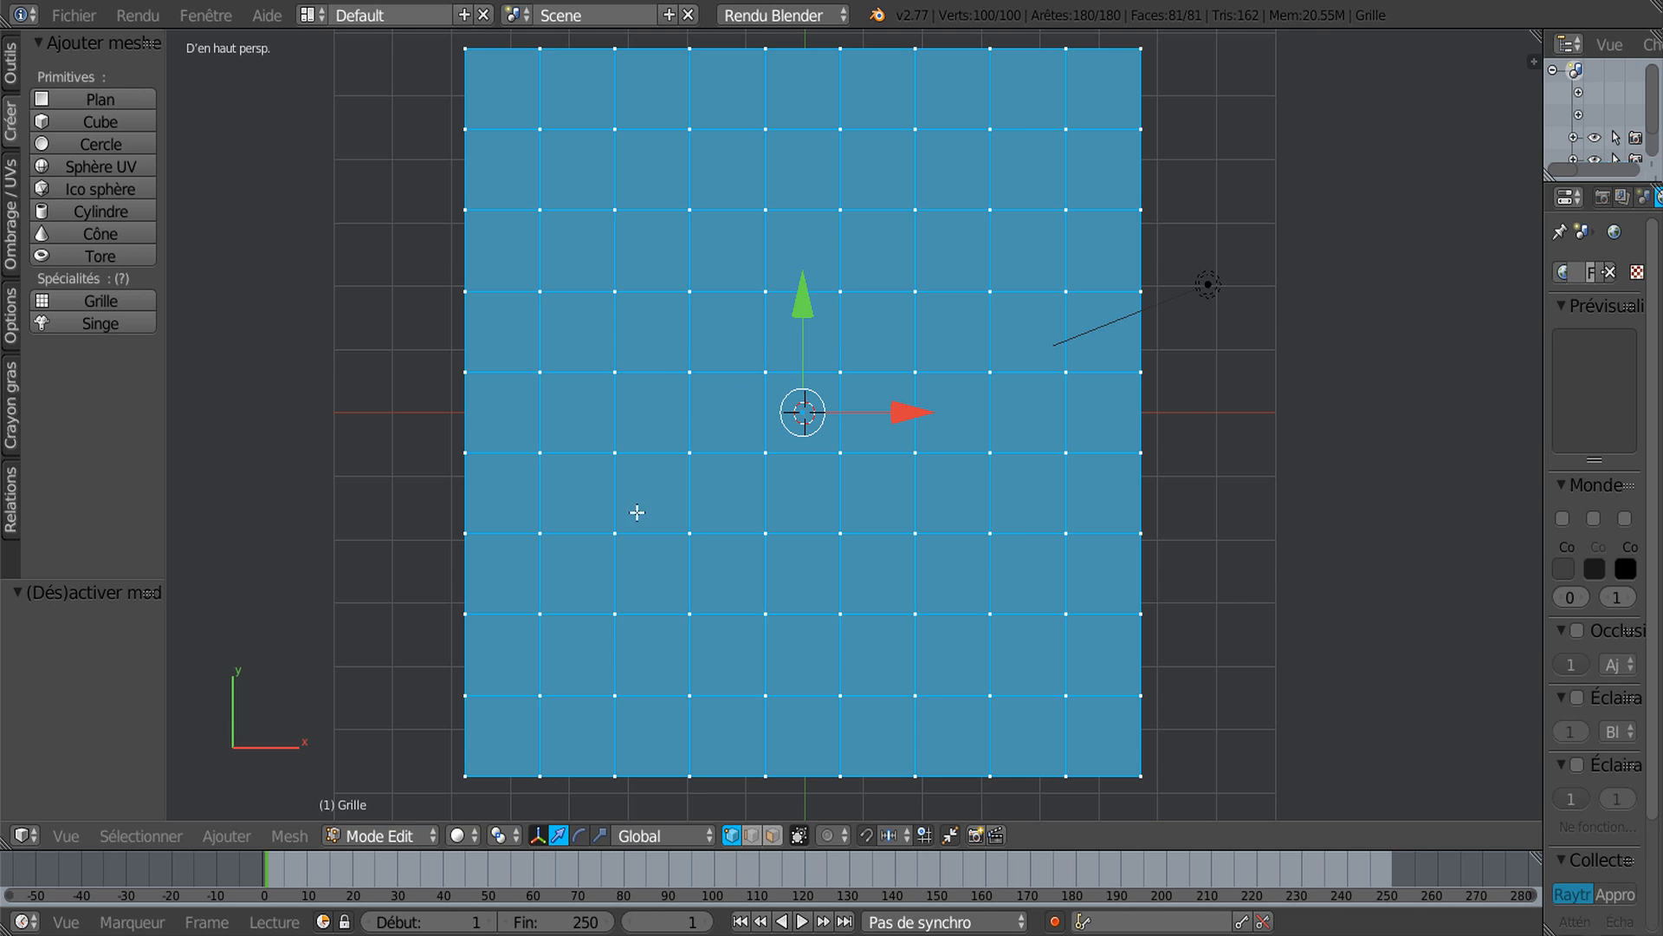
pyautogui.click(221, 836)
pyautogui.click(770, 836)
pyautogui.click(122, 837)
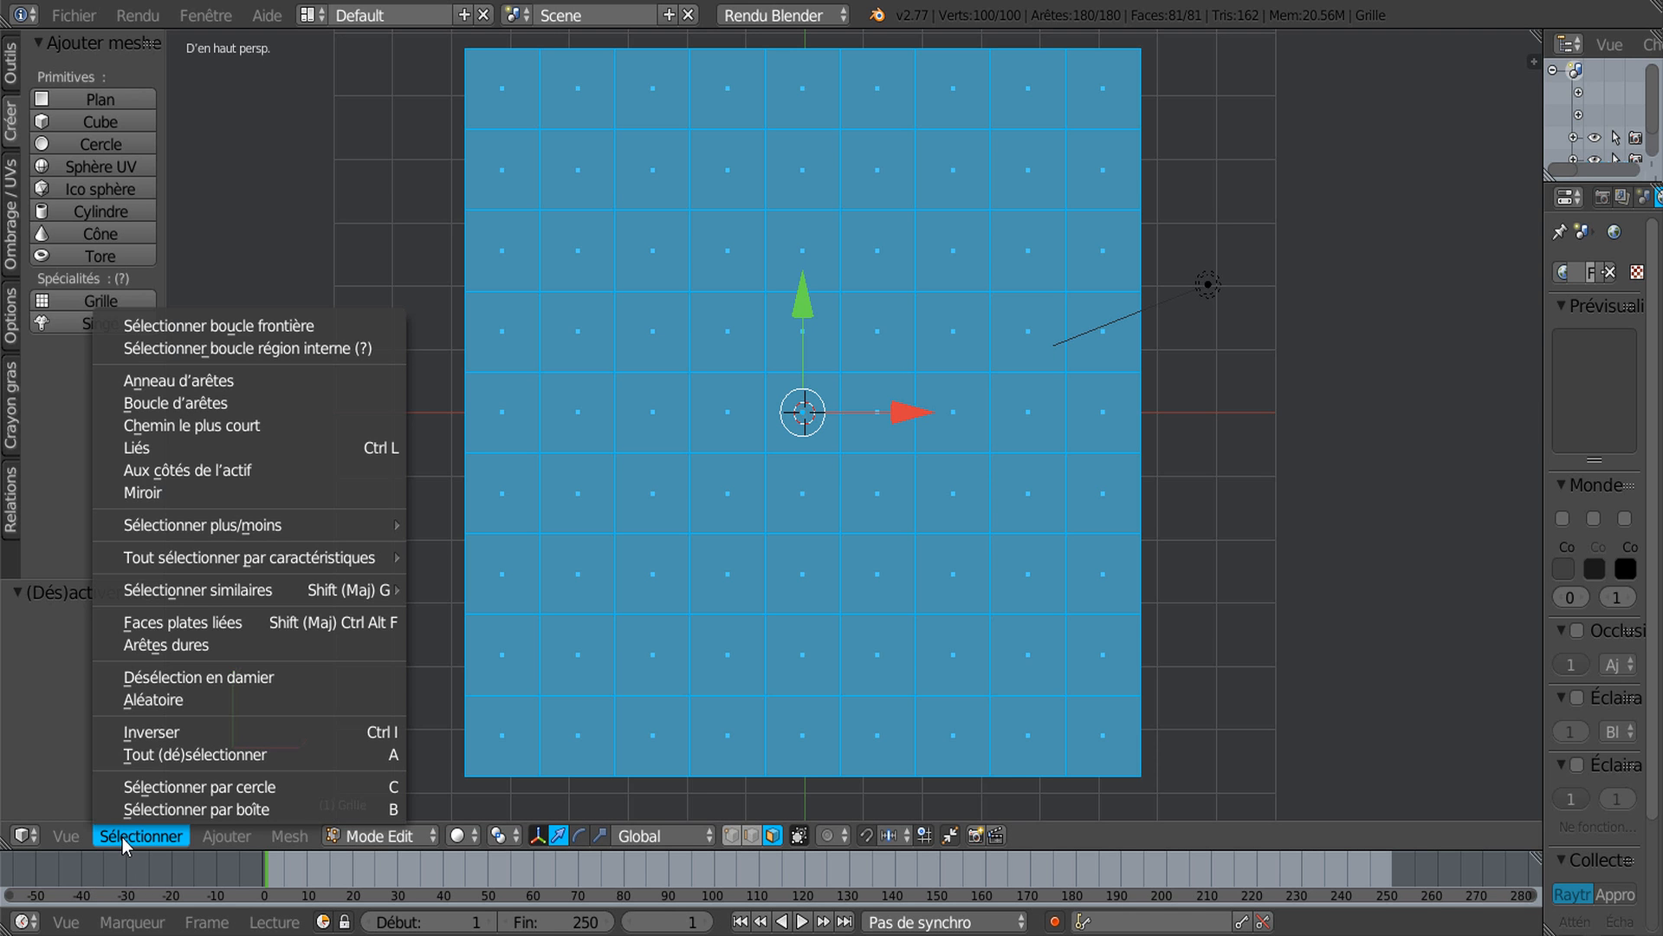
pyautogui.click(156, 677)
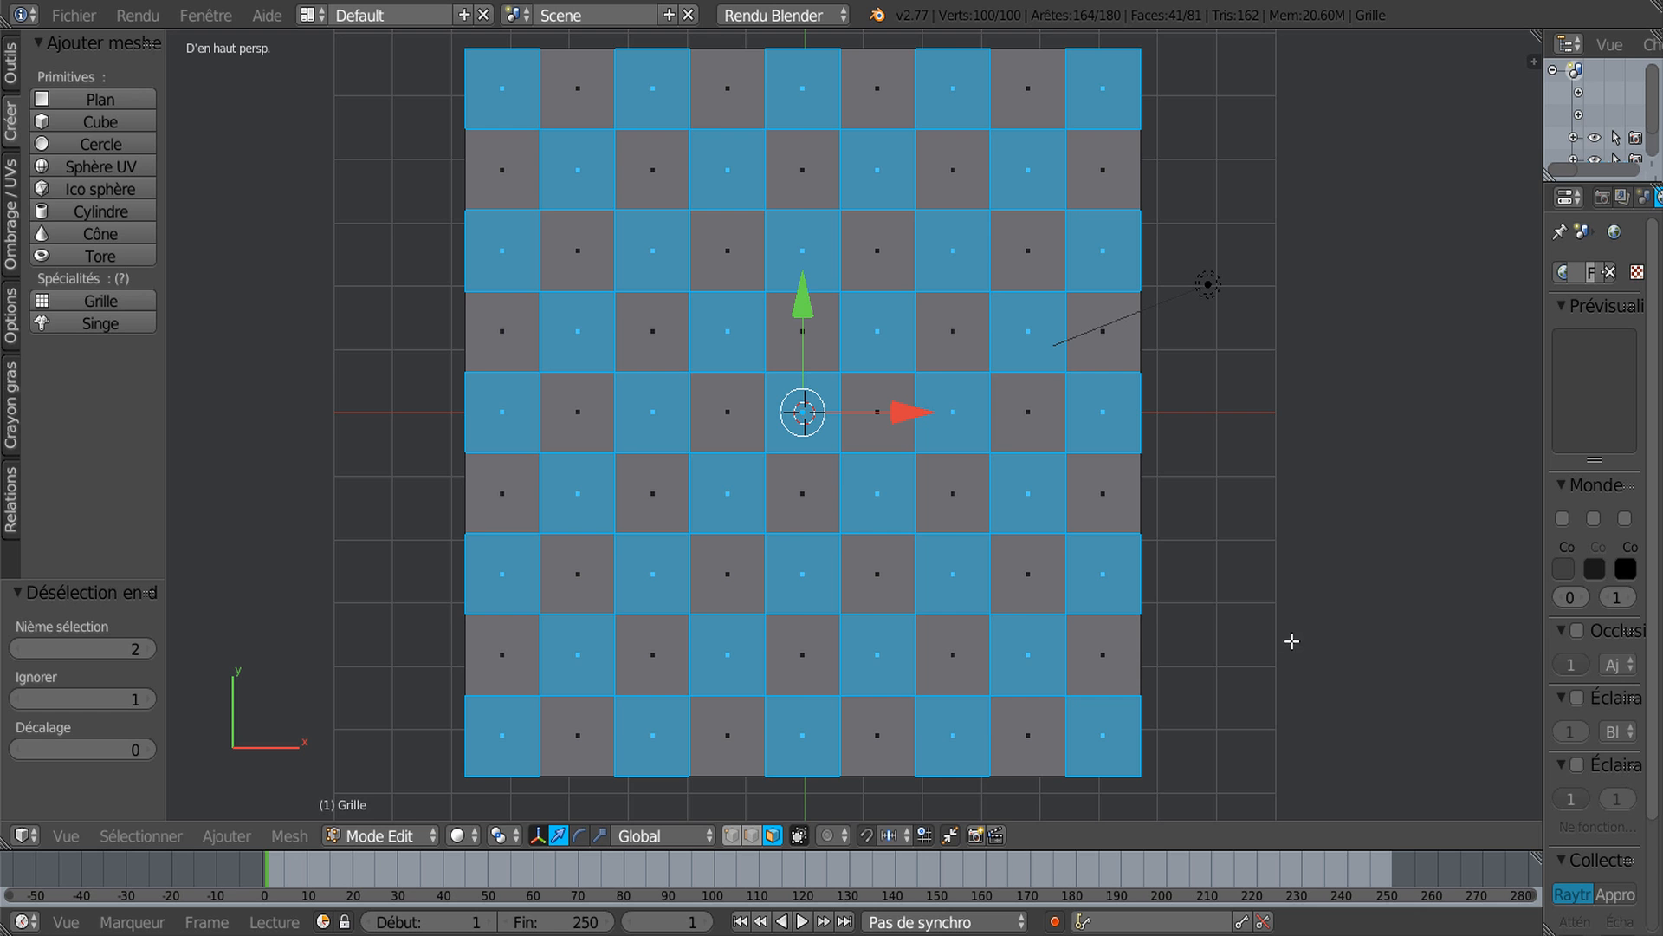
pyautogui.press('i')
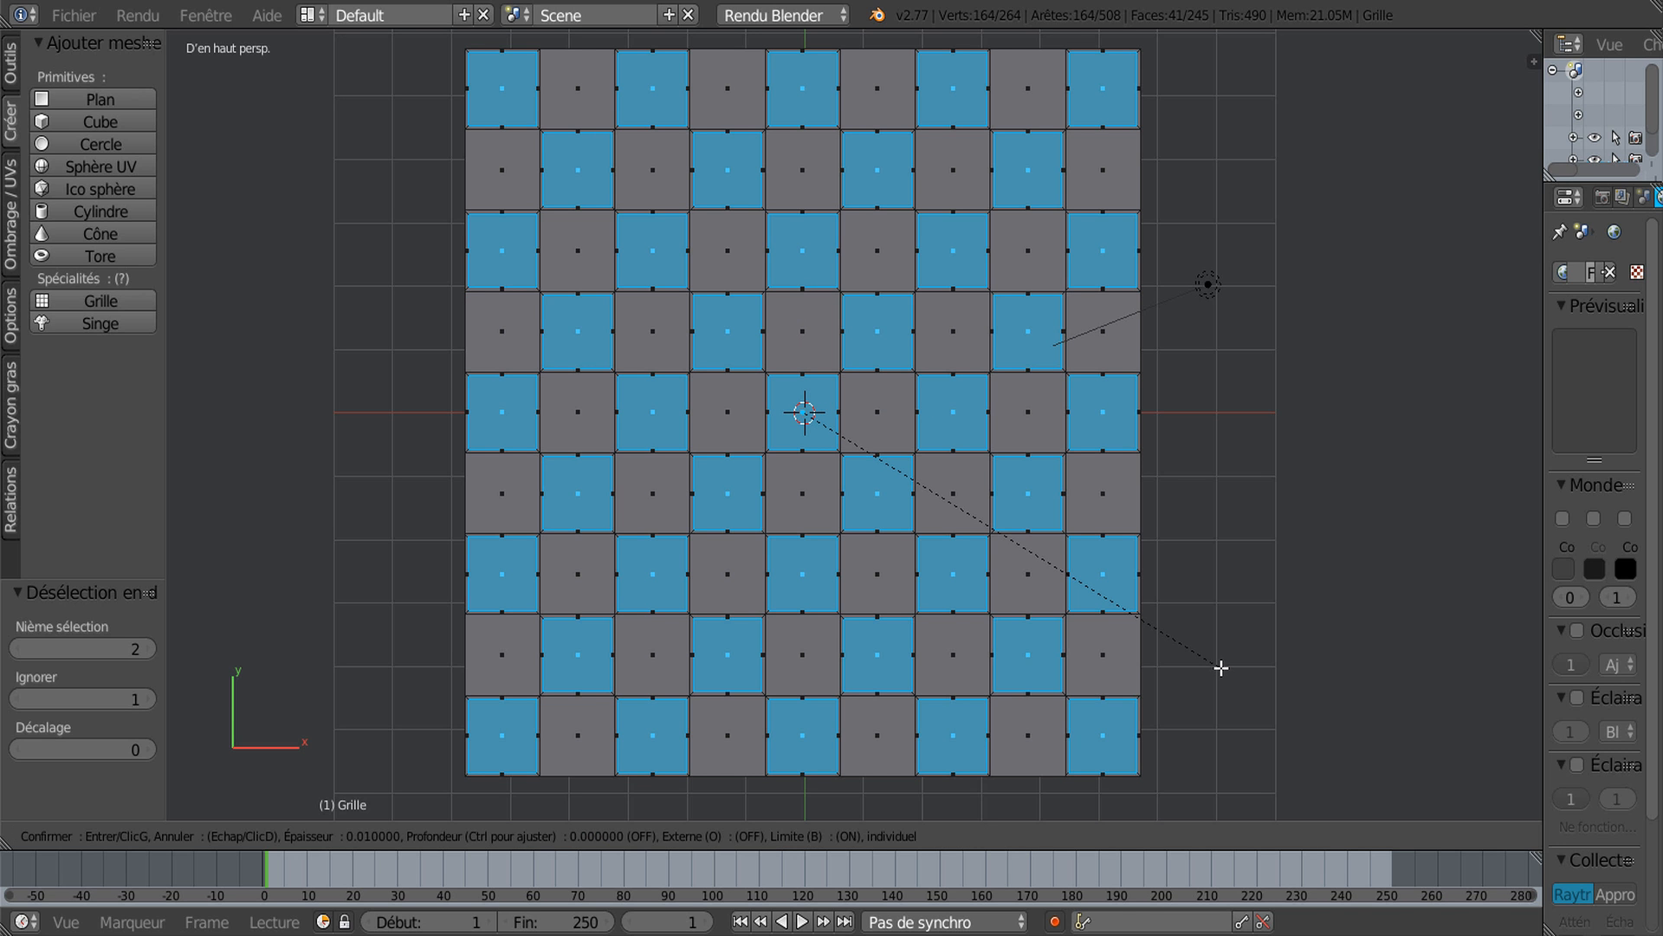
pyautogui.click(1195, 630)
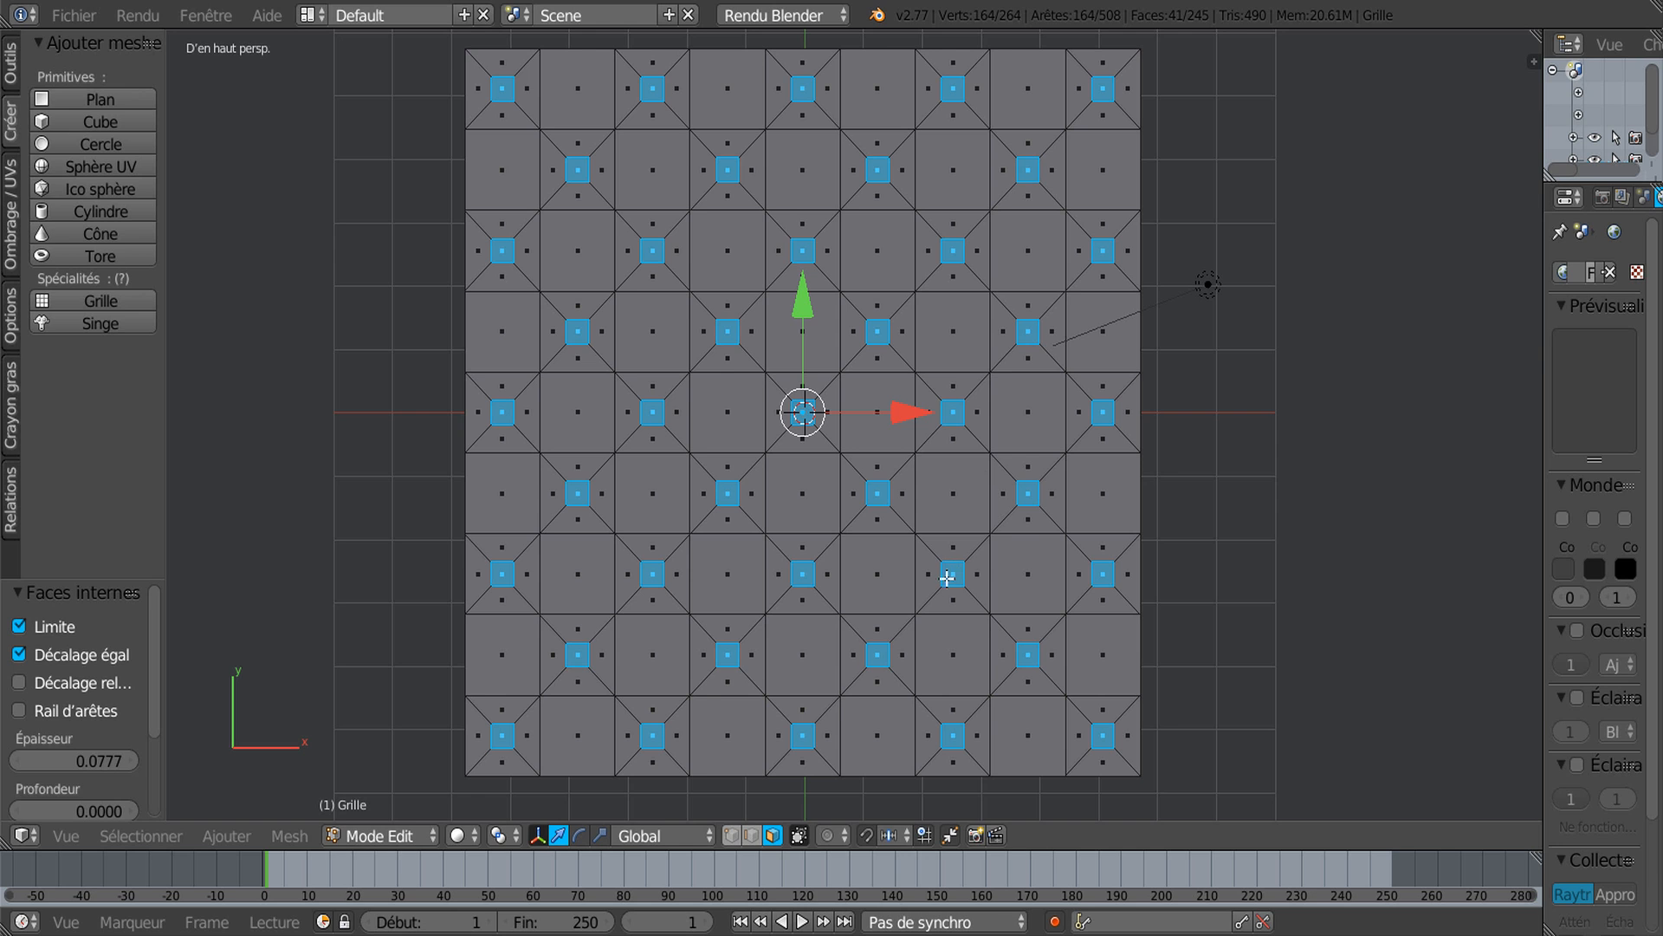
# Step: Set the pivot to individual origins and stretch the inset faces along Y by about 1.236, and again by about 2.012
pyautogui.click(602, 834)
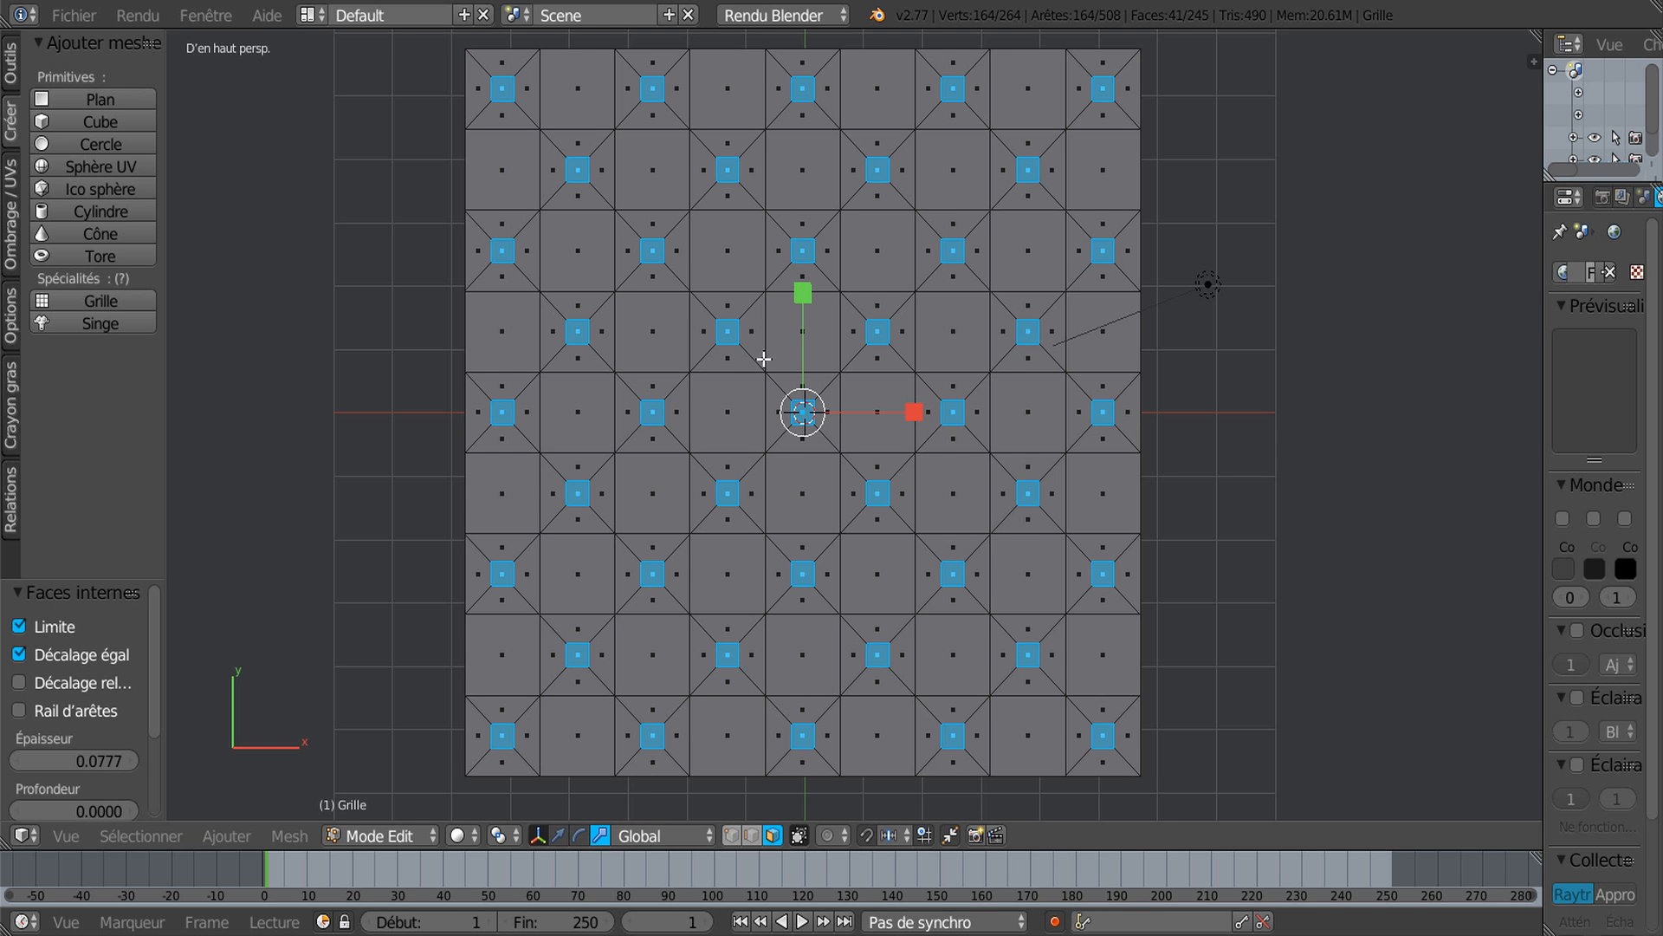
pyautogui.moveTo(804, 291); pyautogui.dragTo(809, 274)
pyautogui.hotkey('ctrl', 'z')
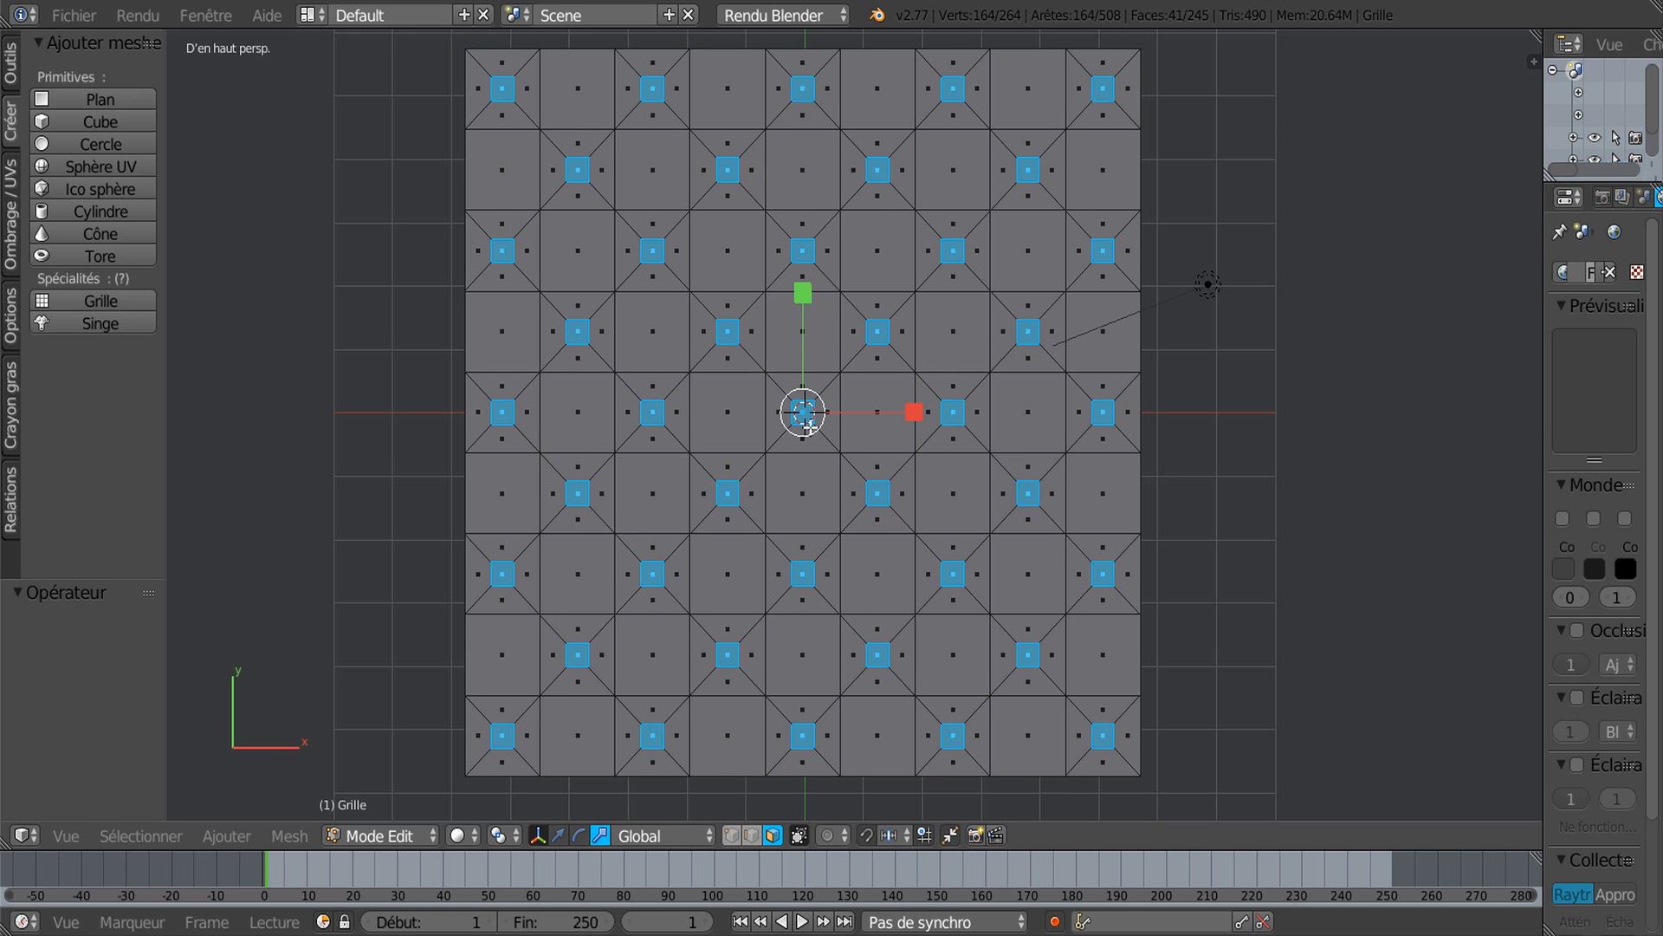
pyautogui.click(500, 836)
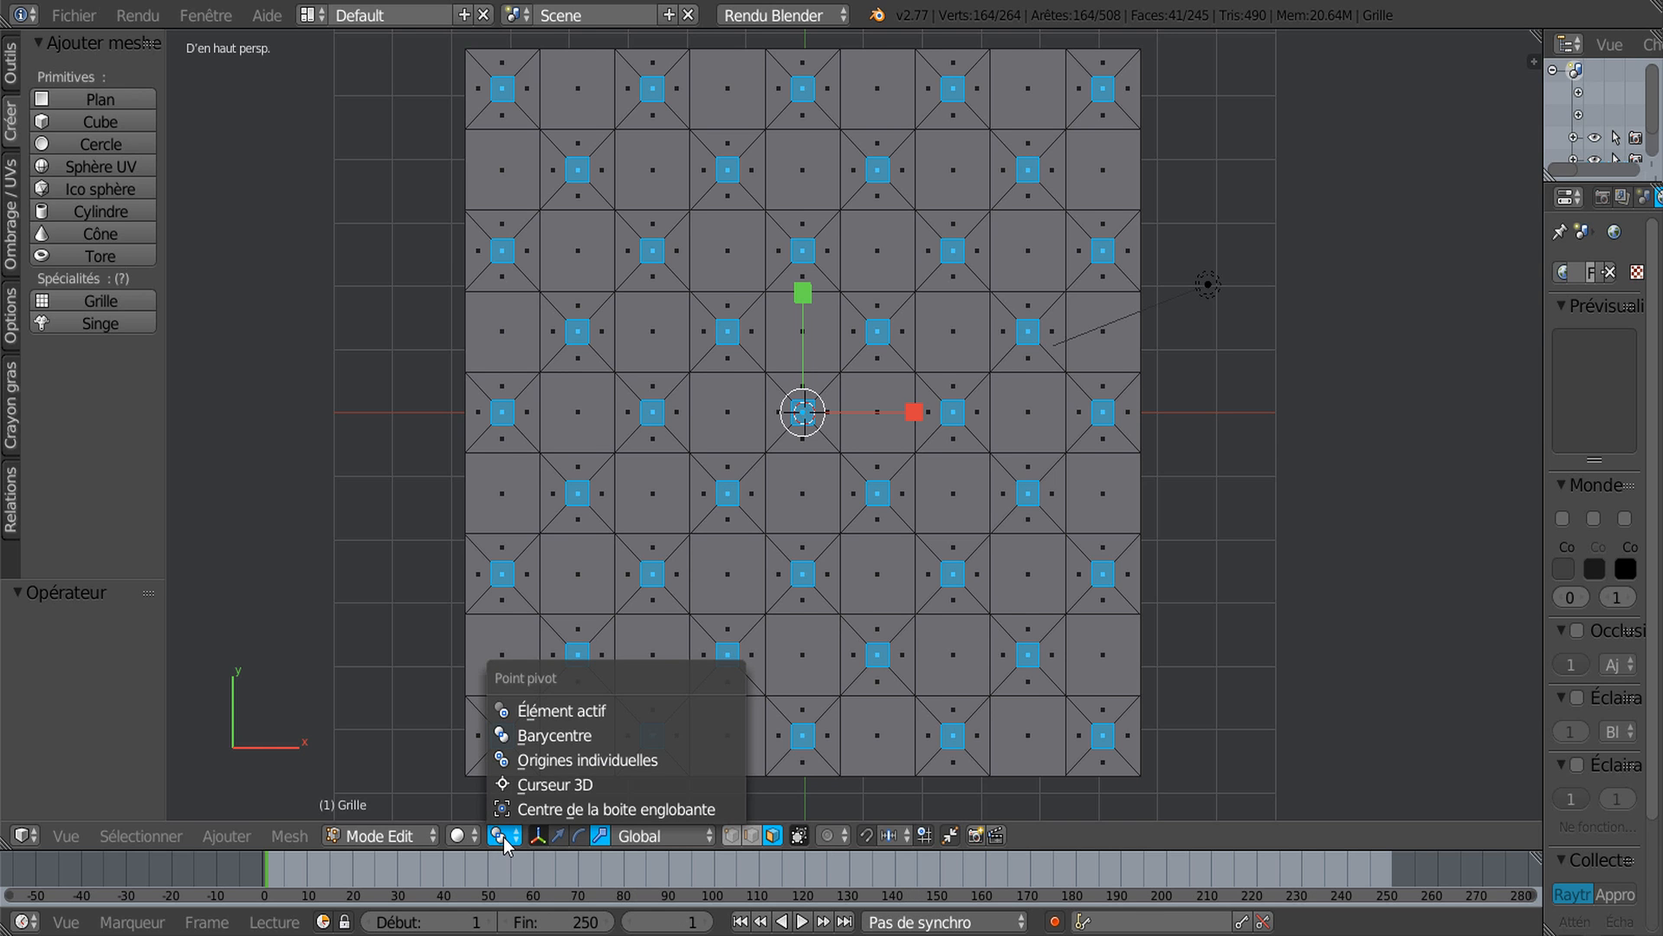
pyautogui.click(532, 759)
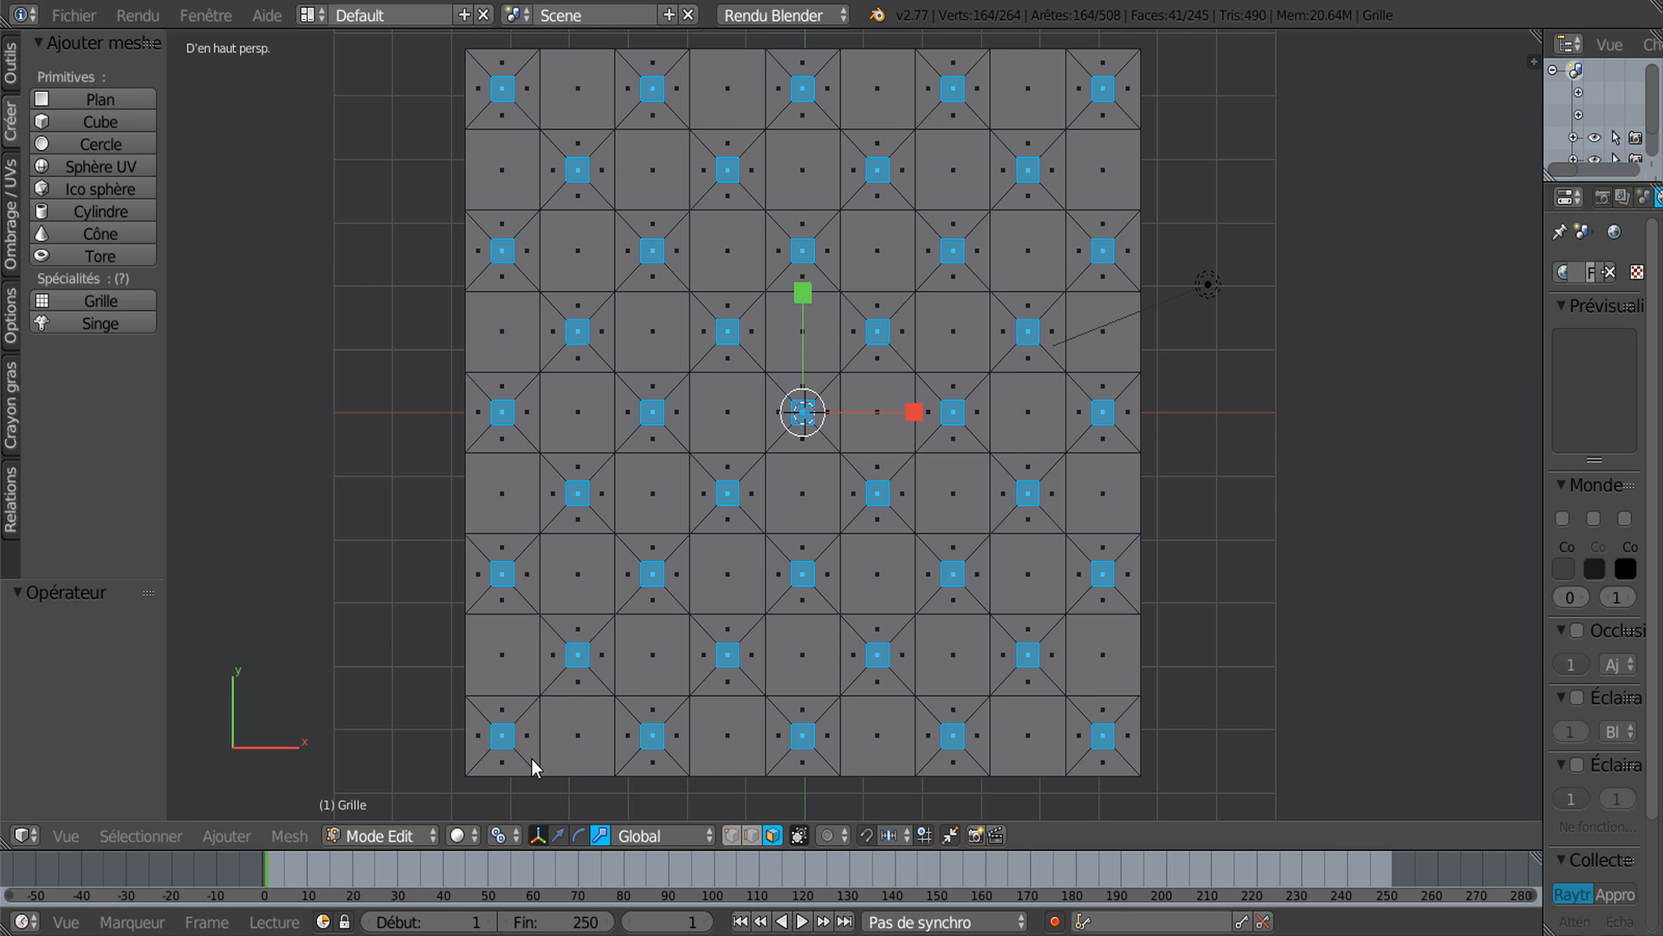
pyautogui.click(800, 293)
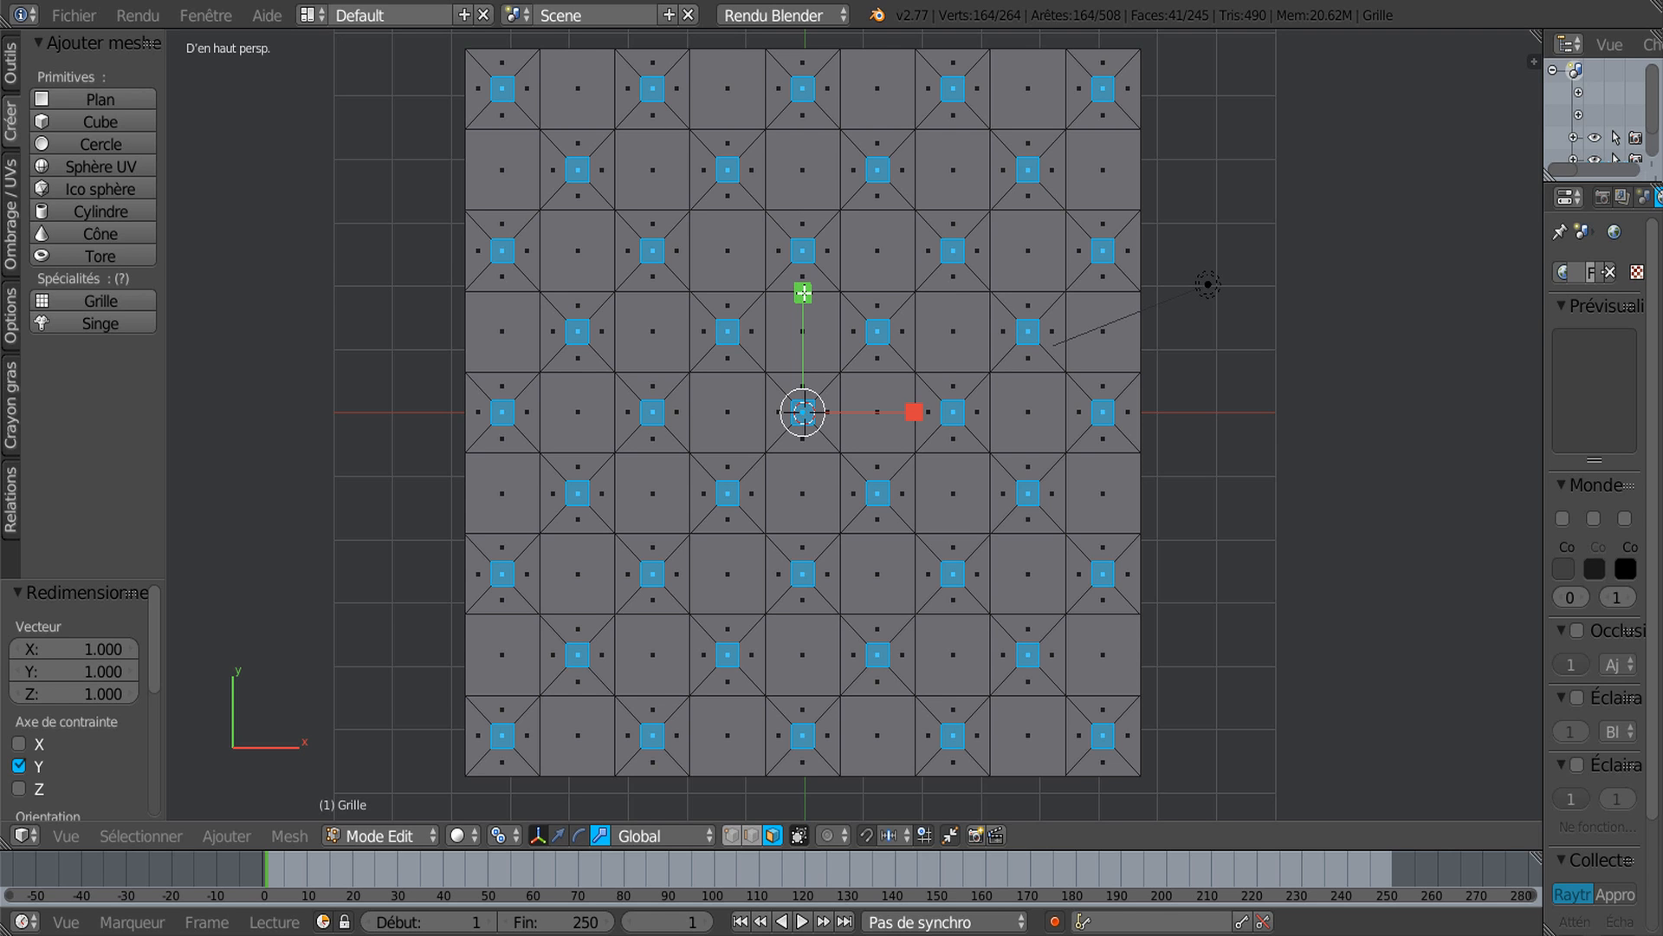
pyautogui.click(803, 293)
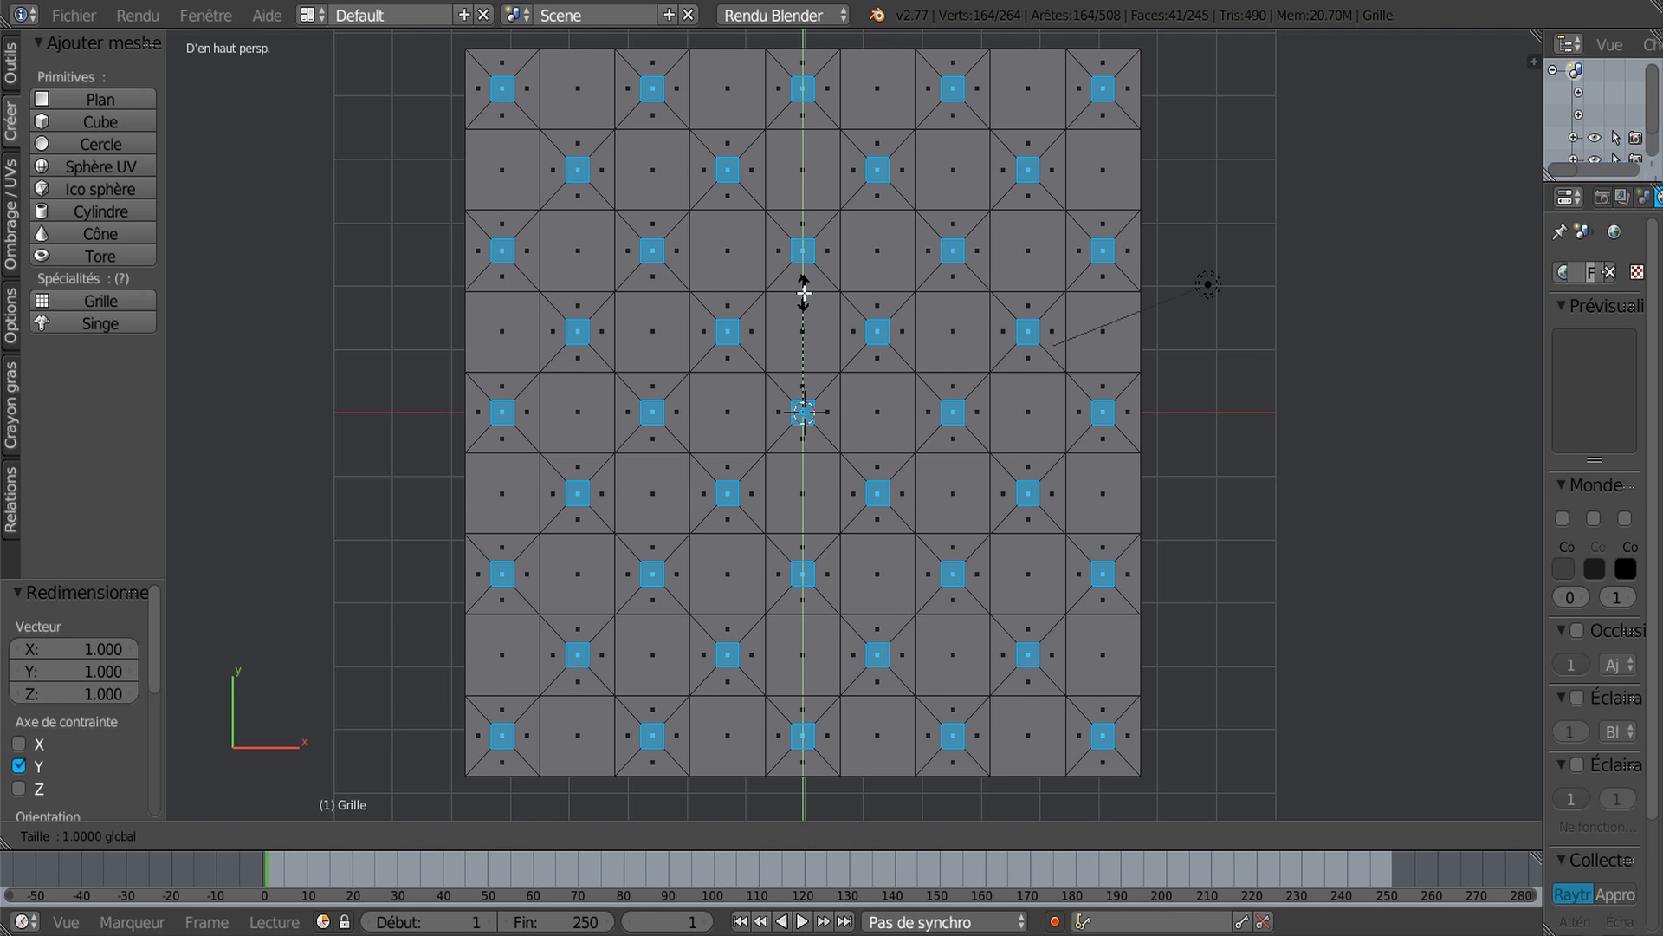
pyautogui.keyDown('shift'); pyautogui.moveTo(804, 293); pyautogui.dragTo(815, 797); pyautogui.keyUp('shift')
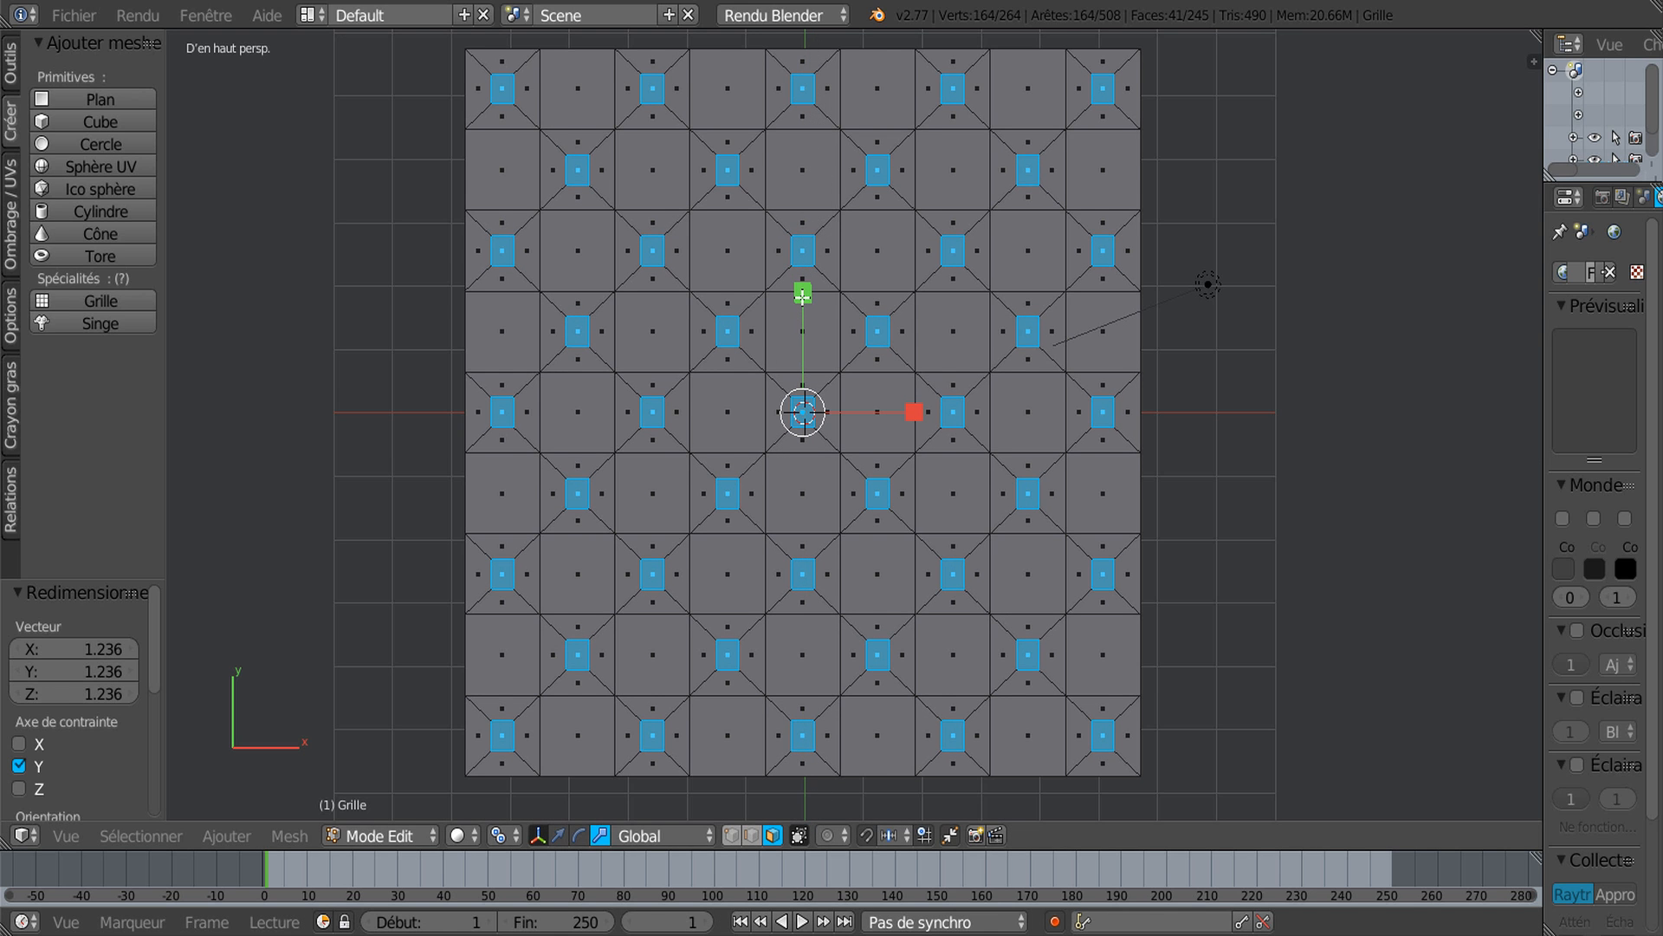
pyautogui.moveTo(802, 289); pyautogui.dragTo(832, 182)
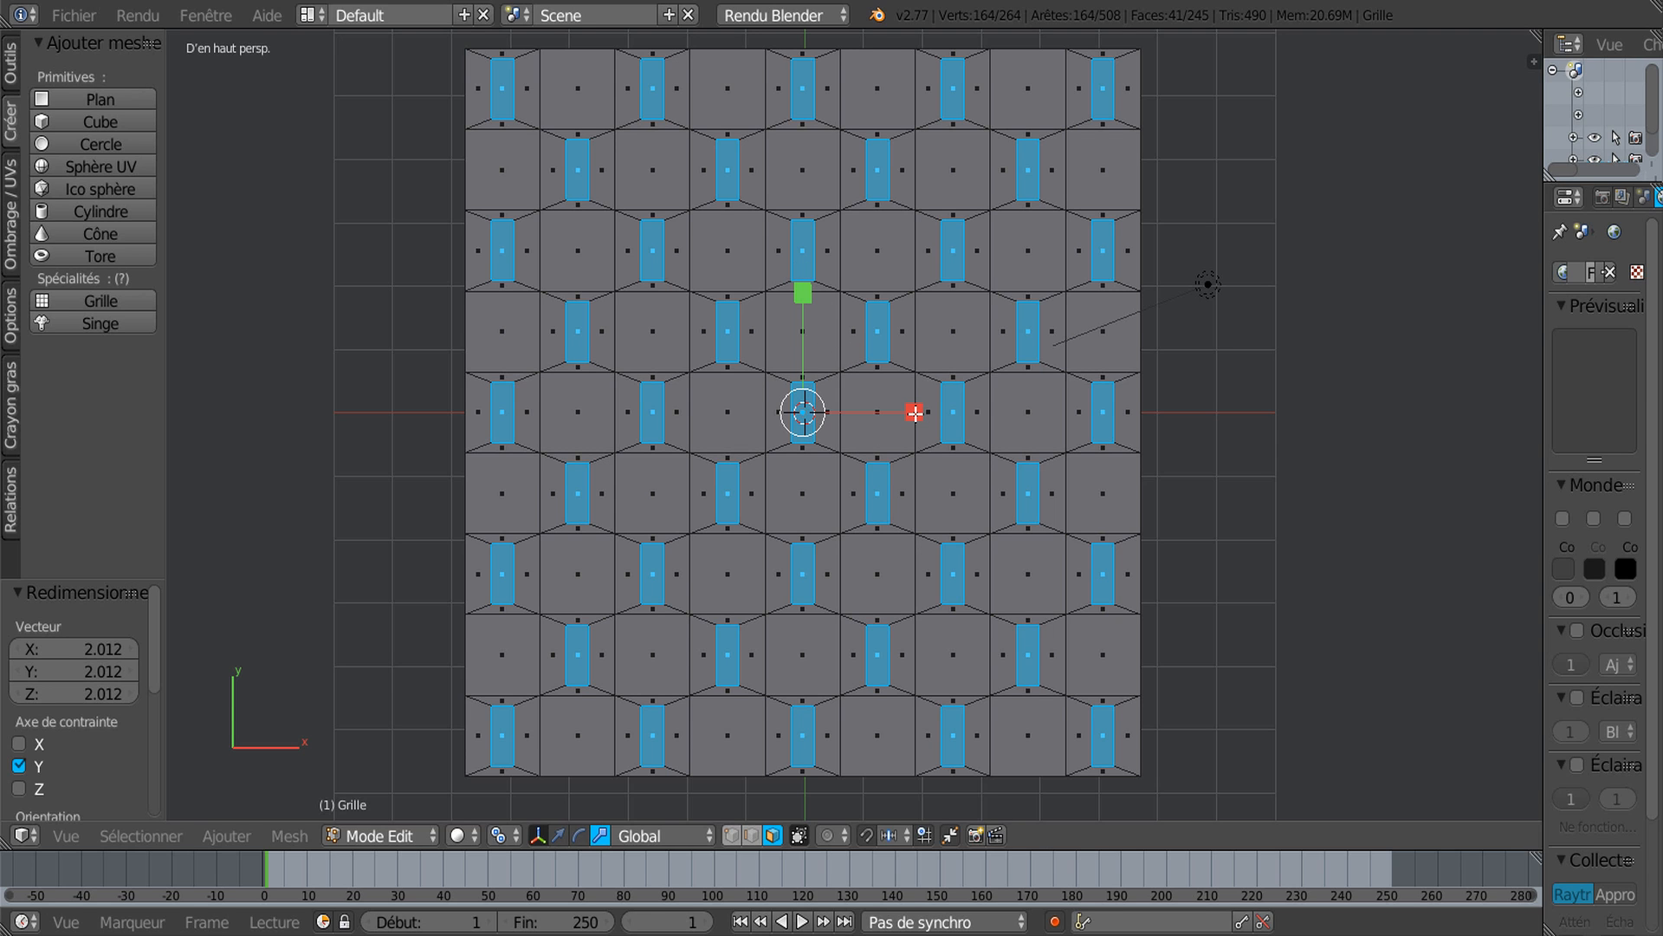
# Step: Narrow the inset faces along X by a factor of about 0.538 and rotate them about 49.9° in the top view
pyautogui.moveTo(915, 412); pyautogui.dragTo(396, 447)
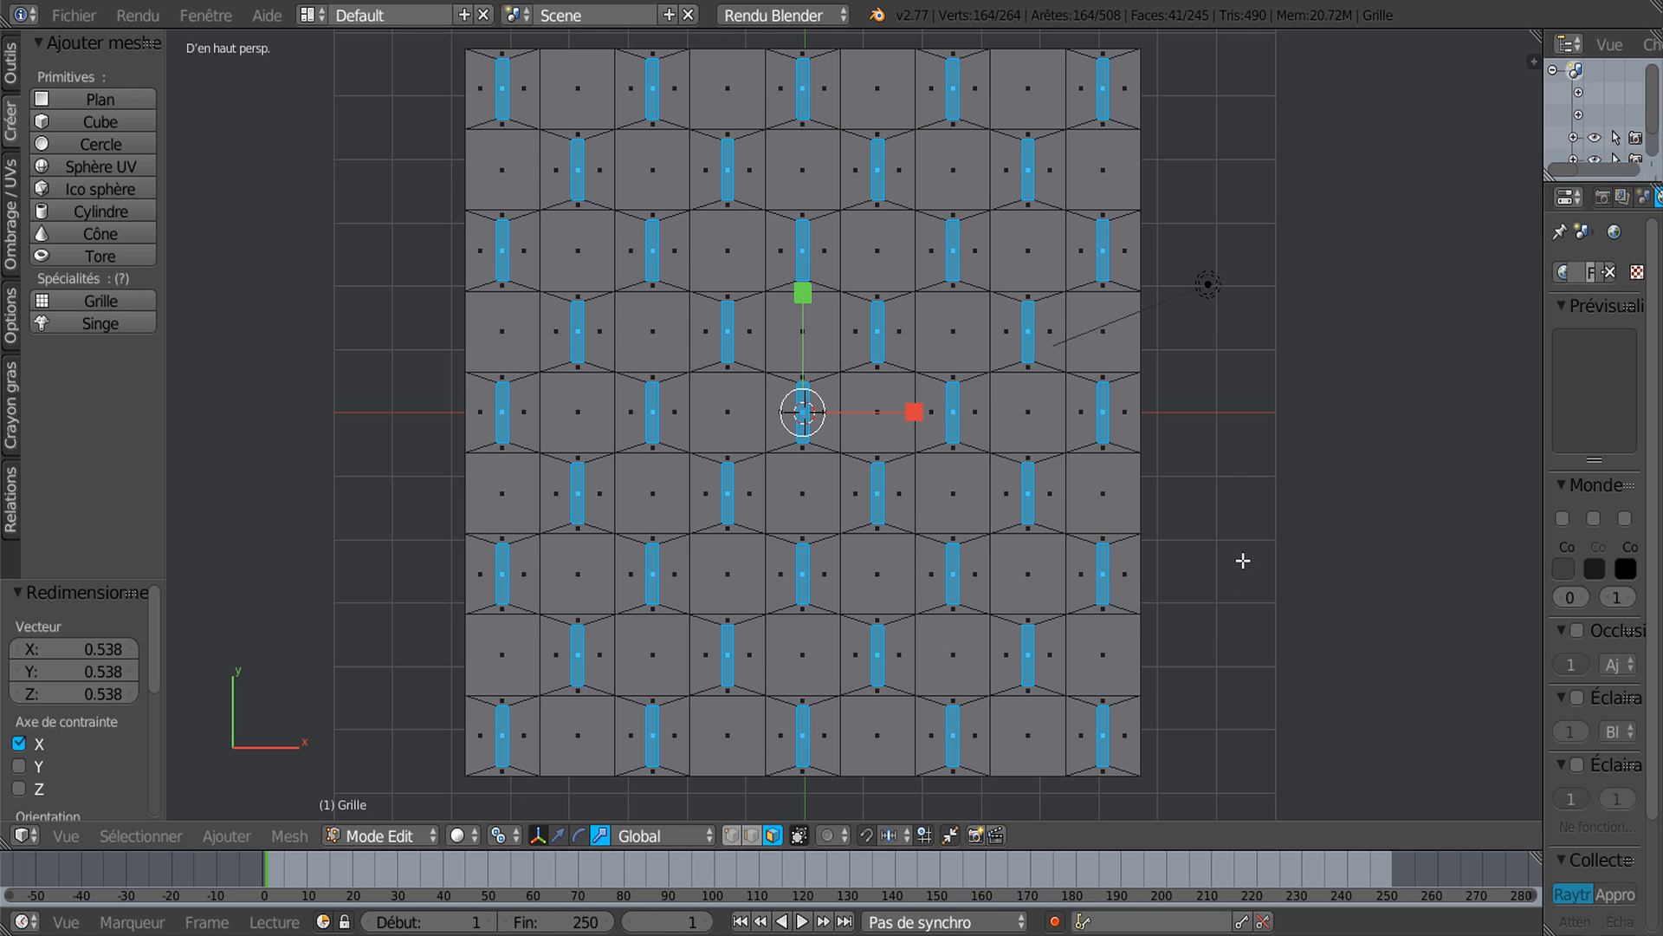
pyautogui.press('r')
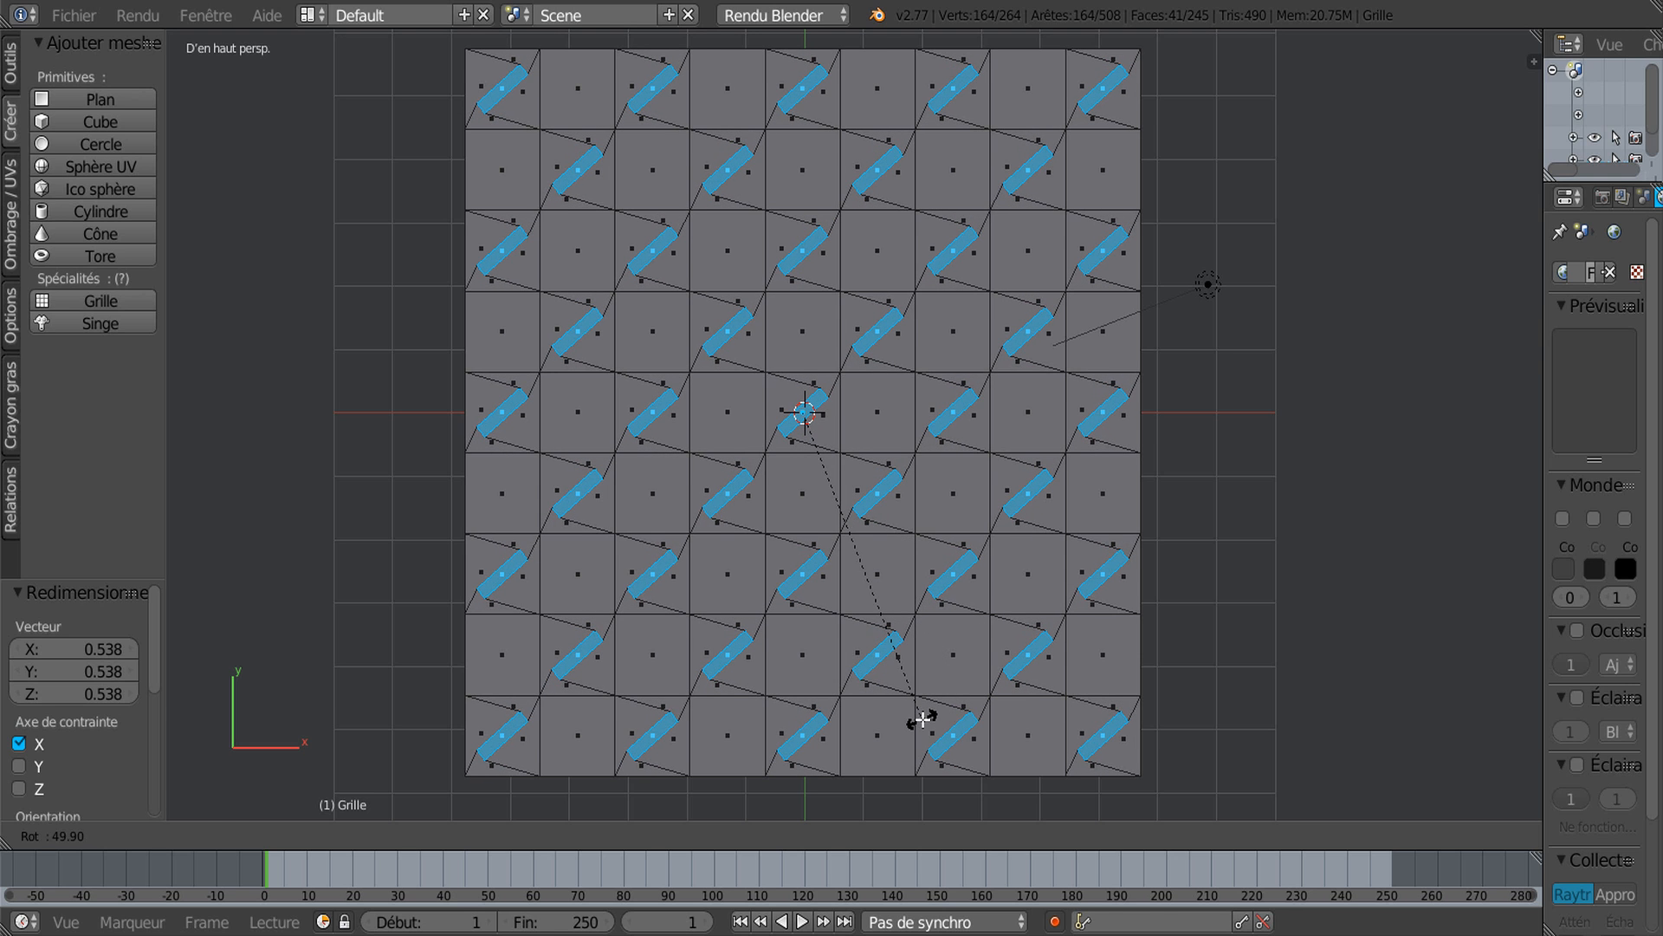
pyautogui.click(923, 719)
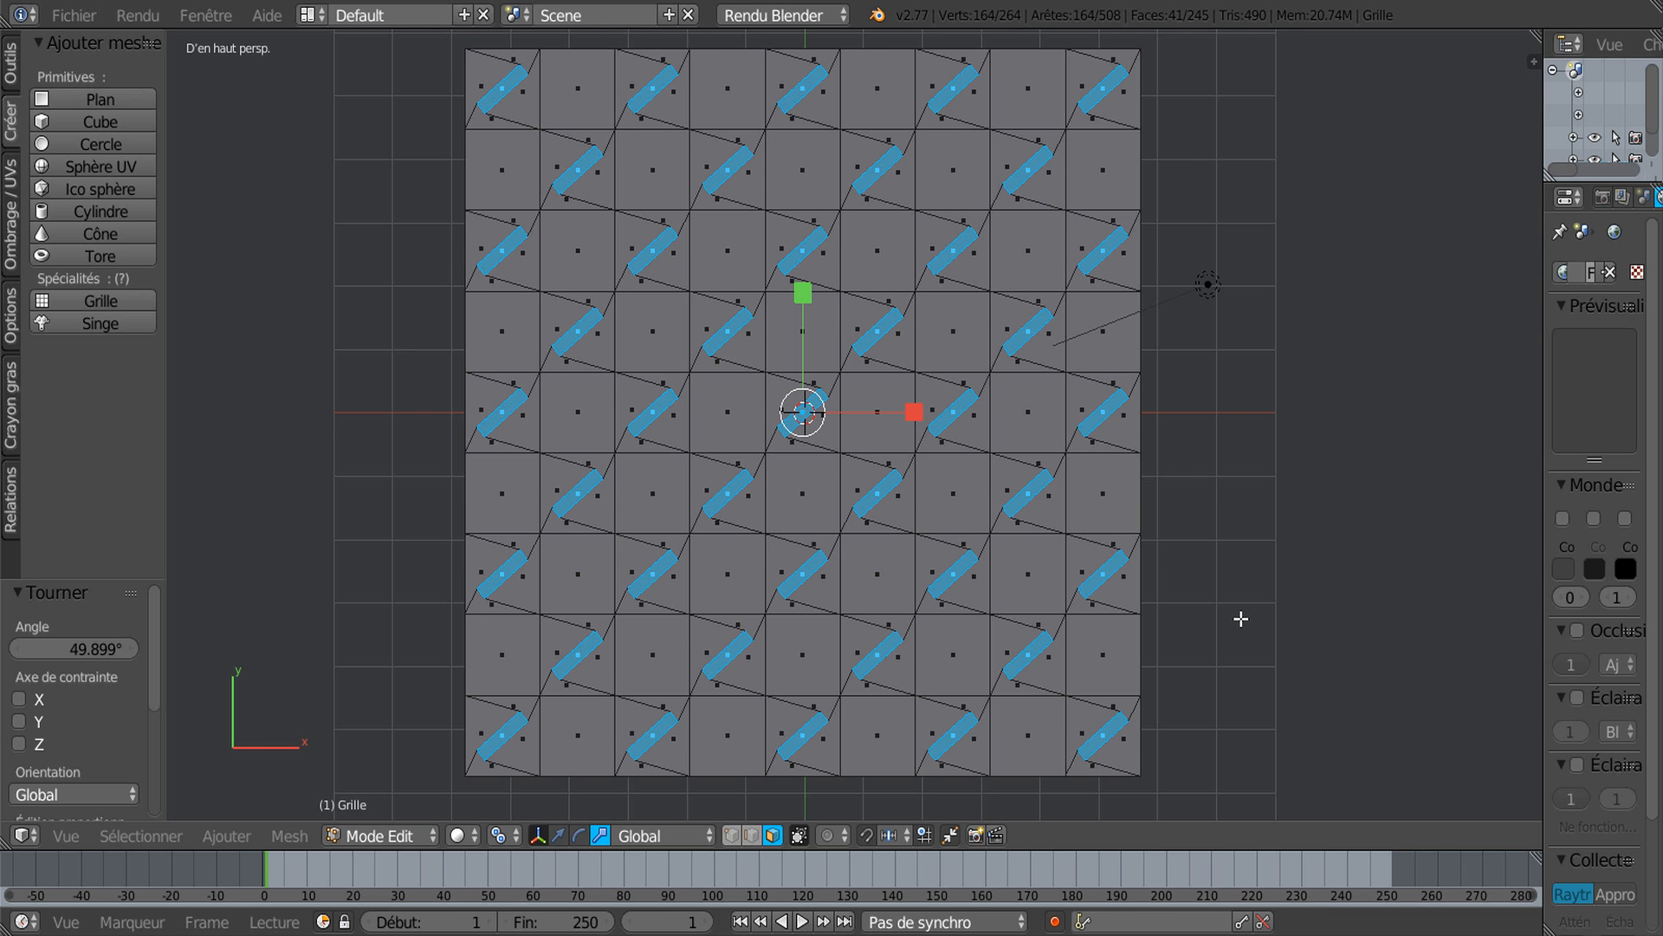
# Step: Raise the selected inset faces about 0.01 along Z in the orthographic front view
pyautogui.press('KP_1')
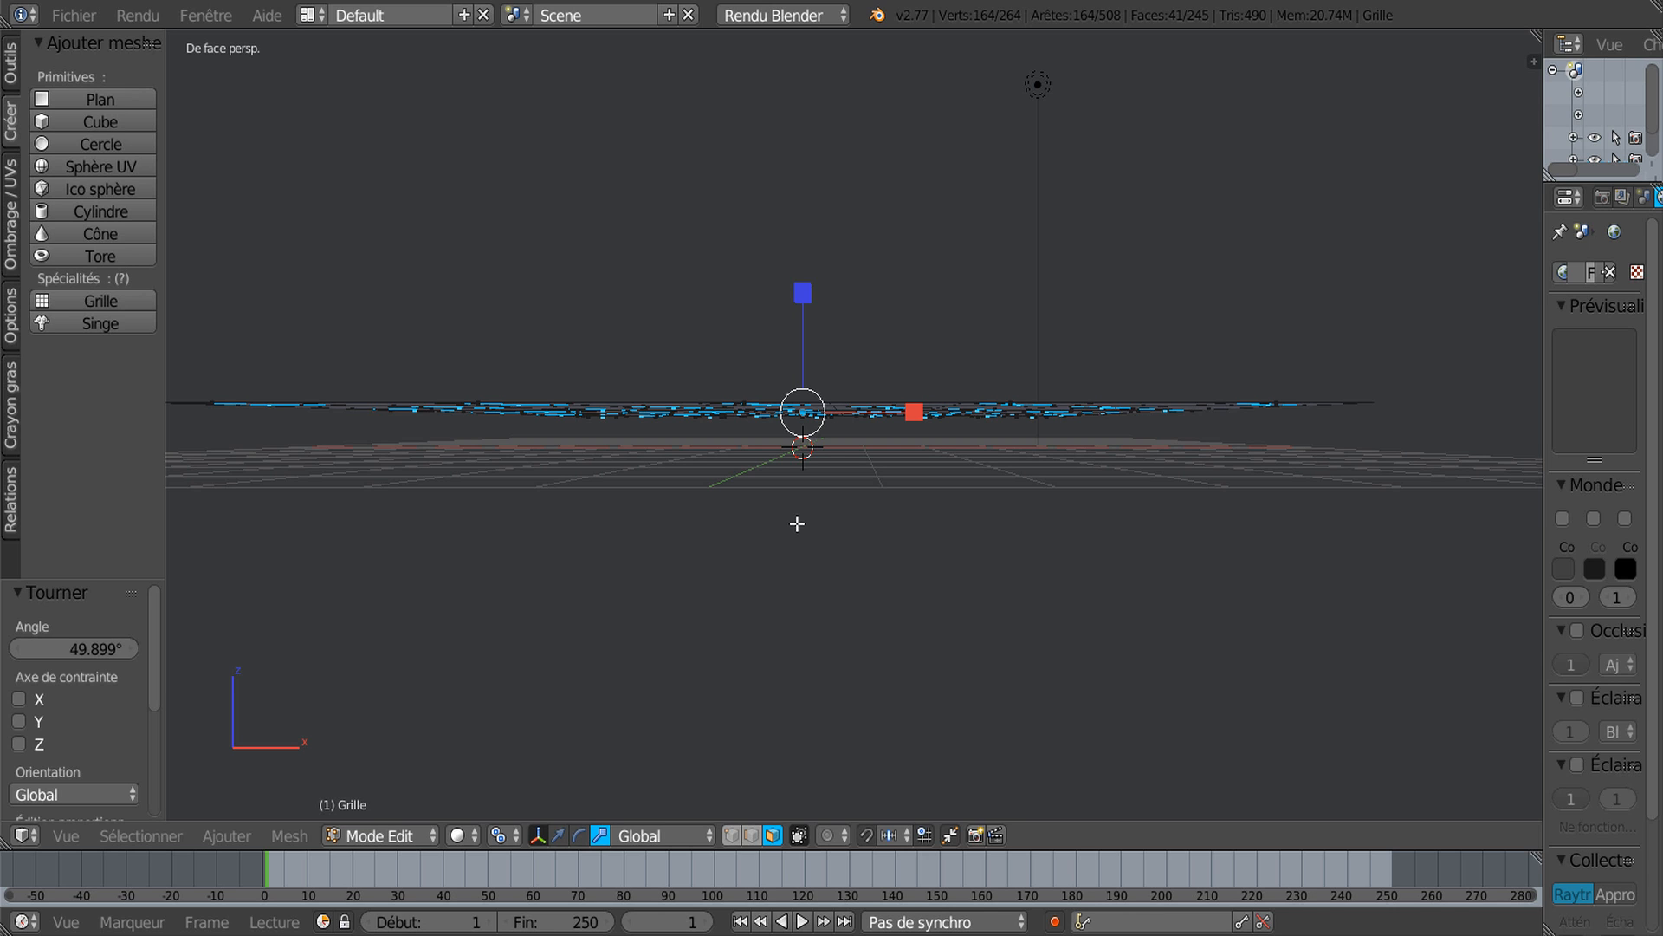
pyautogui.press('KP_5')
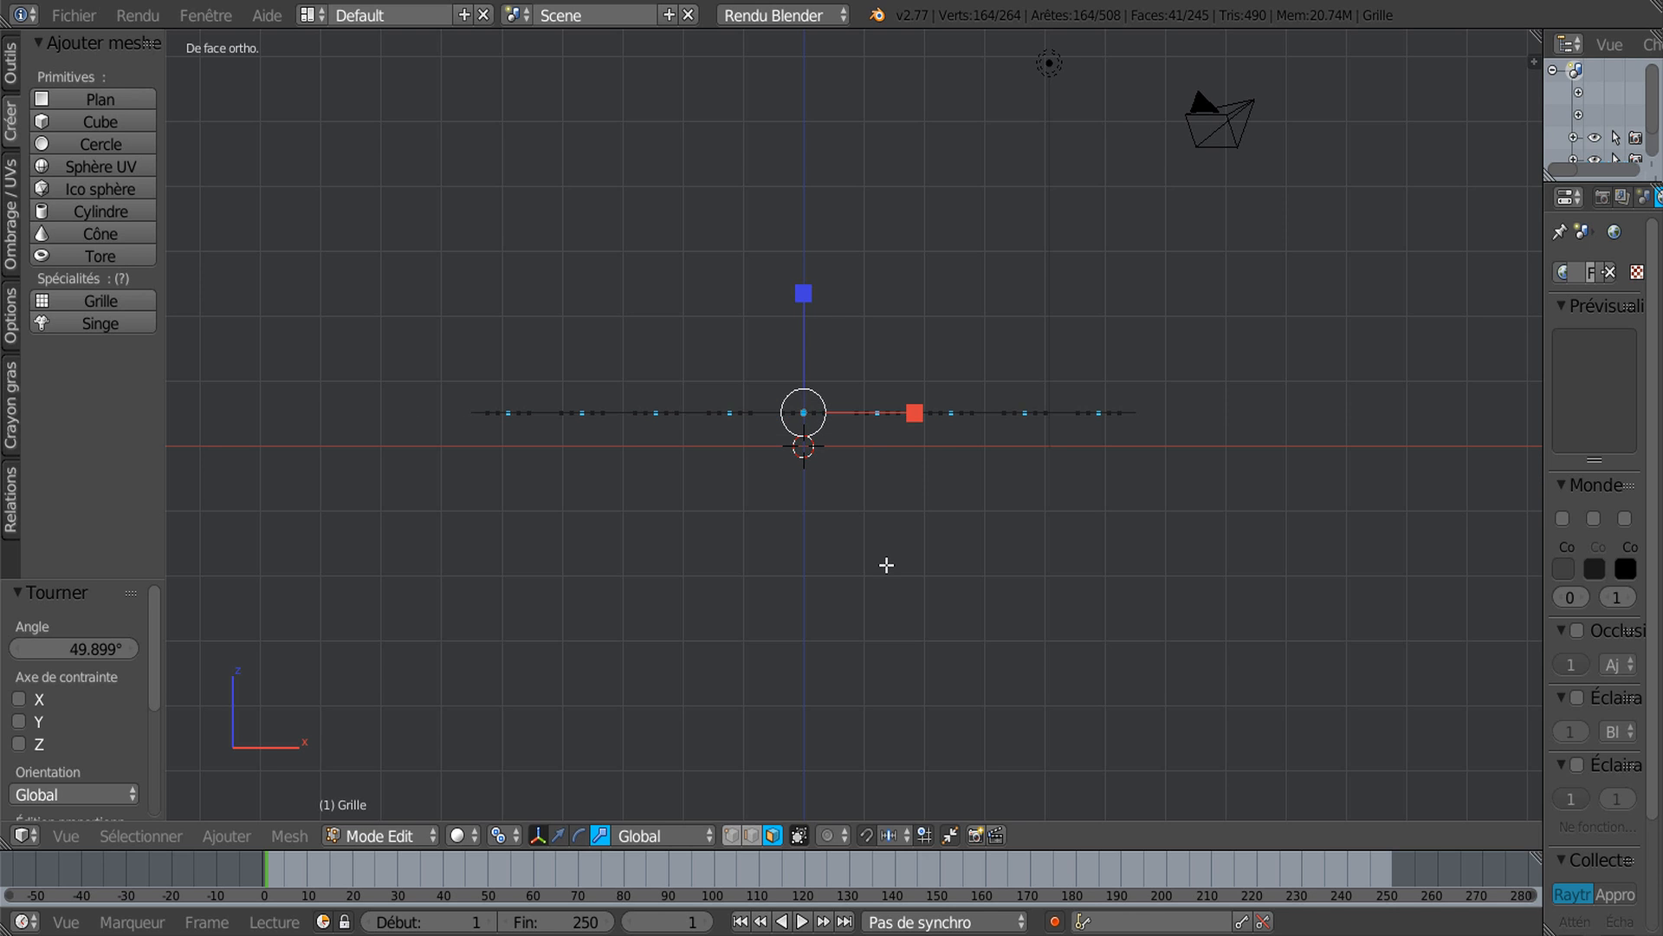
pyautogui.scroll(2, 902, 560)
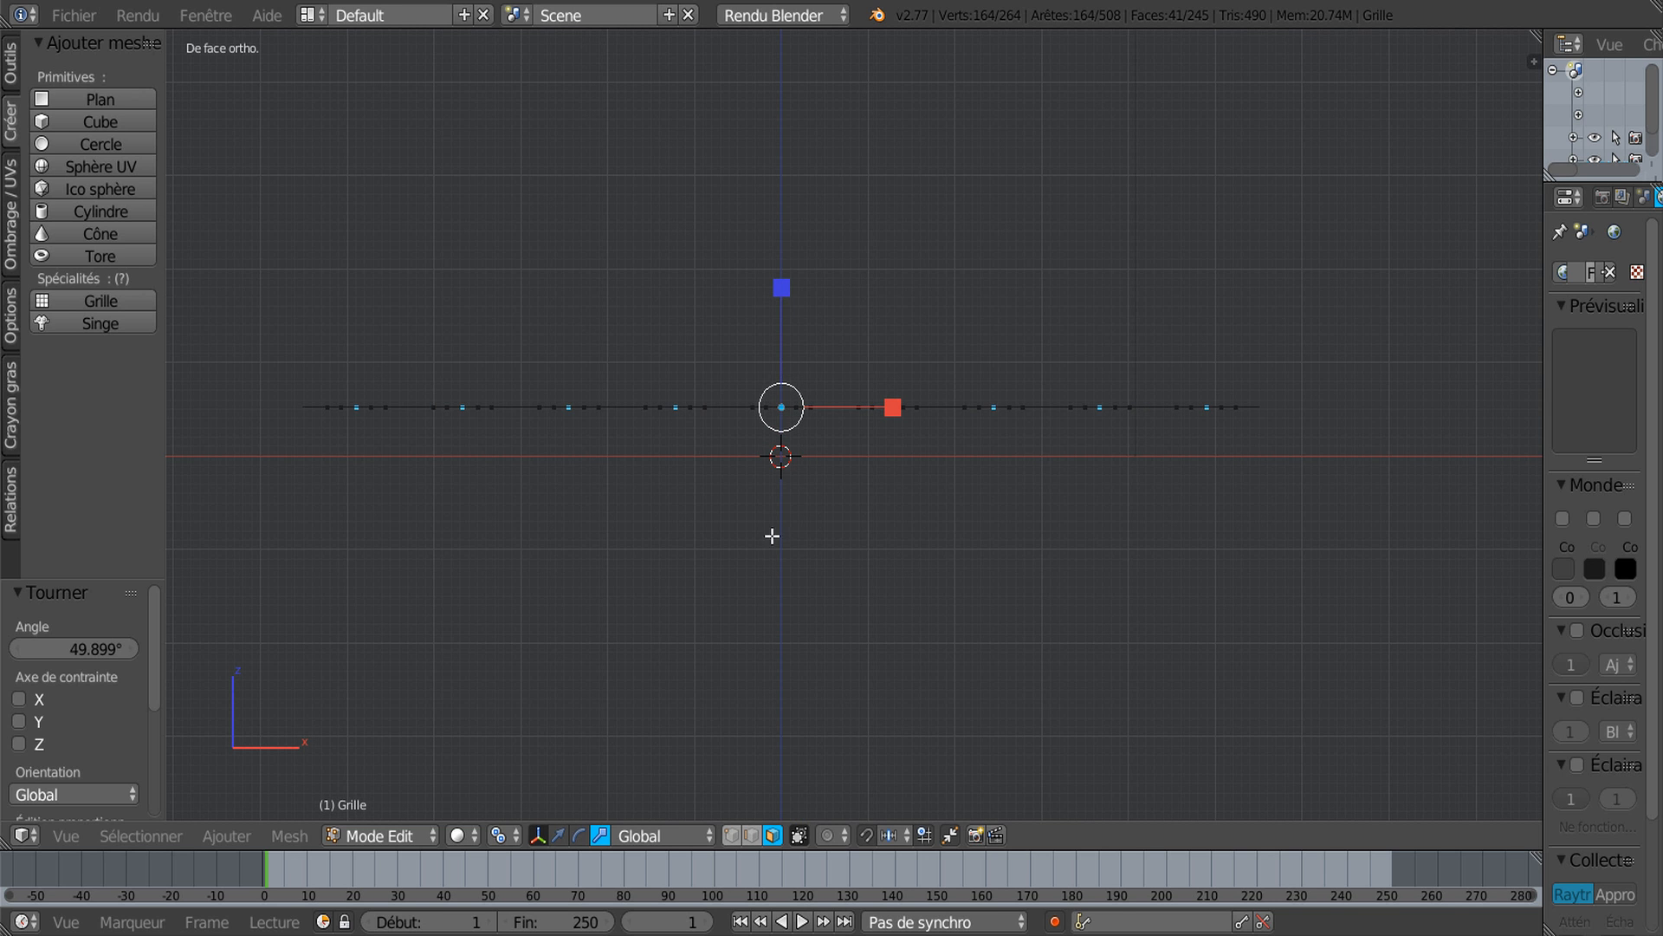
pyautogui.scroll(1, 773, 531)
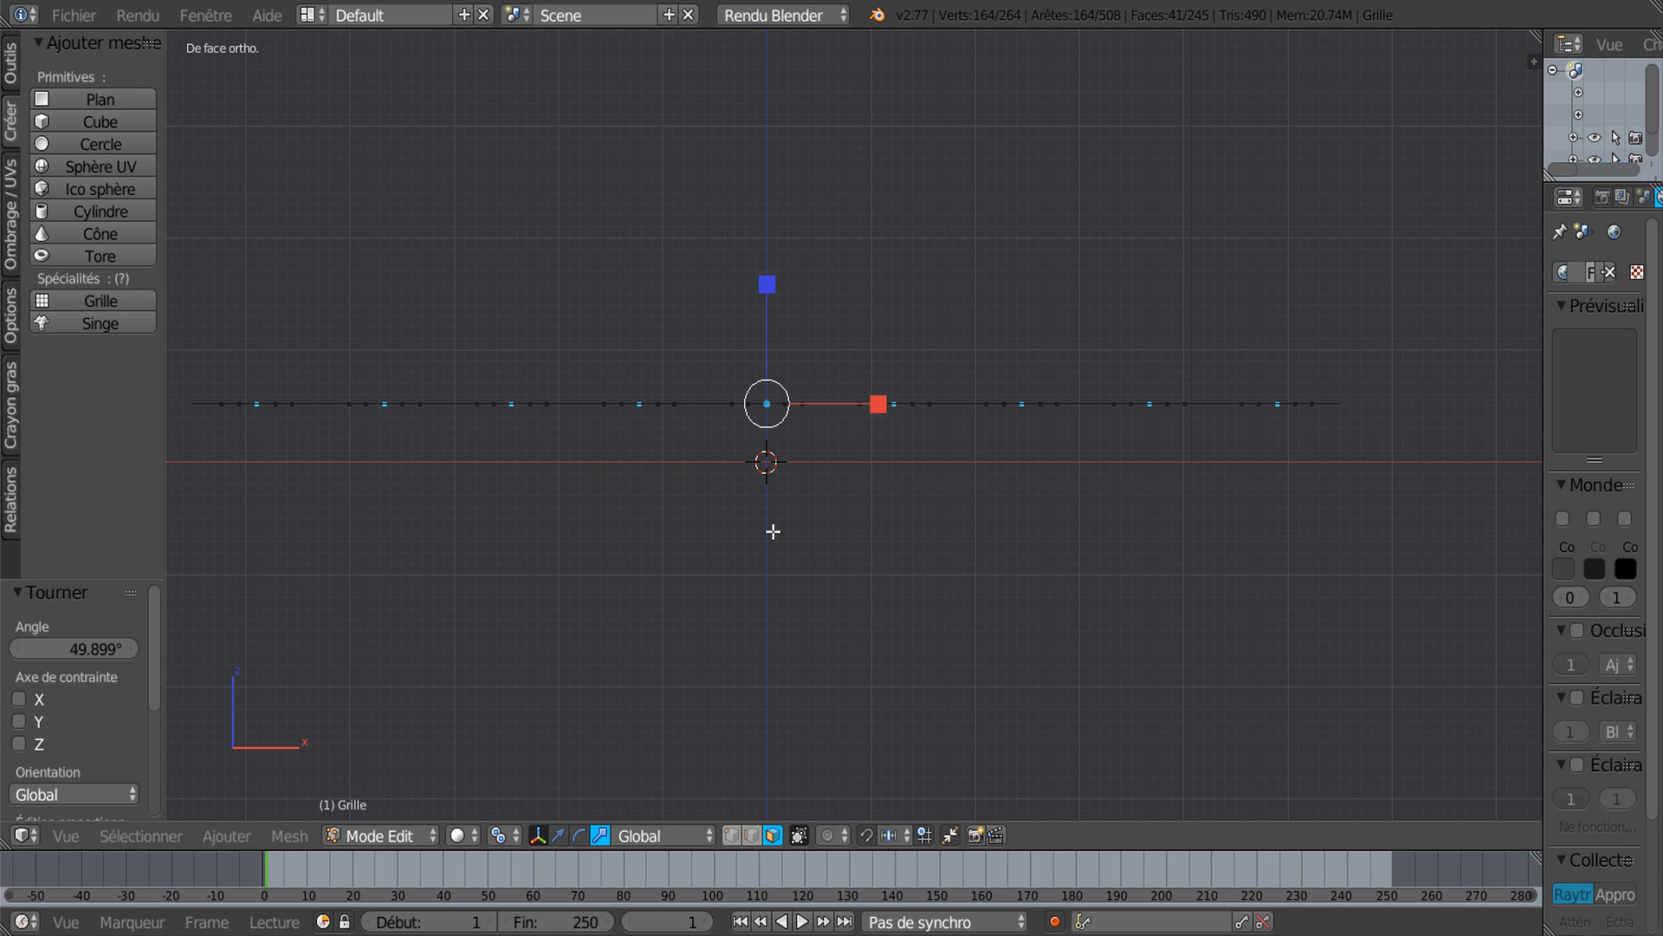
pyautogui.keyDown('shift'); pyautogui.moveTo(876, 538); pyautogui.dragTo(945, 546, button='middle'); pyautogui.keyUp('shift')
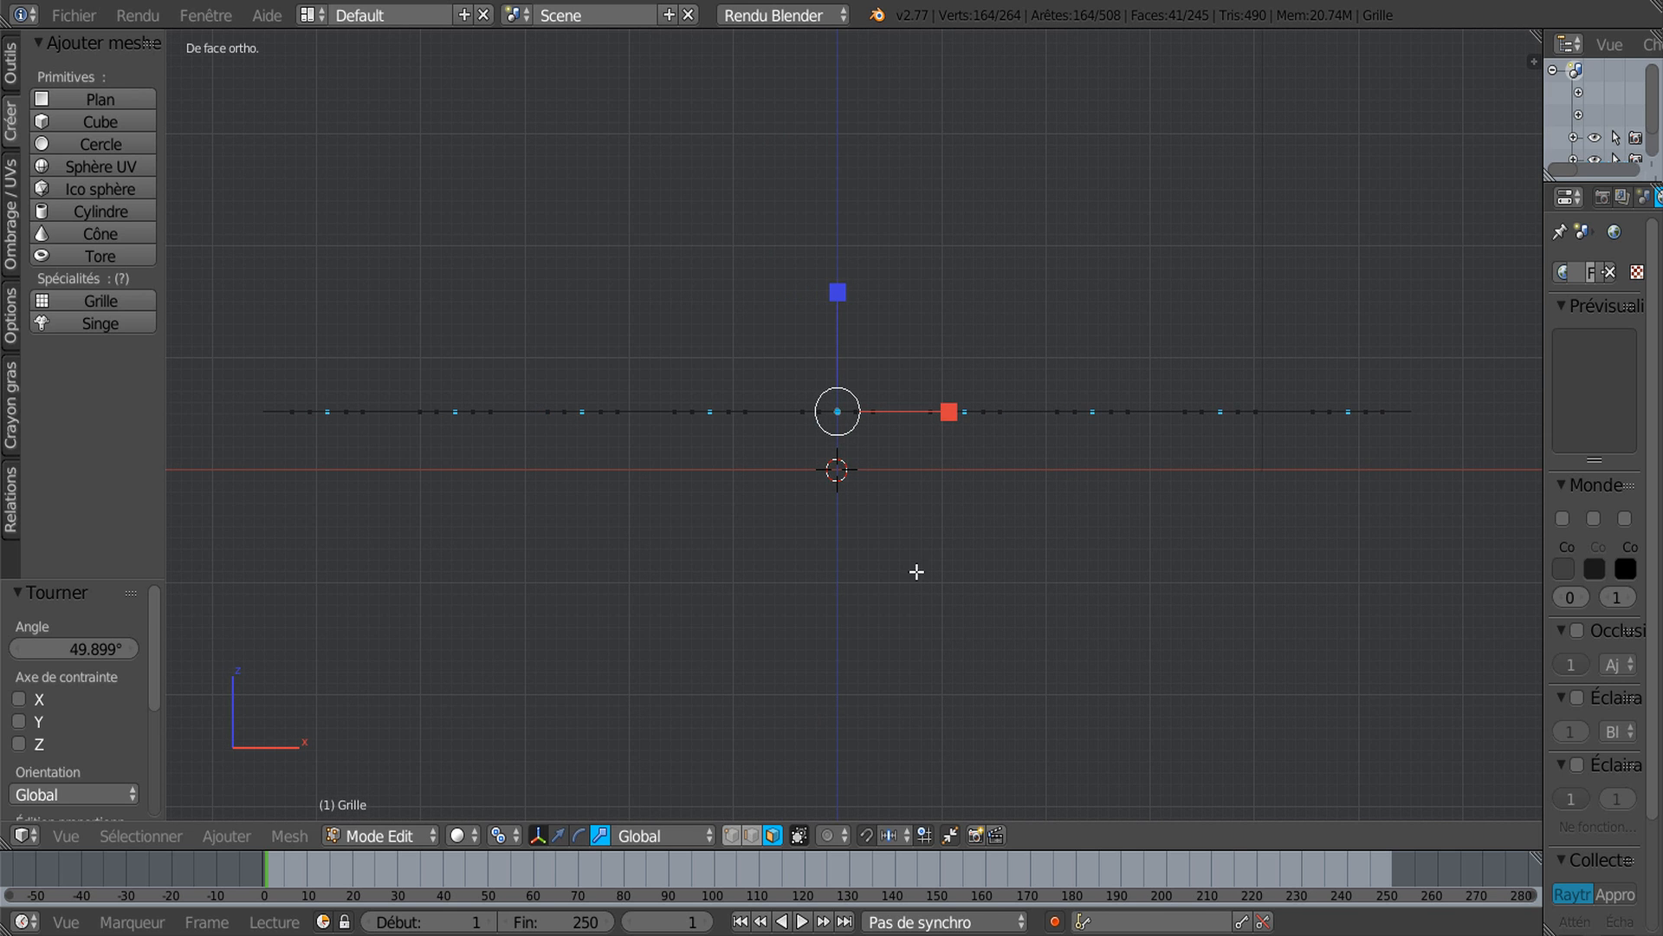
pyautogui.click(556, 834)
pyautogui.moveTo(837, 303); pyautogui.dragTo(836, 304)
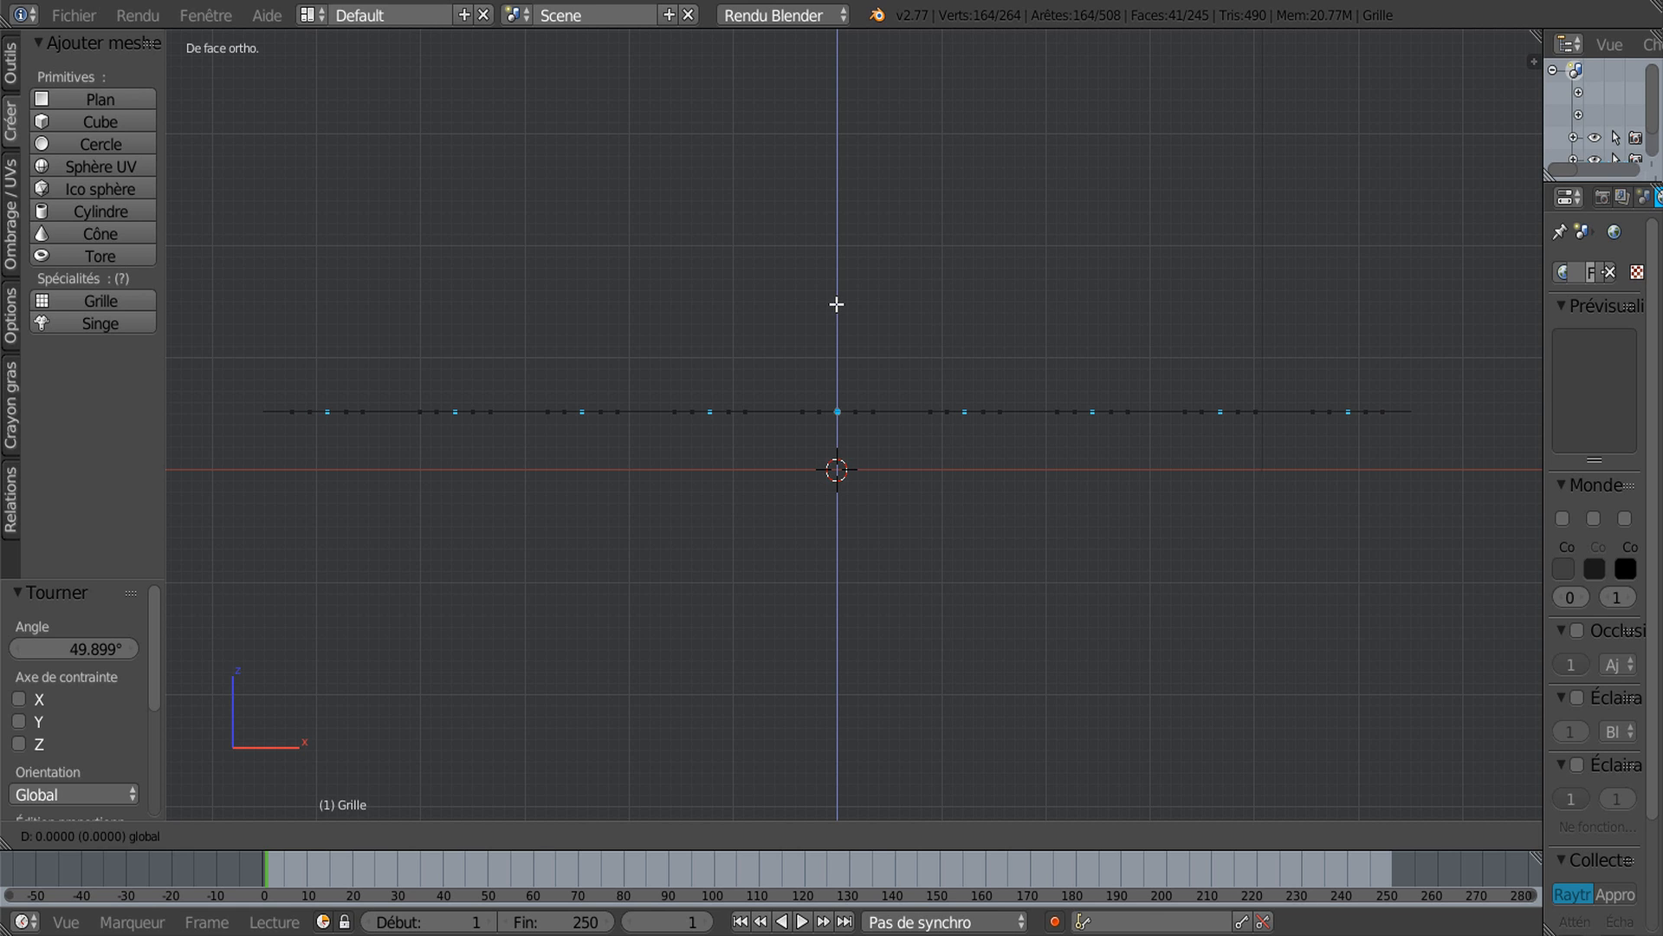
pyautogui.moveTo(836, 304); pyautogui.dragTo(839, 293)
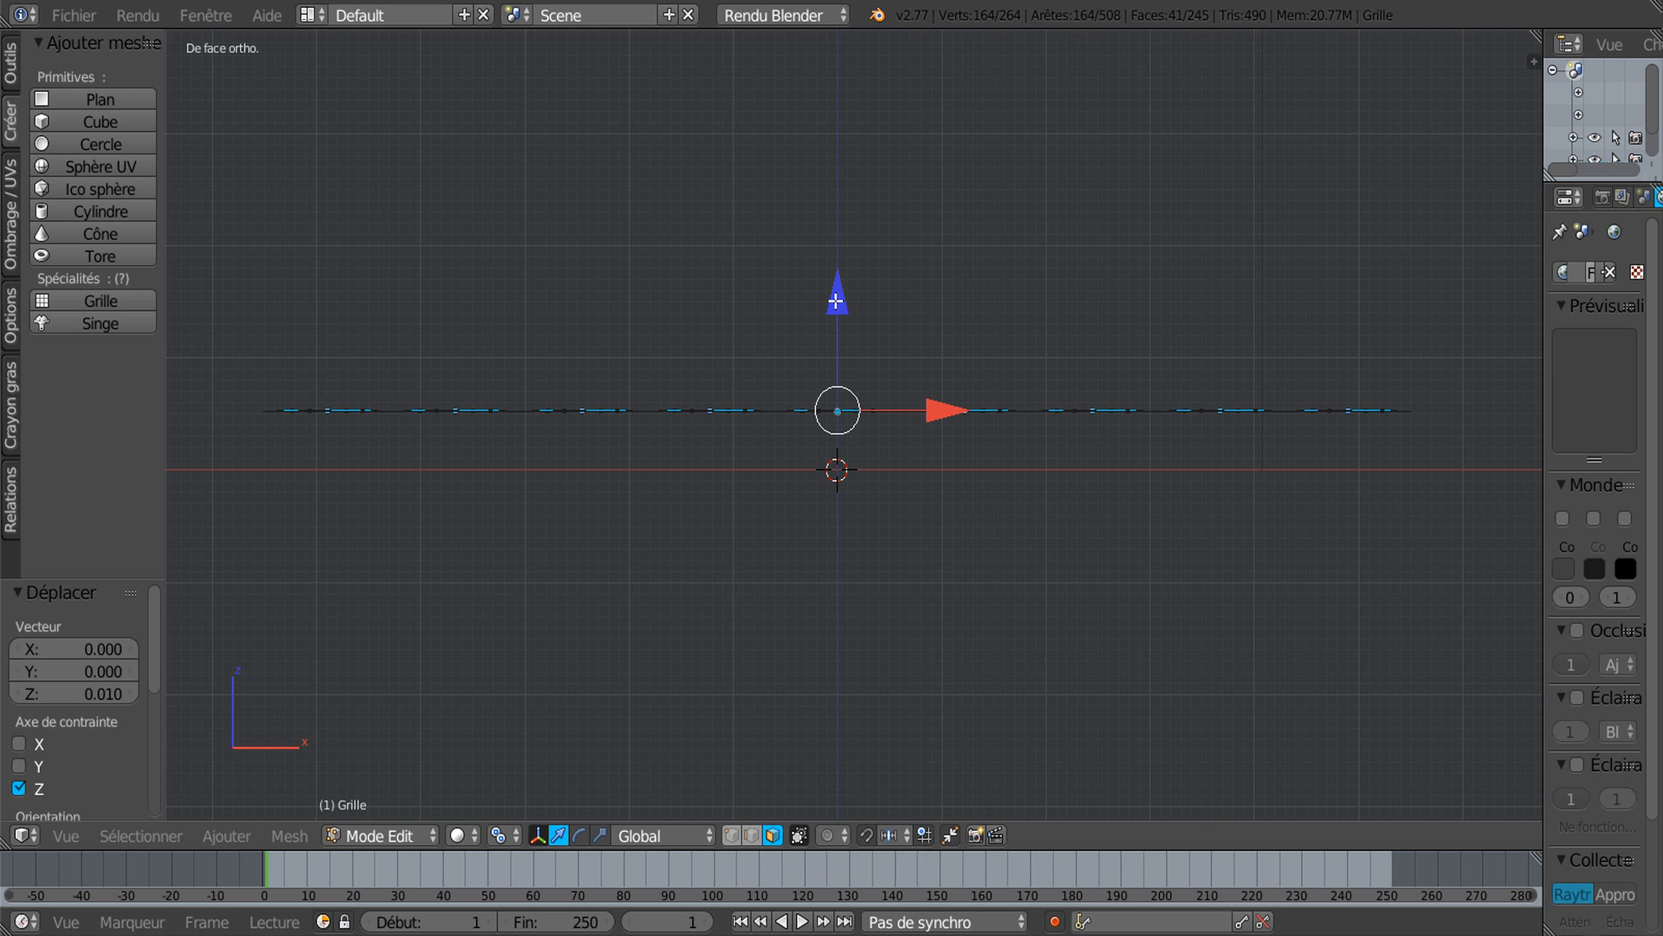
# Step: Extrude the selected faces and raise their tops along Z into low bars, with a final lift of about 0.022
pyautogui.press('e')
pyautogui.click(836, 300)
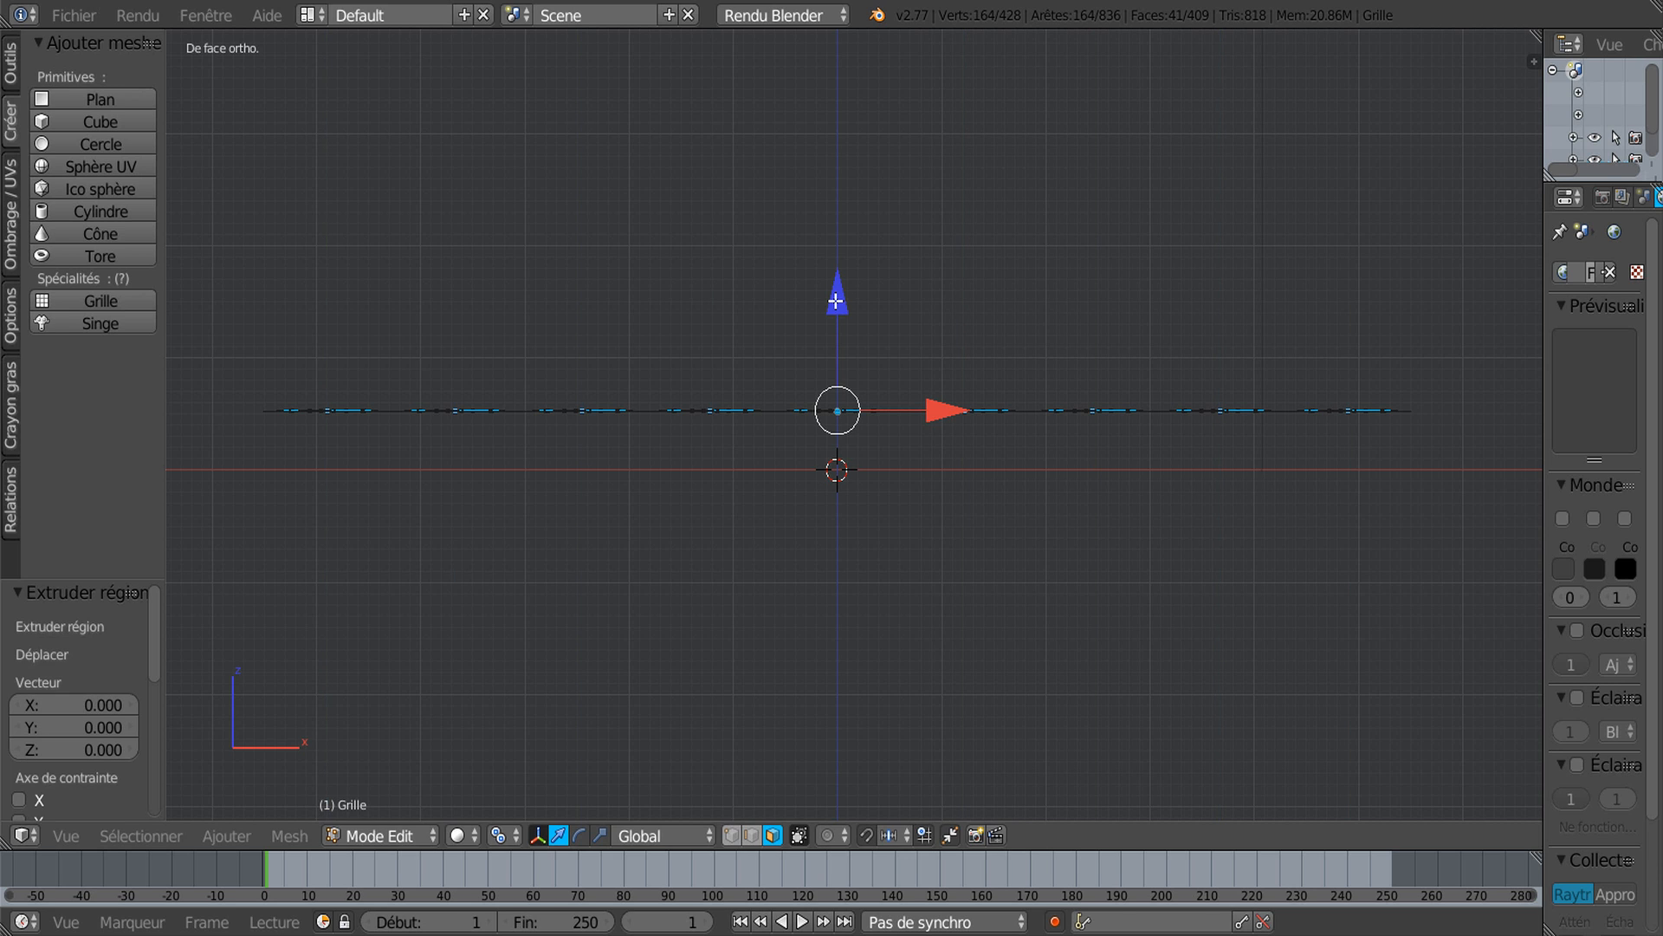
pyautogui.moveTo(837, 298); pyautogui.dragTo(839, 287)
pyautogui.click(840, 288)
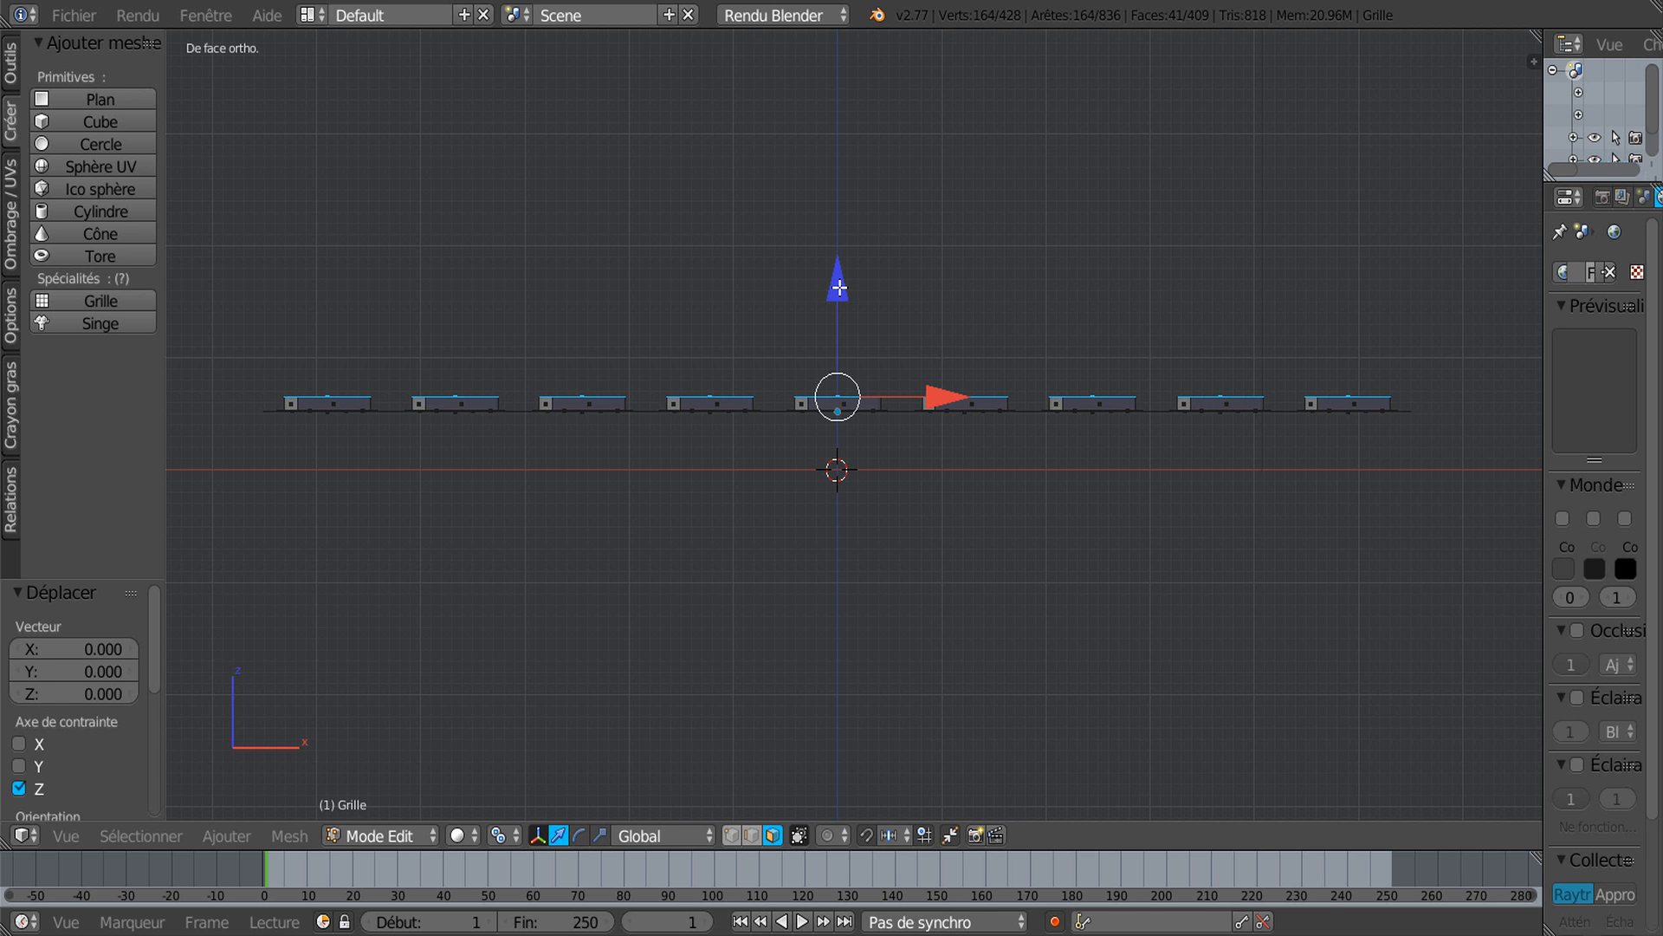
pyautogui.moveTo(840, 288); pyautogui.dragTo(839, 286)
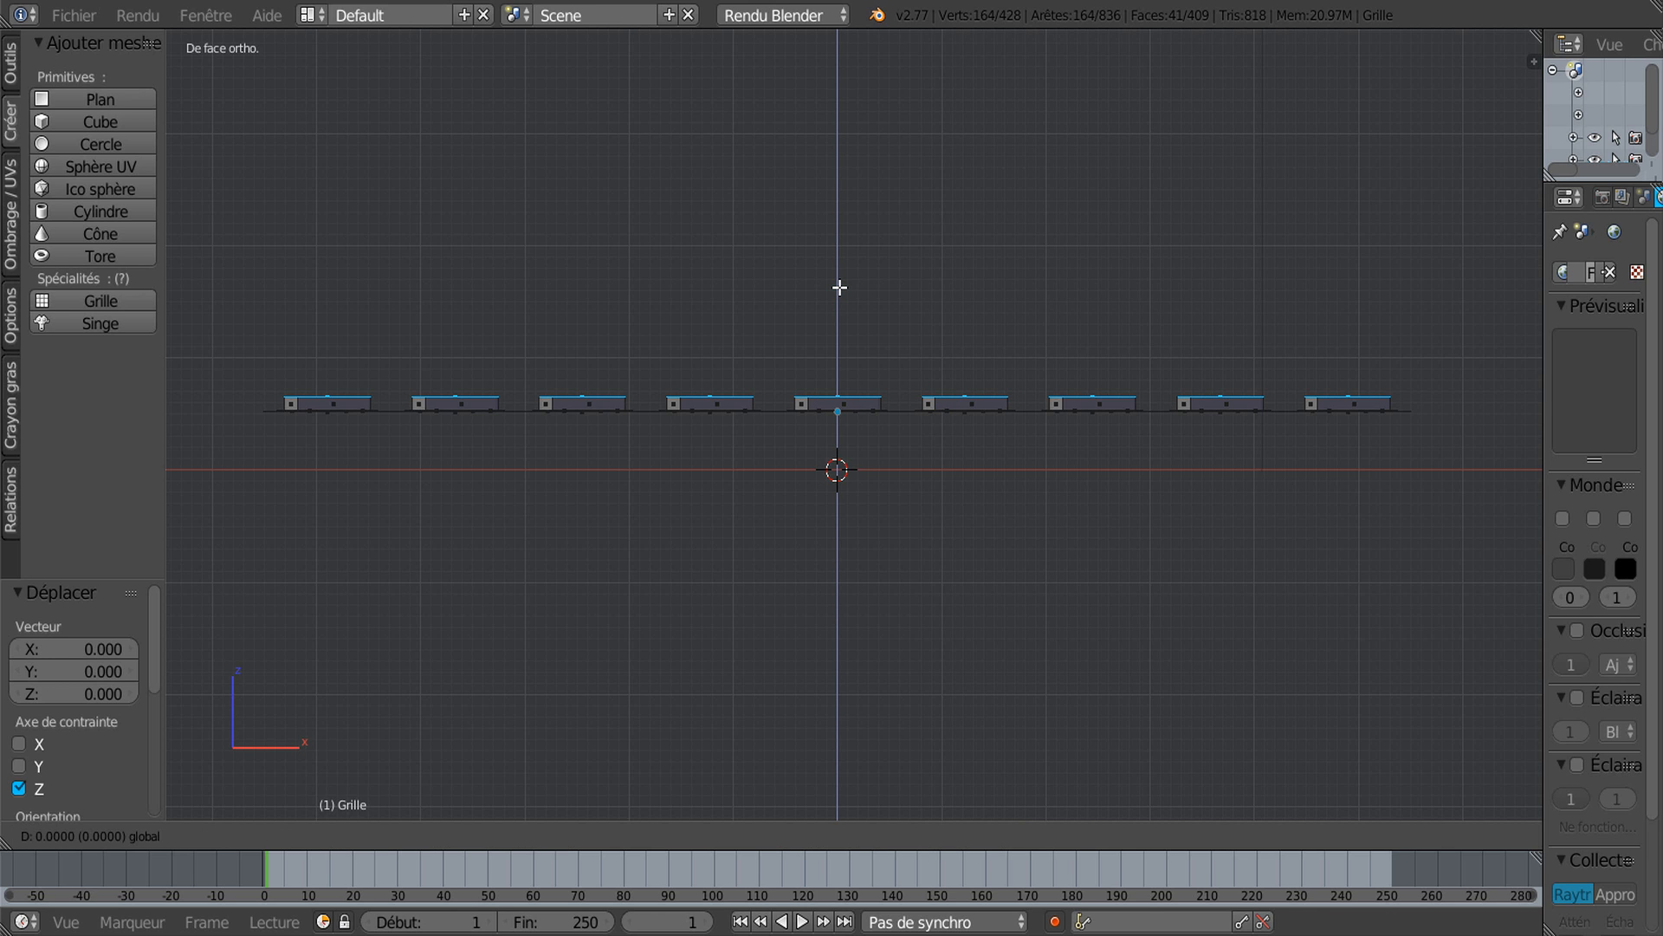
pyautogui.moveTo(840, 287); pyautogui.dragTo(841, 279)
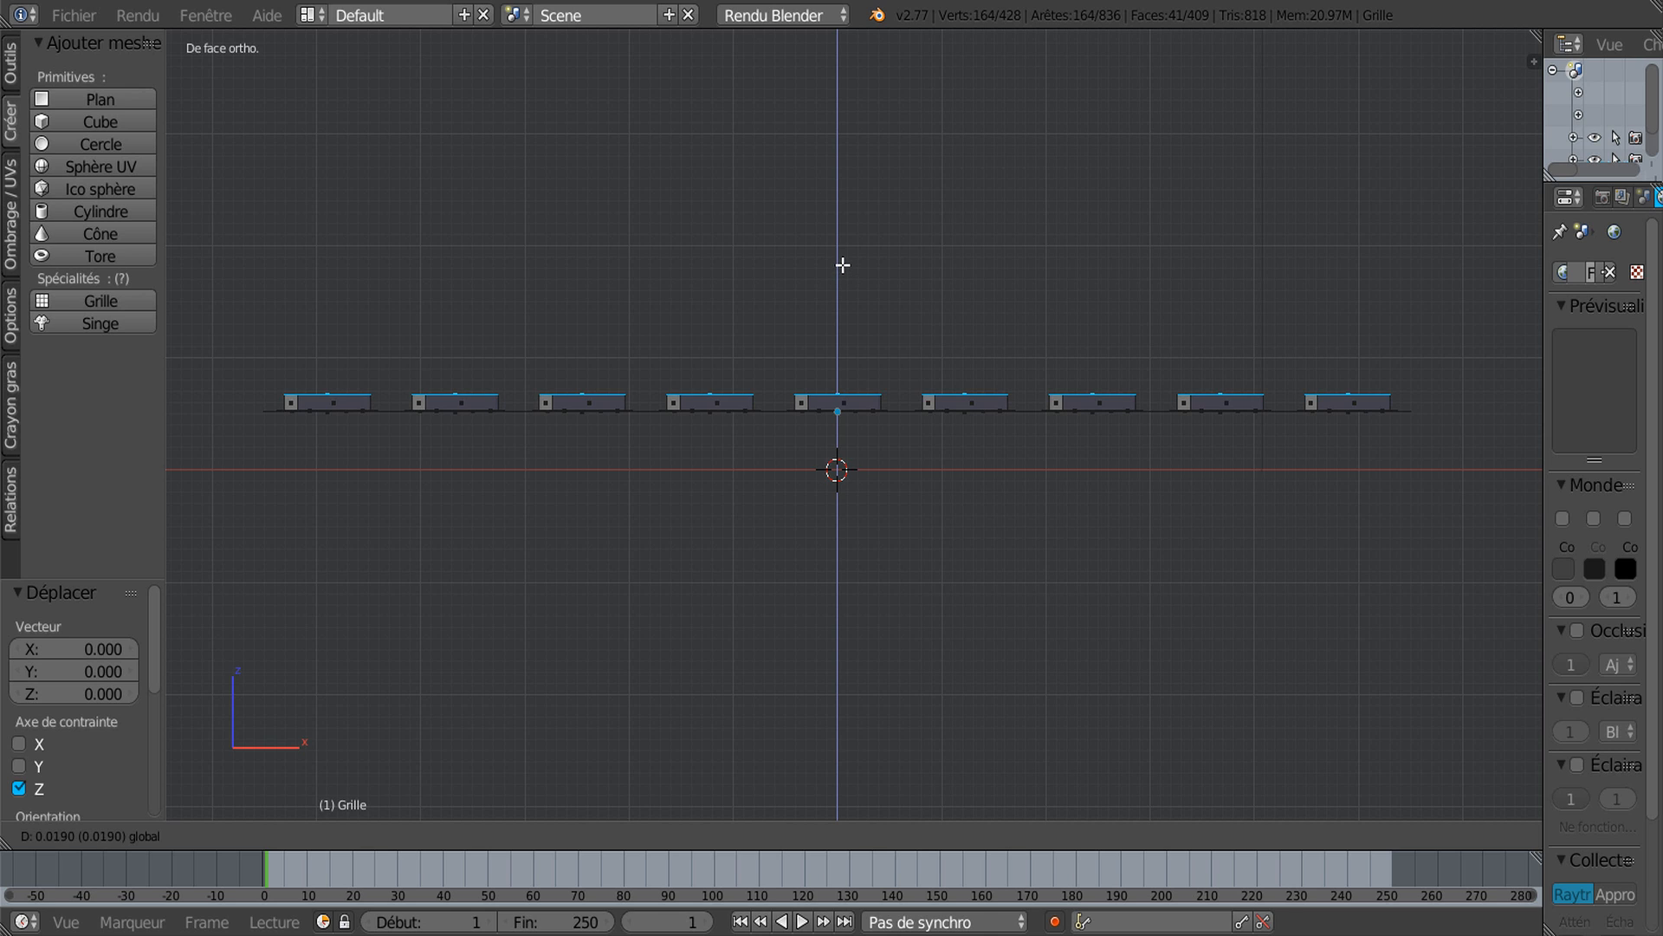
pyautogui.click(844, 263)
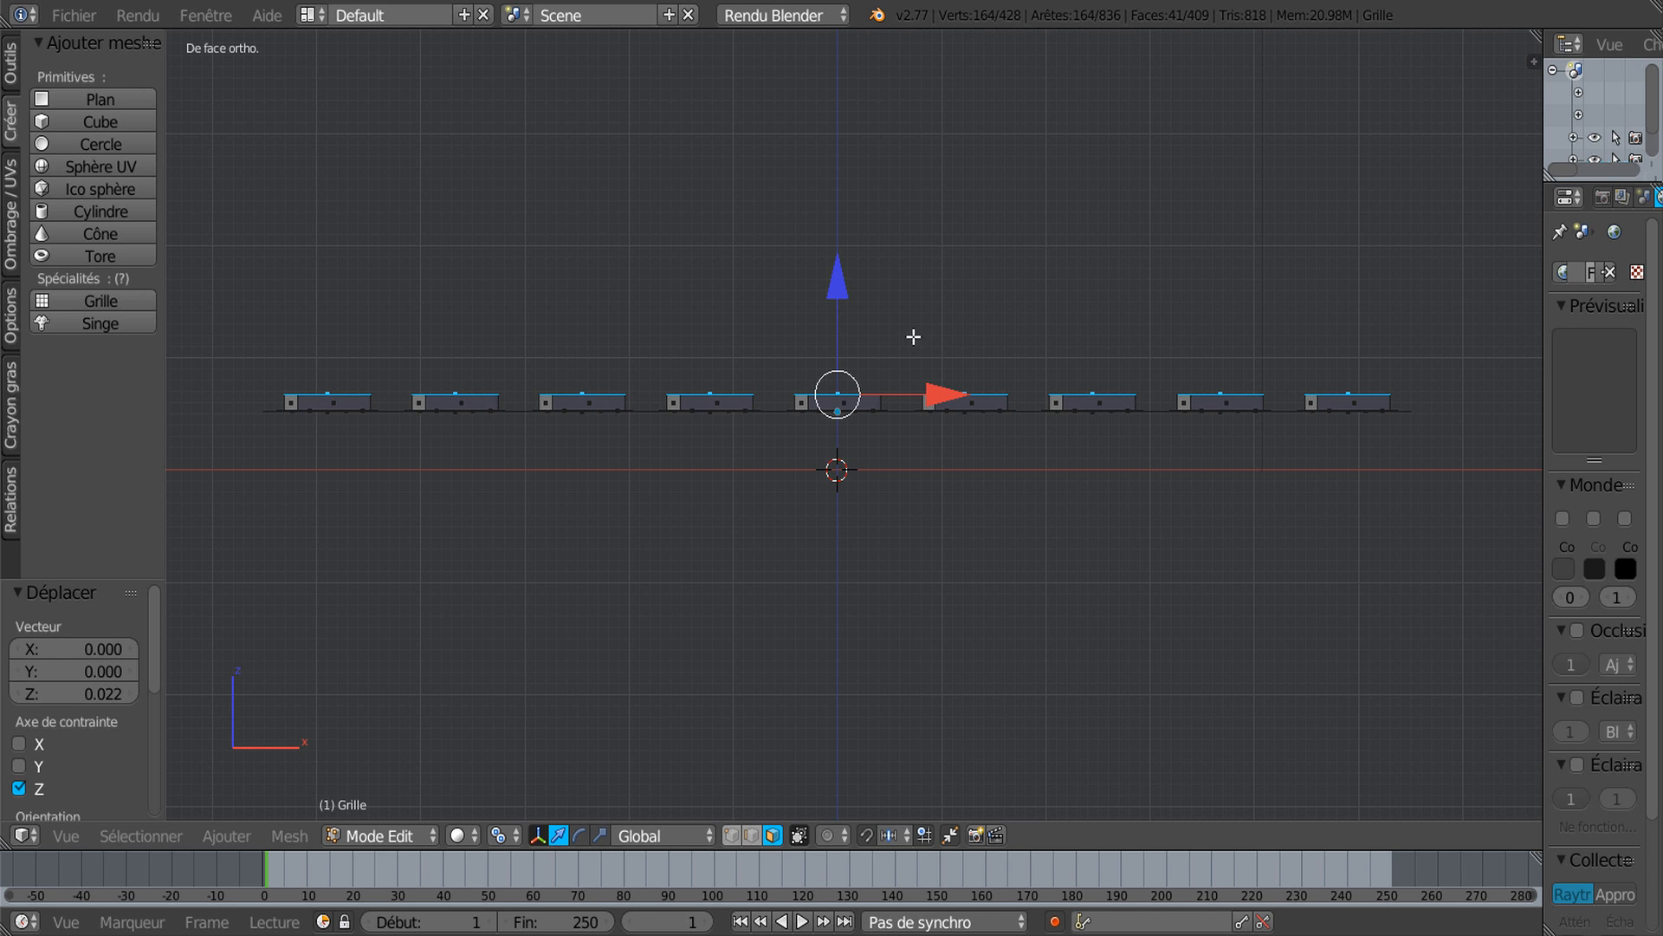
# Step: Examine the extruded bars in close-up, including the base corner where a bar meets the grid, with vertex selection enabled
pyautogui.moveTo(1544, 316); pyautogui.dragTo(1394, 346)
pyautogui.moveTo(1137, 358); pyautogui.dragTo(1147, 402, button='middle')
pyautogui.scroll(5, 1216, 443)
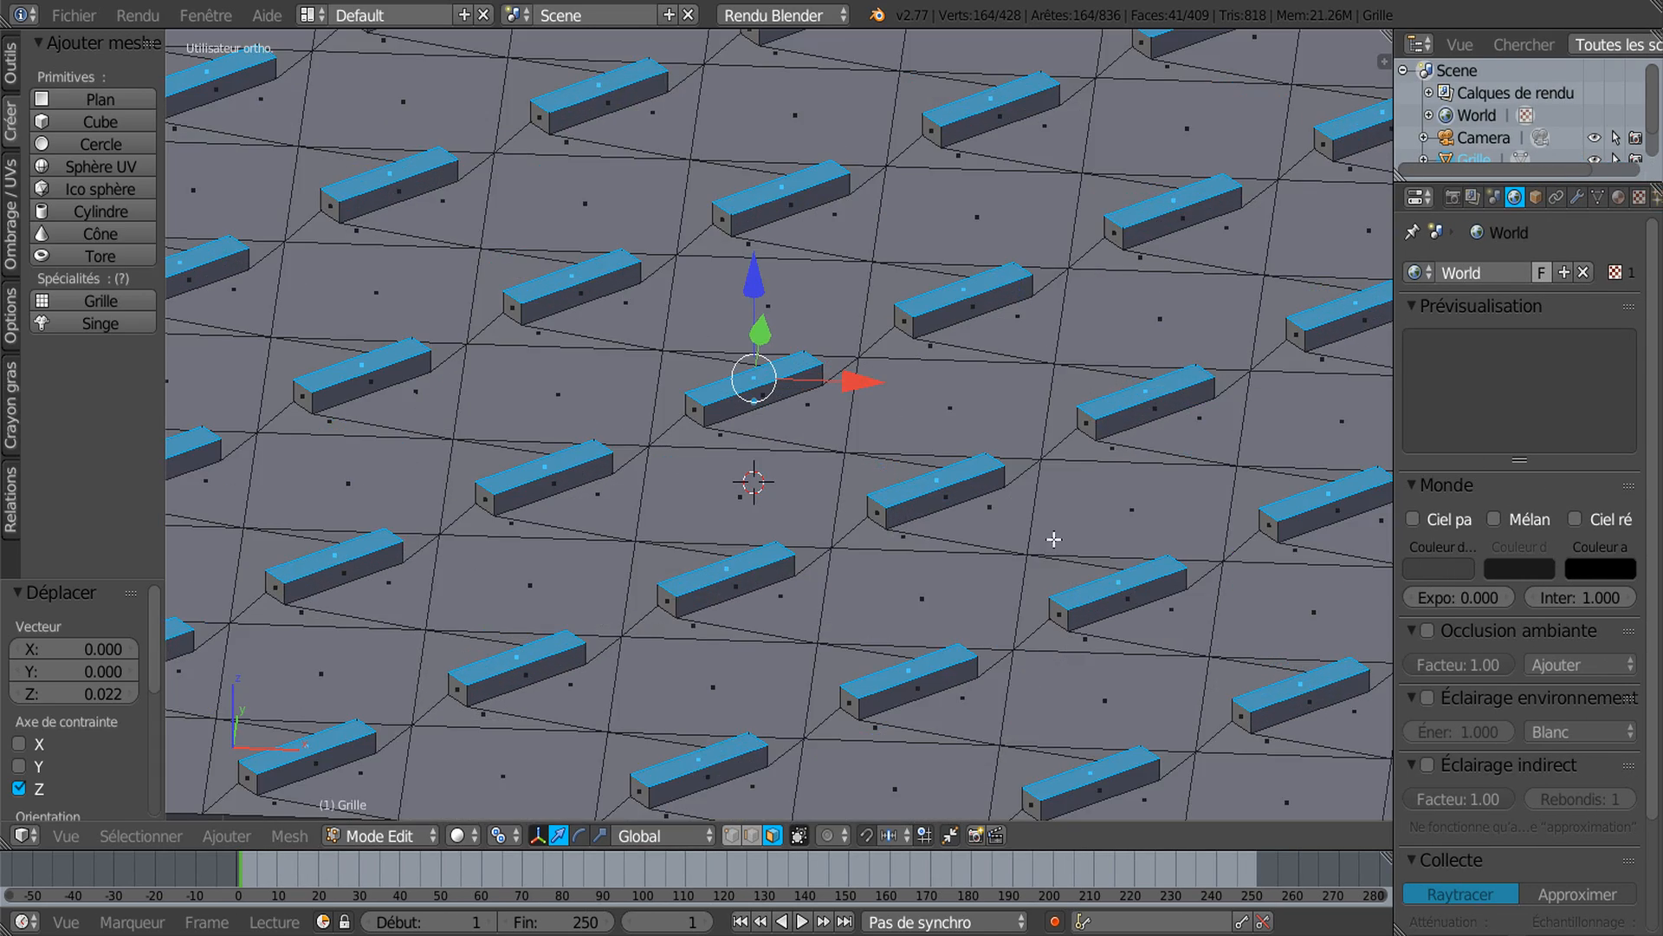
pyautogui.scroll(6, 891, 423)
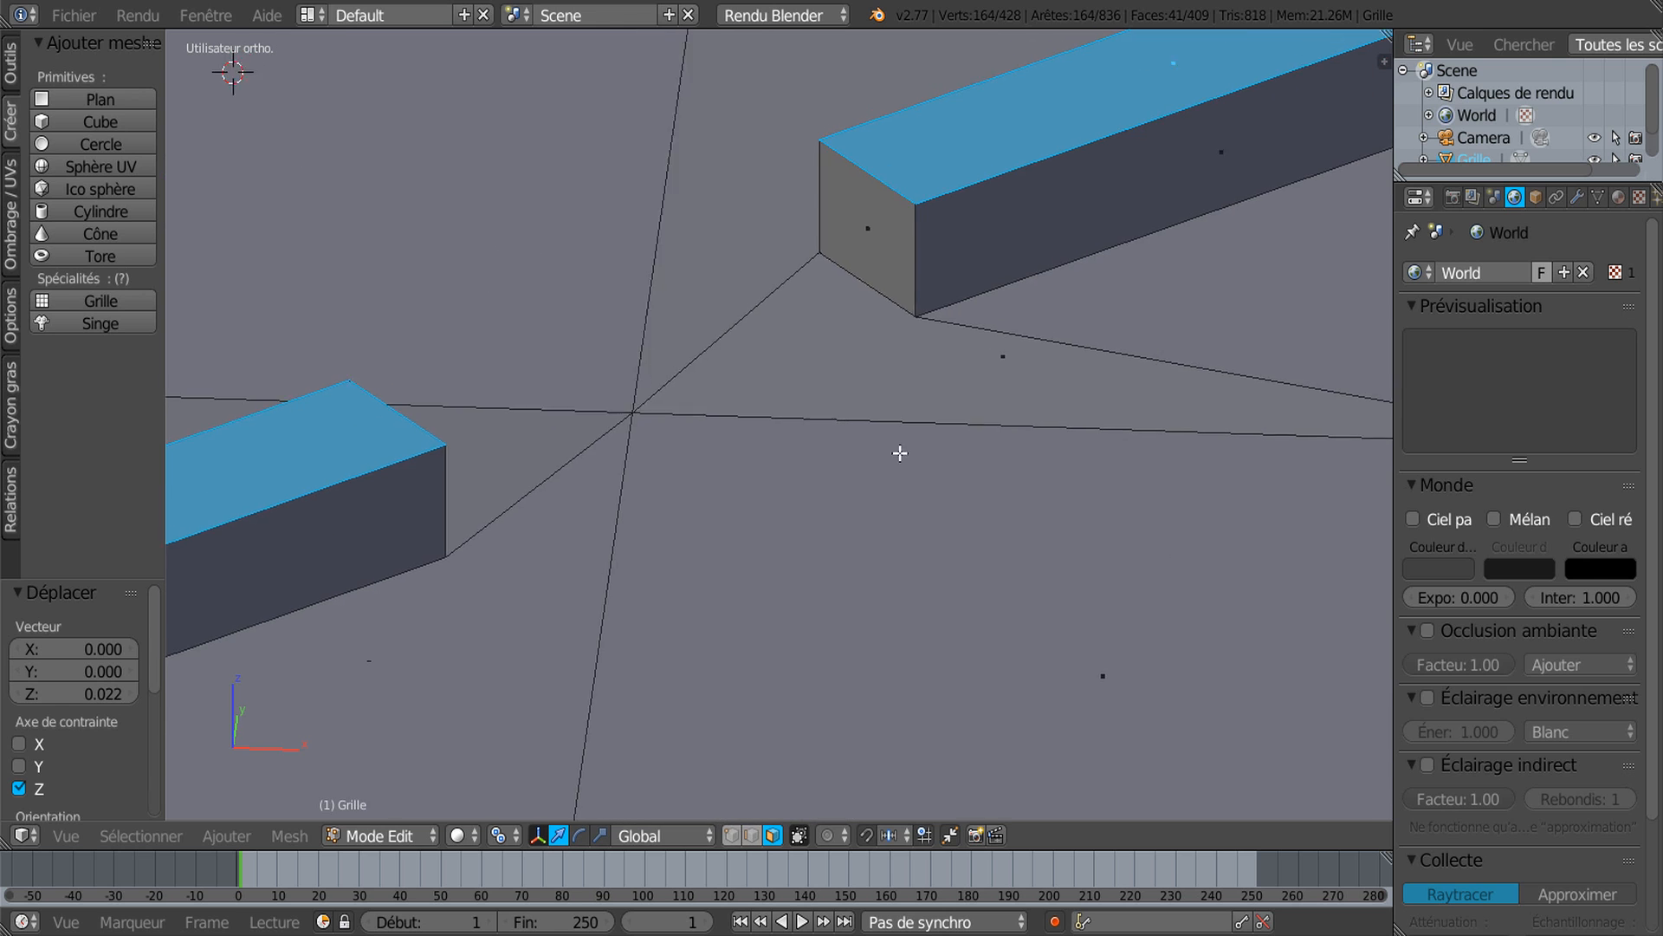
pyautogui.keyDown('shift'); pyautogui.scroll(-2, 912, 483); pyautogui.keyUp('shift')
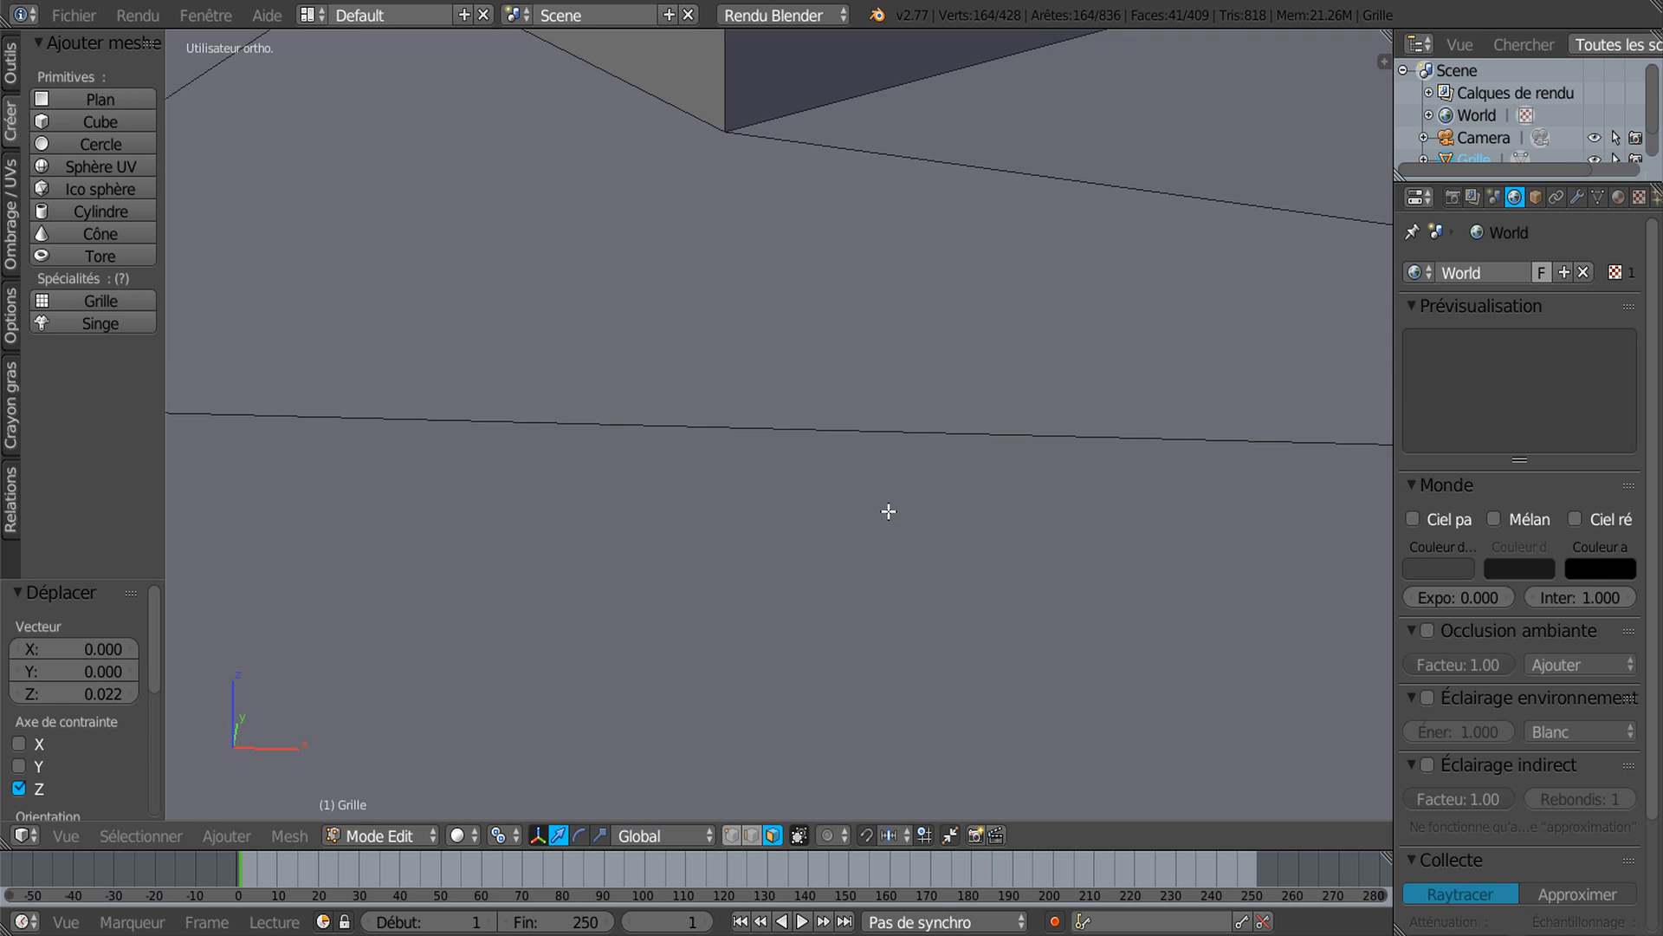
pyautogui.keyDown('shift'); pyautogui.scroll(1, 945, 425); pyautogui.keyUp('shift')
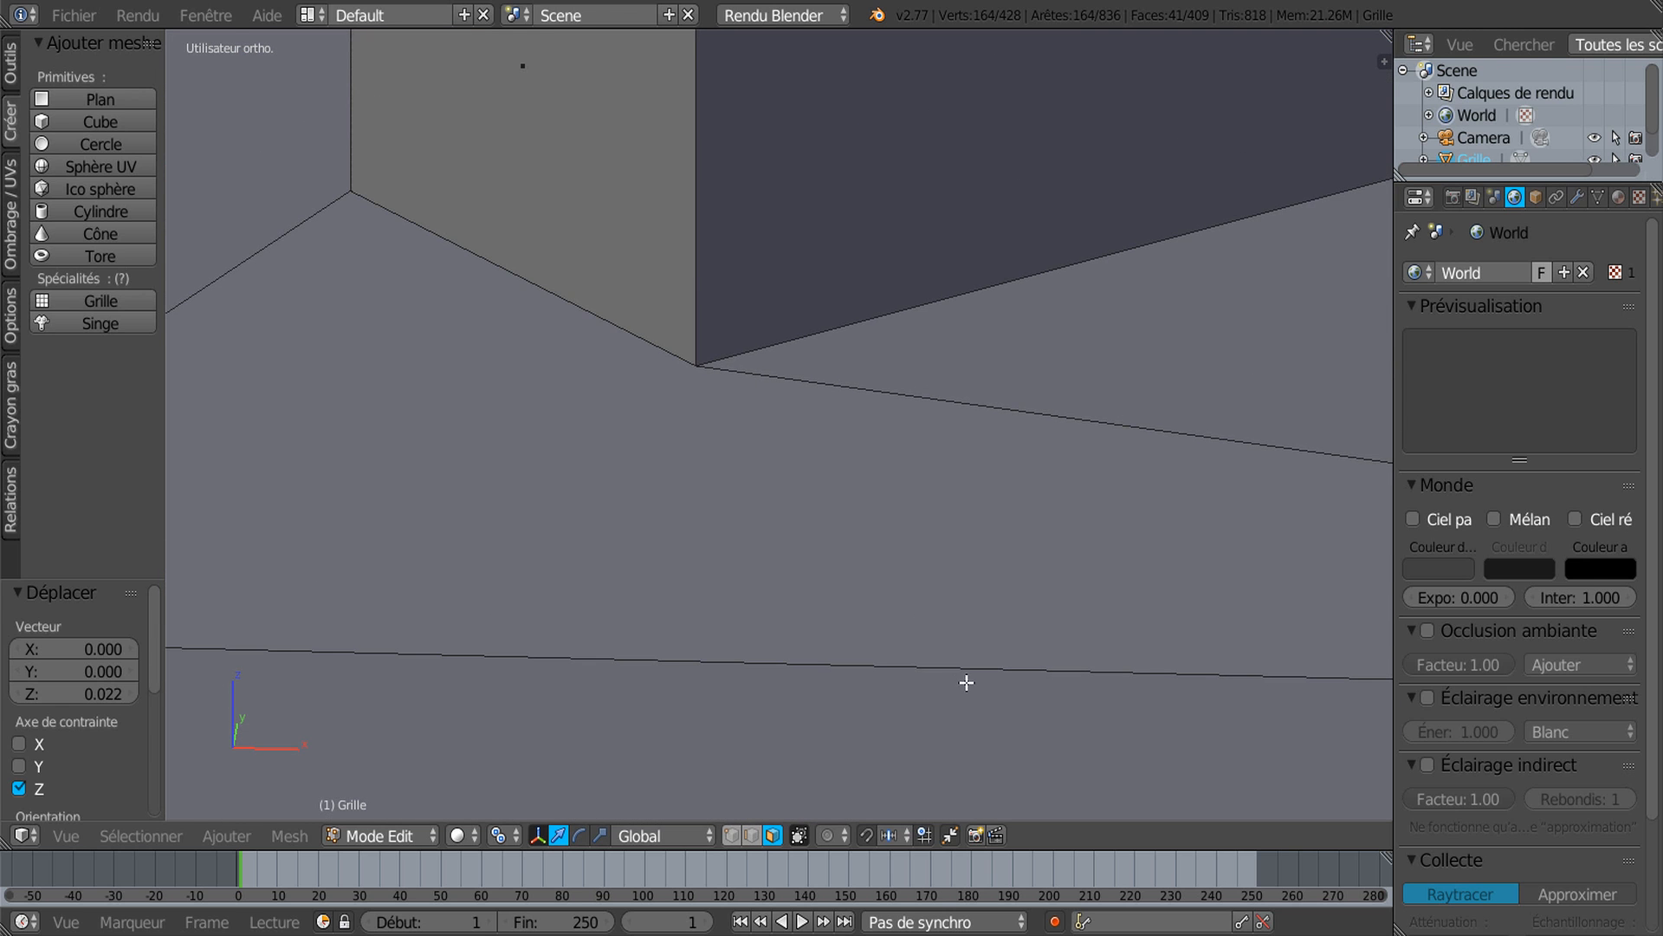
pyautogui.click(732, 835)
pyautogui.scroll(-3, 815, 699)
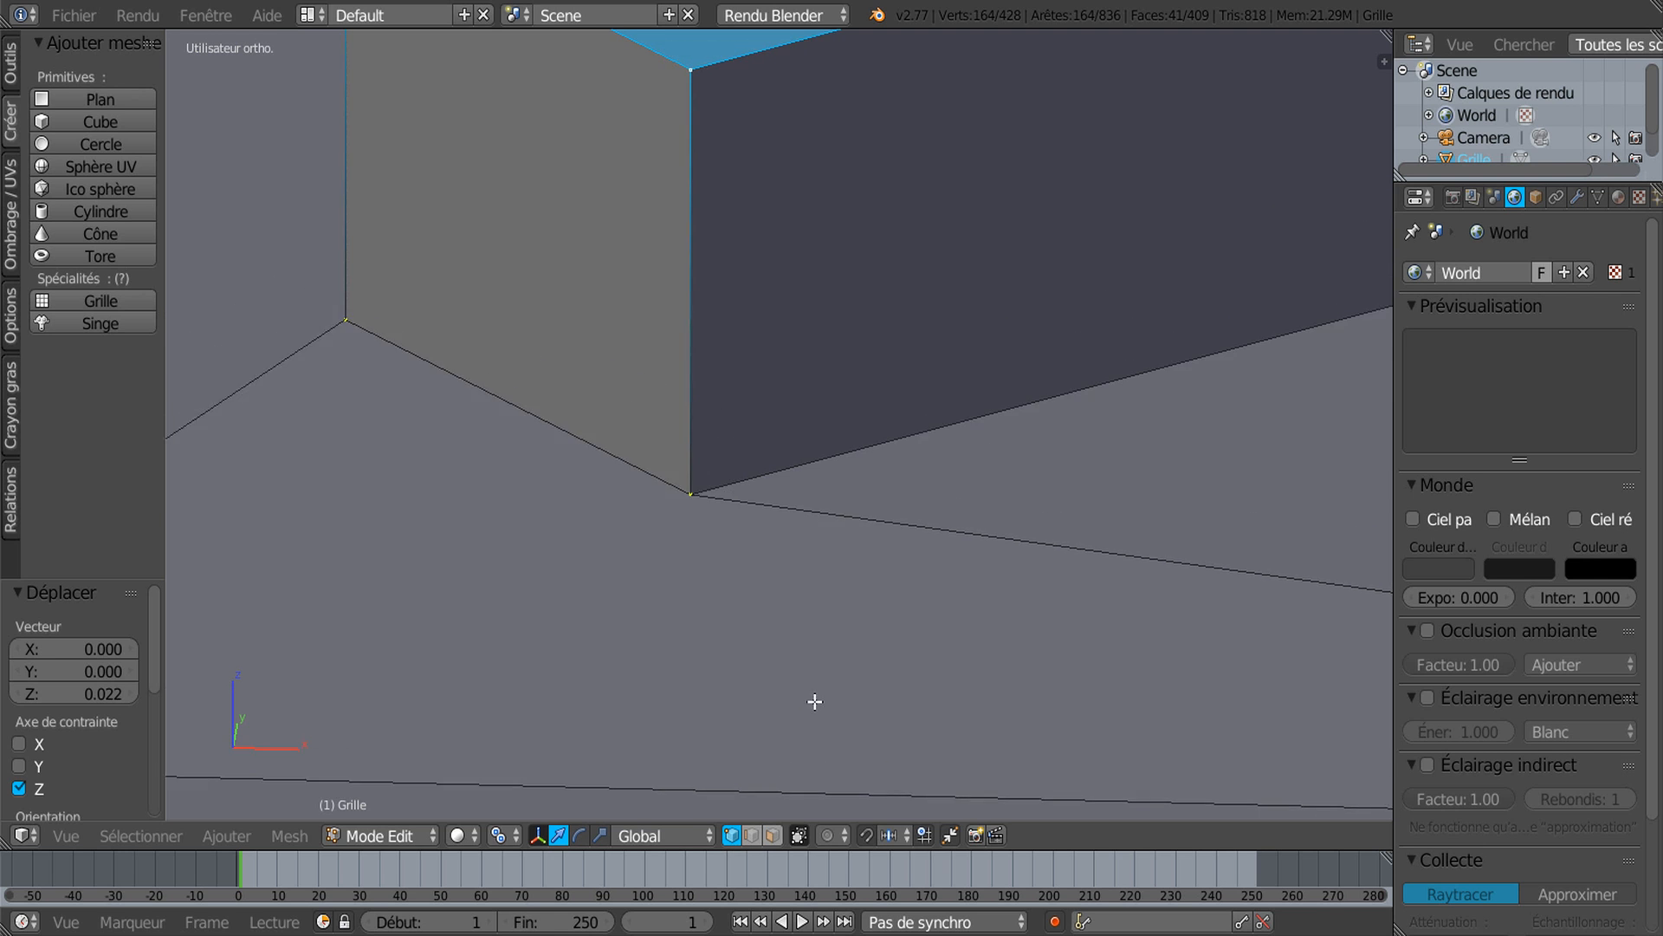
pyautogui.moveTo(831, 534); pyautogui.dragTo(806, 770, button='middle')
pyautogui.scroll(5, 793, 528)
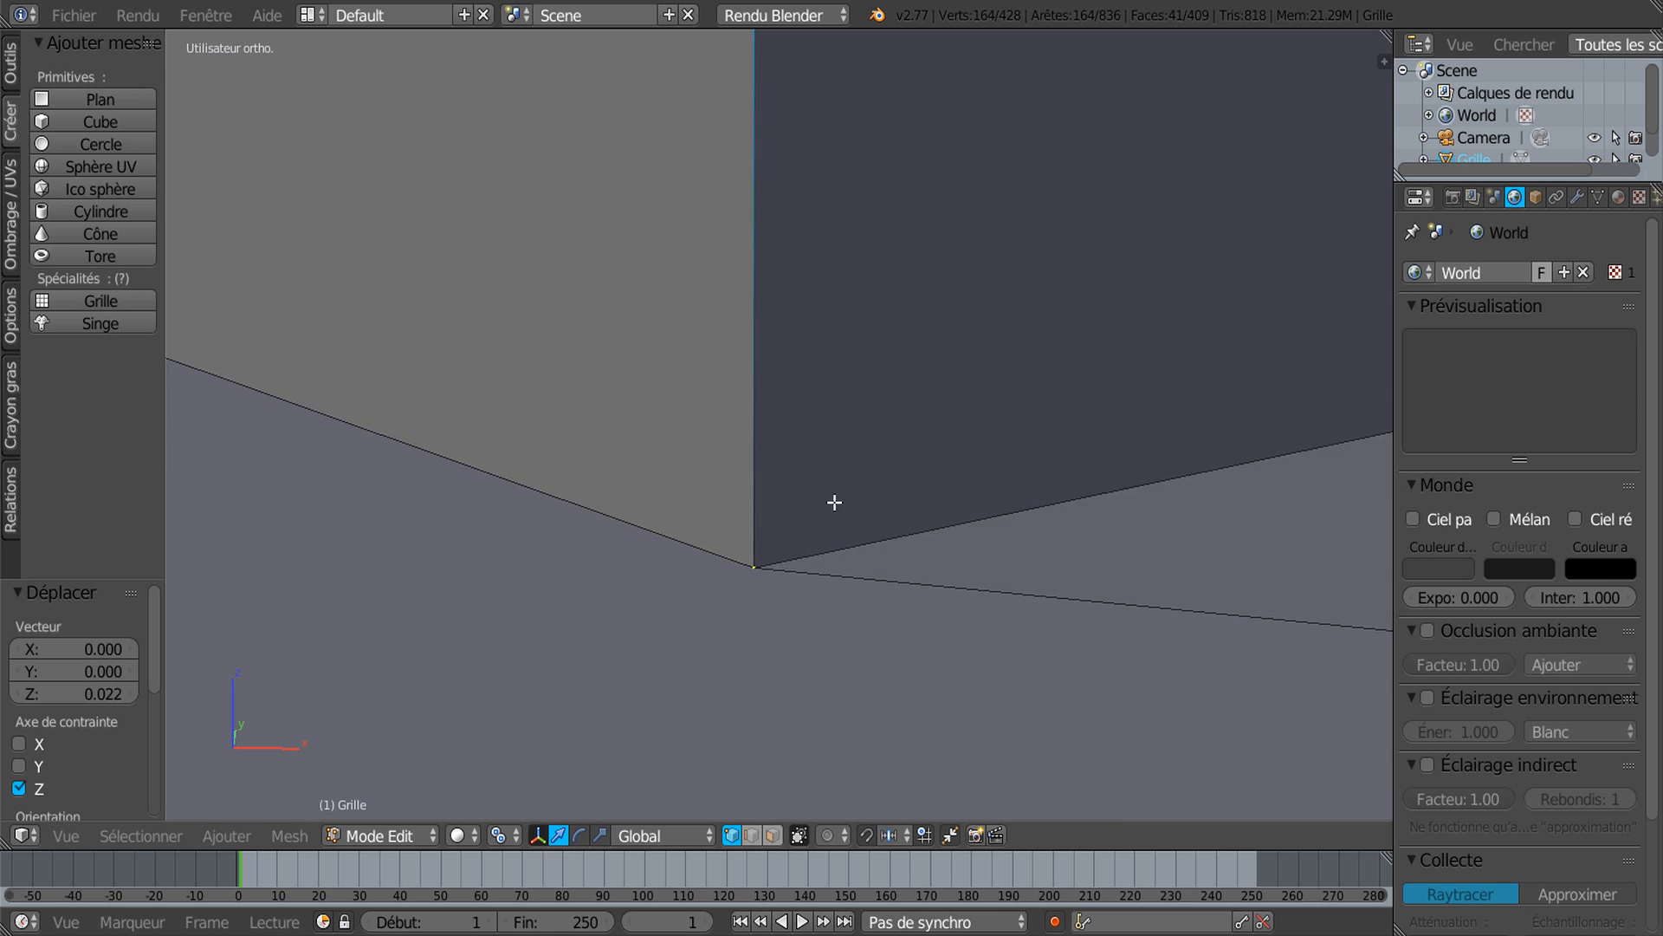
pyautogui.keyDown('ctrl'); pyautogui.moveTo(861, 639); pyautogui.dragTo(892, 582, button='middle'); pyautogui.keyUp('ctrl')
pyautogui.keyDown('shift'); pyautogui.moveTo(959, 532); pyautogui.dragTo(969, 155, button='middle'); pyautogui.keyUp('shift')
pyautogui.keyDown('ctrl'); pyautogui.moveTo(979, 678); pyautogui.dragTo(1017, 527, button='middle'); pyautogui.keyUp('ctrl')
pyautogui.scroll(2, 1017, 527)
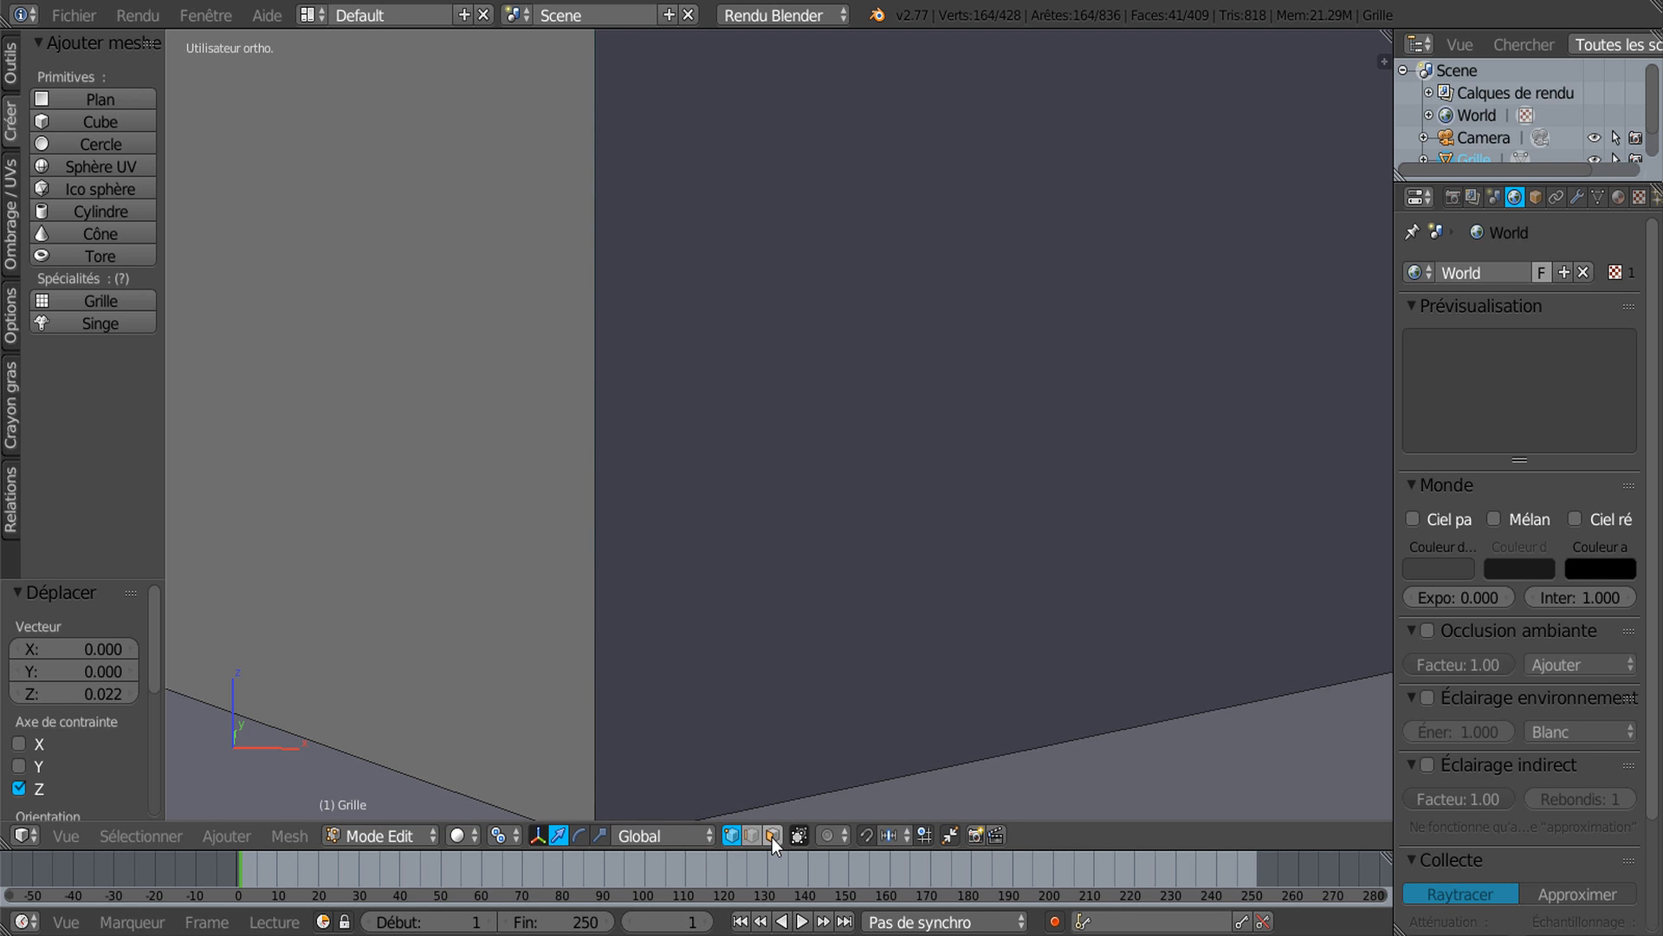
# Step: Examine the extruded bar's top, sides and base edges in solid and wireframe shading, with face selection enabled
pyautogui.keyDown('shift'); pyautogui.moveTo(773, 823); pyautogui.dragTo(600, 730, button='middle'); pyautogui.keyUp('shift')
pyautogui.keyDown('shift'); pyautogui.moveTo(939, 587); pyautogui.dragTo(386, 733, button='middle'); pyautogui.keyUp('shift')
pyautogui.keyDown('shift'); pyautogui.moveTo(886, 622); pyautogui.dragTo(568, 676, button='middle'); pyautogui.keyUp('shift')
pyautogui.scroll(-8, 569, 676)
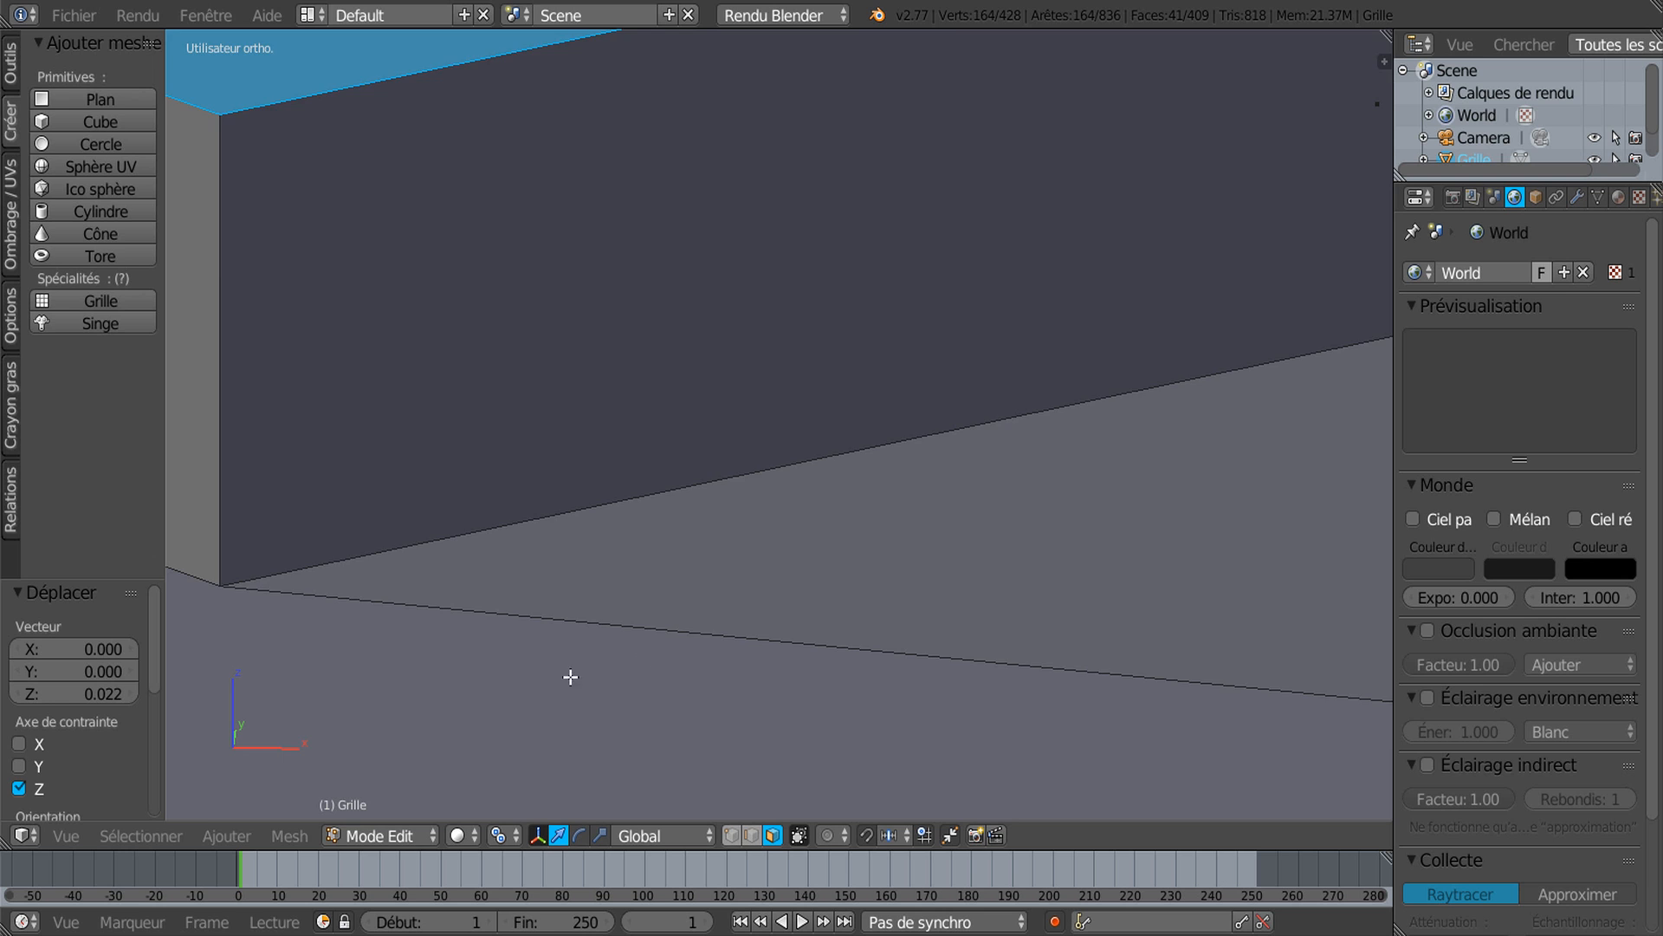
pyautogui.keyDown('shift'); pyautogui.moveTo(1197, 487); pyautogui.dragTo(760, 565, button='middle'); pyautogui.keyUp('shift')
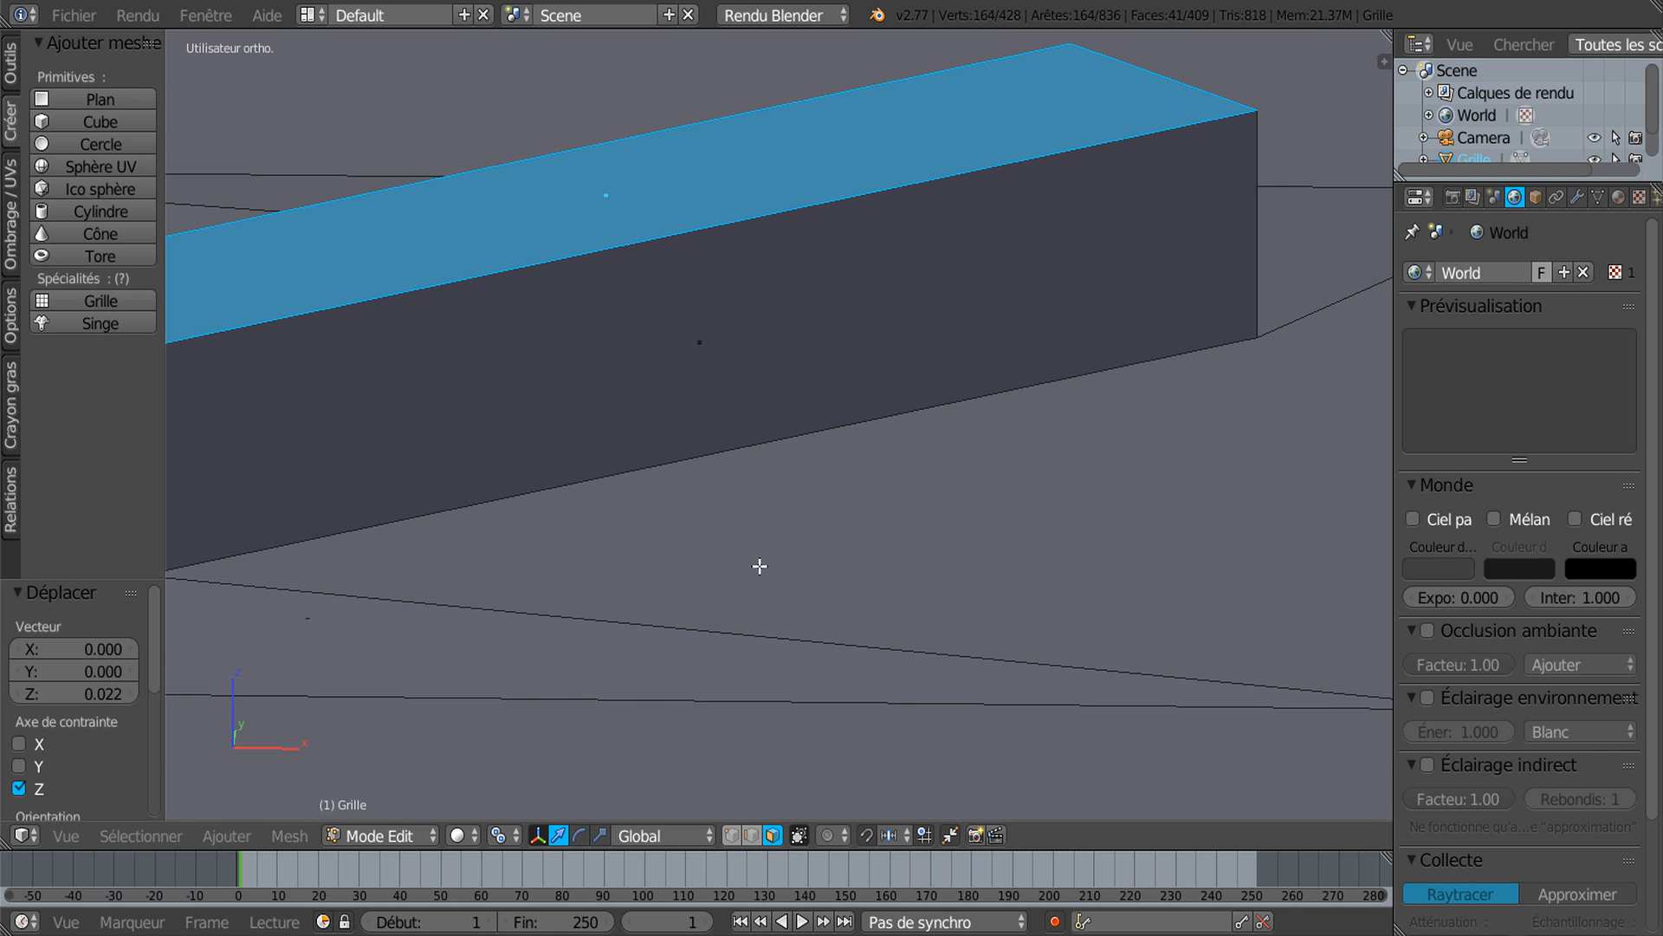
pyautogui.press('z')
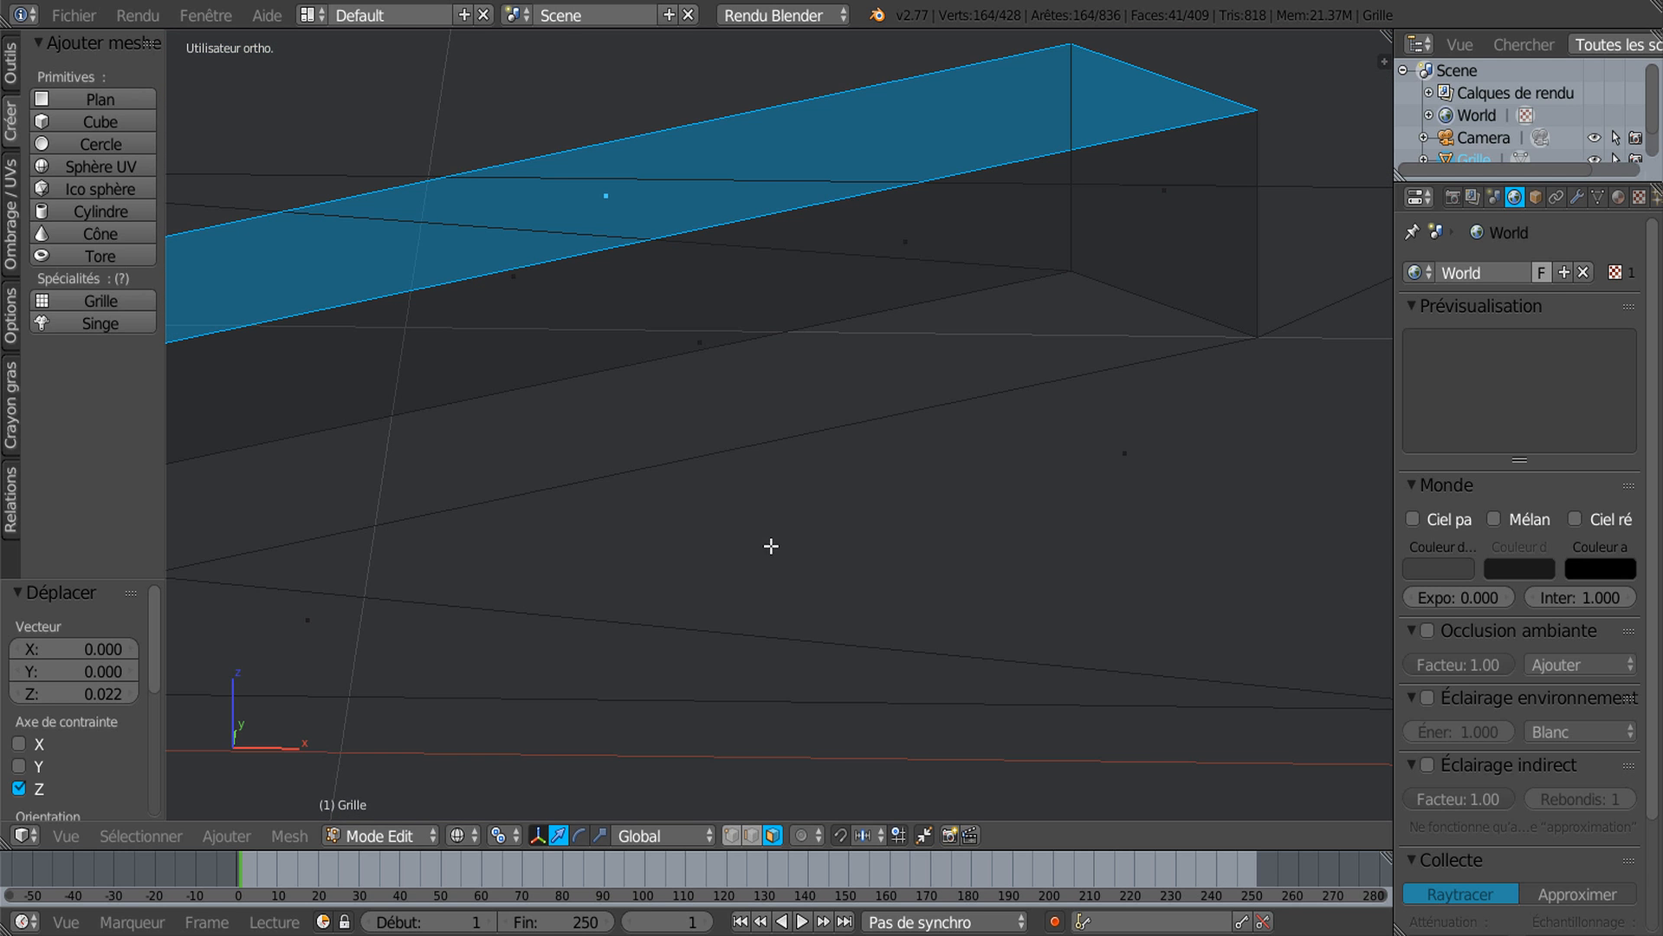
pyautogui.moveTo(771, 562)
pyautogui.mouseDown(button='middle')
pyautogui.moveTo(772, 586)
pyautogui.moveTo(780, 555)
pyautogui.mouseUp(button='middle')
pyautogui.scroll(1, 777, 572)
pyautogui.scroll(1, 777, 572)
pyautogui.scroll(3, 786, 561)
pyautogui.scroll(-1, 816, 637)
pyautogui.scroll(-7, 816, 637)
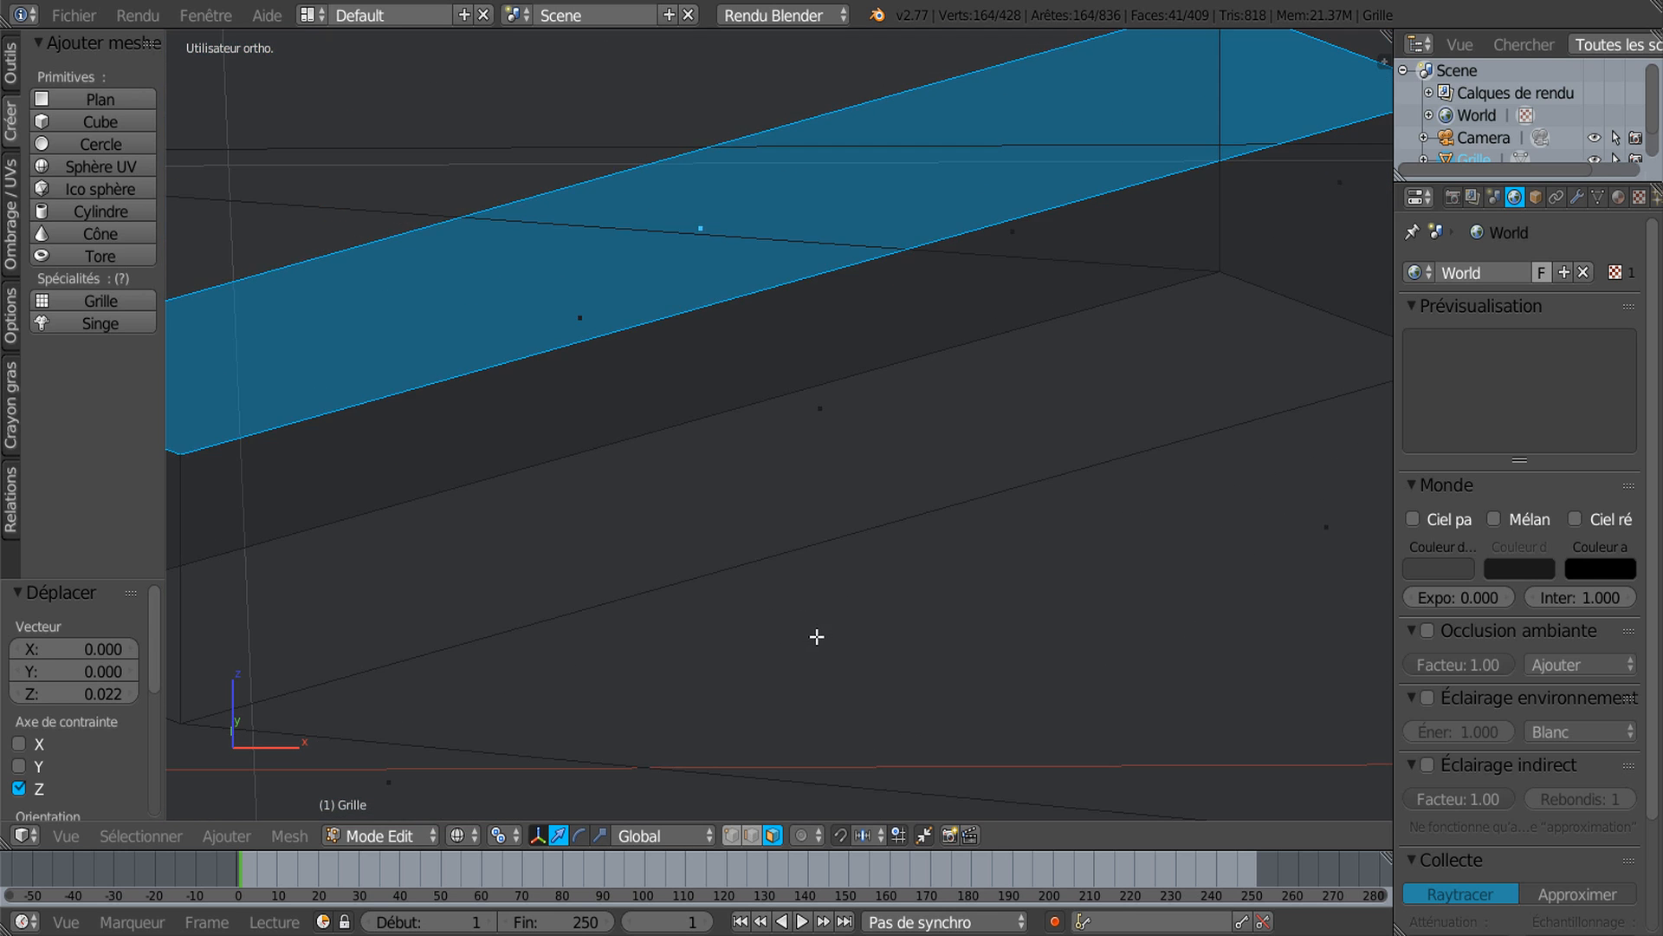
pyautogui.moveTo(821, 625); pyautogui.dragTo(866, 646, button='middle')
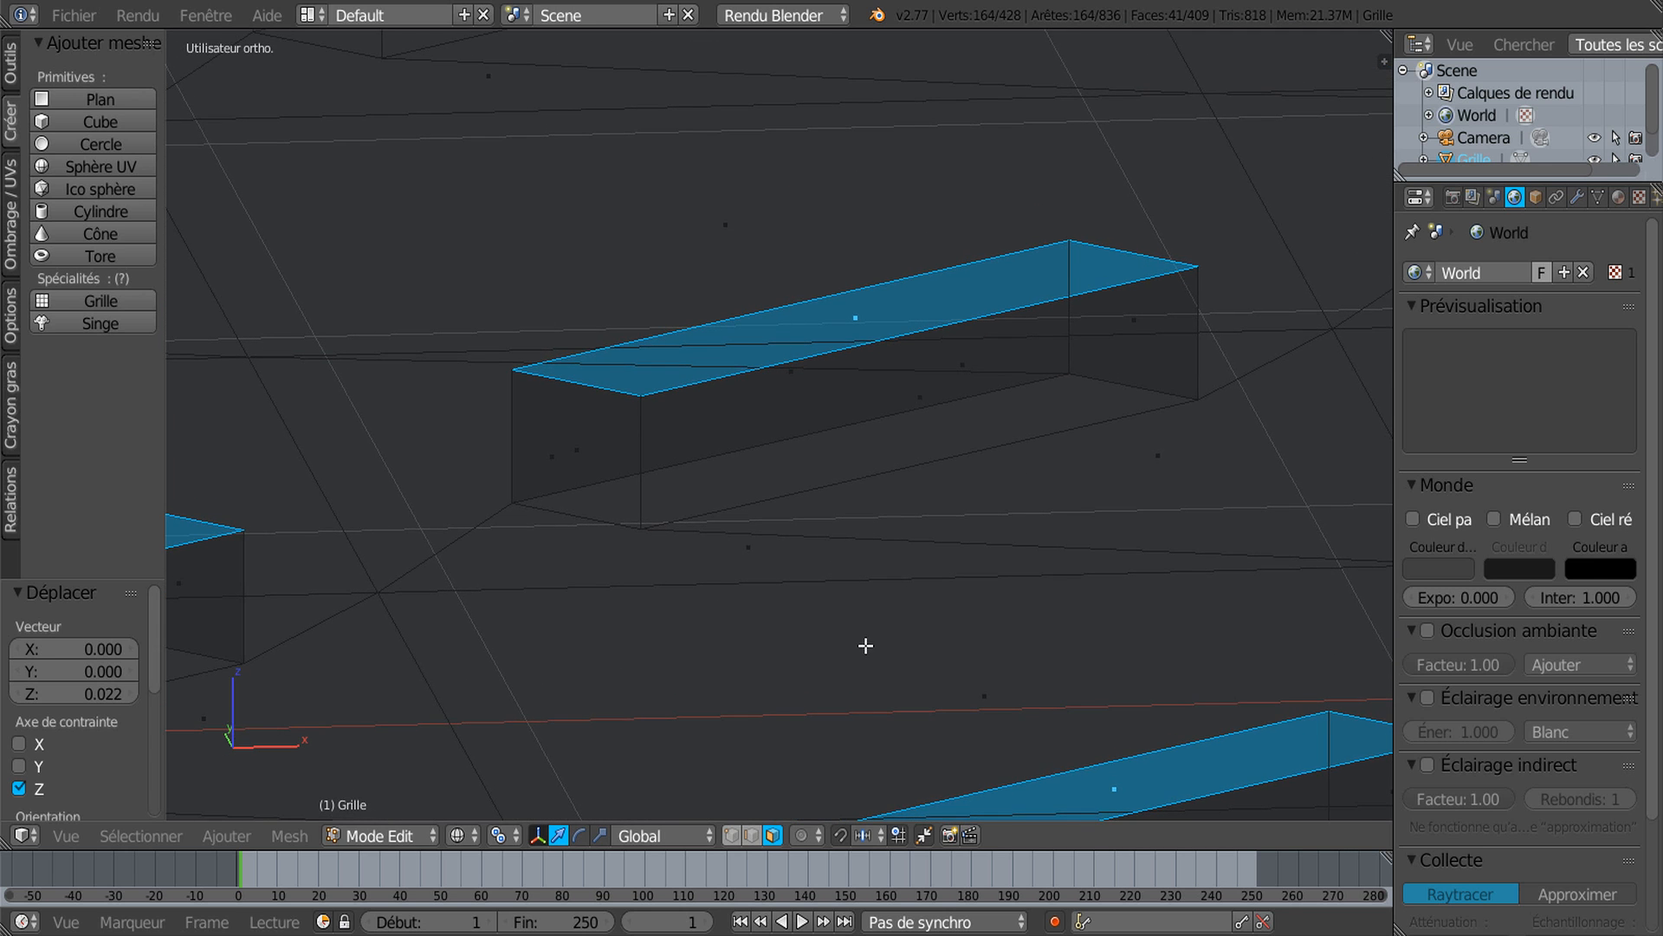
pyautogui.scroll(4, 843, 589)
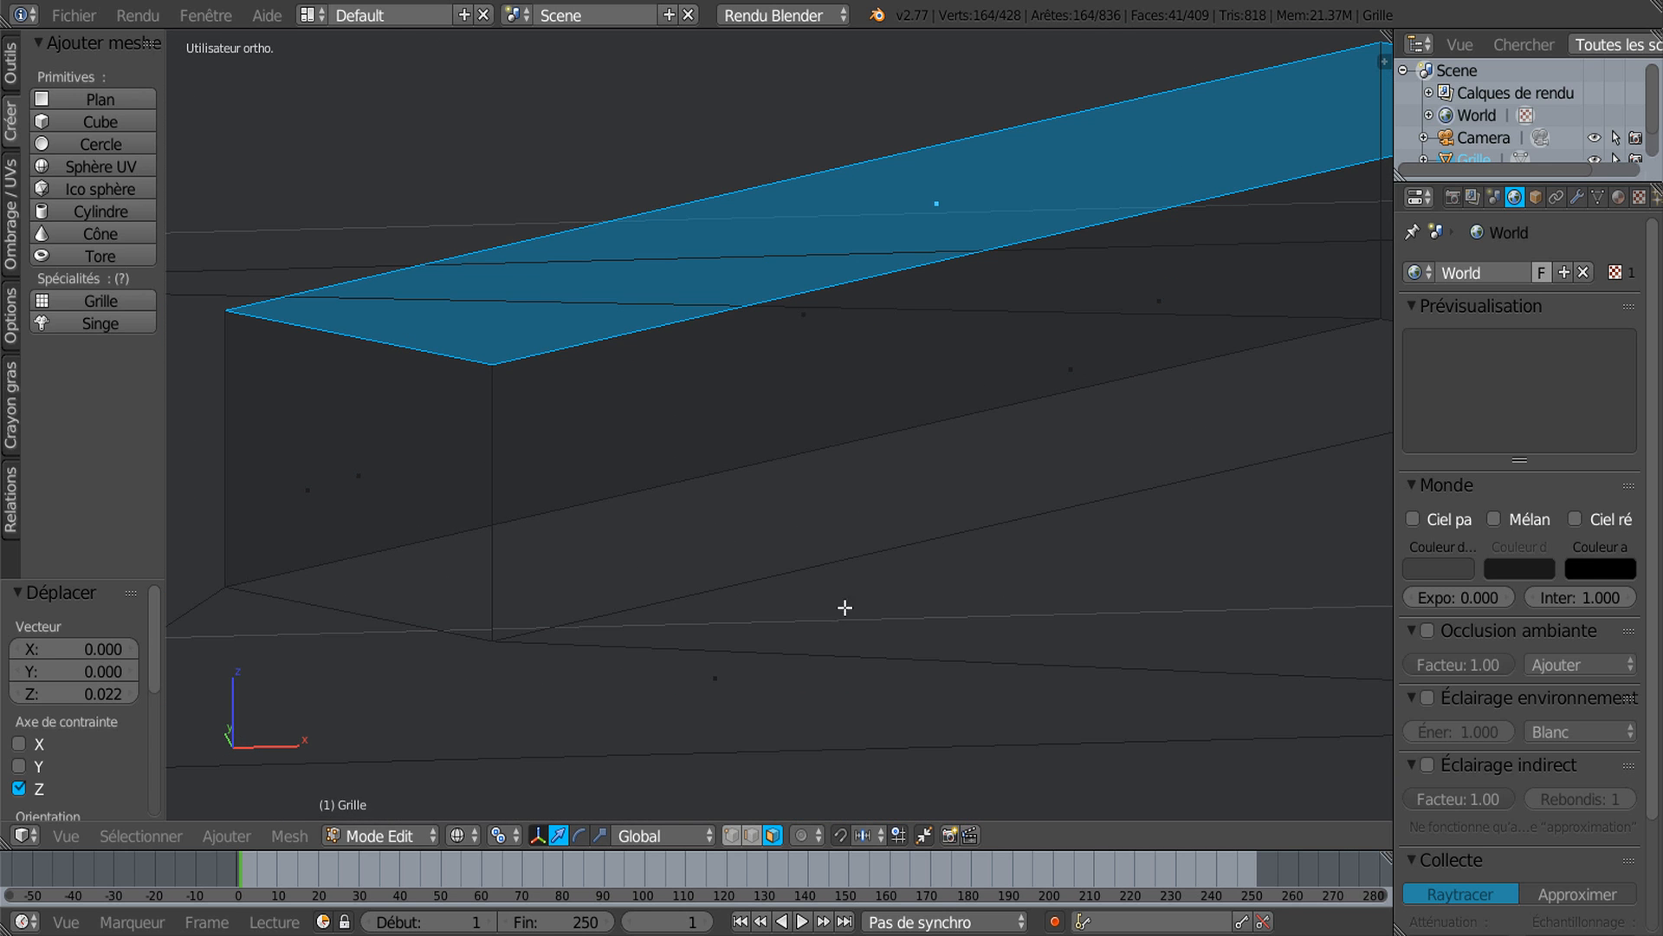
# Step: Try to move the lower long edge of the central bar in edge selection mode
pyautogui.click(756, 836)
pyautogui.rightClick(866, 550)
pyautogui.press('g')
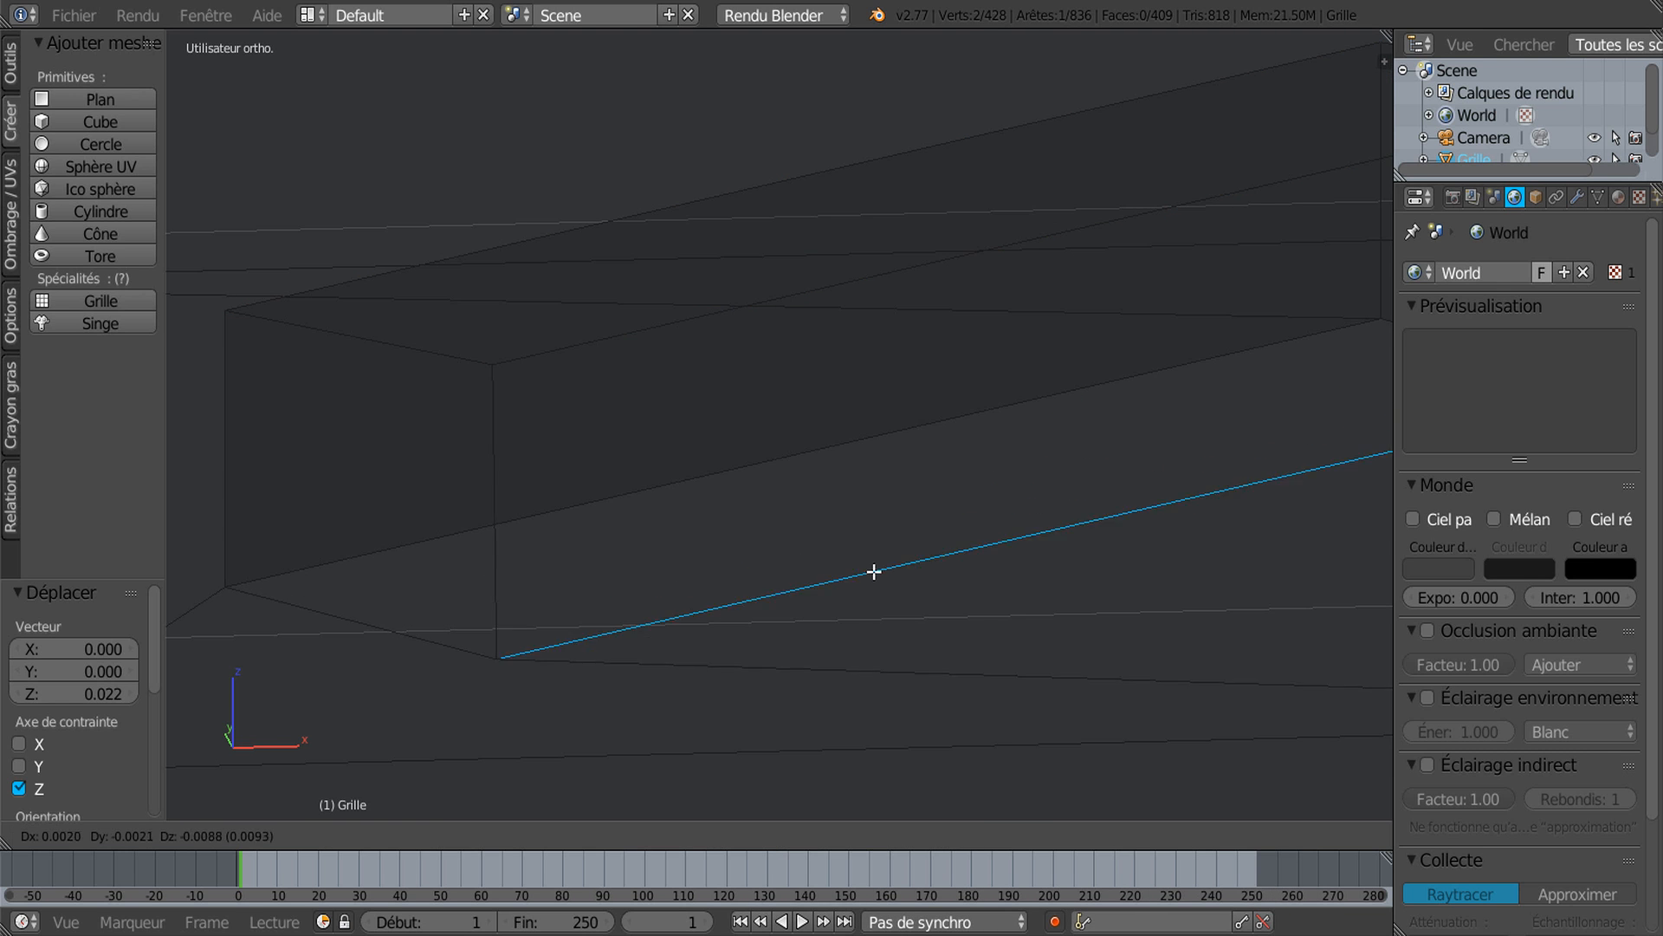
pyautogui.rightClick(883, 523)
pyautogui.scroll(-5, 849, 597)
pyautogui.scroll(-5, 849, 597)
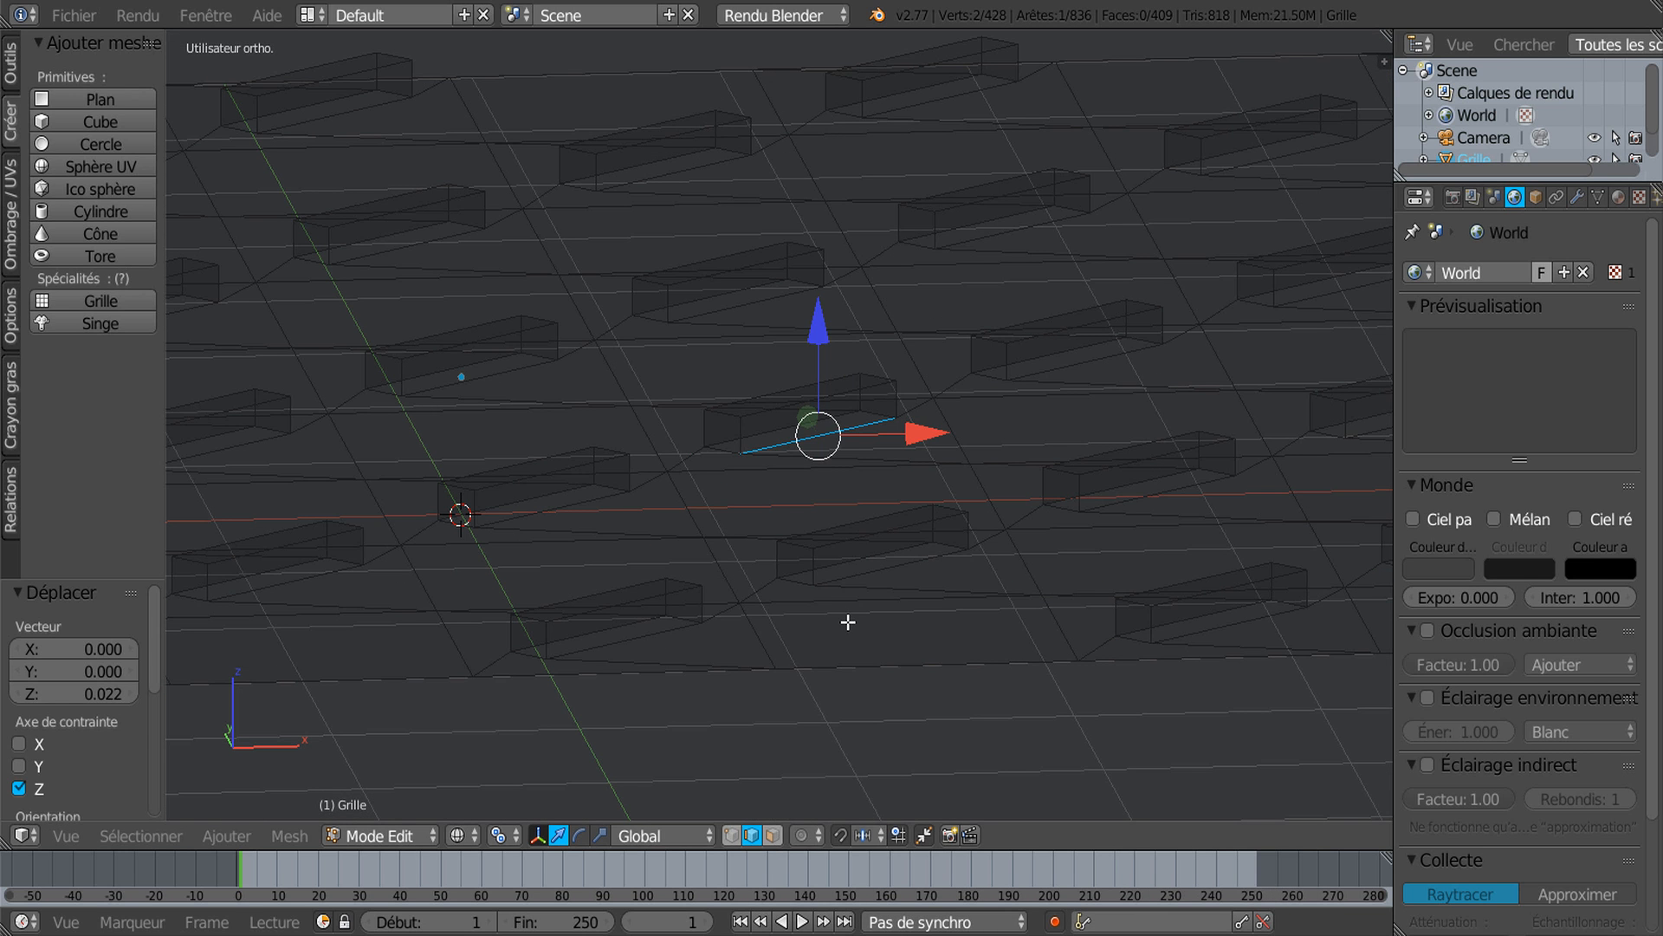
pyautogui.scroll(5, 844, 561)
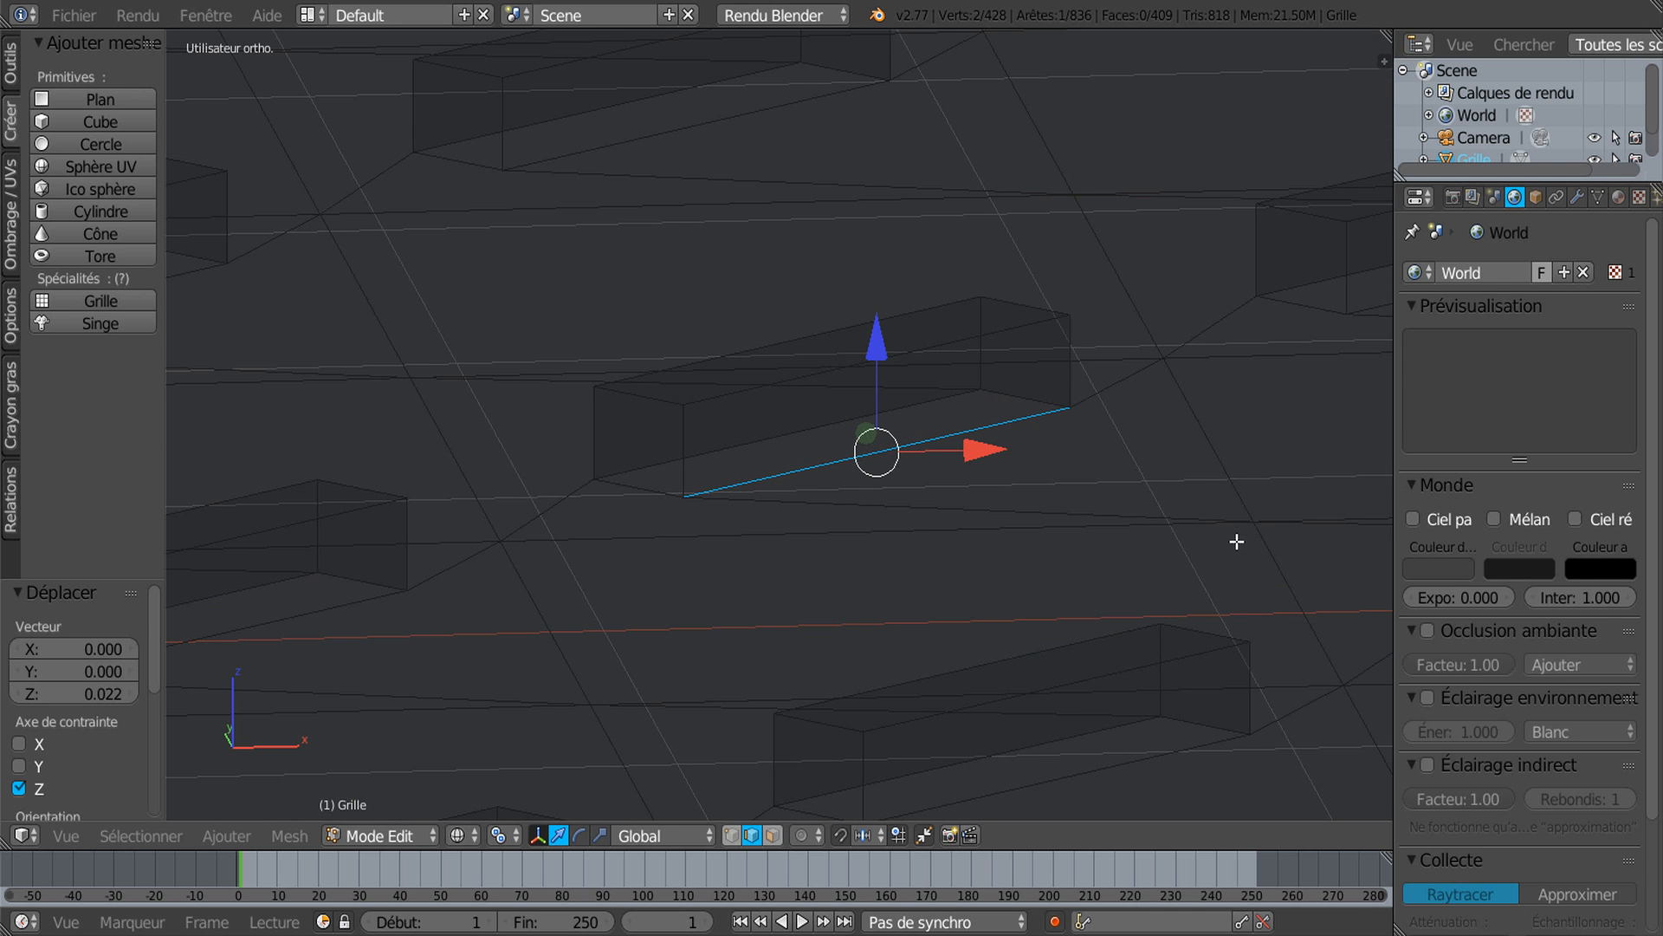
# Step: Return to solid shading and add a Subdivision Surface modifier to the grid
pyautogui.click(1620, 199)
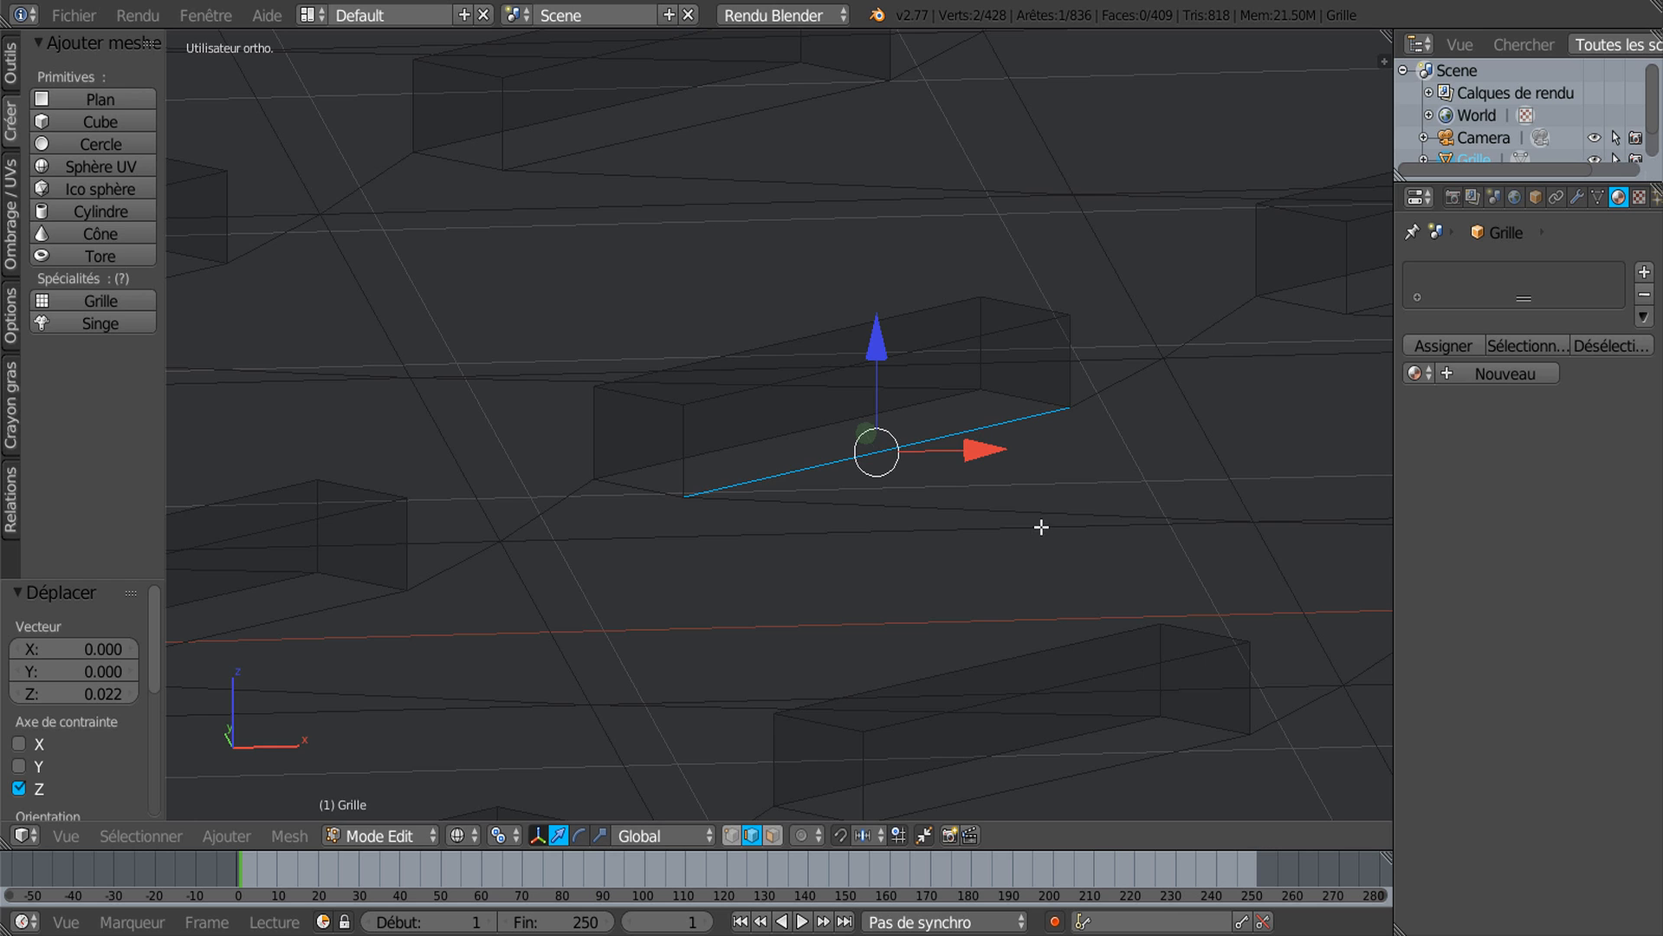
pyautogui.press('z')
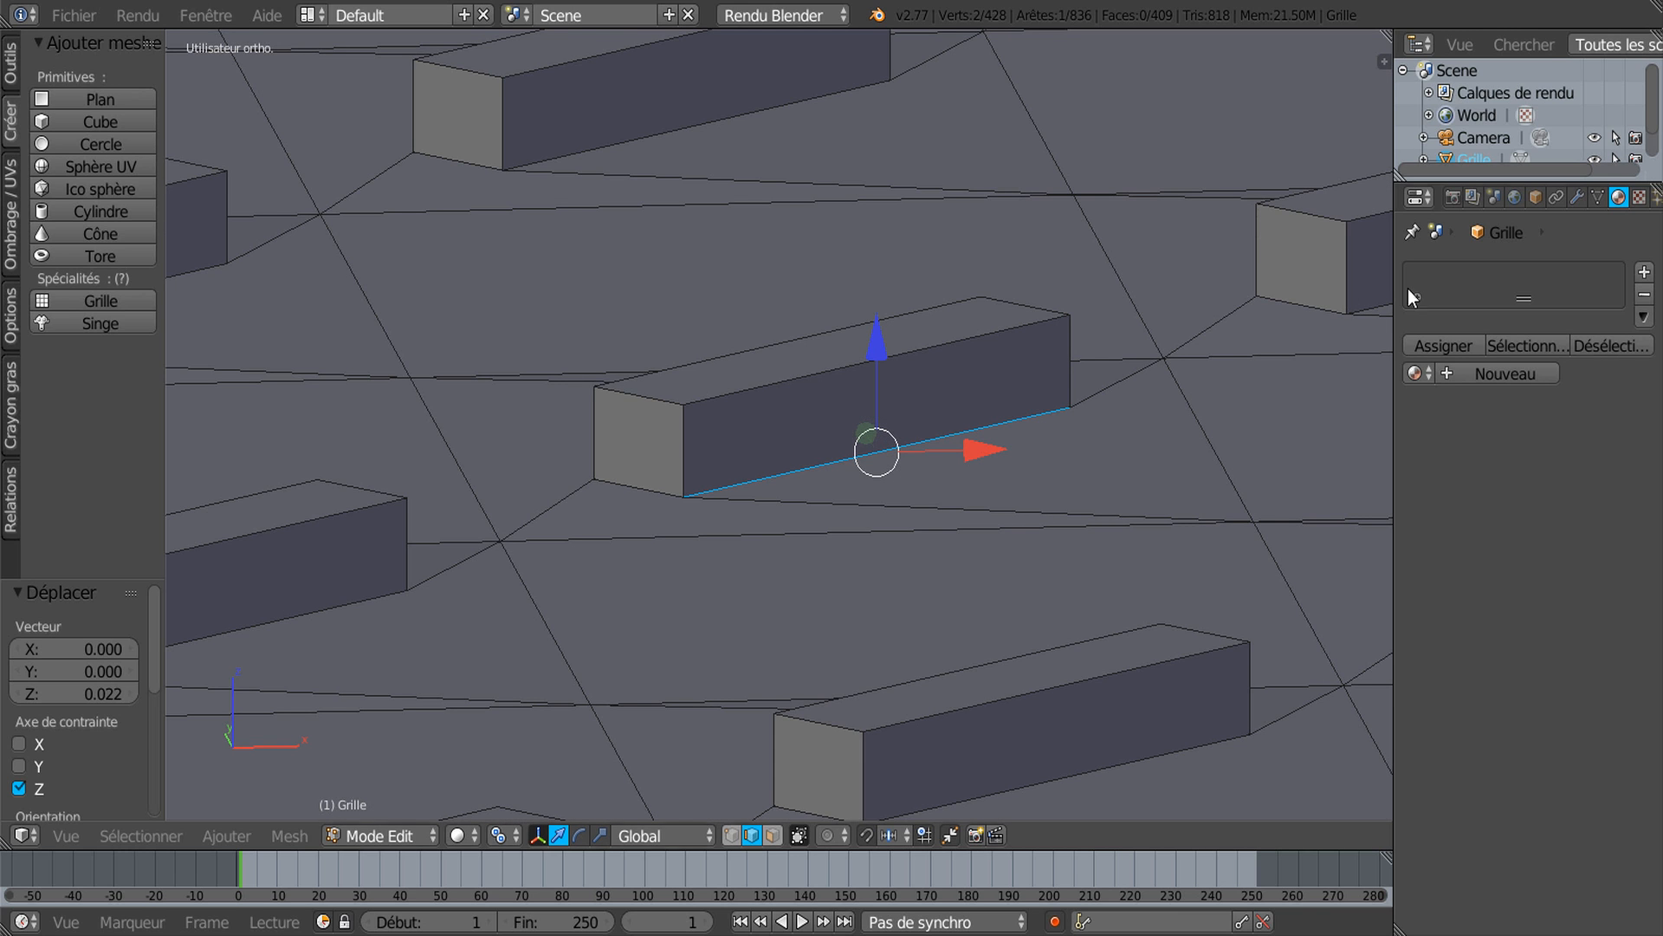
pyautogui.click(1577, 198)
pyautogui.click(1558, 272)
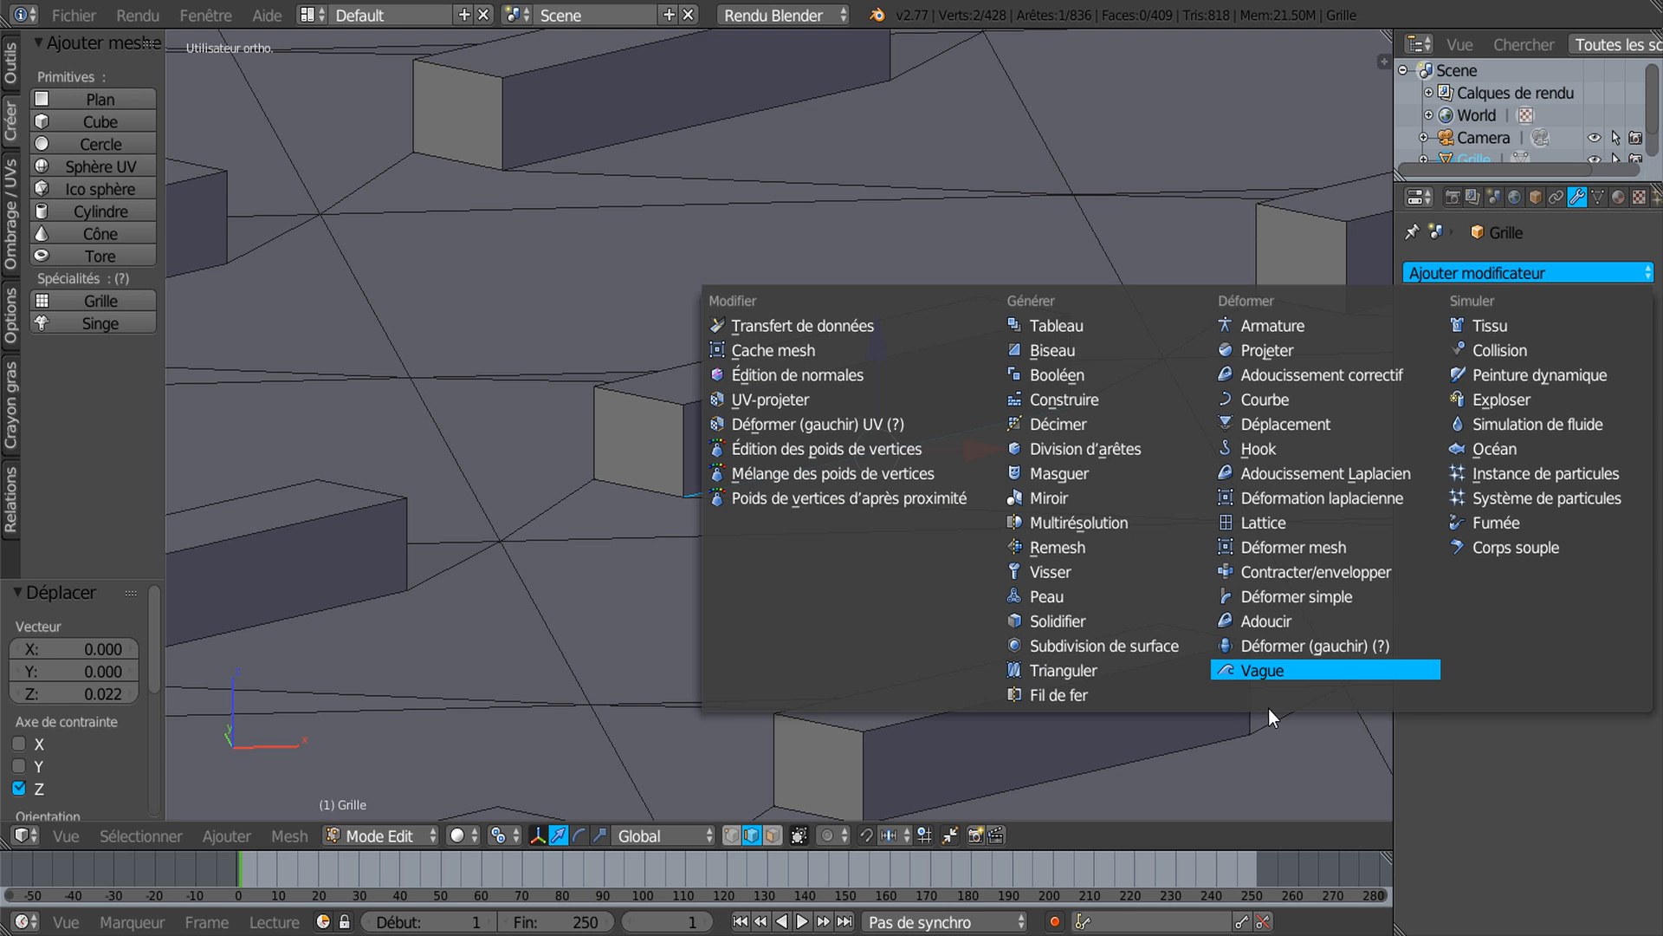
pyautogui.click(1097, 646)
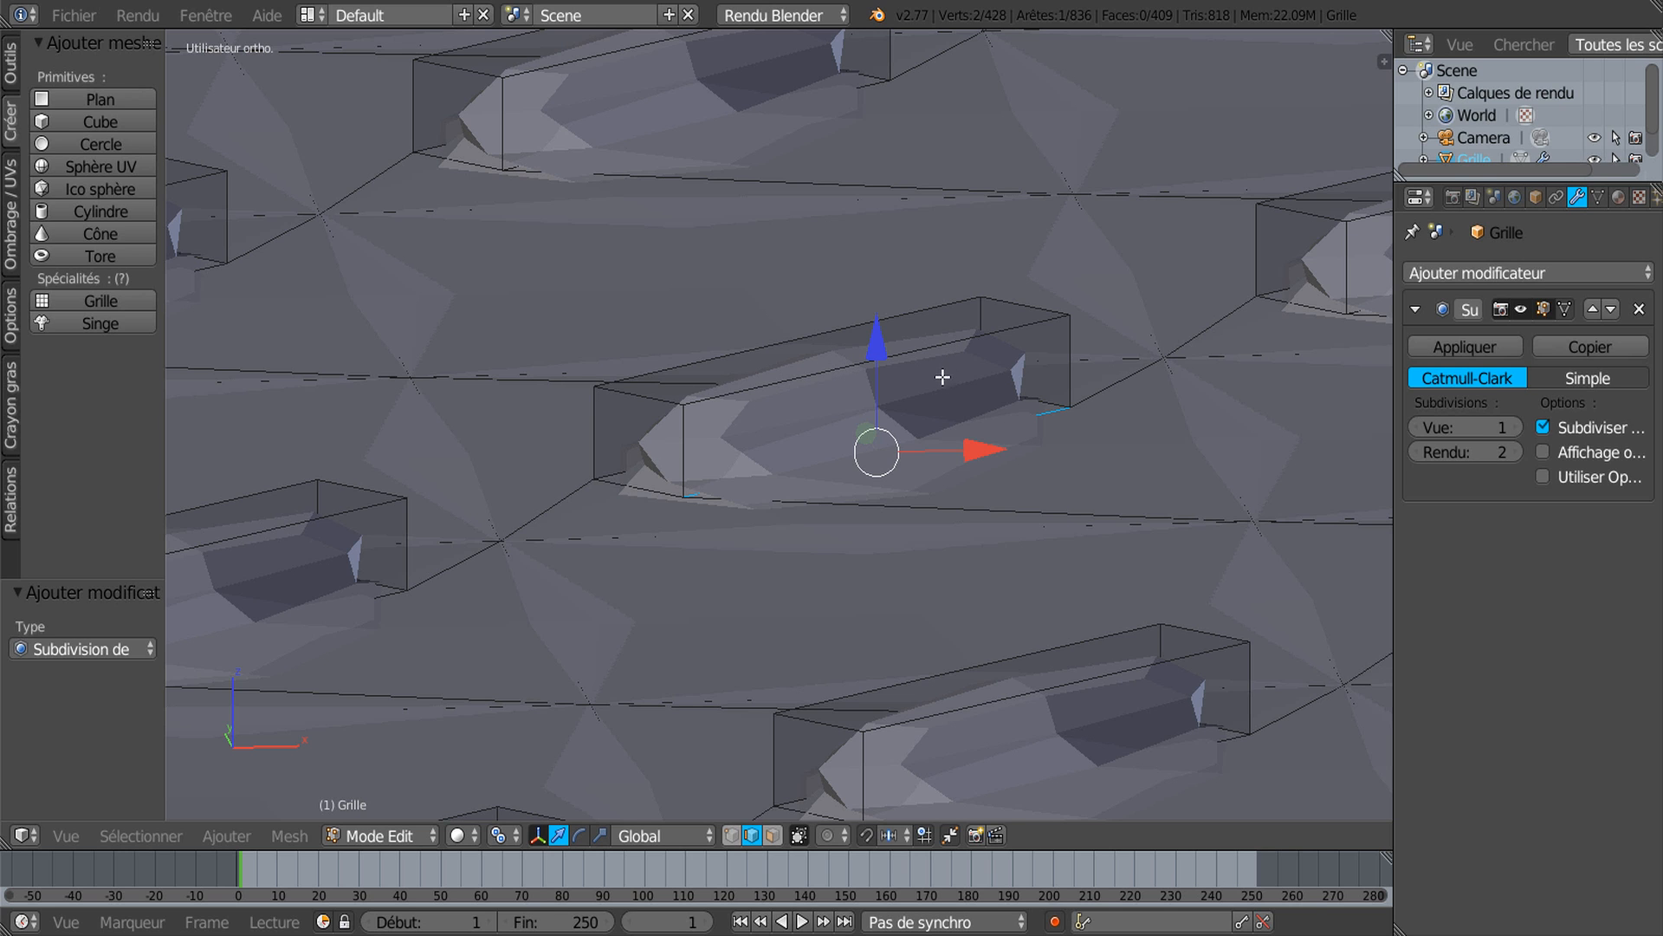
# Step: Add two loop cuts around the central bar, one near its base and one near its top
pyautogui.hotkey('ctrl', 'r')
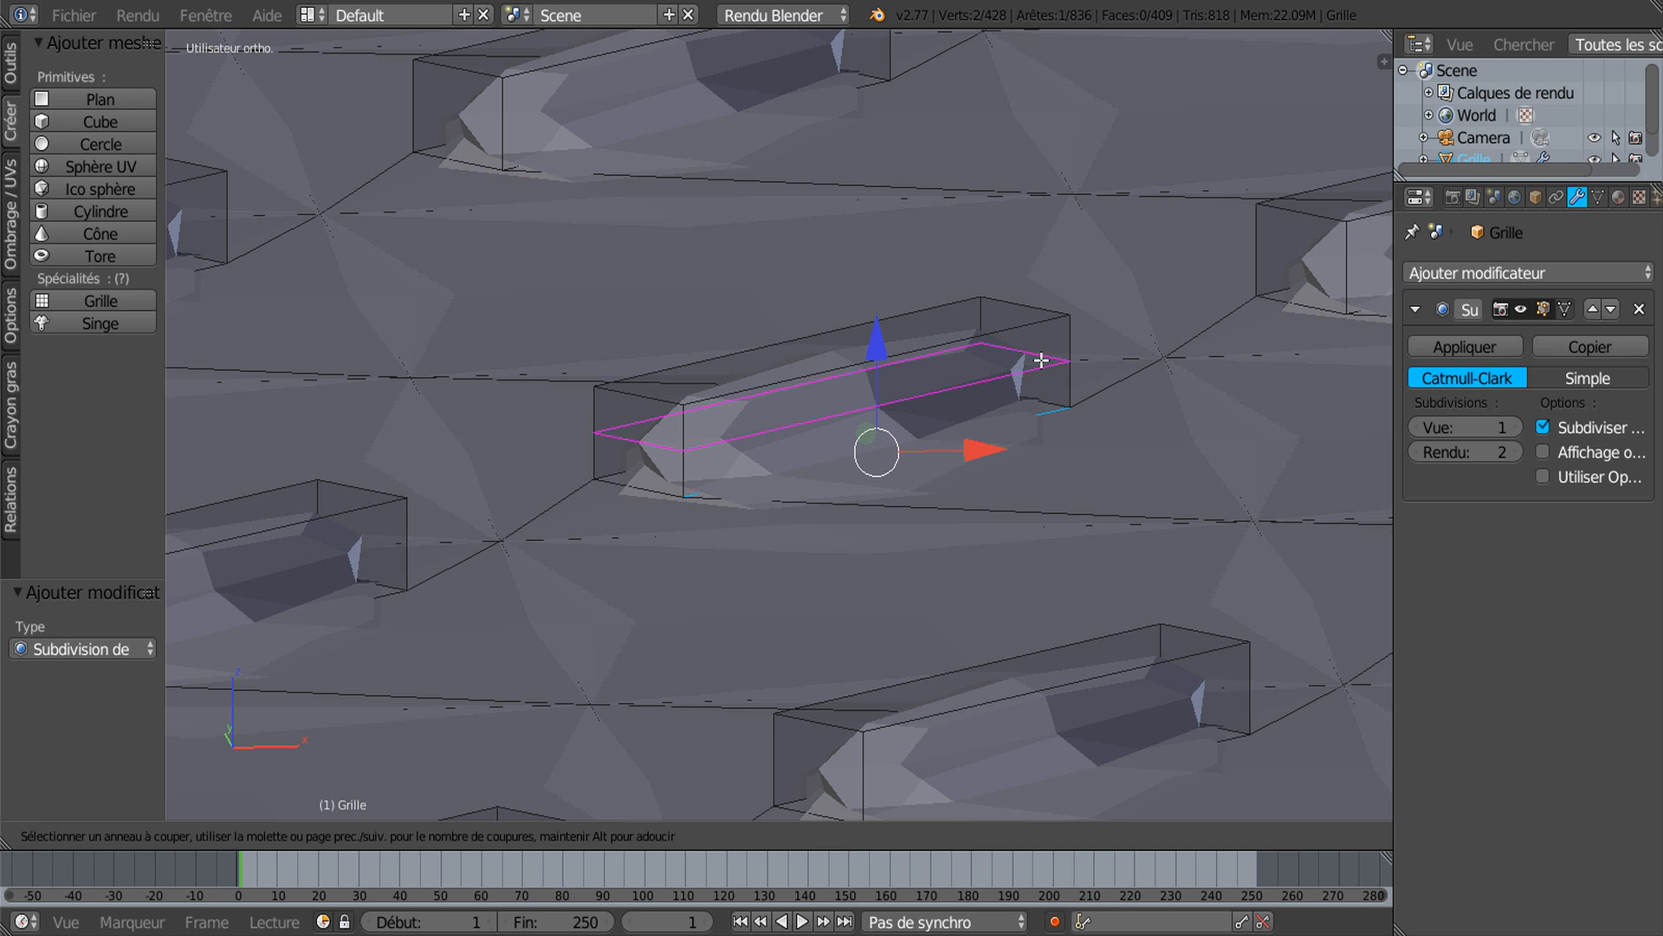
pyautogui.click(1045, 361)
pyautogui.click(1052, 400)
pyautogui.hotkey('ctrl', 'r')
pyautogui.click(1058, 372)
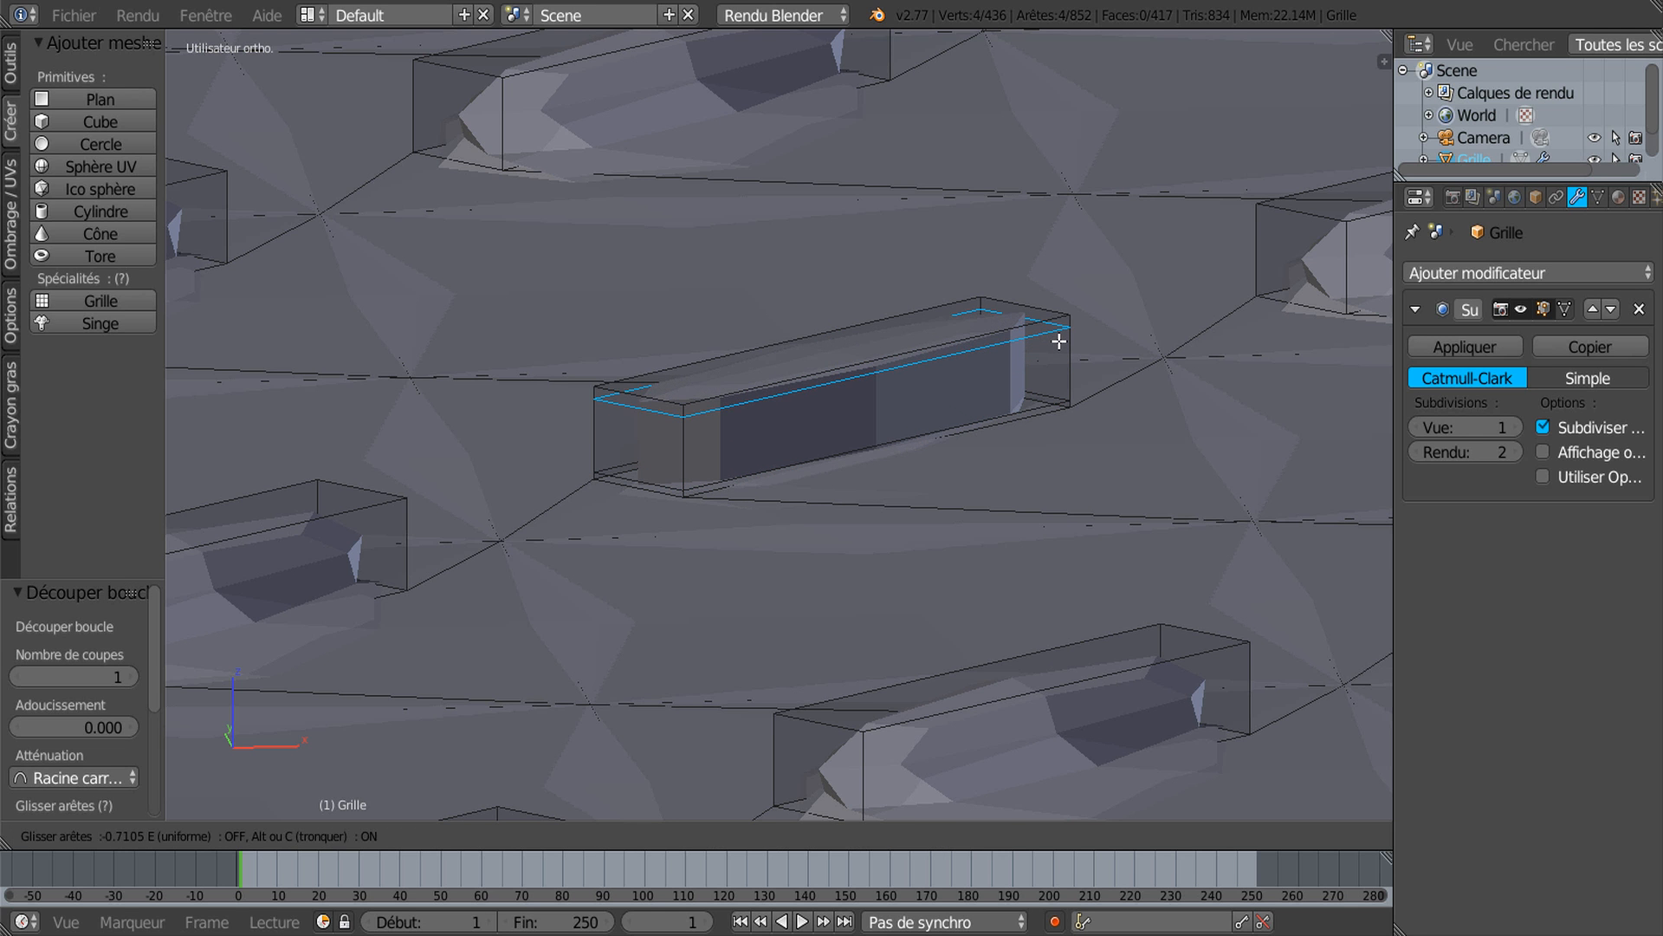
pyautogui.click(1058, 346)
pyautogui.moveTo(1051, 364); pyautogui.dragTo(1001, 499, button='middle')
pyautogui.scroll(-5, 921, 488)
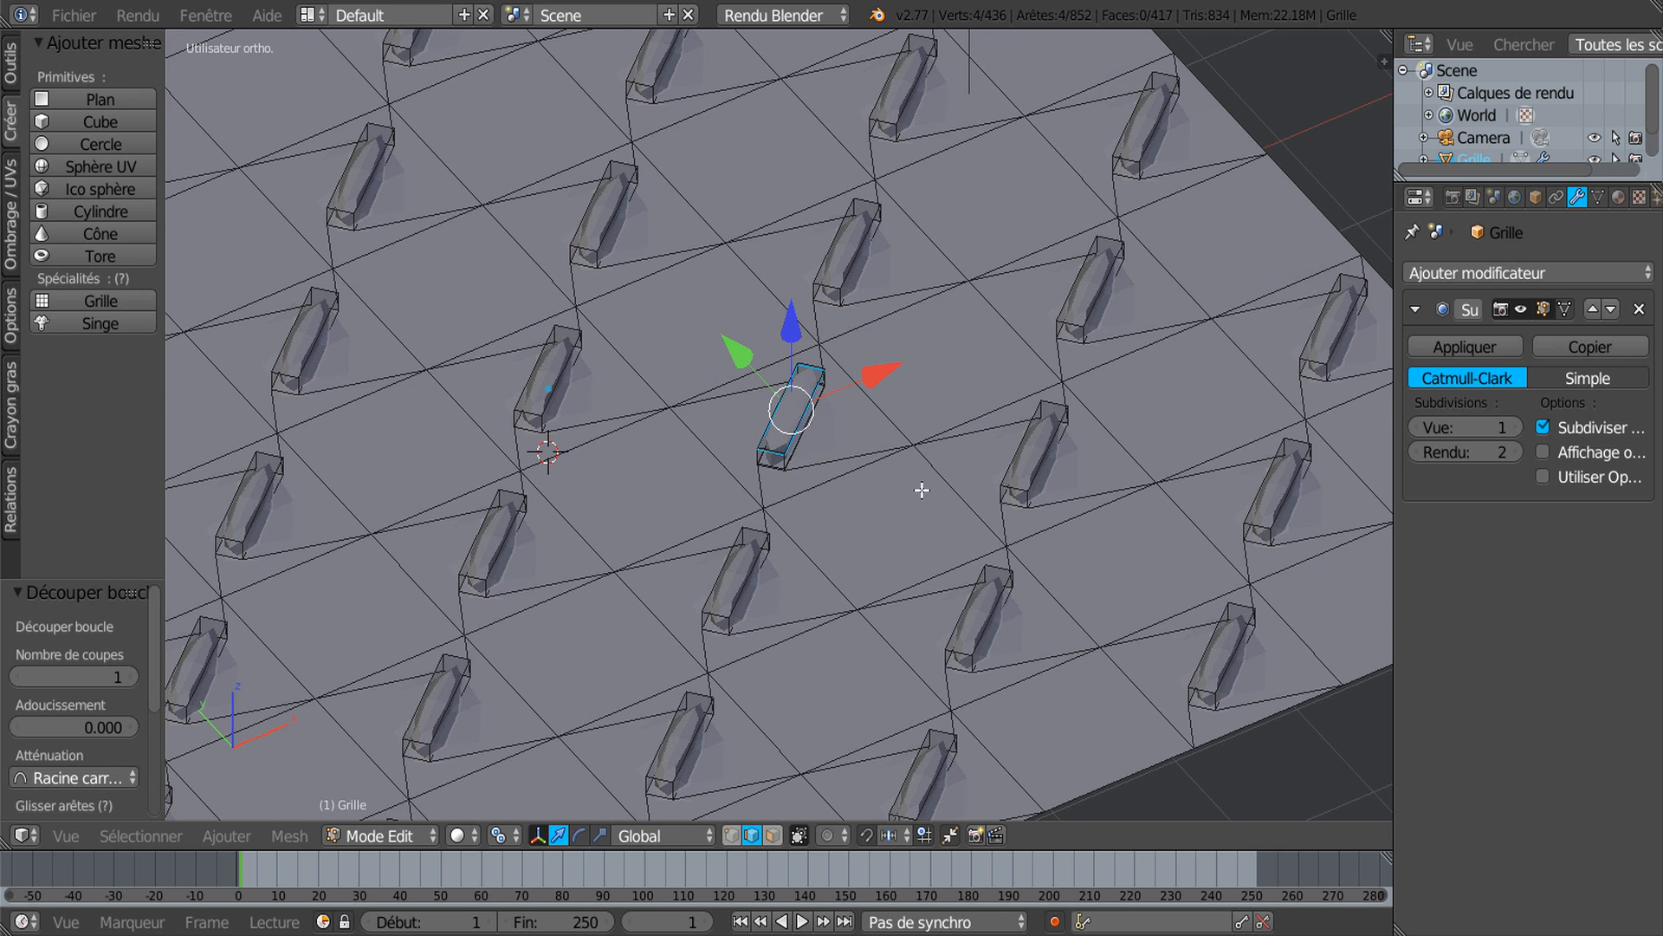
# Step: Undo the mesh edits back to the plain grid and show it from the top in Edit Mode
pyautogui.press('Tab')
pyautogui.hotkey('ctrl', 'z')
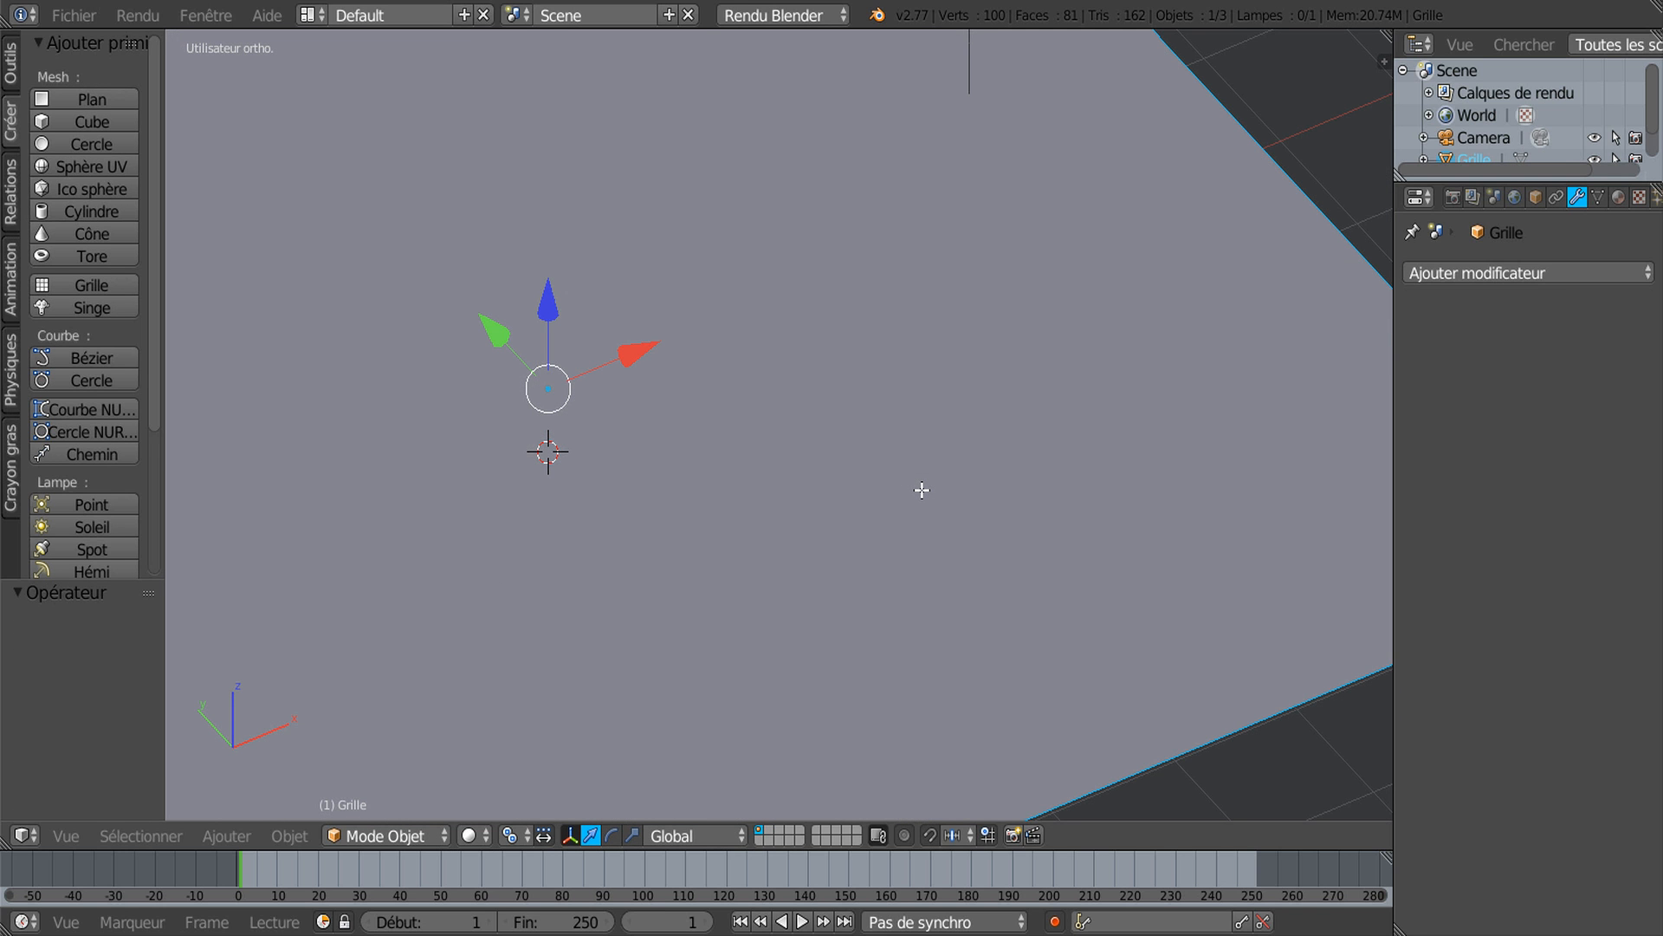
pyautogui.press('Tab')
pyautogui.scroll(-2, 922, 489)
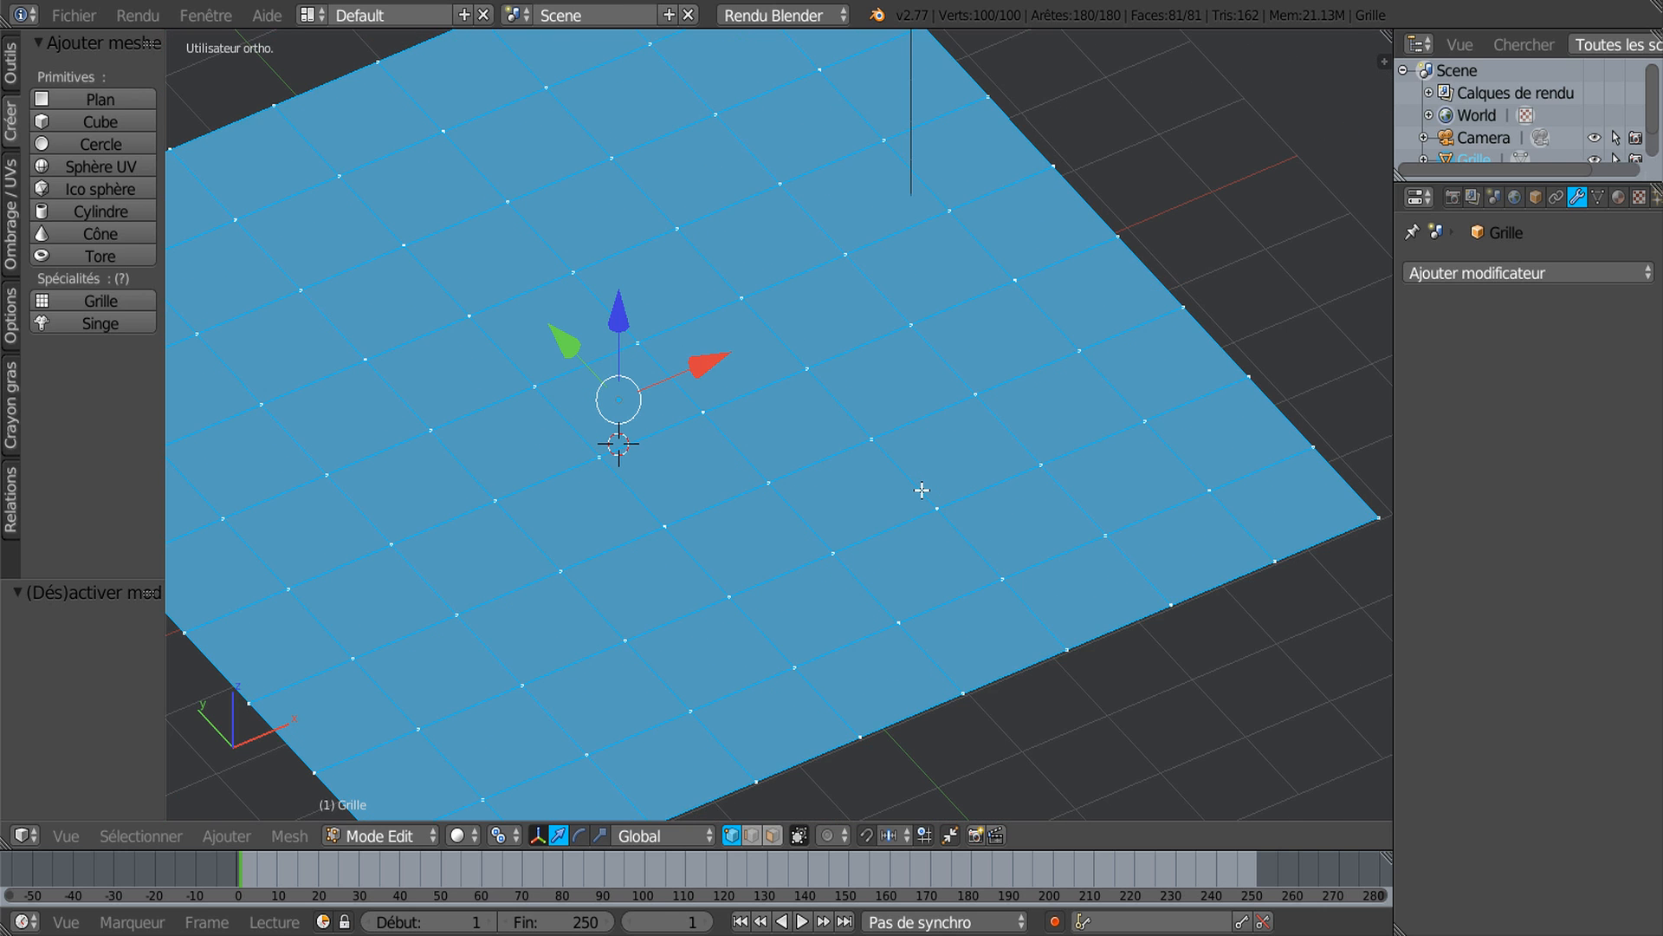
pyautogui.press('KP_7')
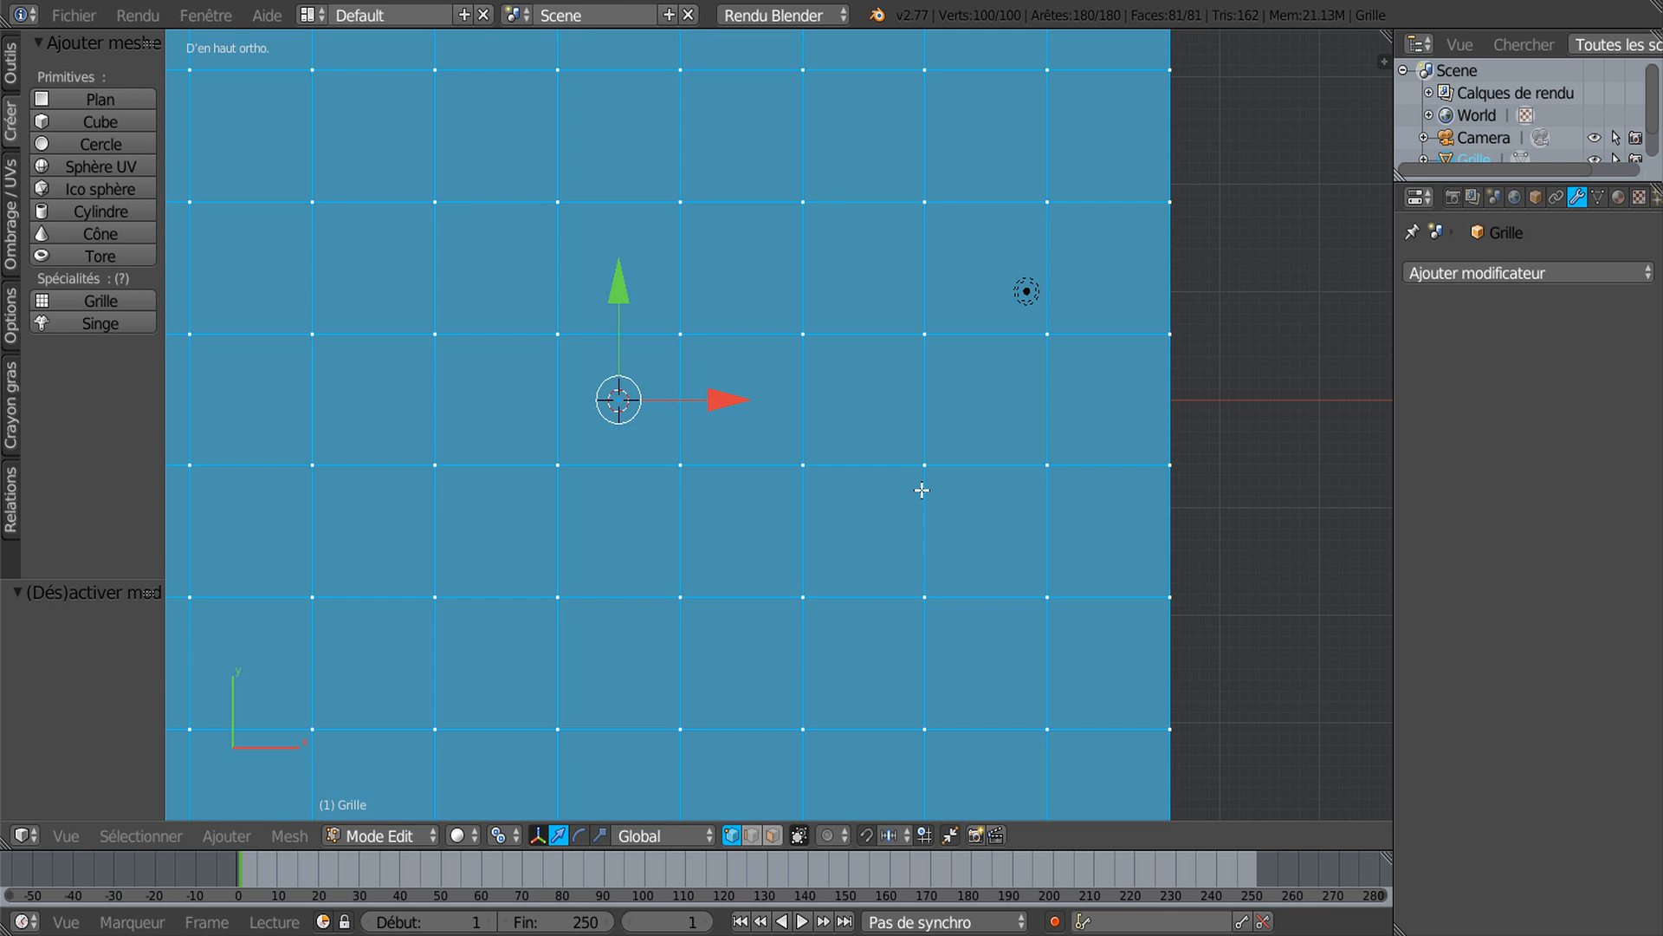
pyautogui.scroll(-1, 922, 490)
pyautogui.scroll(-2, 973, 493)
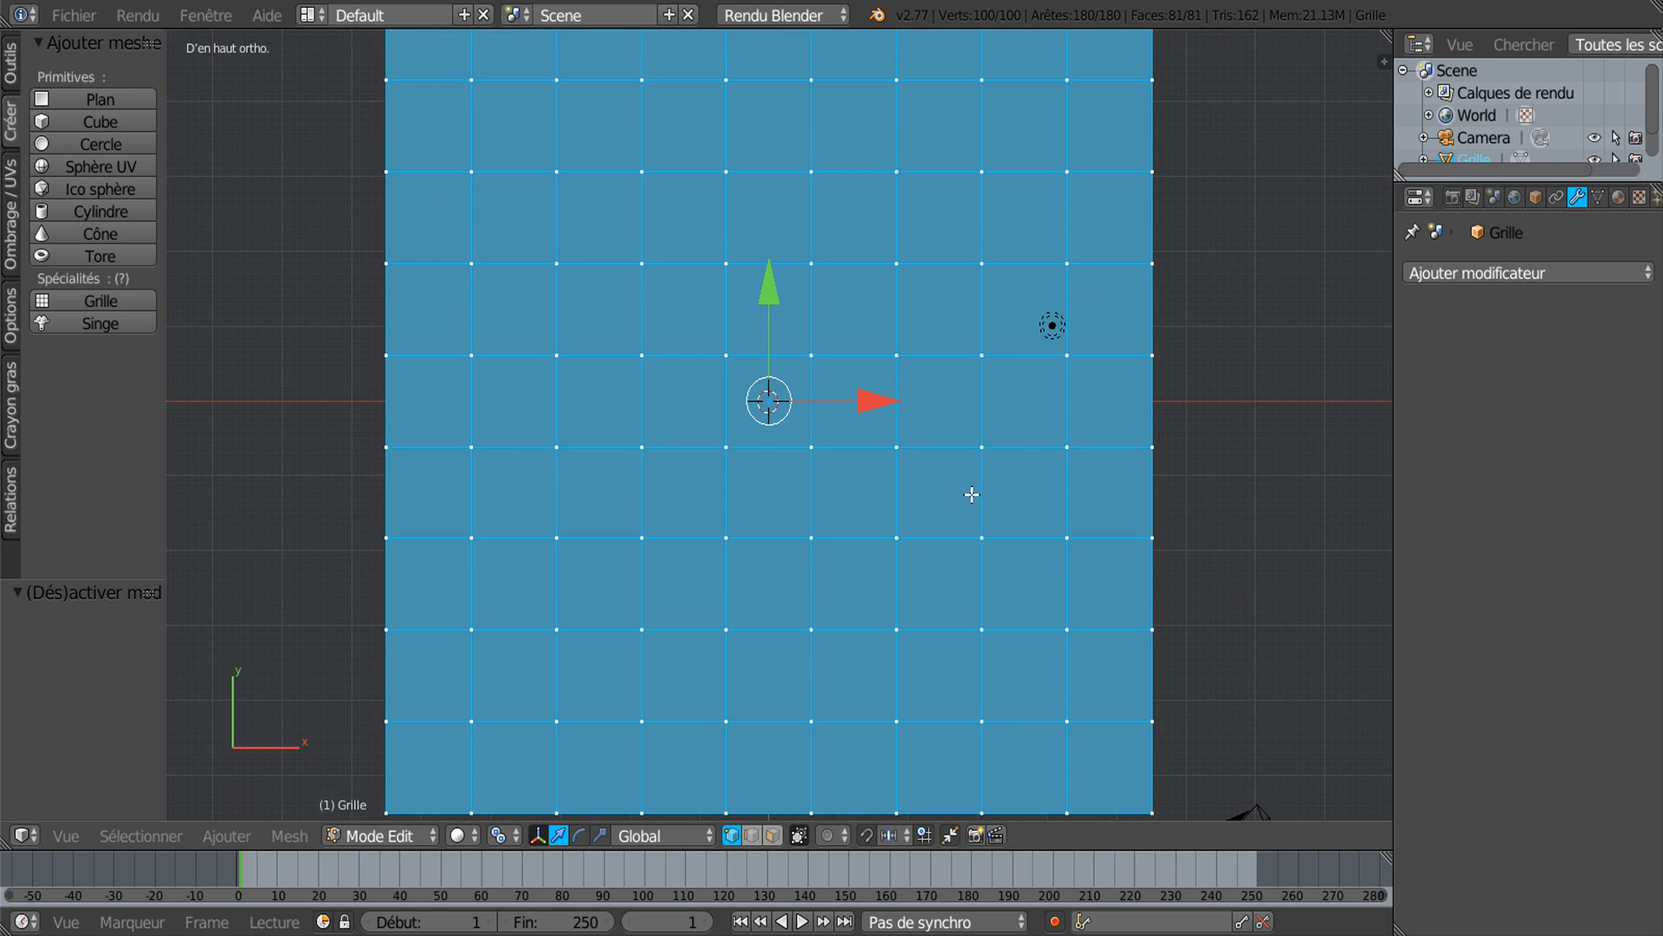
pyautogui.keyDown('shift'); pyautogui.moveTo(923, 509); pyautogui.dragTo(920, 515, button='middle'); pyautogui.keyUp('shift')
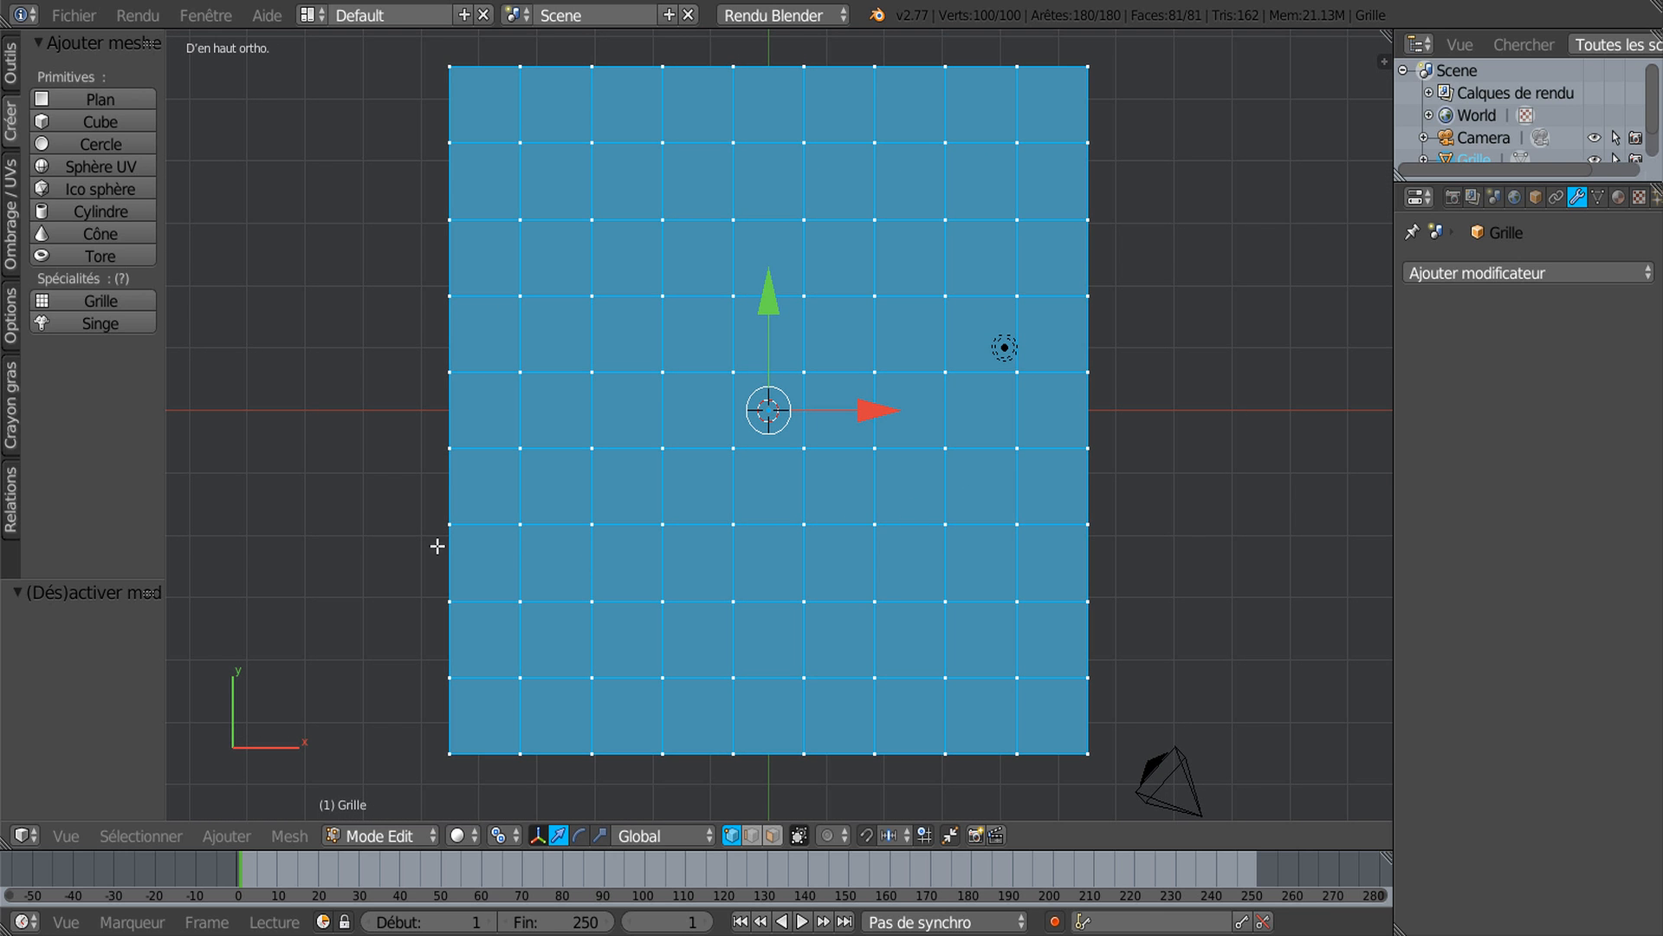
# Step: Switch to face selection, select all grid faces and apply Checker Deselect to keep every second face
pyautogui.click(139, 836)
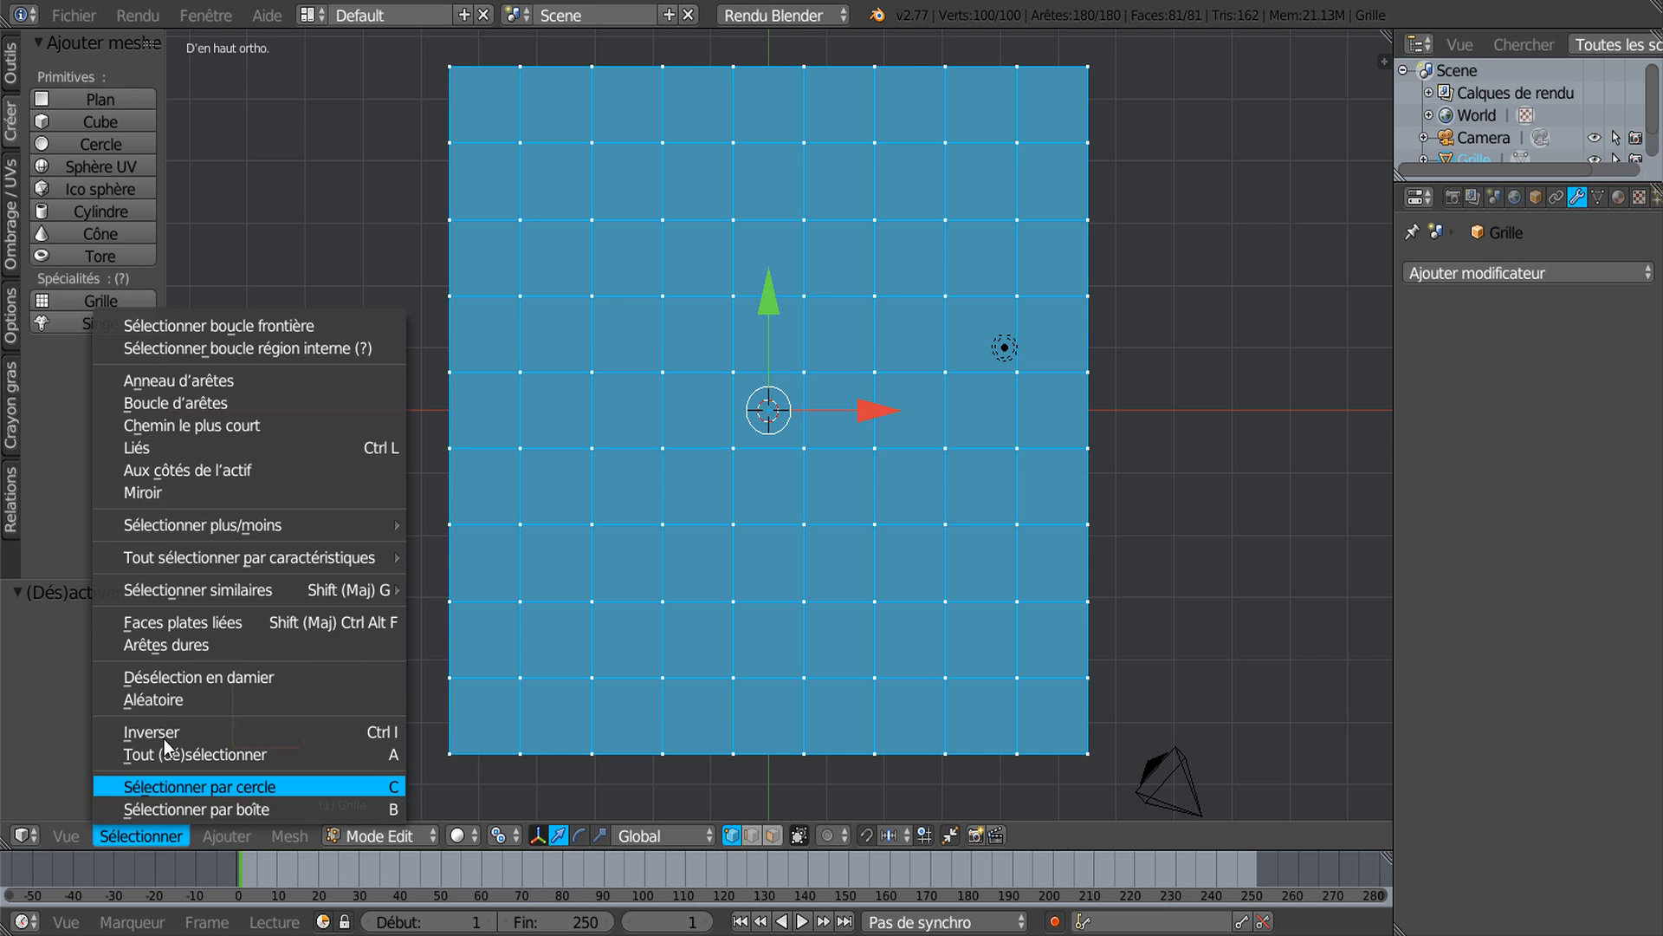
pyautogui.click(175, 677)
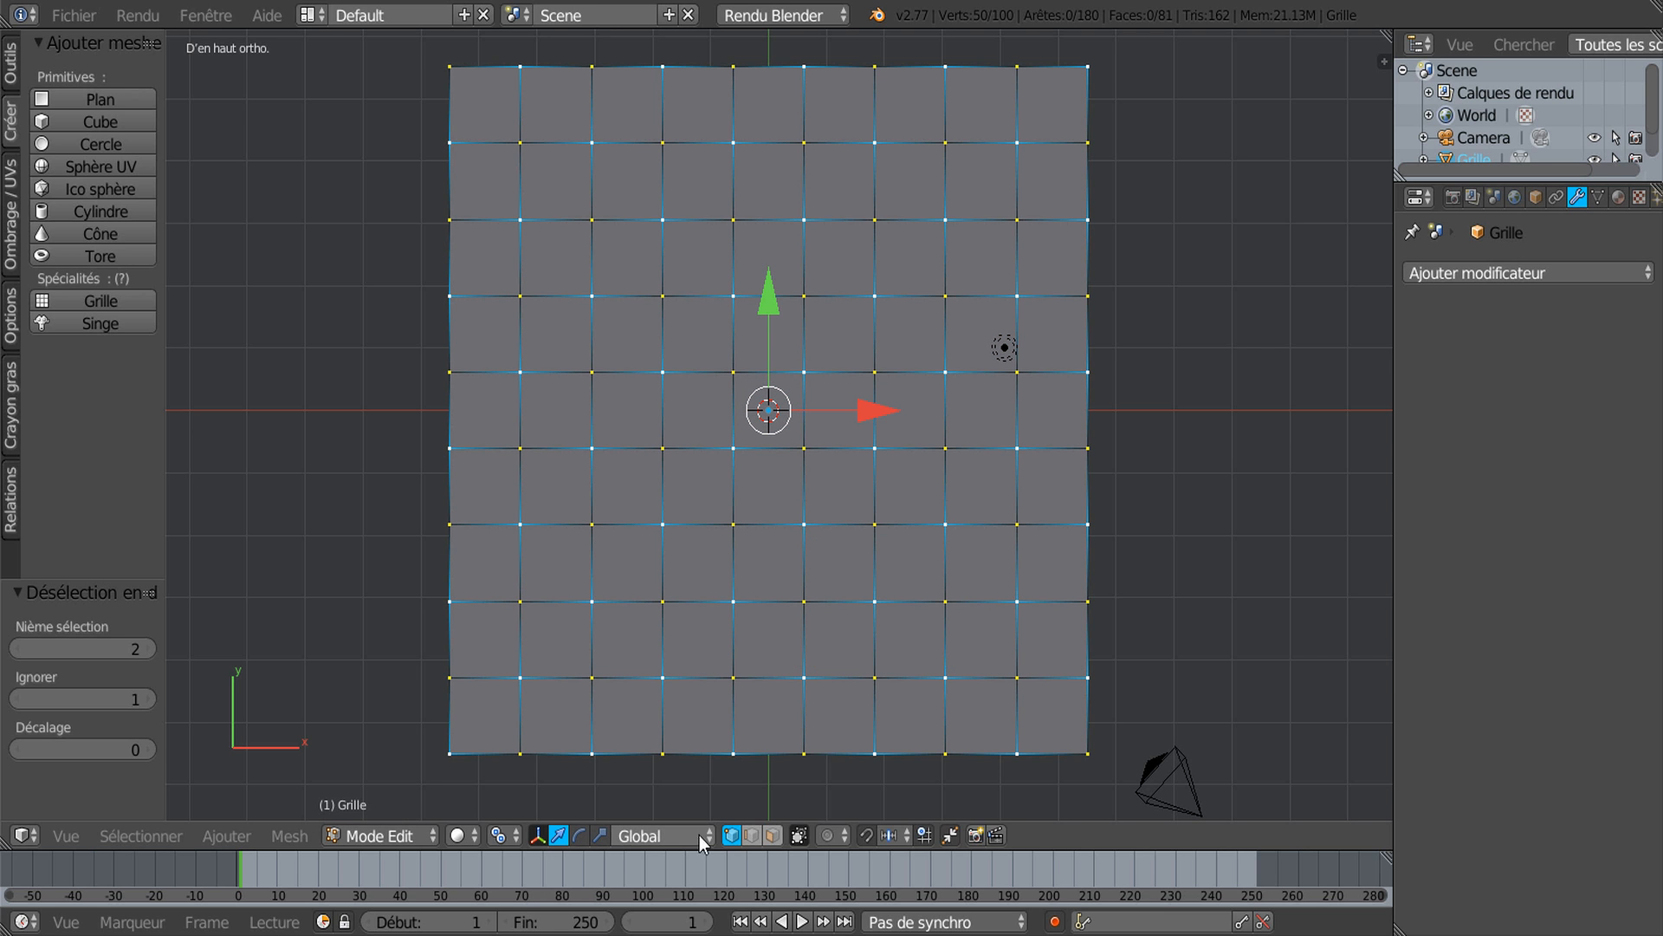
pyautogui.click(773, 835)
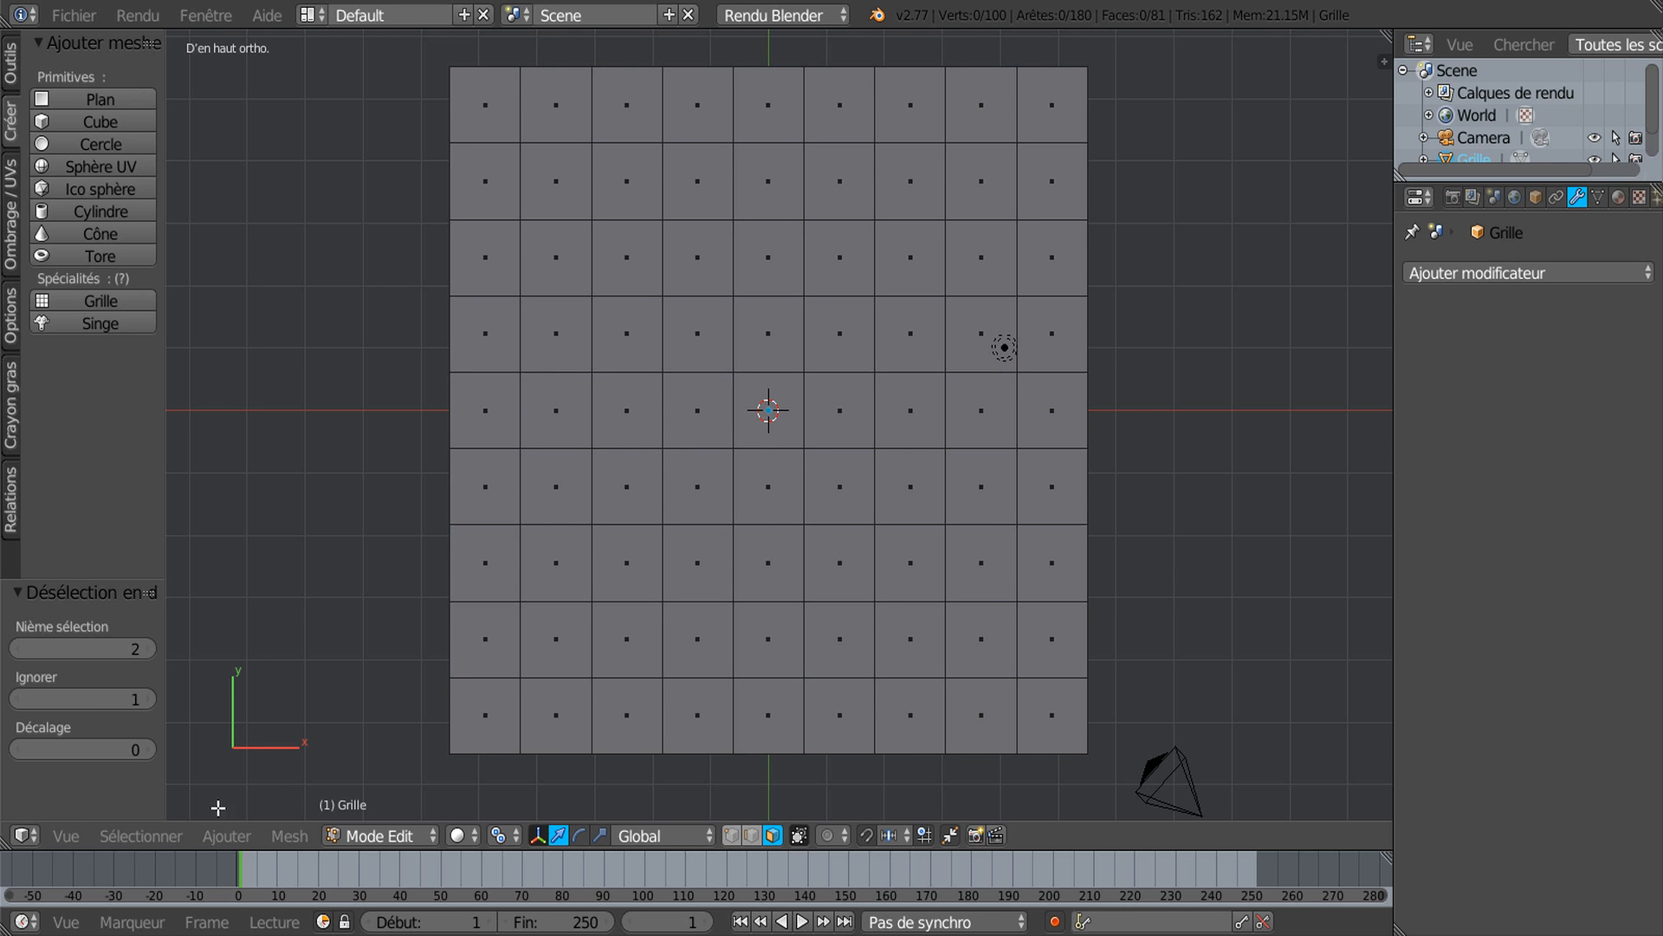
pyautogui.click(166, 837)
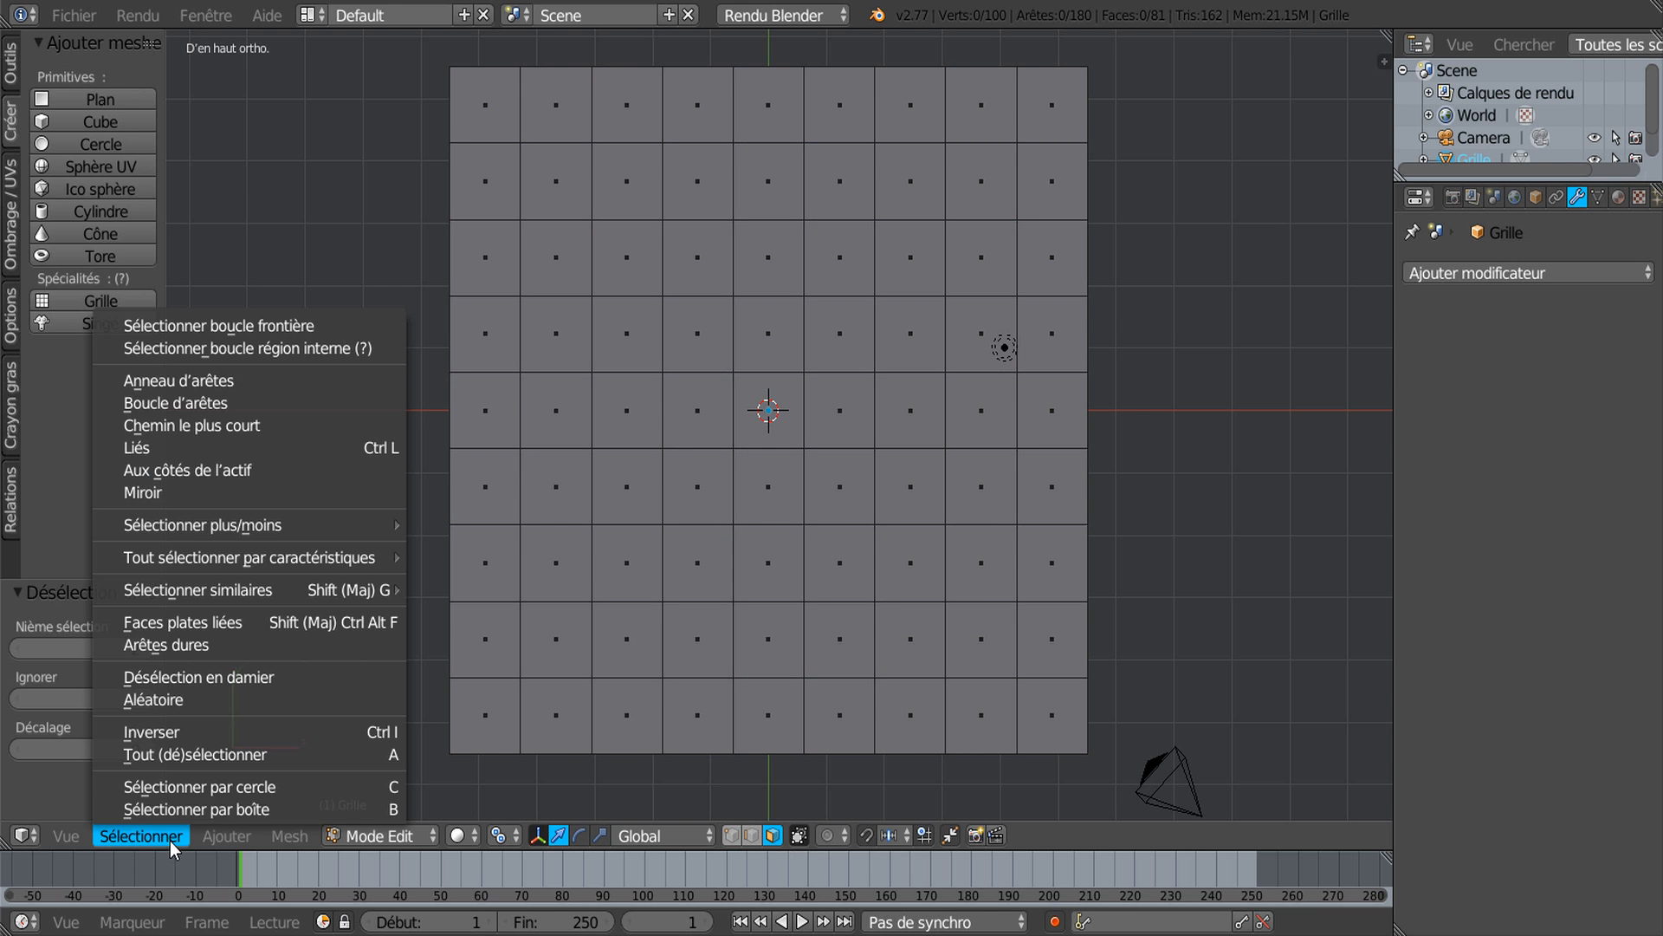
pyautogui.click(174, 679)
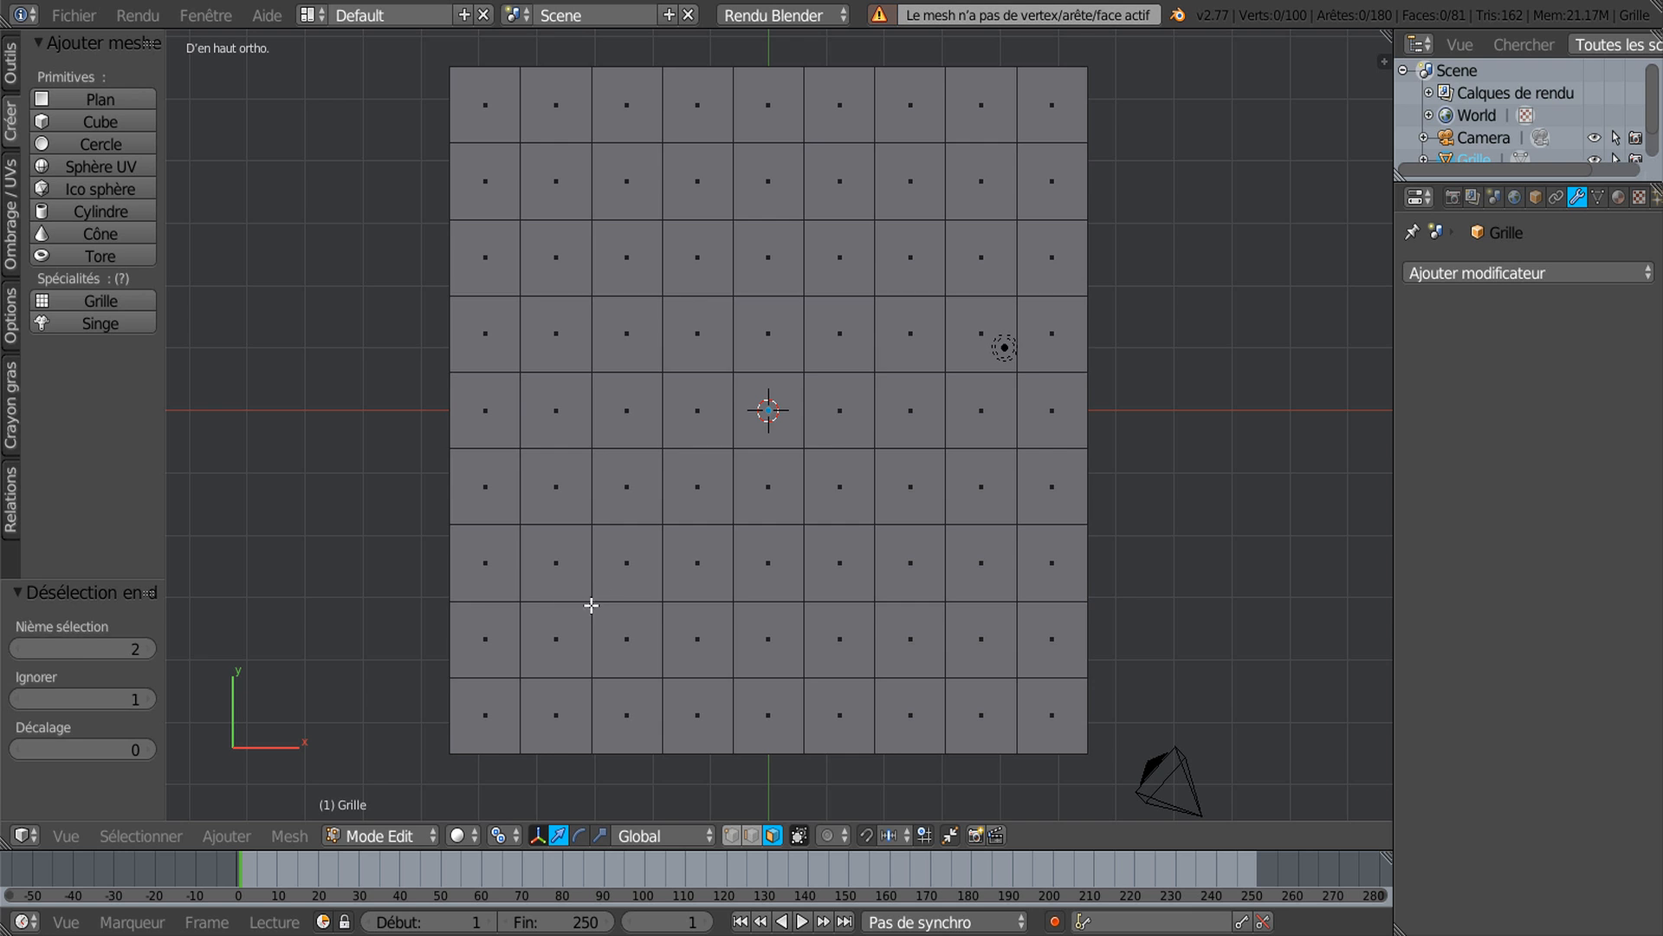
pyautogui.press('a')
pyautogui.click(157, 829)
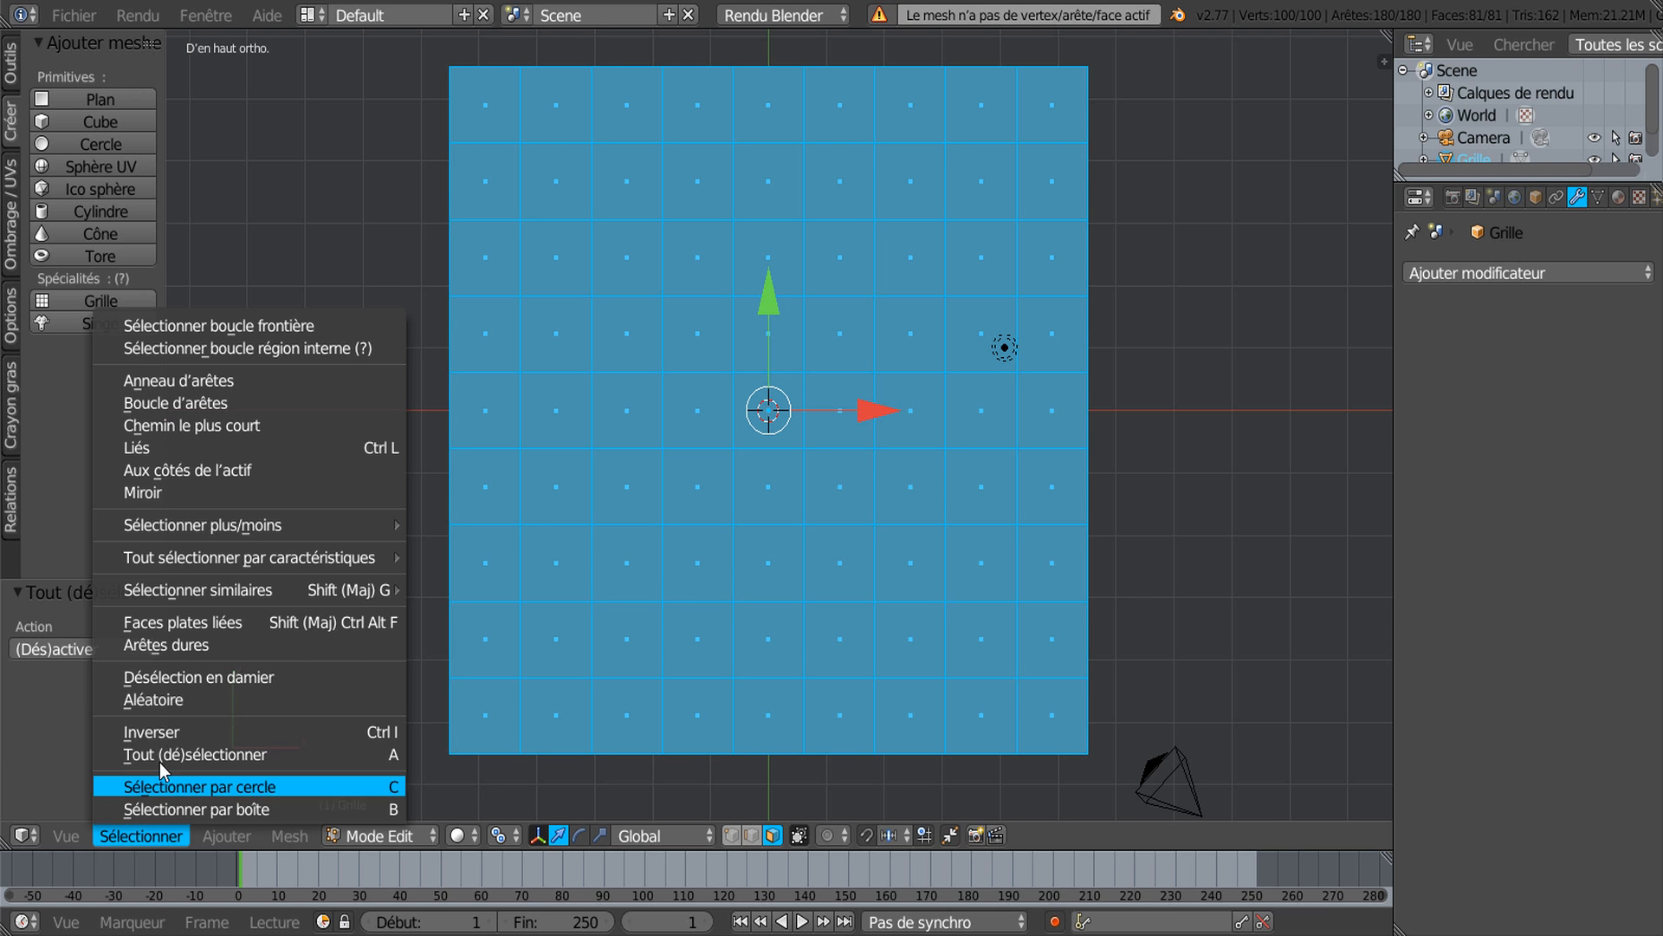
pyautogui.click(195, 679)
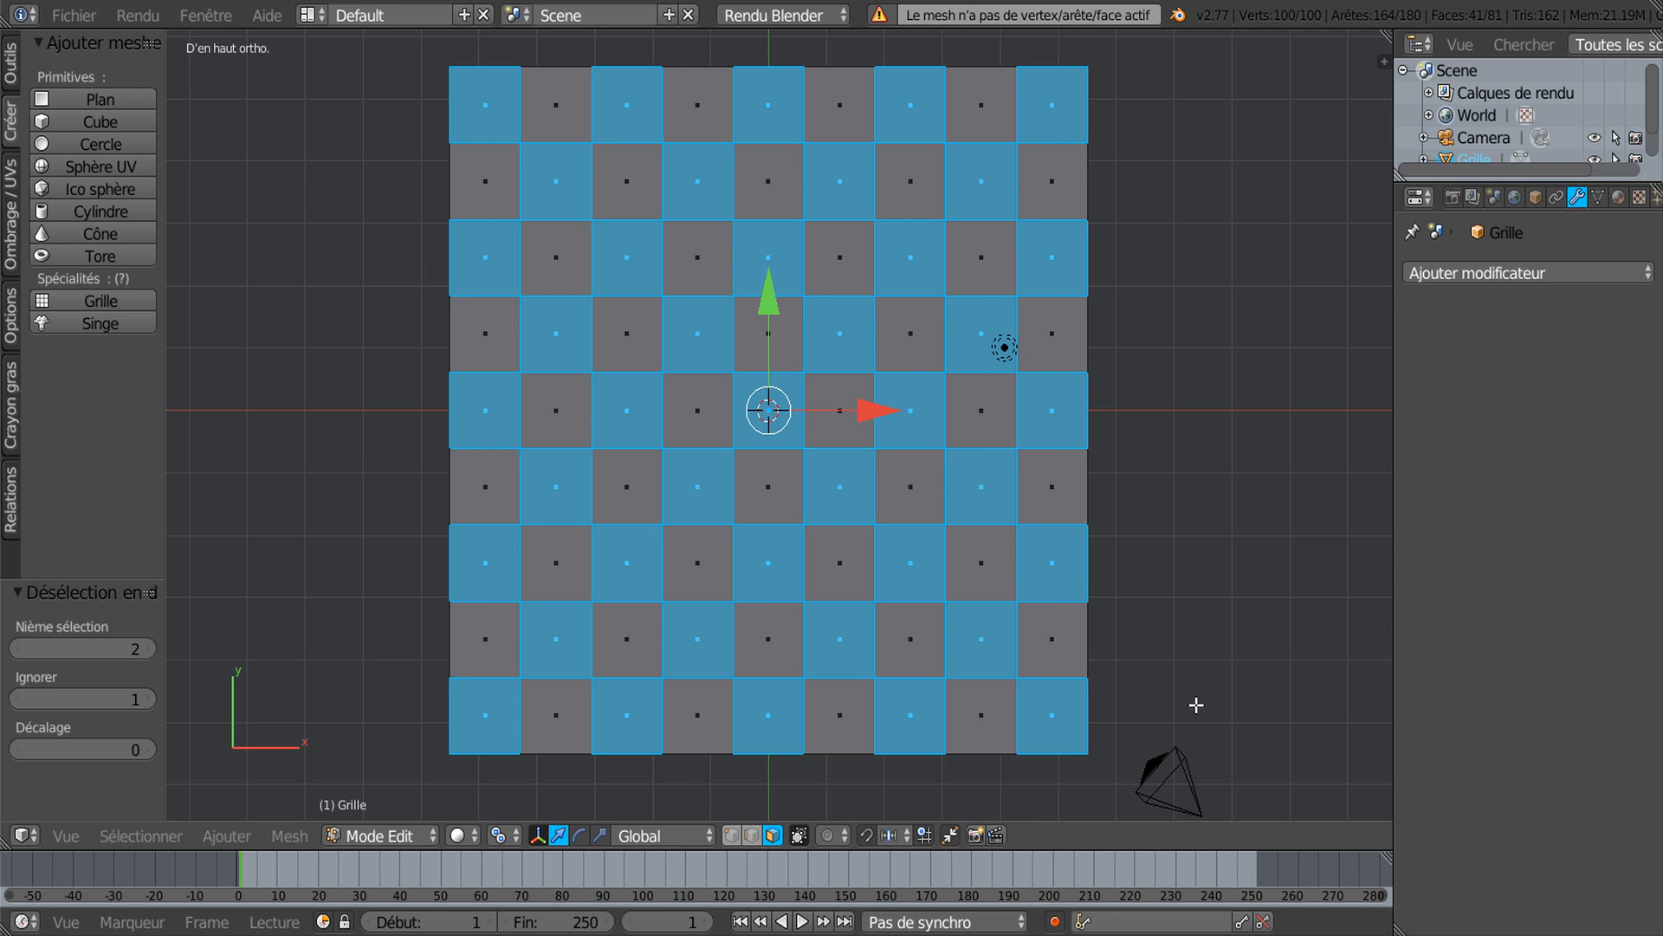
# Step: Inset the checkerboard faces by about 0.0805 and set the pivot point to Individual Origins
pyautogui.press('i')
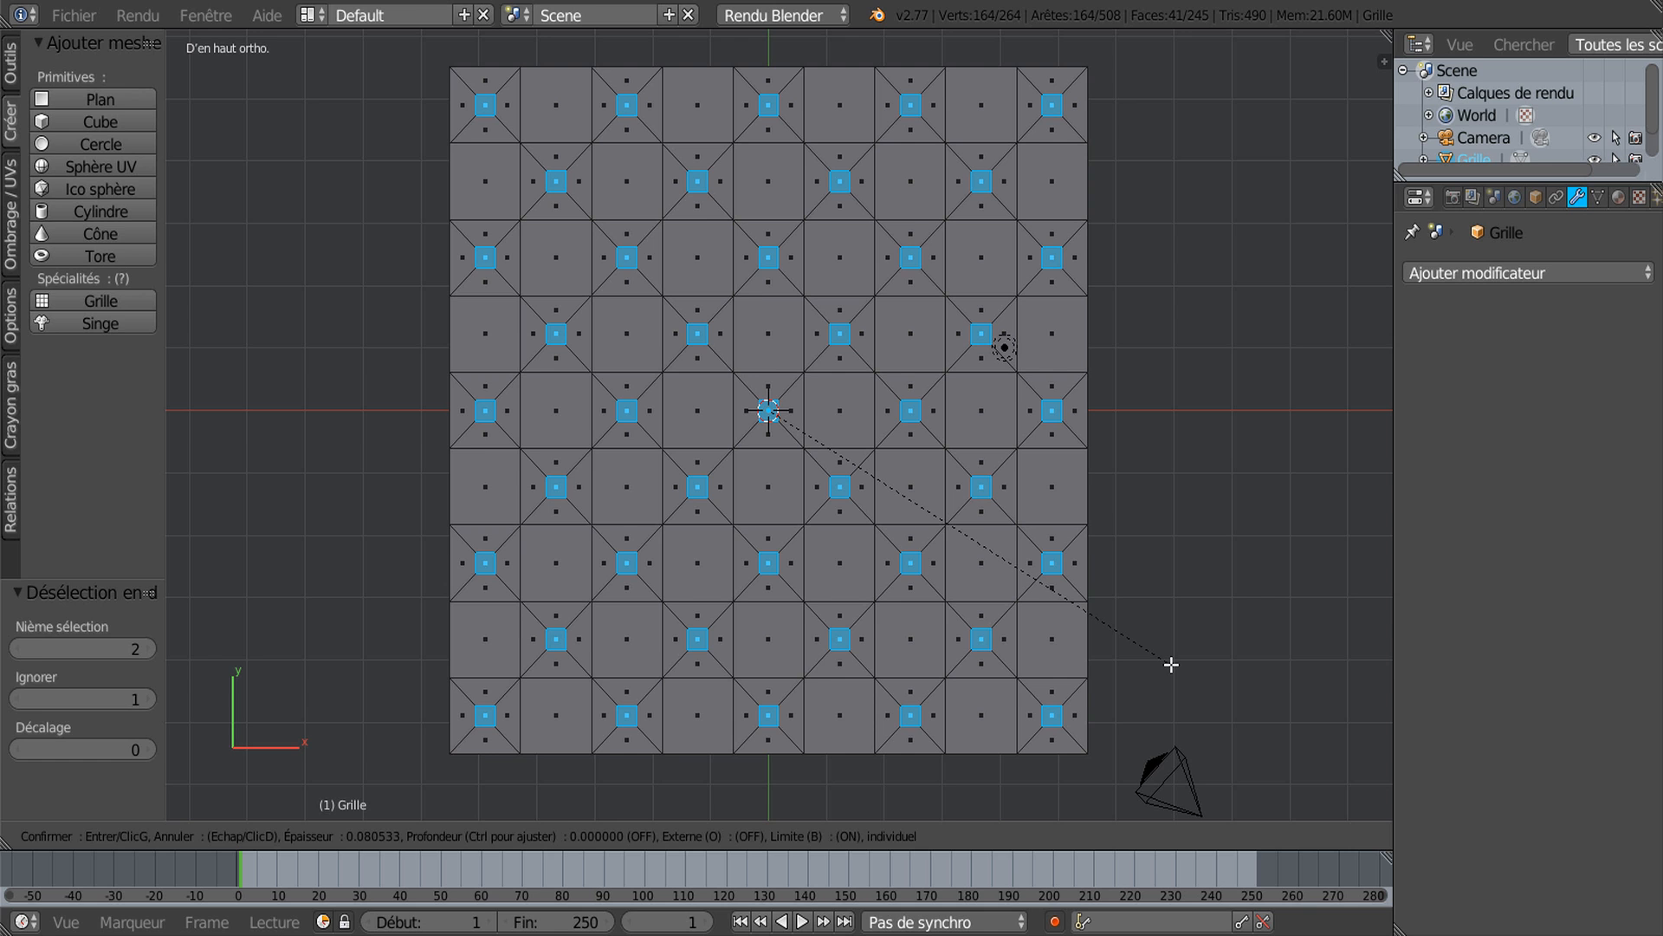
pyautogui.click(1171, 664)
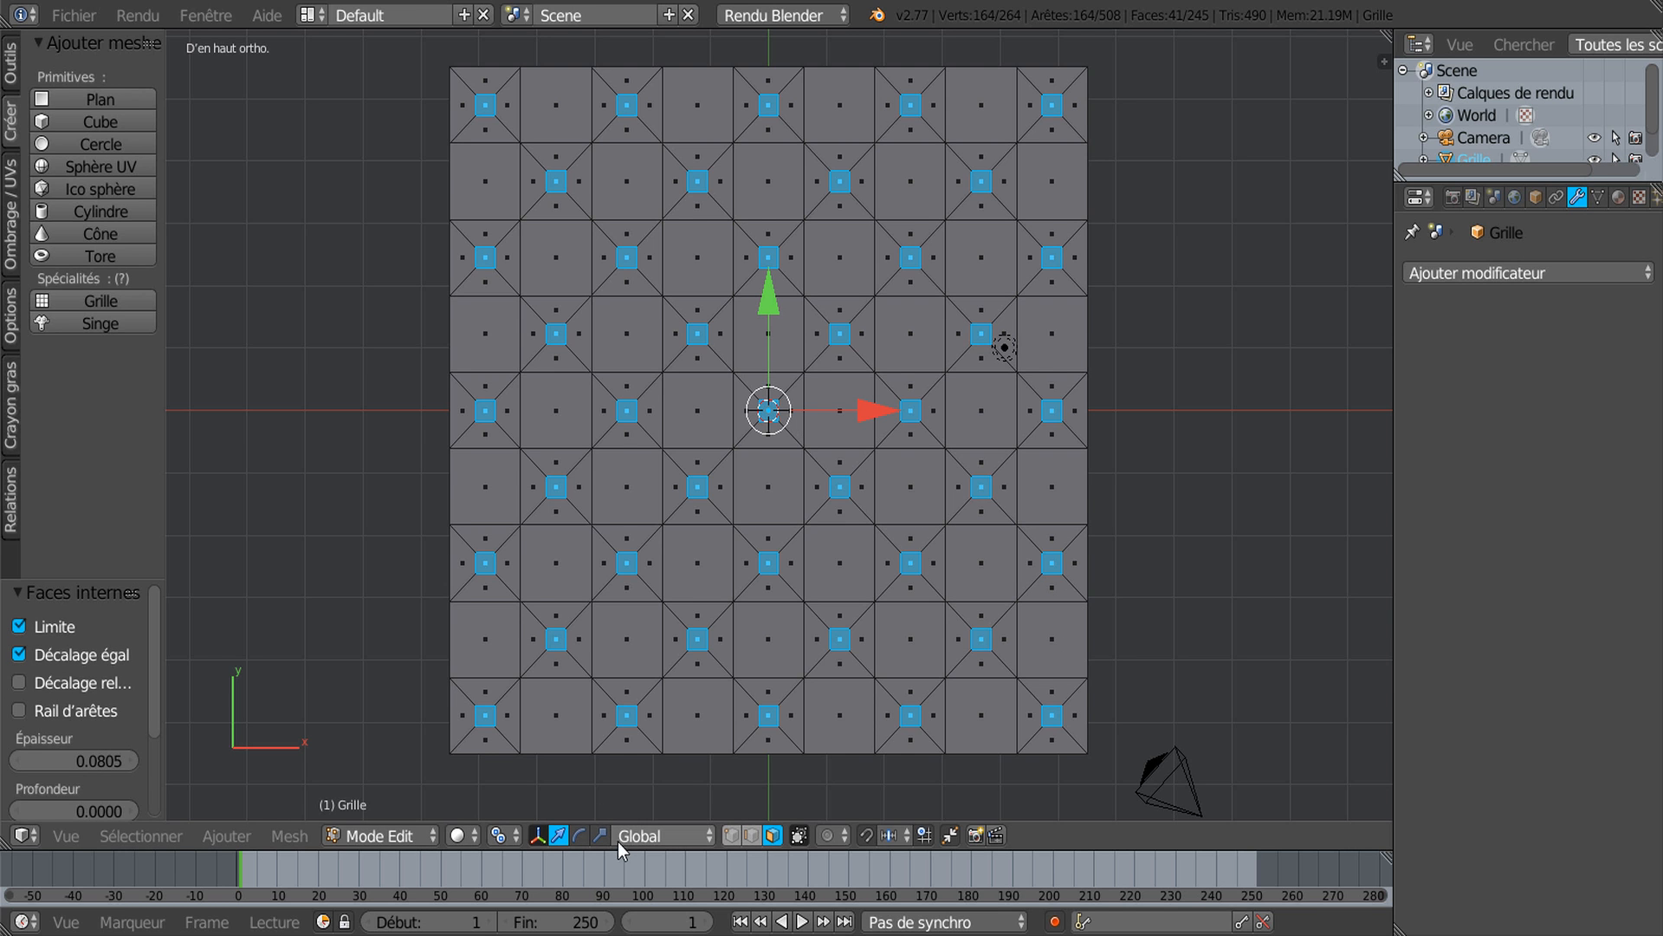
pyautogui.click(500, 835)
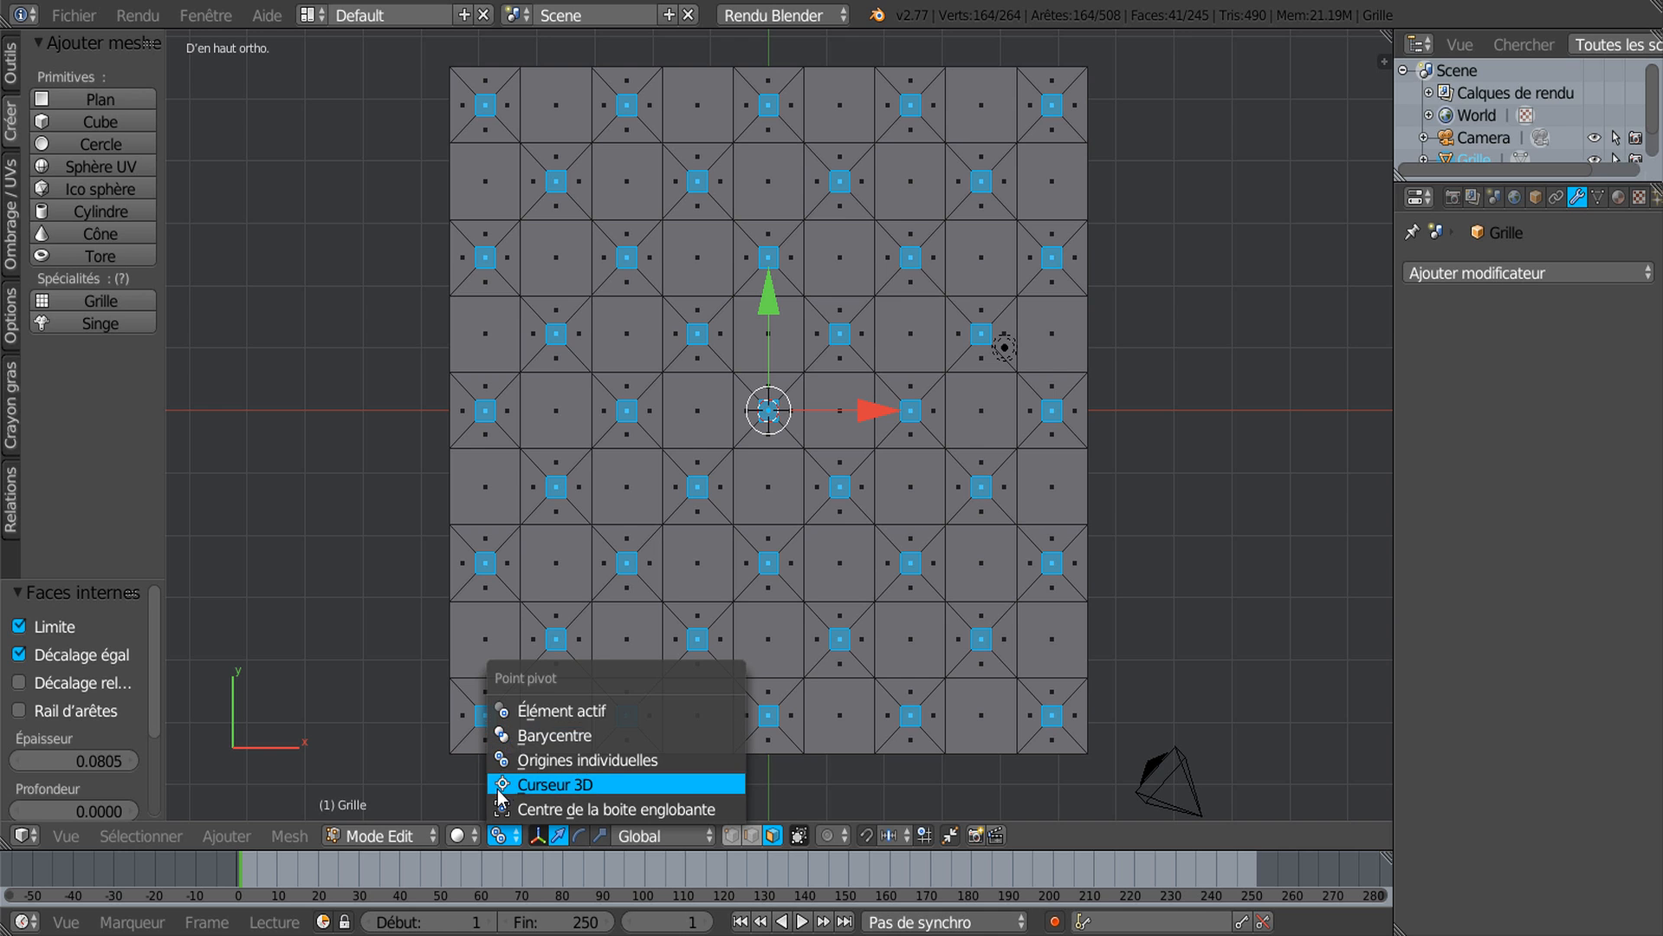
pyautogui.click(529, 760)
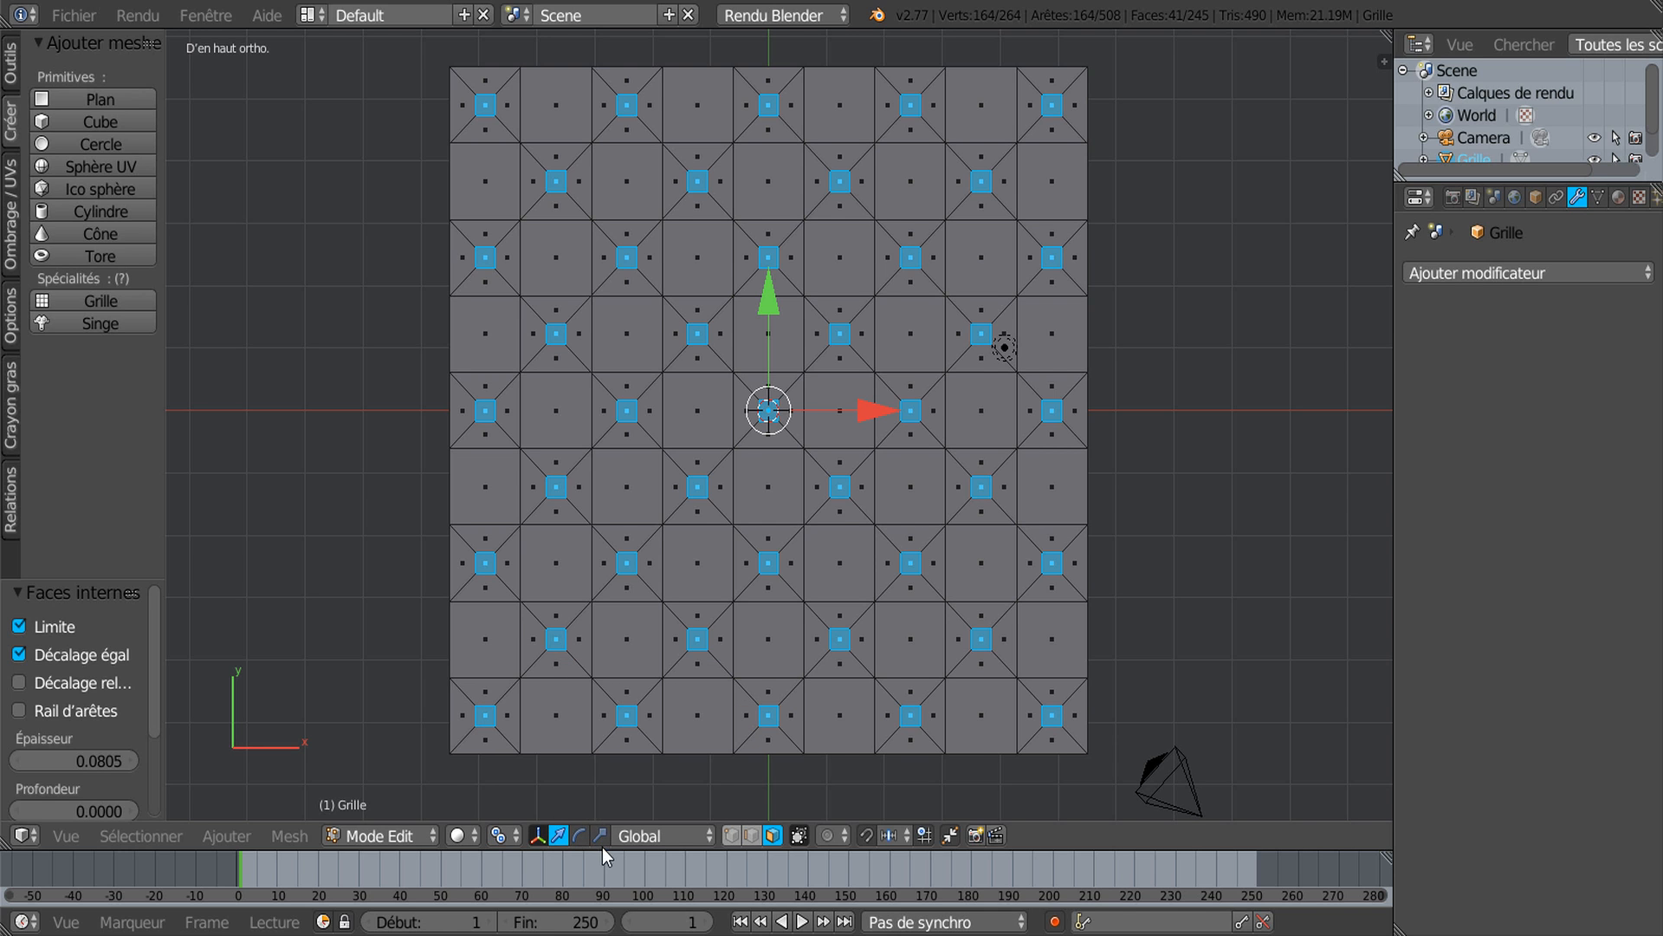
# Step: Stretch the inset faces along Y into narrow strips, with a final factor of about 1.13, and rotate them about 52.1°
pyautogui.click(600, 835)
pyautogui.moveTo(769, 292); pyautogui.dragTo(814, 77)
pyautogui.moveTo(866, 411); pyautogui.dragTo(846, 415)
pyautogui.moveTo(769, 291); pyautogui.dragTo(770, 275)
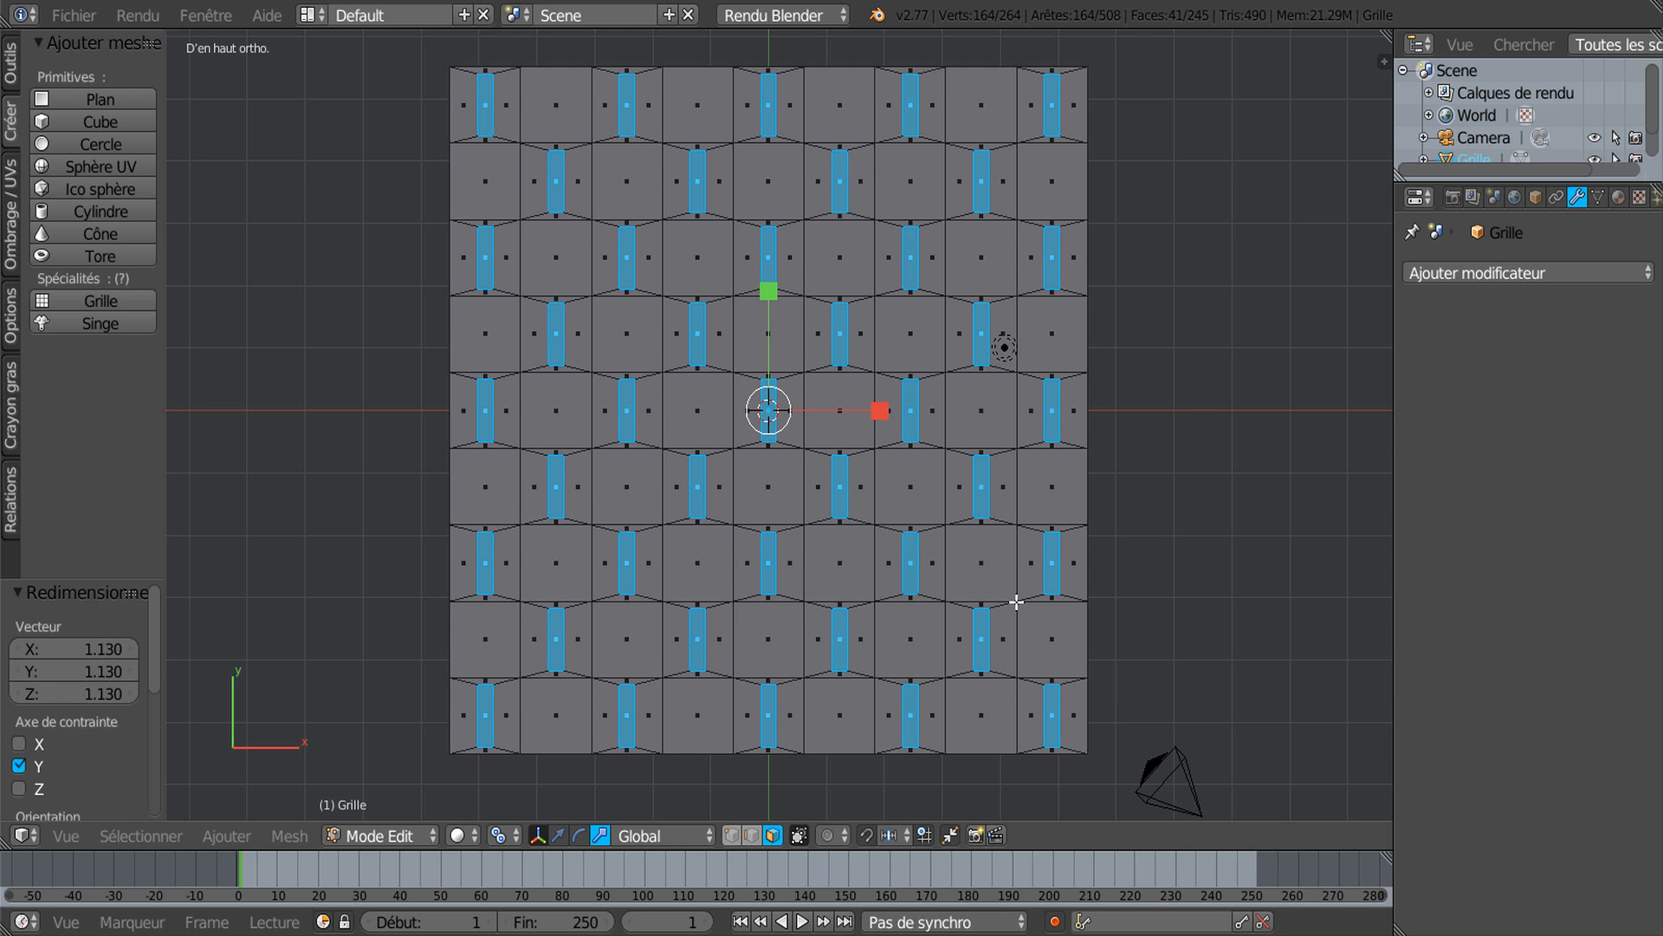
pyautogui.press('r')
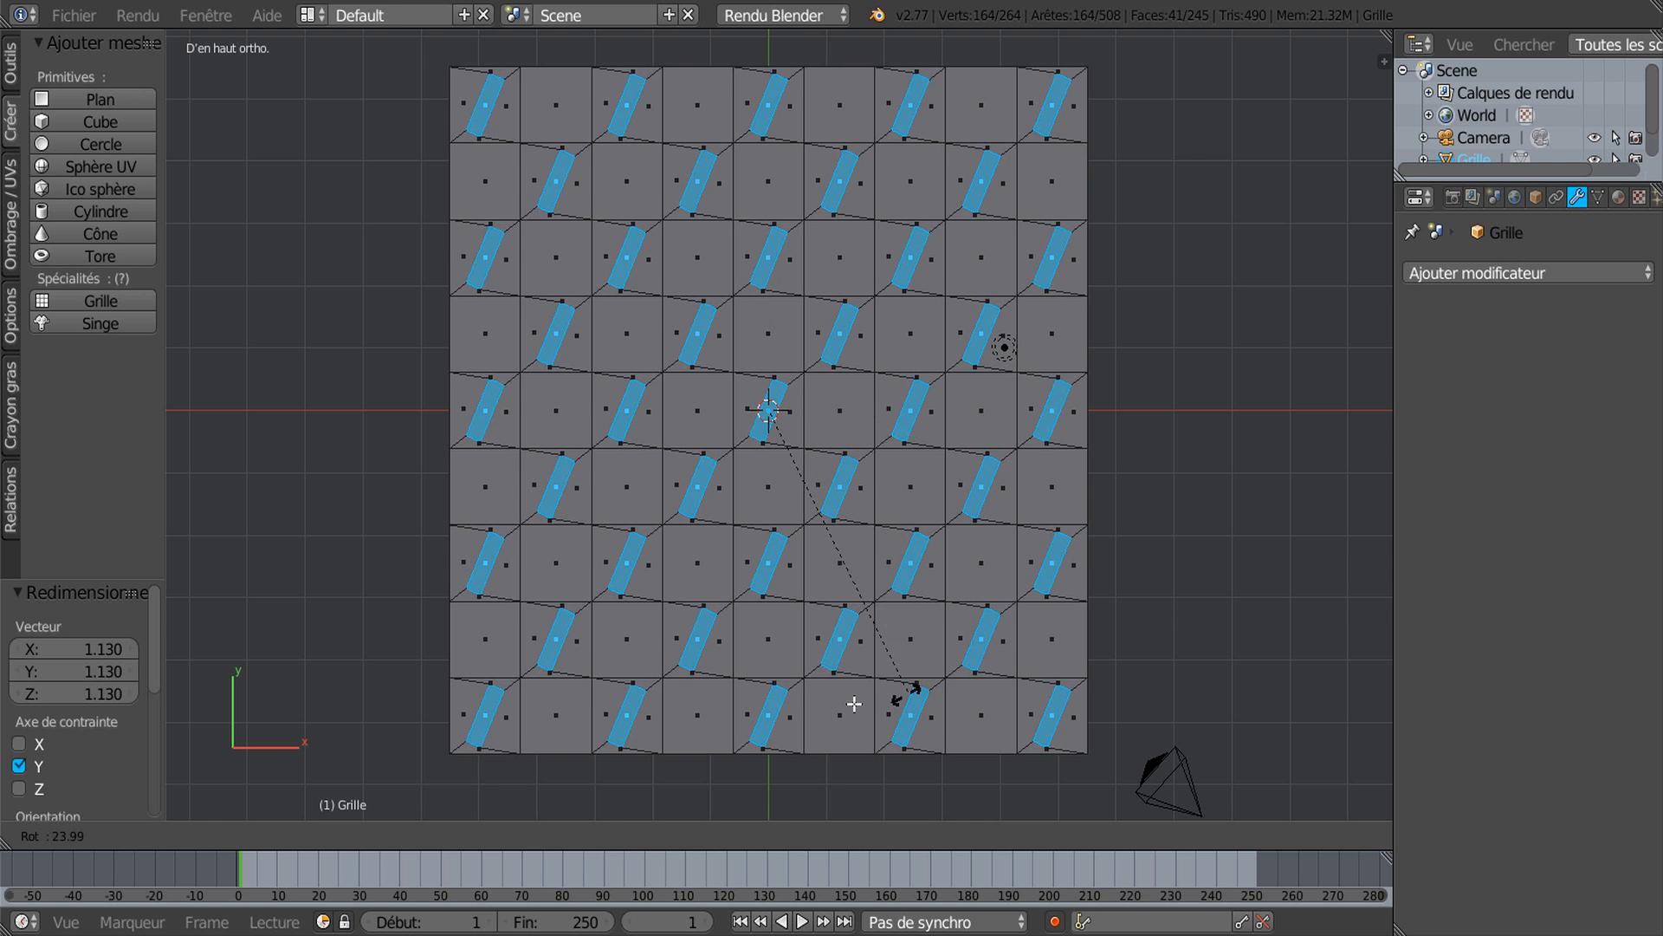
pyautogui.click(769, 708)
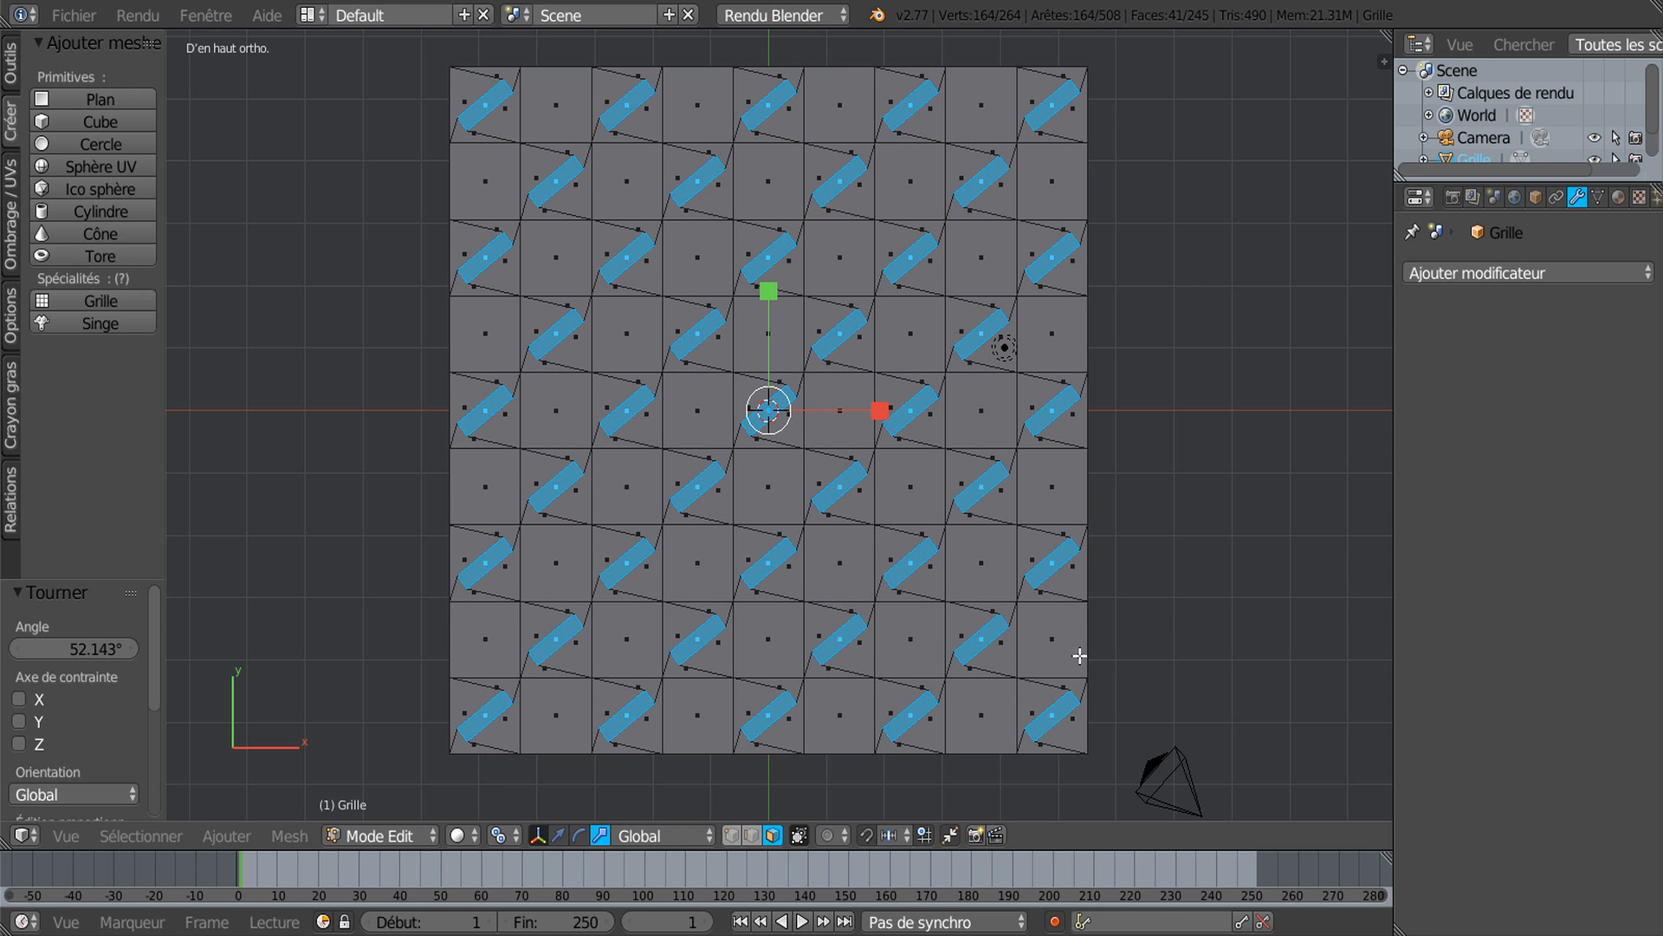
# Step: Extrude the rotated strips in front view and raise the new faces 0.042 along Z
pyautogui.press('KP_1')
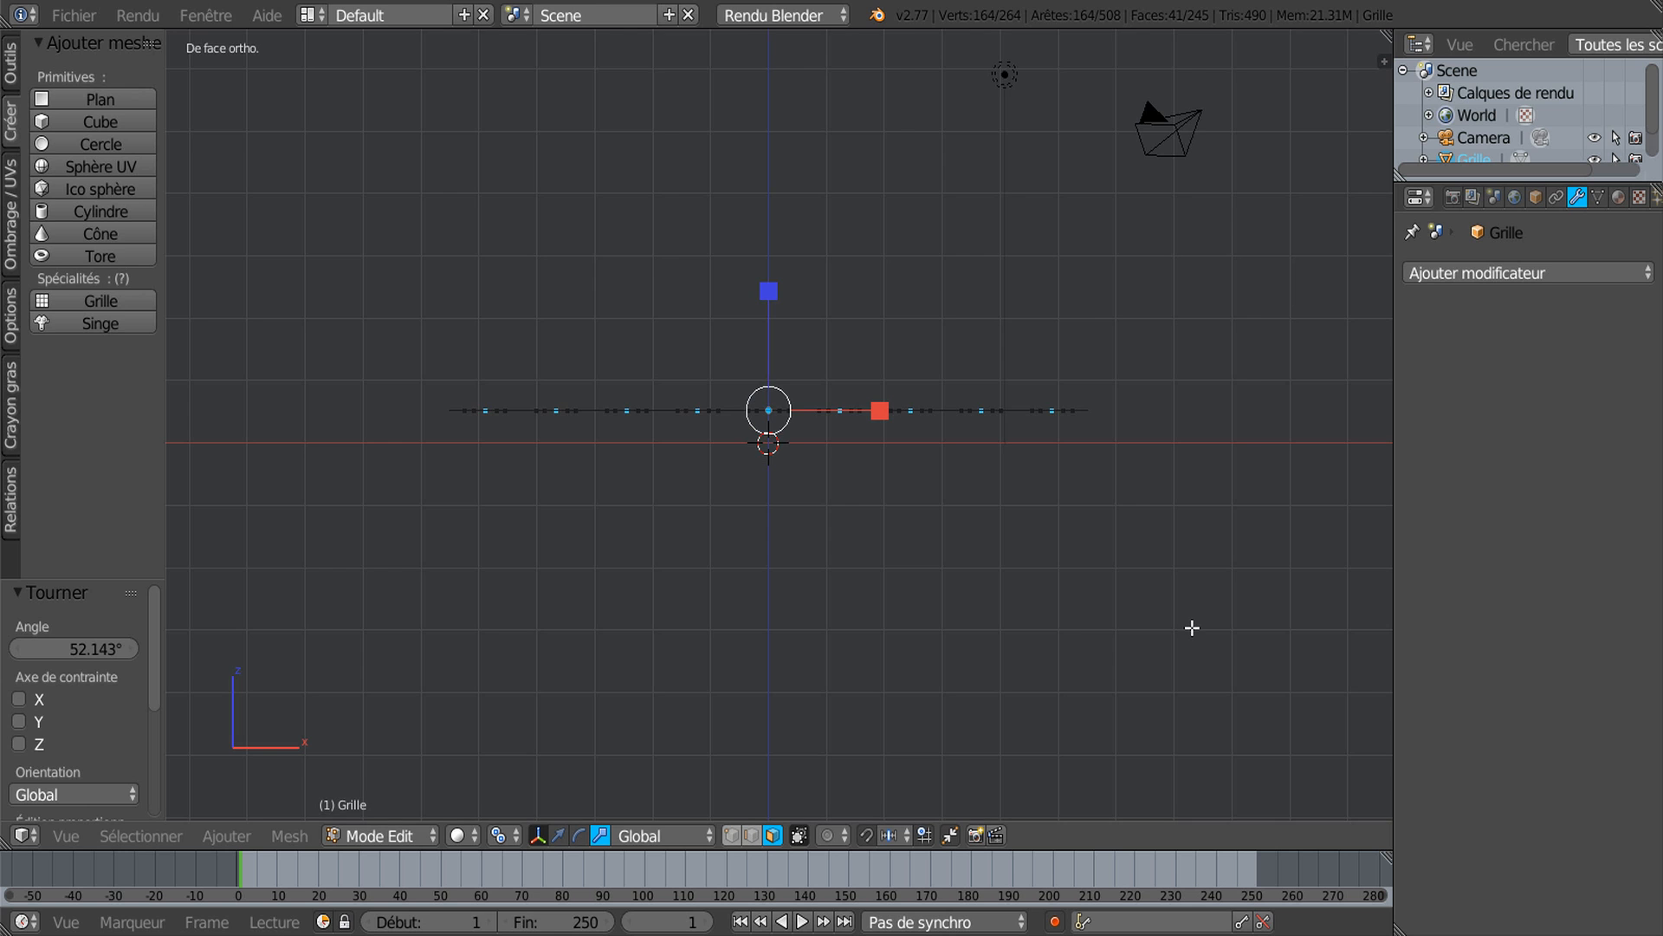
pyautogui.scroll(1, 1192, 628)
pyautogui.keyDown('shift'); pyautogui.moveTo(963, 558); pyautogui.dragTo(964, 621, button='middle'); pyautogui.keyUp('shift')
pyautogui.scroll(2, 817, 628)
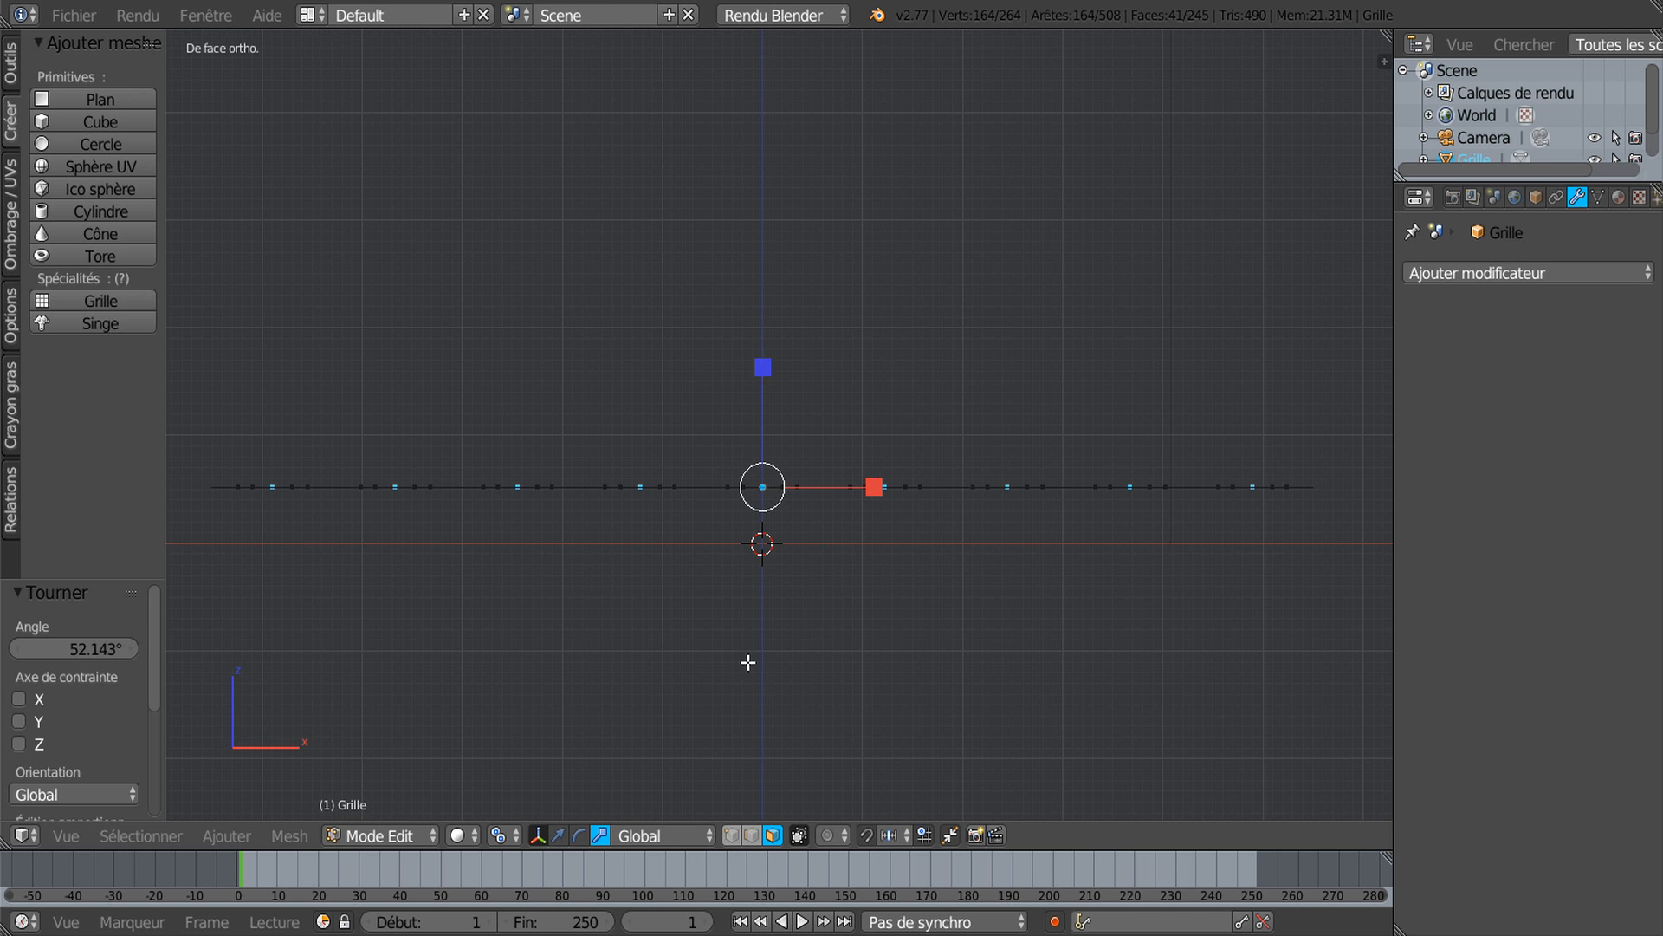
pyautogui.click(559, 836)
pyautogui.press('e')
pyautogui.rightClick(717, 722)
pyautogui.moveTo(768, 376); pyautogui.dragTo(768, 372)
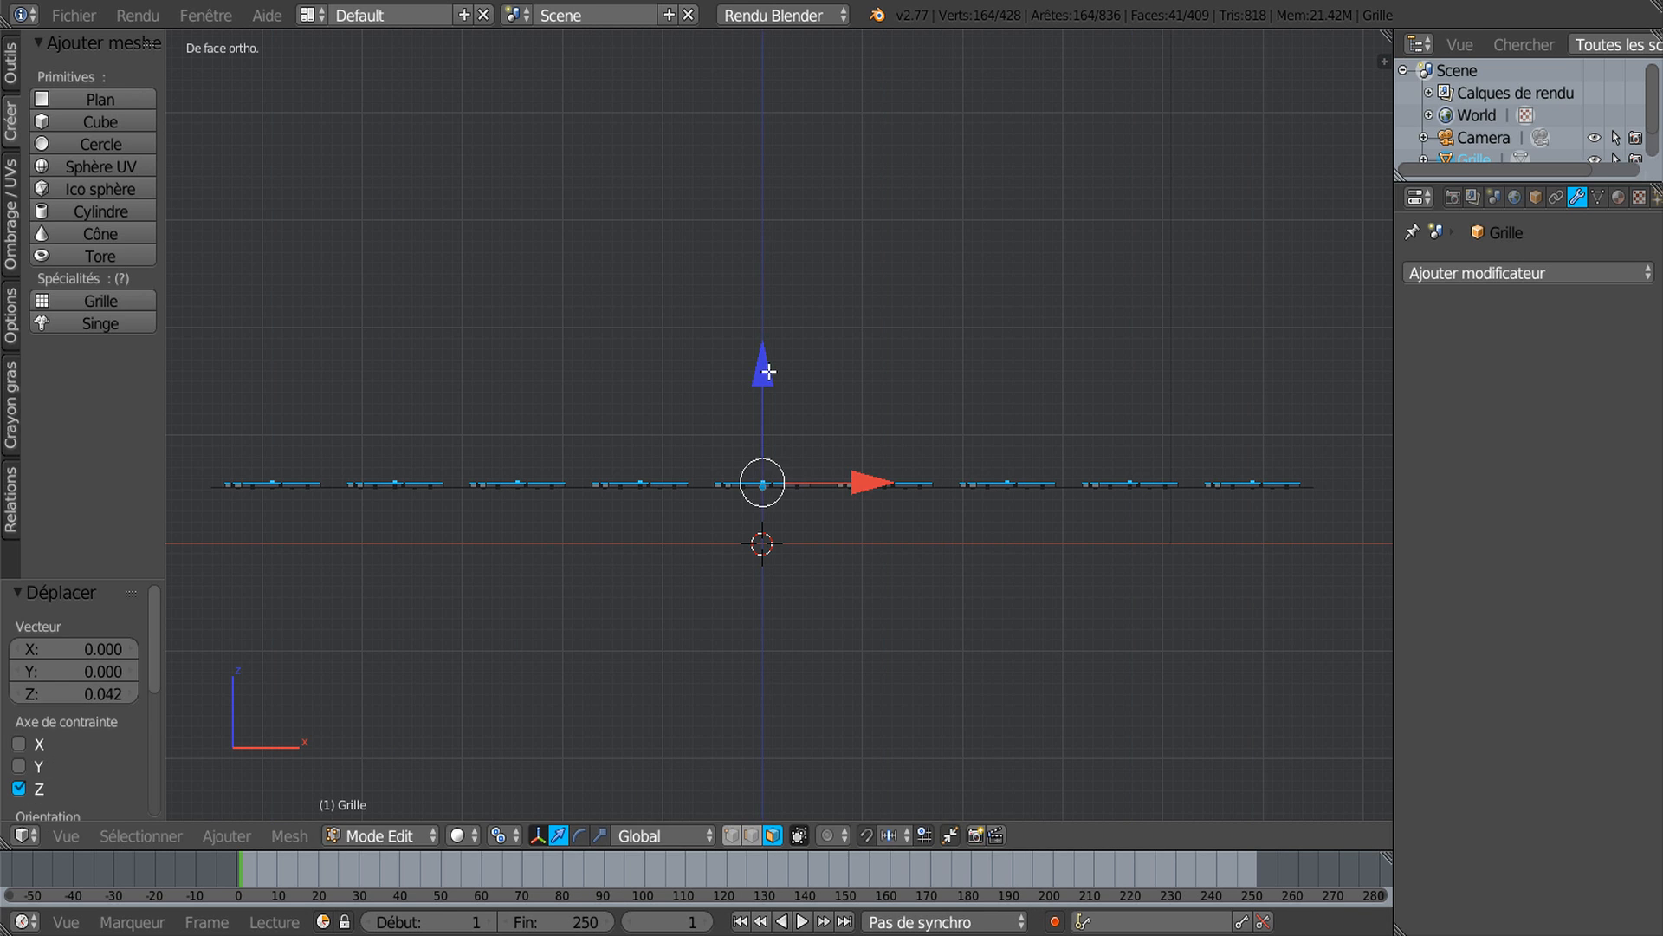
# Step: Extrude the strips' top faces again and raise them 0.239 along Z to form blocks
pyautogui.press('e')
pyautogui.click(751, 579)
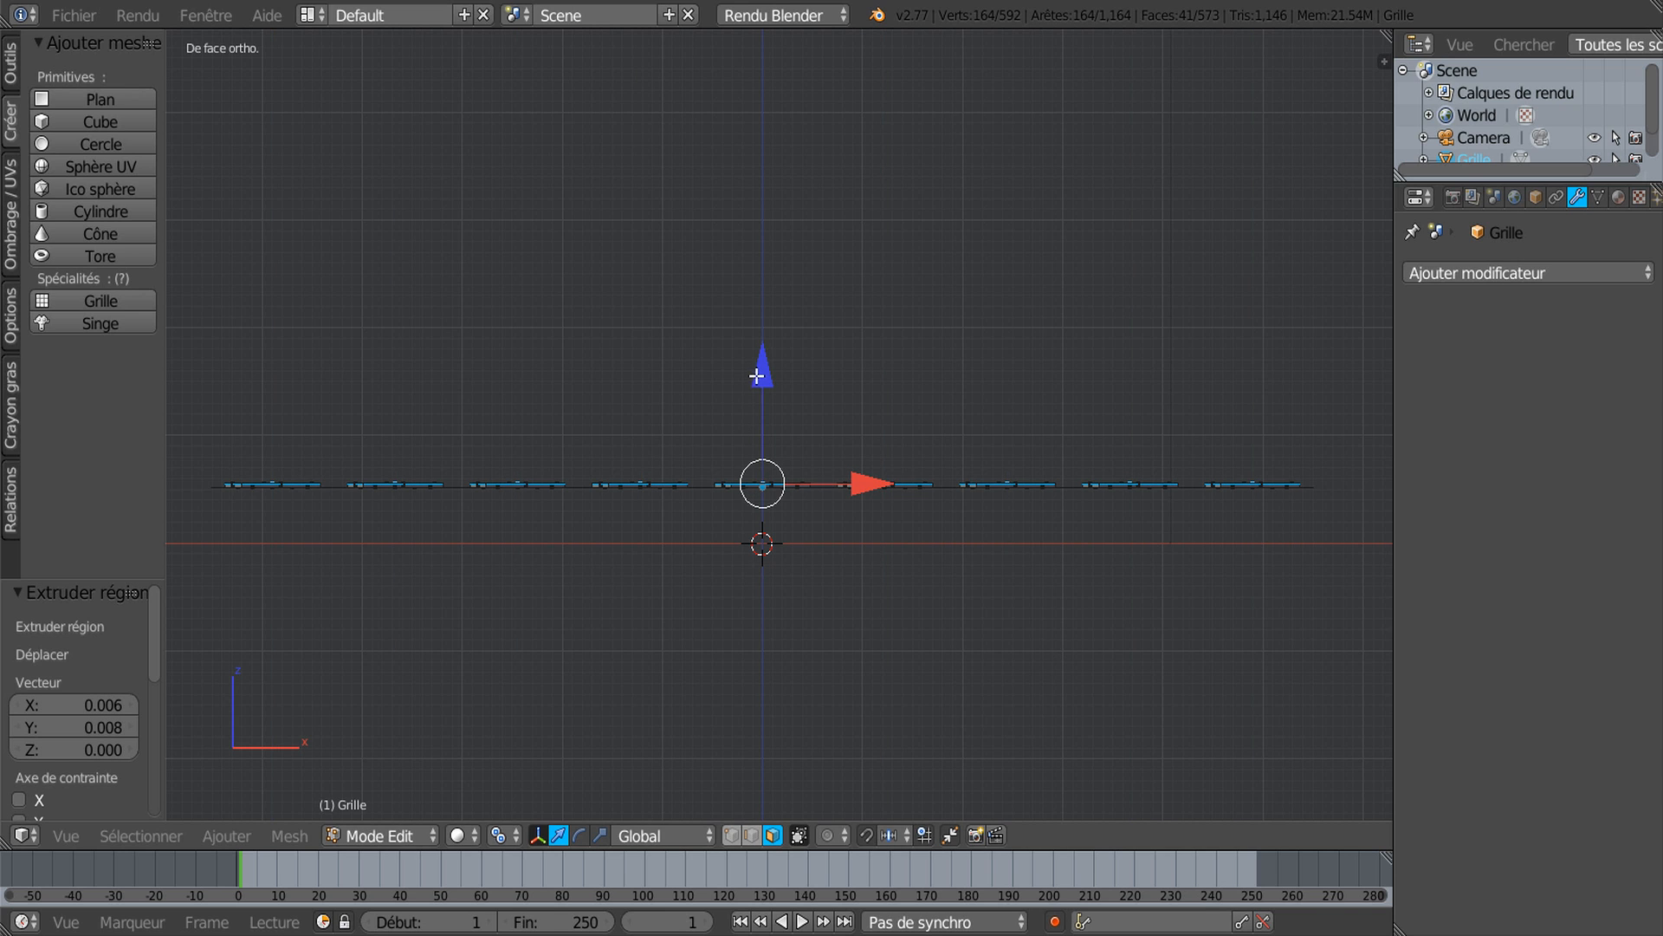
pyautogui.moveTo(760, 365); pyautogui.dragTo(761, 344)
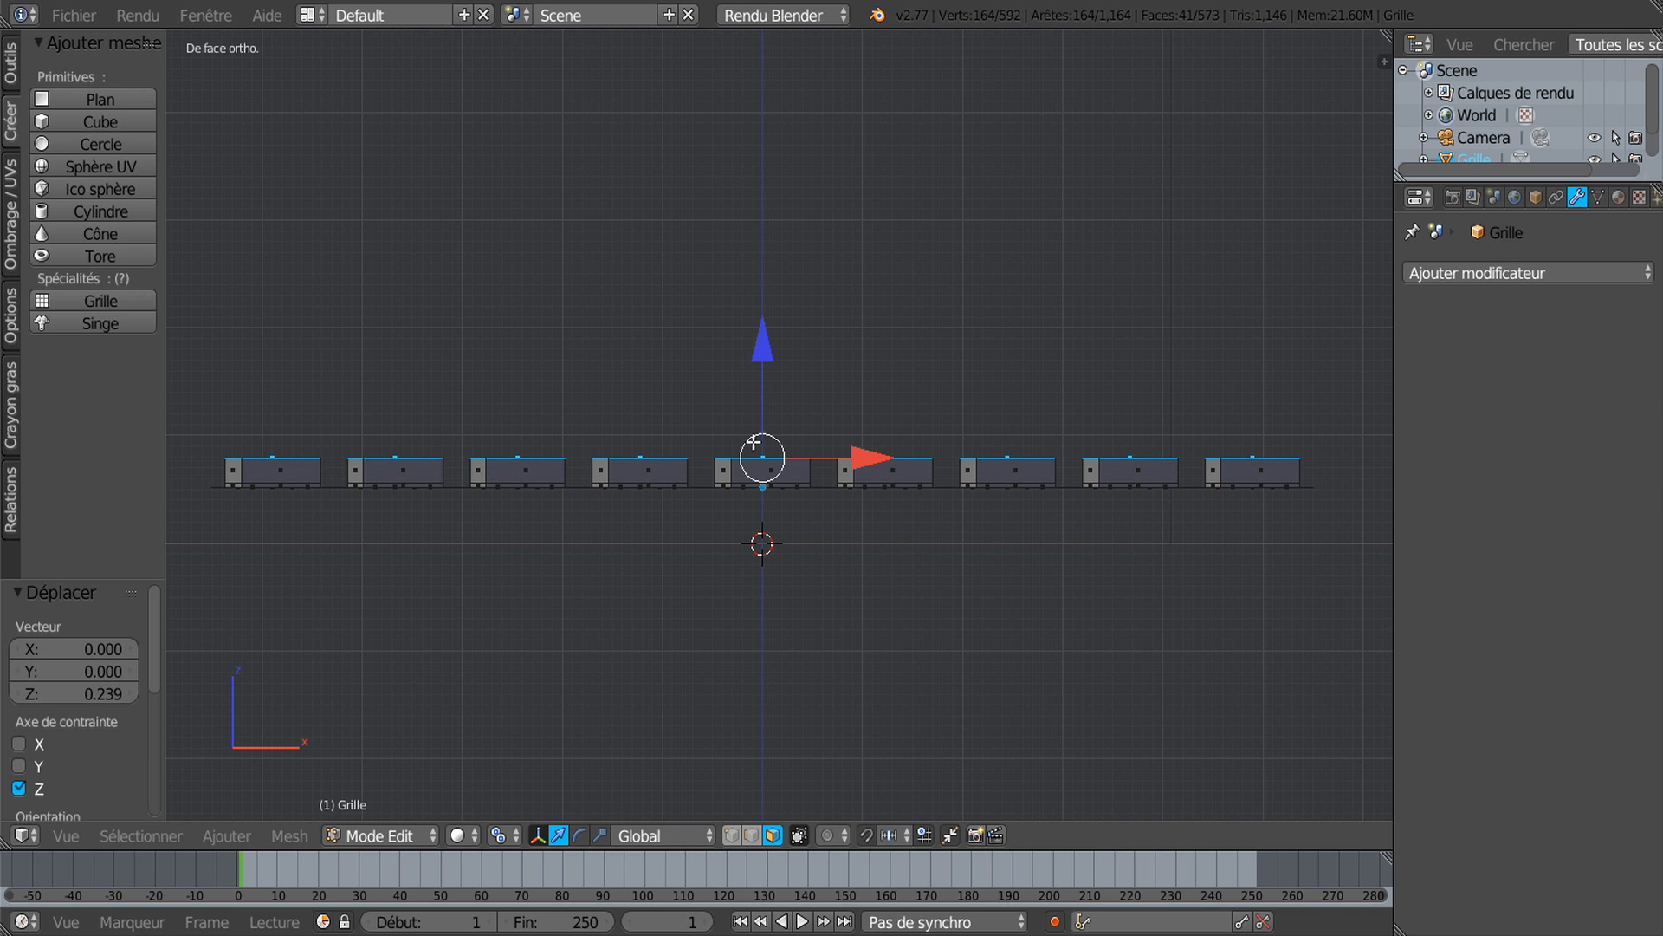
# Step: Extrude the block tops a third time, raise them slightly along Z and inspect the blocks in perspective
pyautogui.press('e')
pyautogui.click(748, 594)
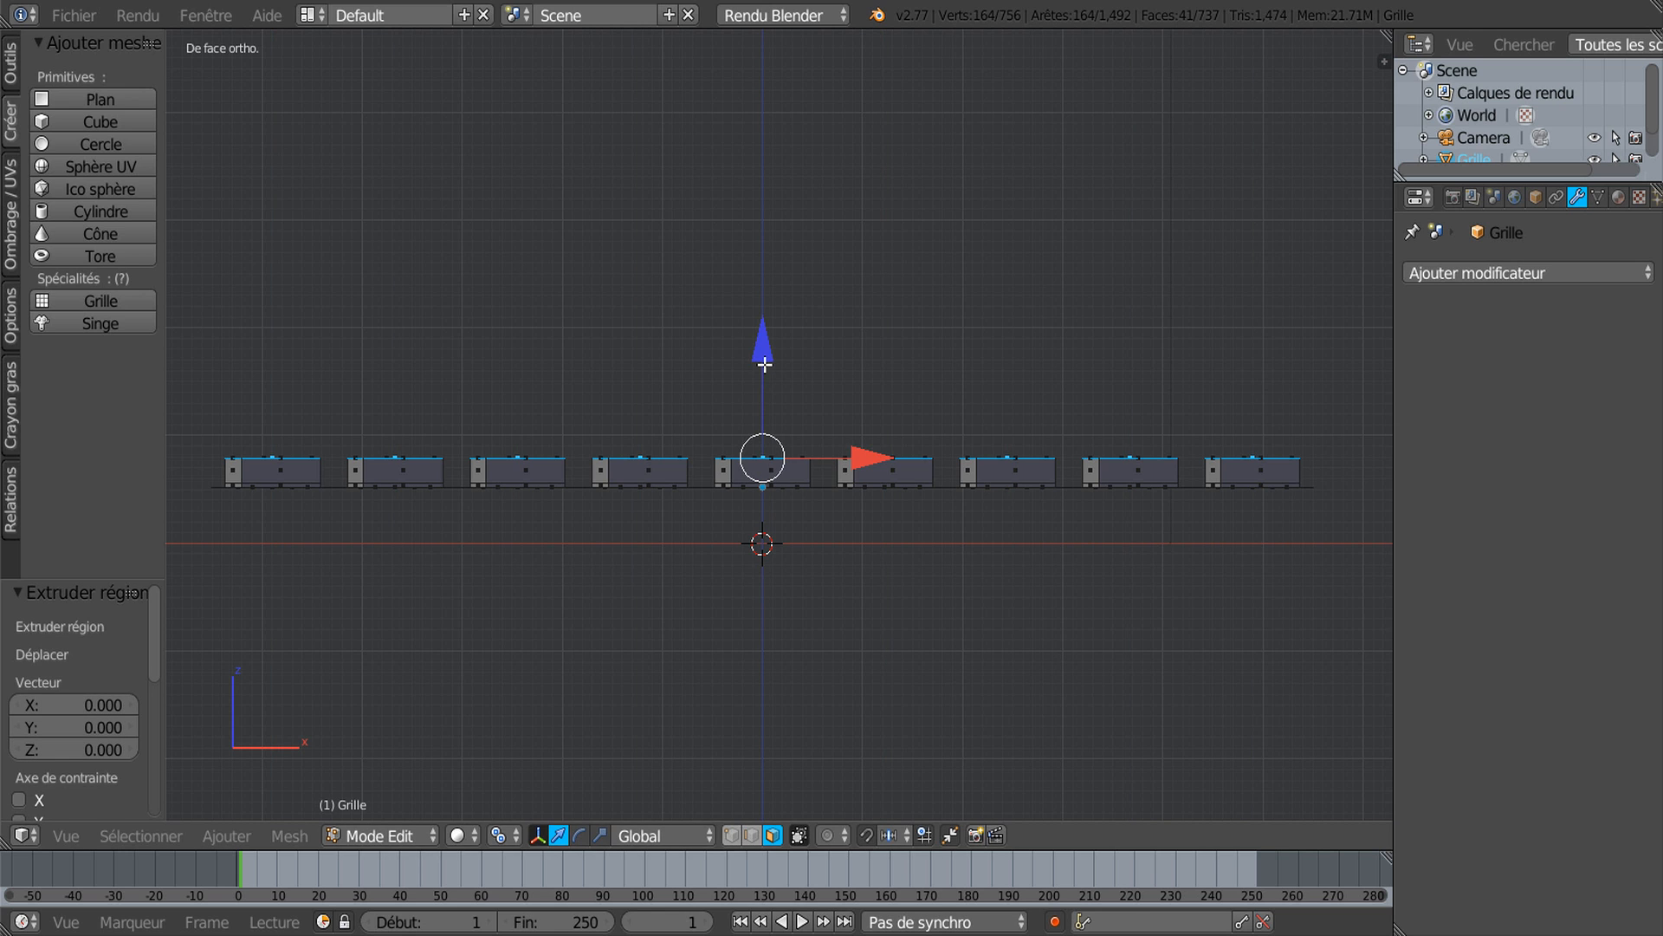
pyautogui.moveTo(764, 362); pyautogui.dragTo(766, 358)
pyautogui.press('Tab')
pyautogui.moveTo(758, 687); pyautogui.dragTo(825, 740, button='middle')
pyautogui.press('Tab')
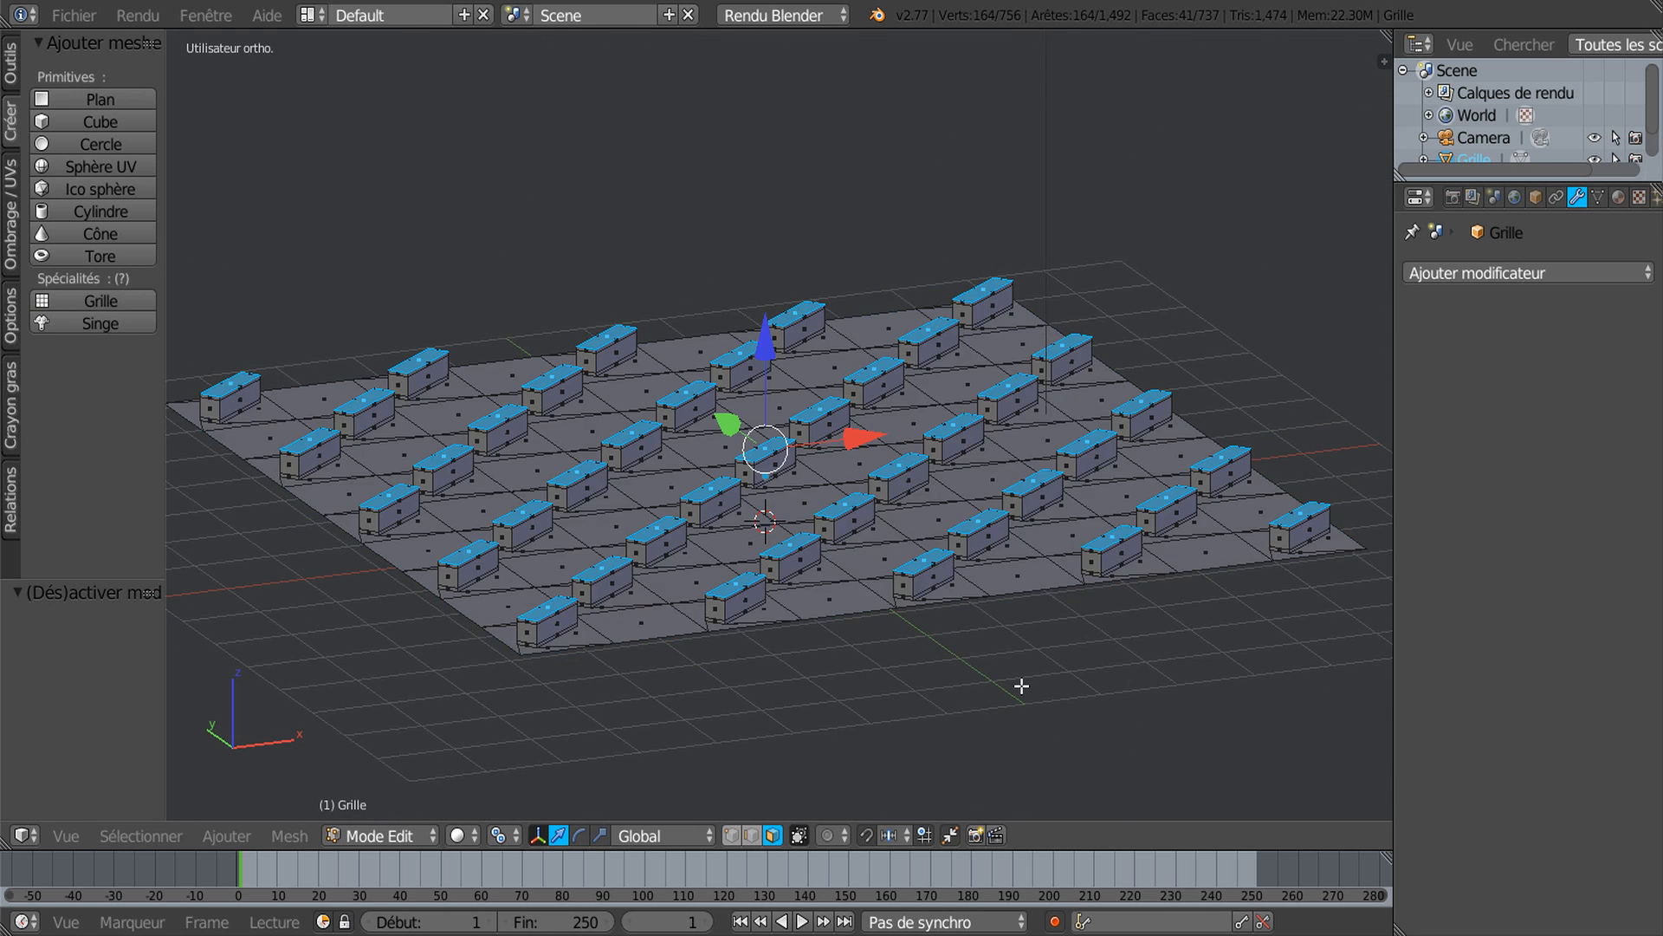
pyautogui.scroll(3, 1169, 587)
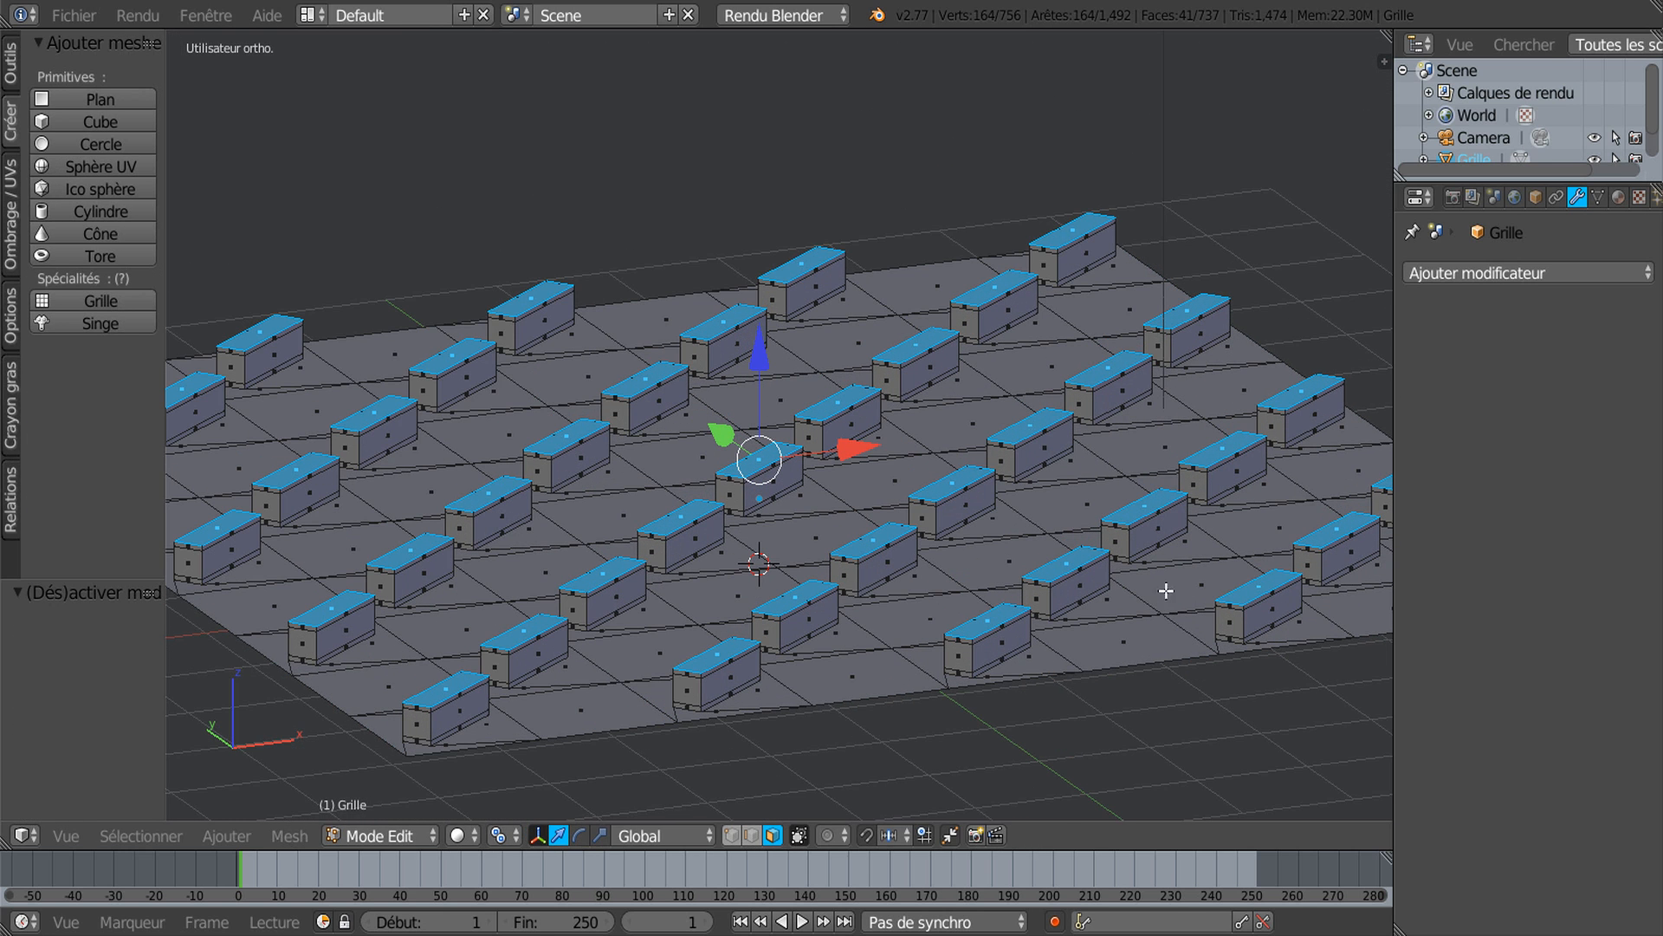
# Step: Add a Subdivision Surface modifier to the grid and set its viewport subdivisions to 2
pyautogui.click(1567, 271)
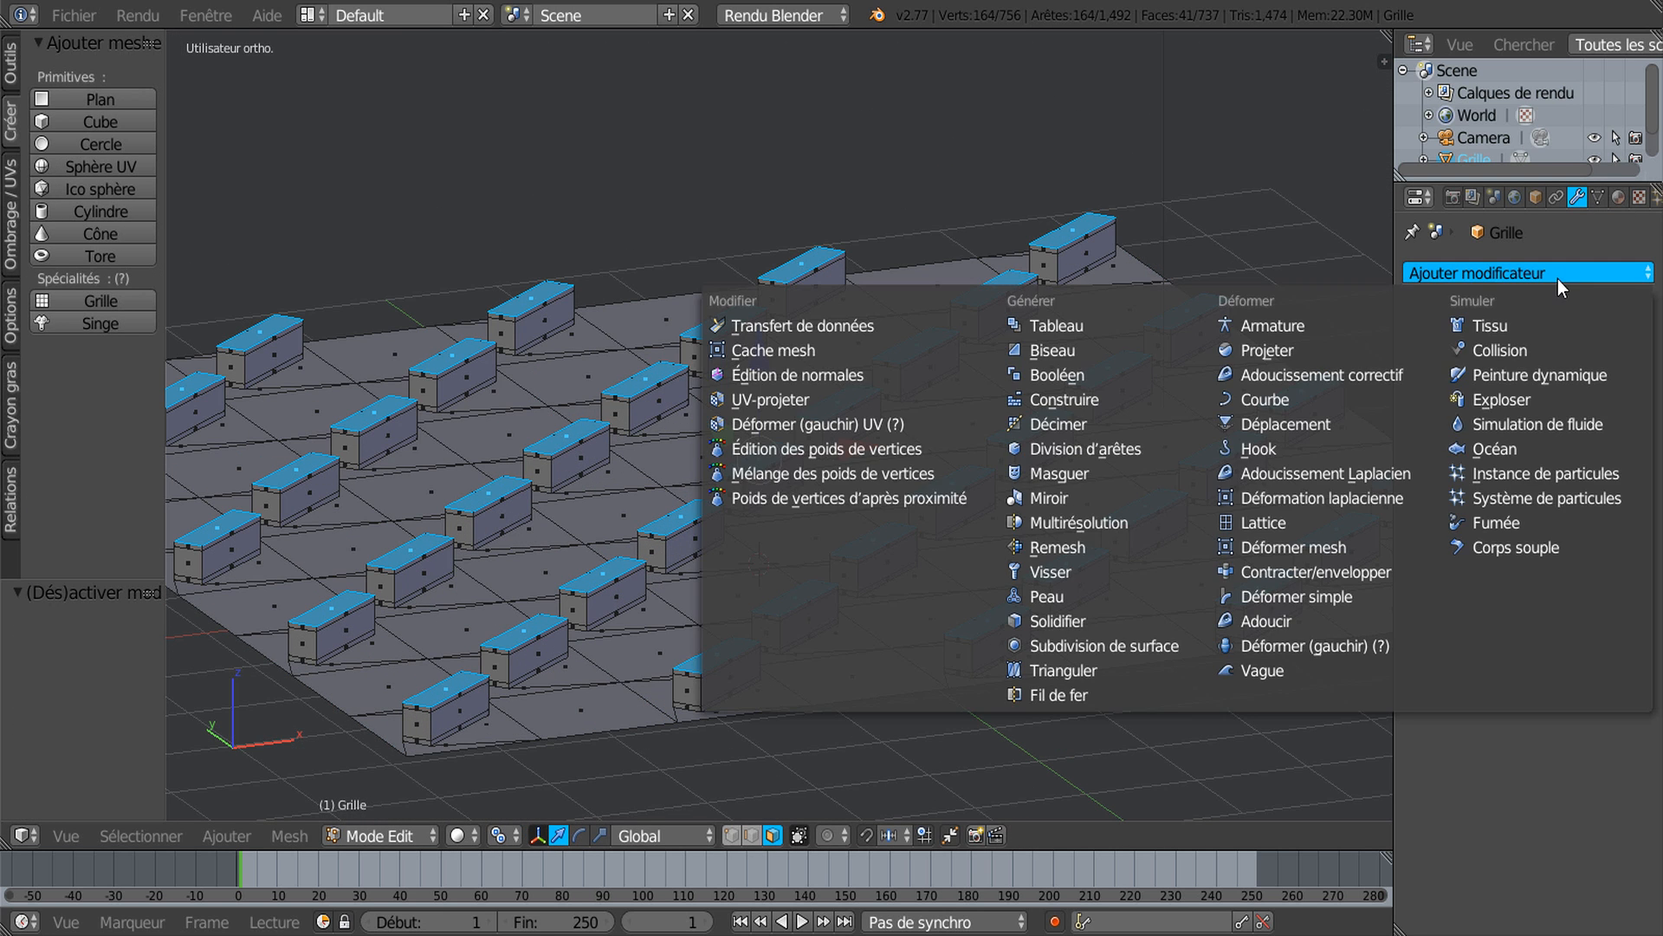
pyautogui.click(1105, 641)
pyautogui.scroll(4, 965, 658)
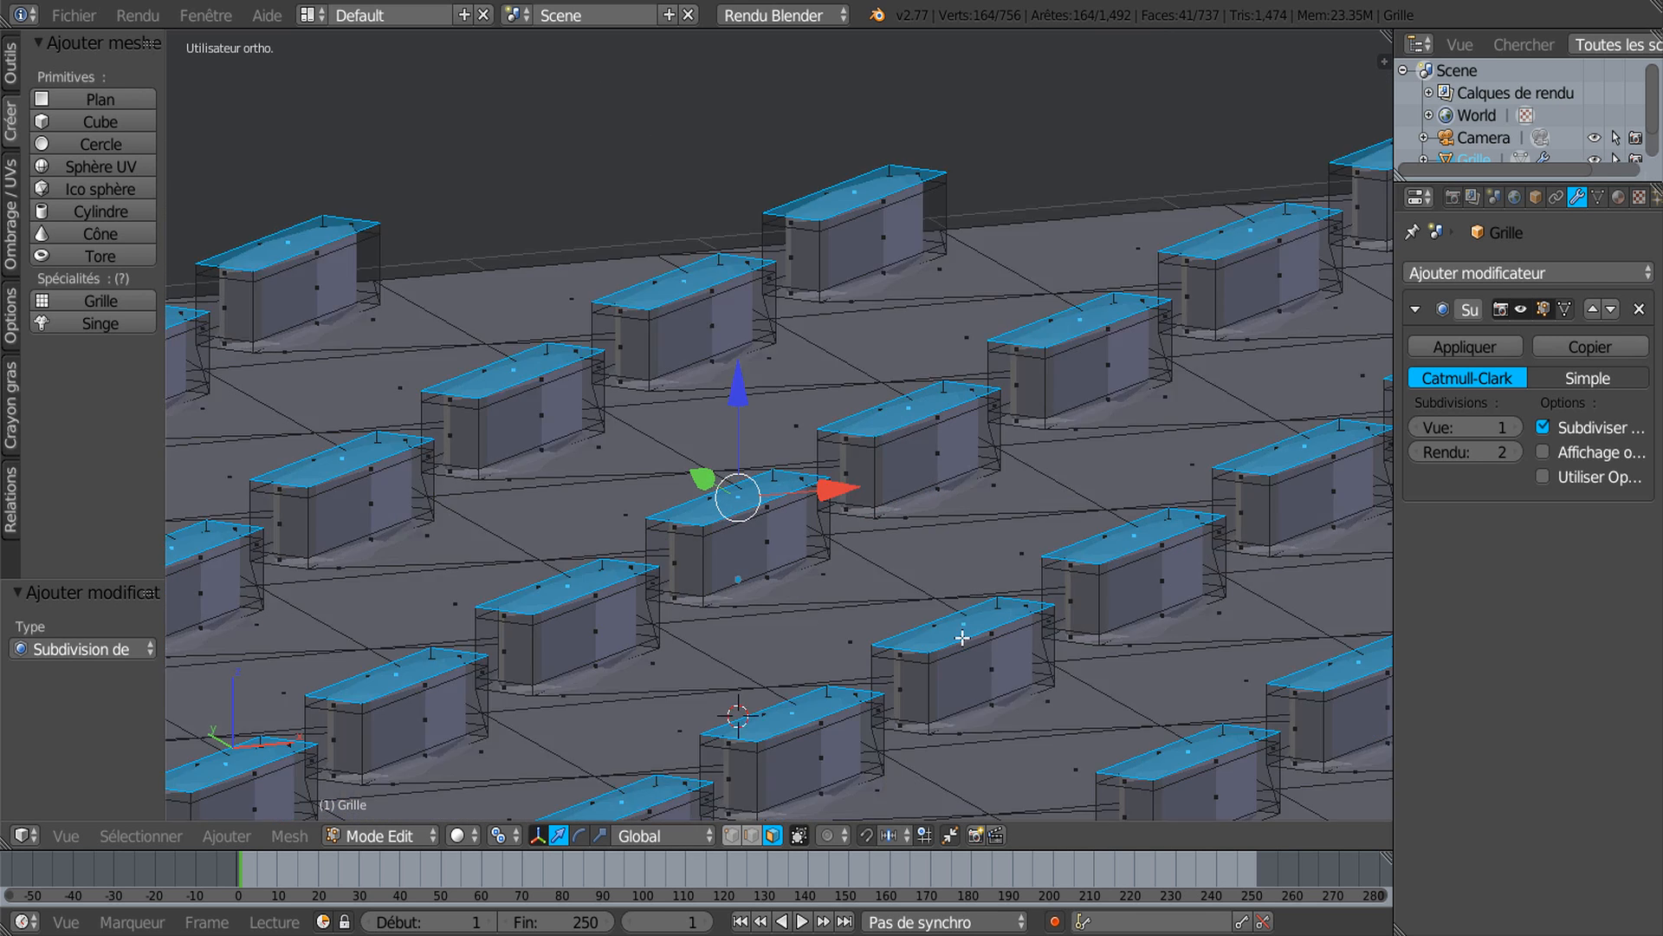
pyautogui.moveTo(962, 637); pyautogui.dragTo(947, 633, button='middle')
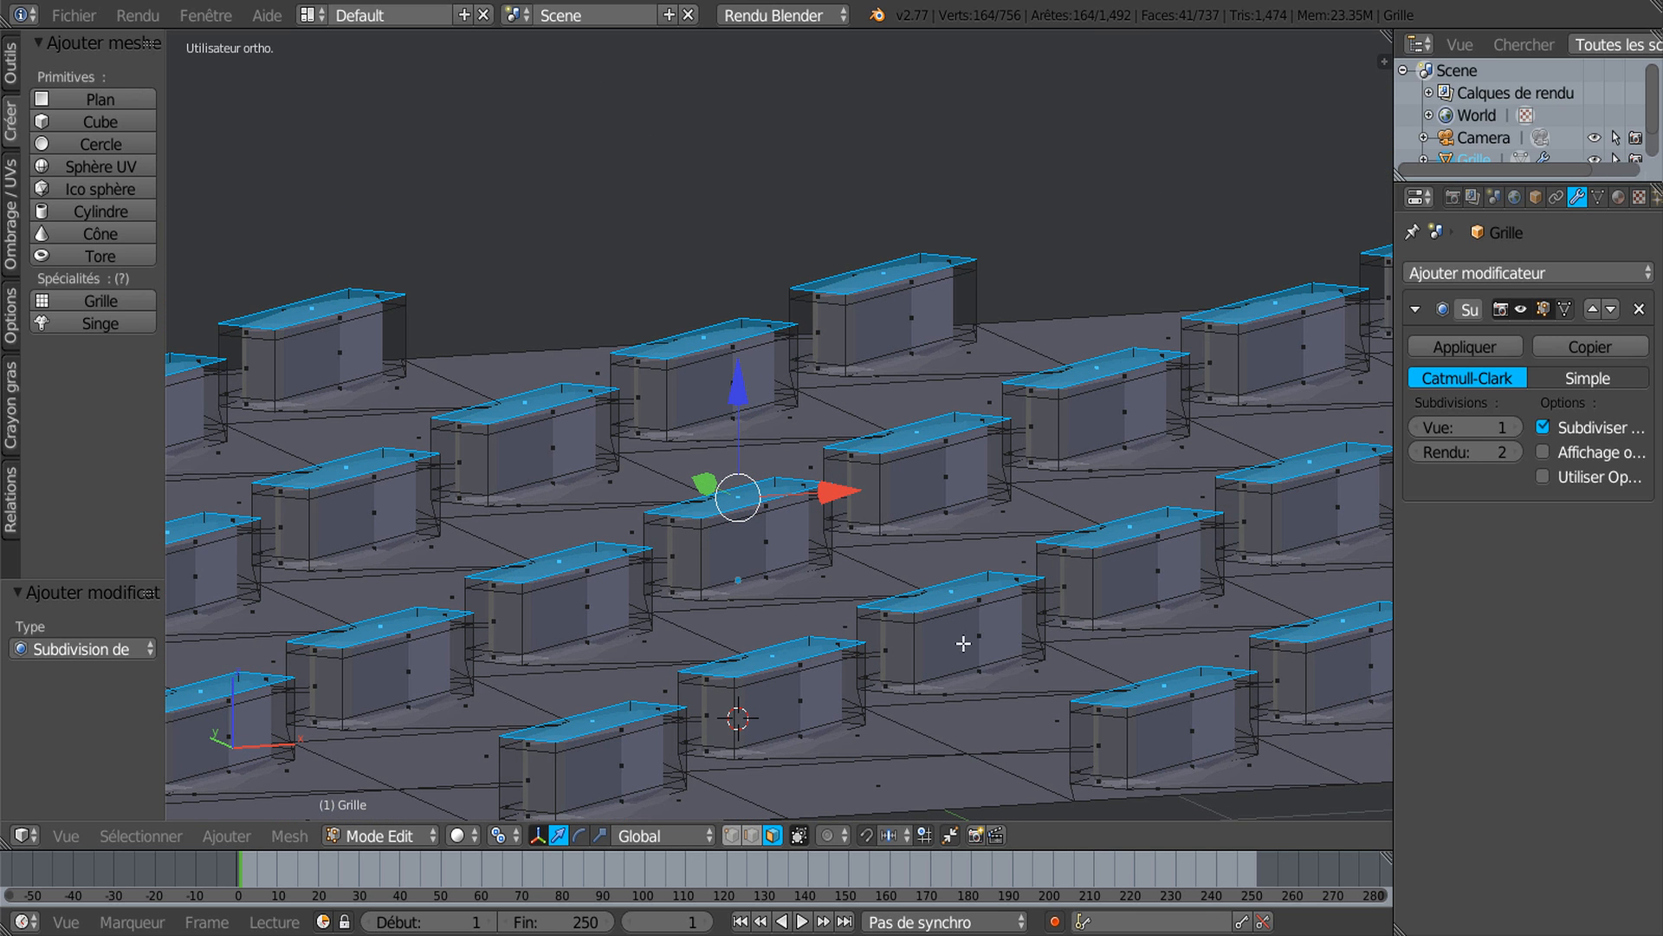
pyautogui.click(1515, 427)
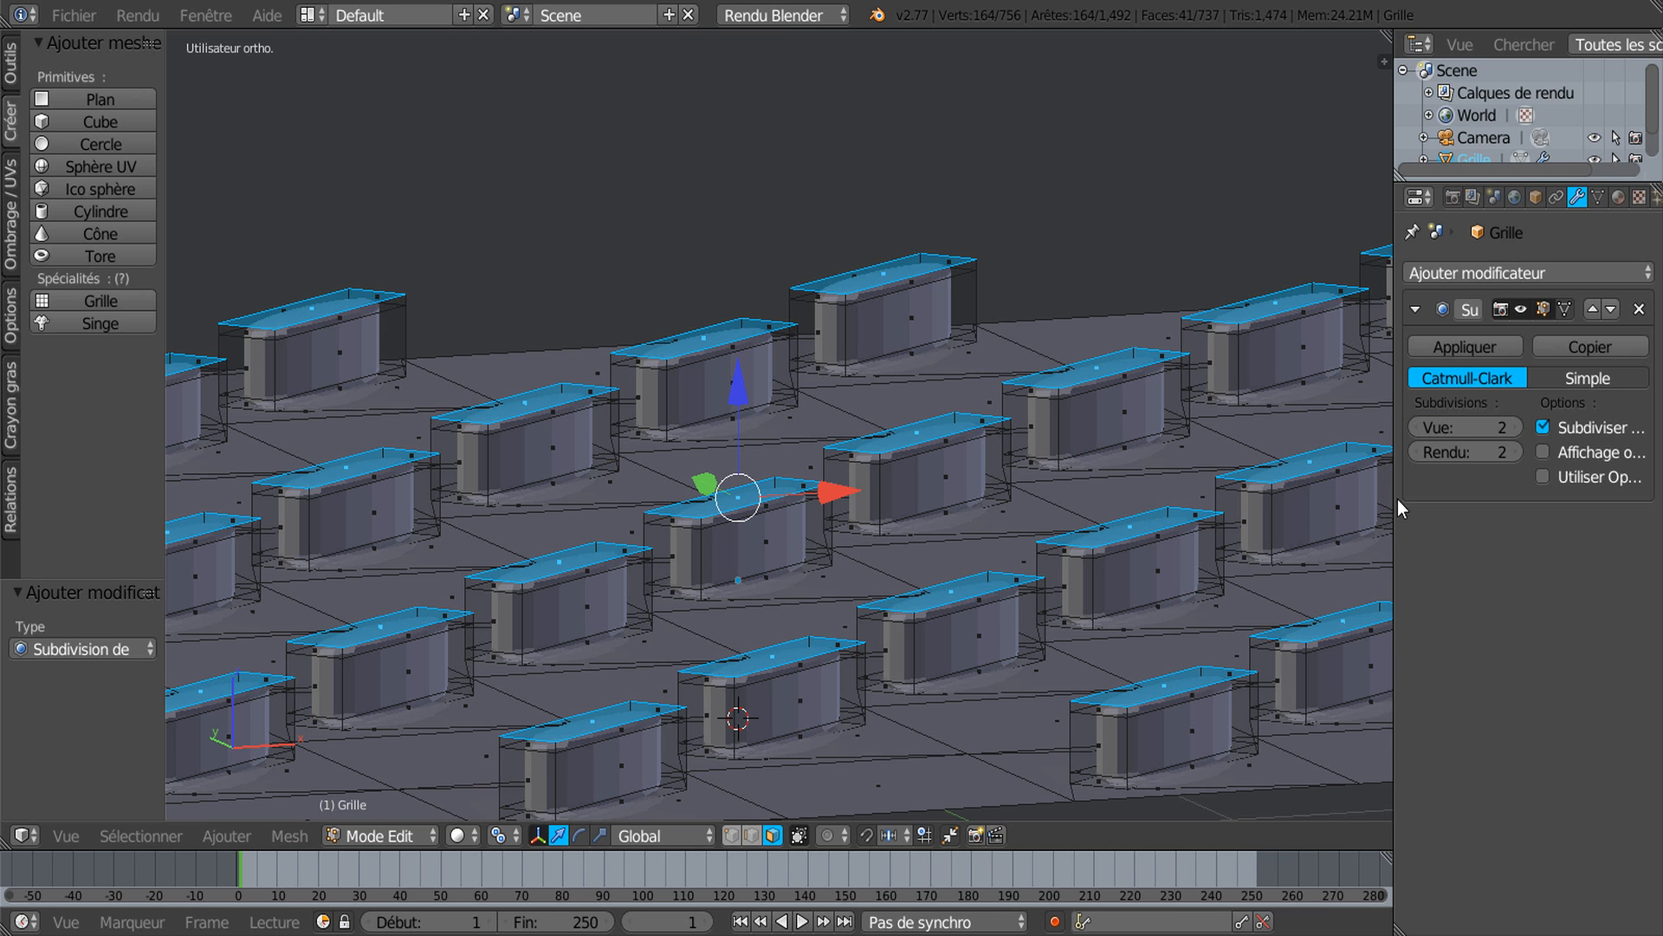
# Step: Apply smooth shading to the grid in Object Mode and view it from above
pyautogui.scroll(-2, 866, 433)
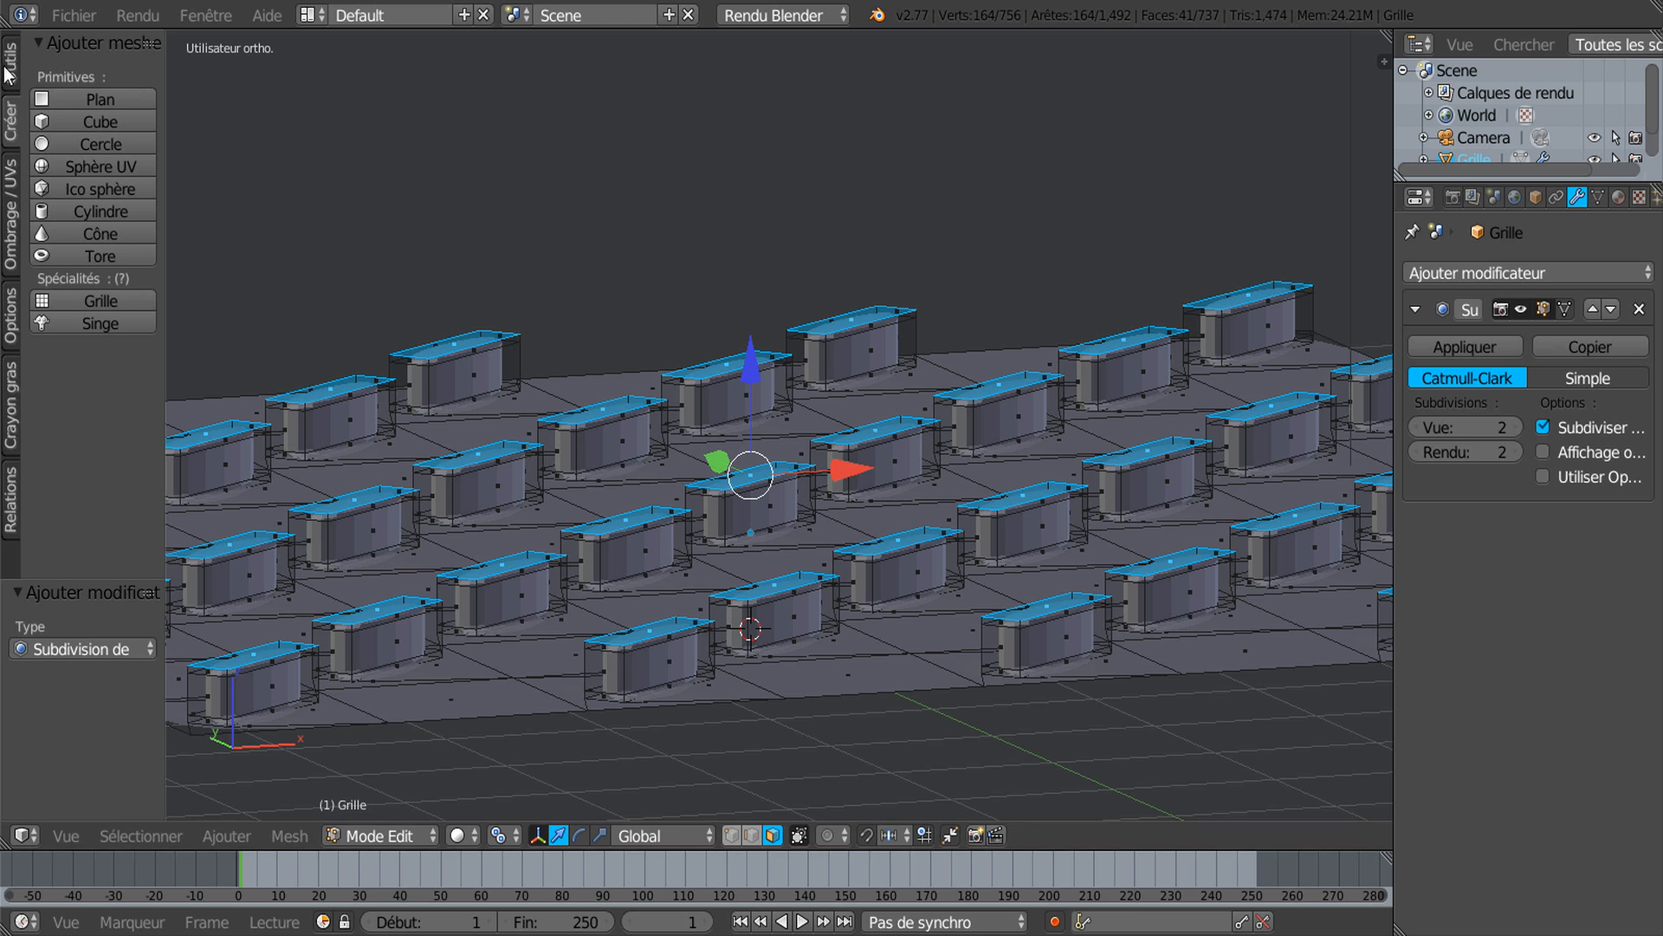
pyautogui.press('Tab')
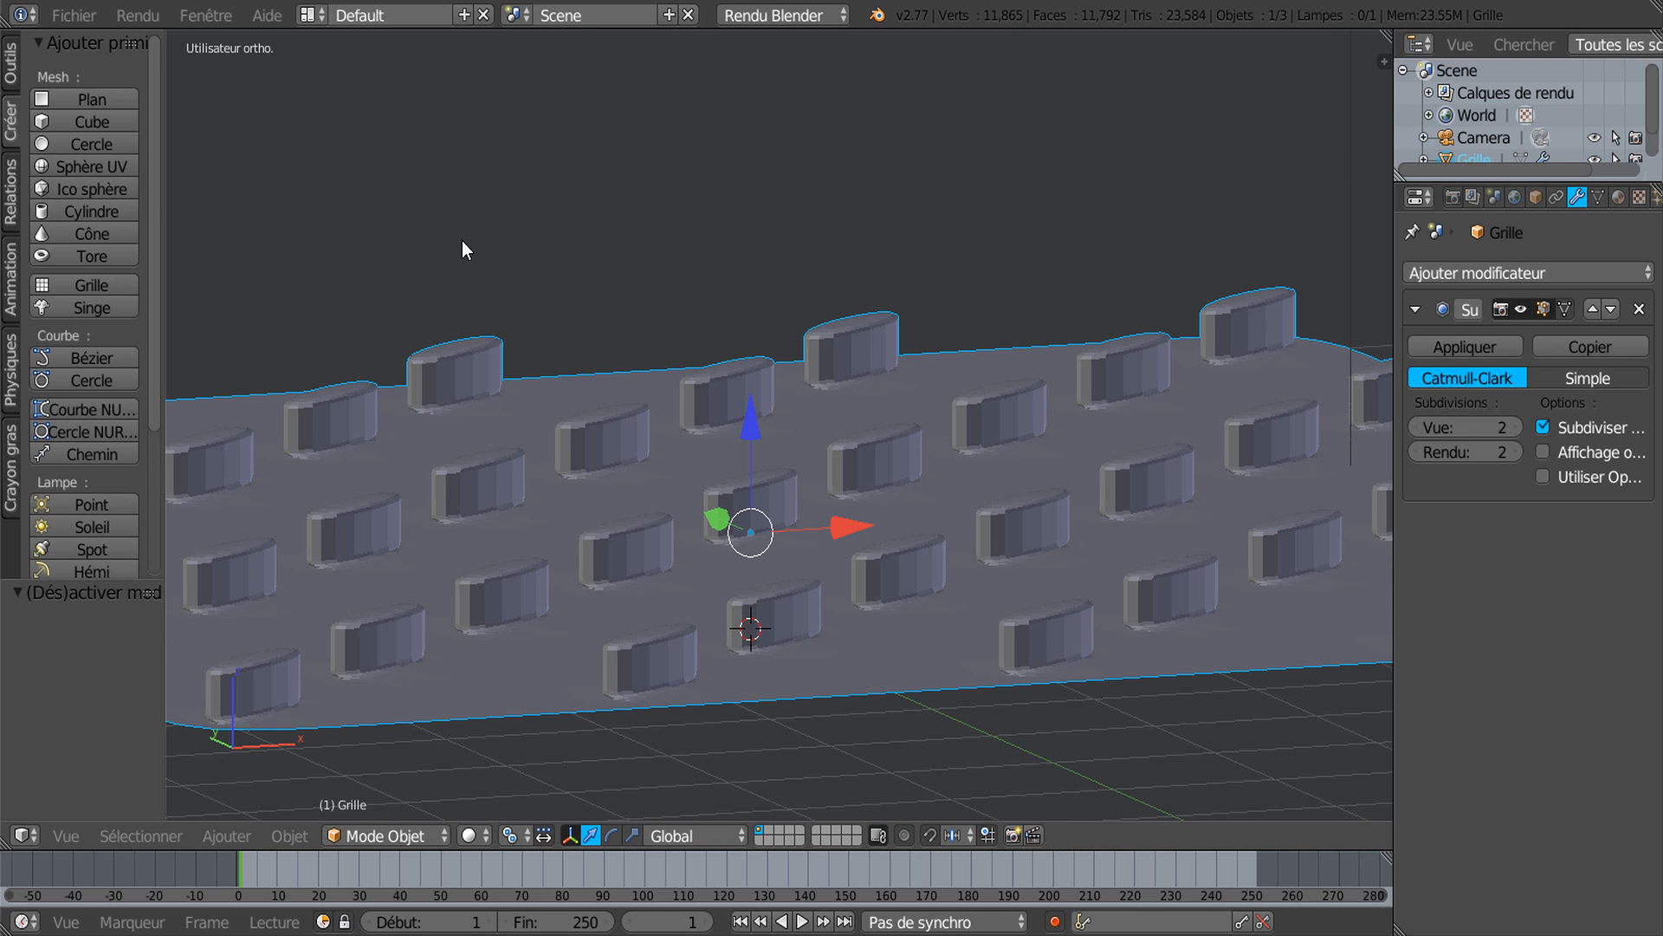
pyautogui.click(11, 74)
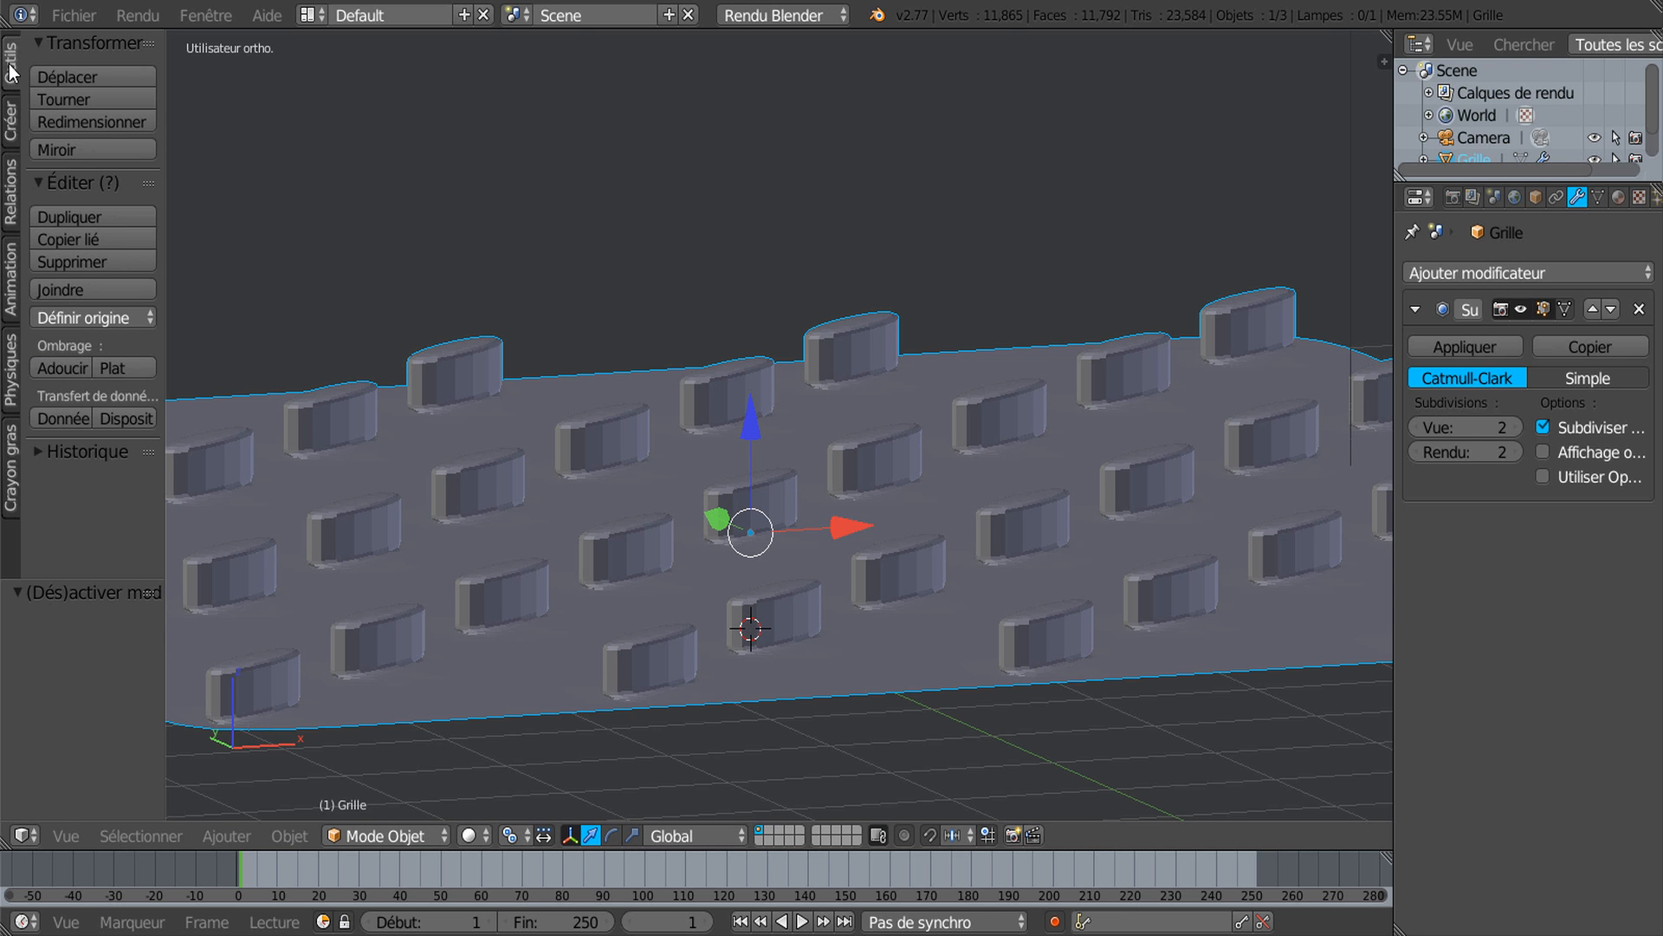
pyautogui.click(62, 365)
pyautogui.moveTo(779, 554)
pyautogui.mouseDown(button='middle')
pyautogui.moveTo(902, 598)
pyautogui.moveTo(957, 562)
pyautogui.moveTo(965, 580)
pyautogui.moveTo(717, 710)
pyautogui.moveTo(715, 645)
pyautogui.moveTo(1011, 636)
pyautogui.mouseUp(button='middle')
# Step: In Edit Mode from the top, select all the flat square faces between the raised strips across the whole grid
pyautogui.press('Tab')
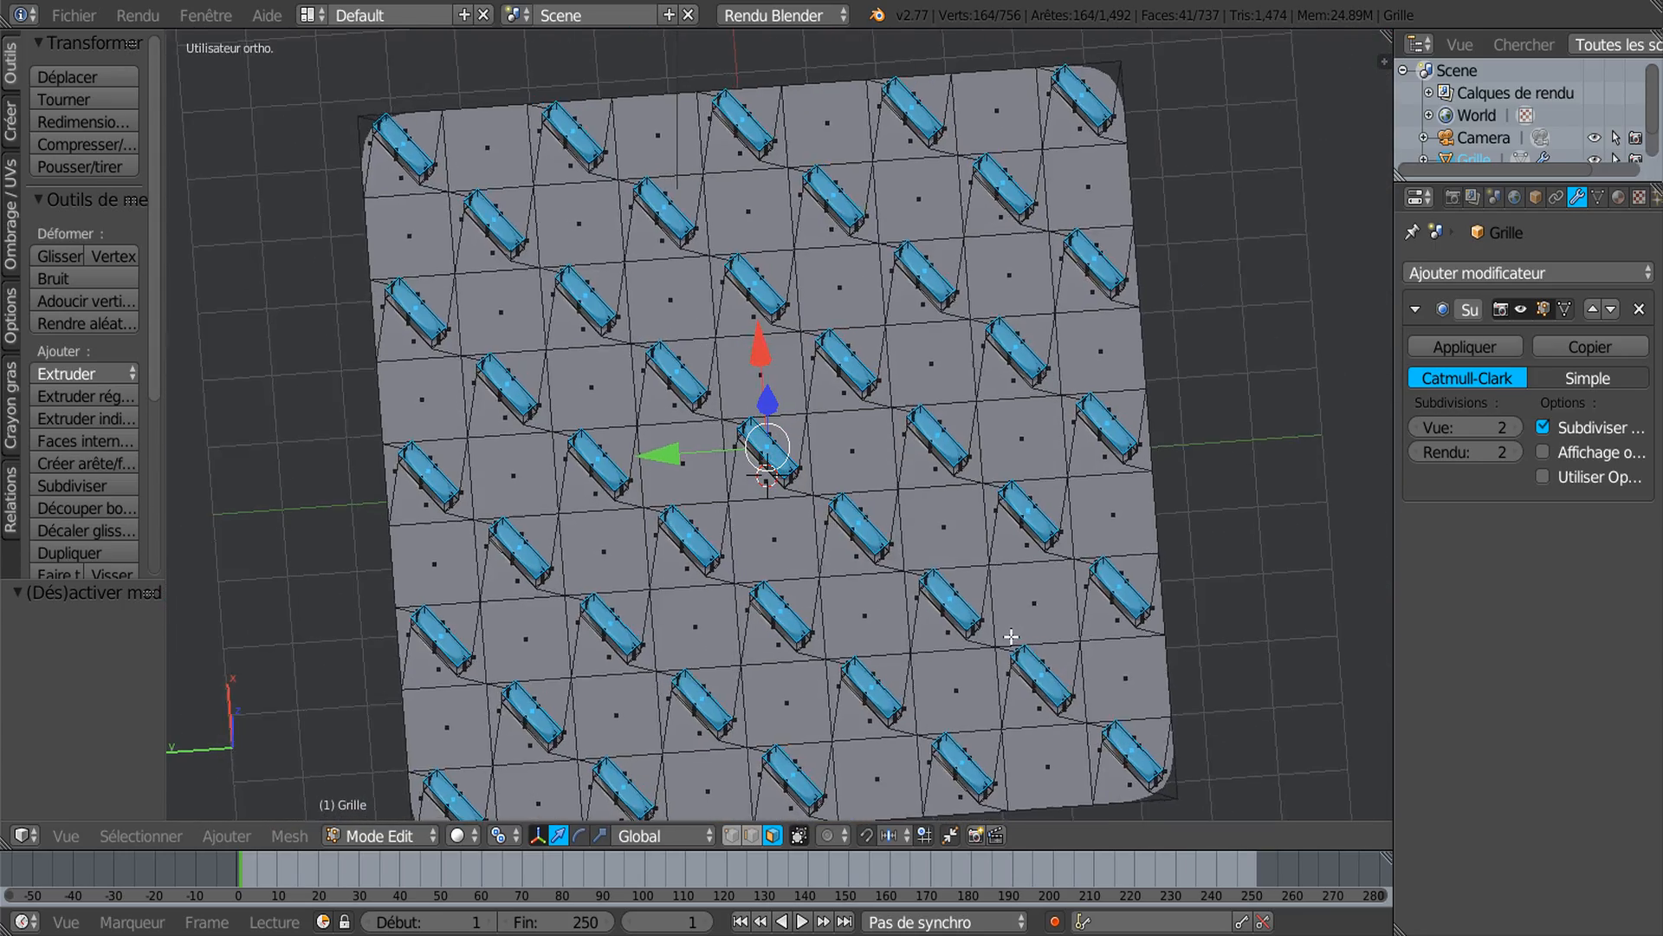
pyautogui.press('KP_7')
pyautogui.scroll(-2, 1010, 639)
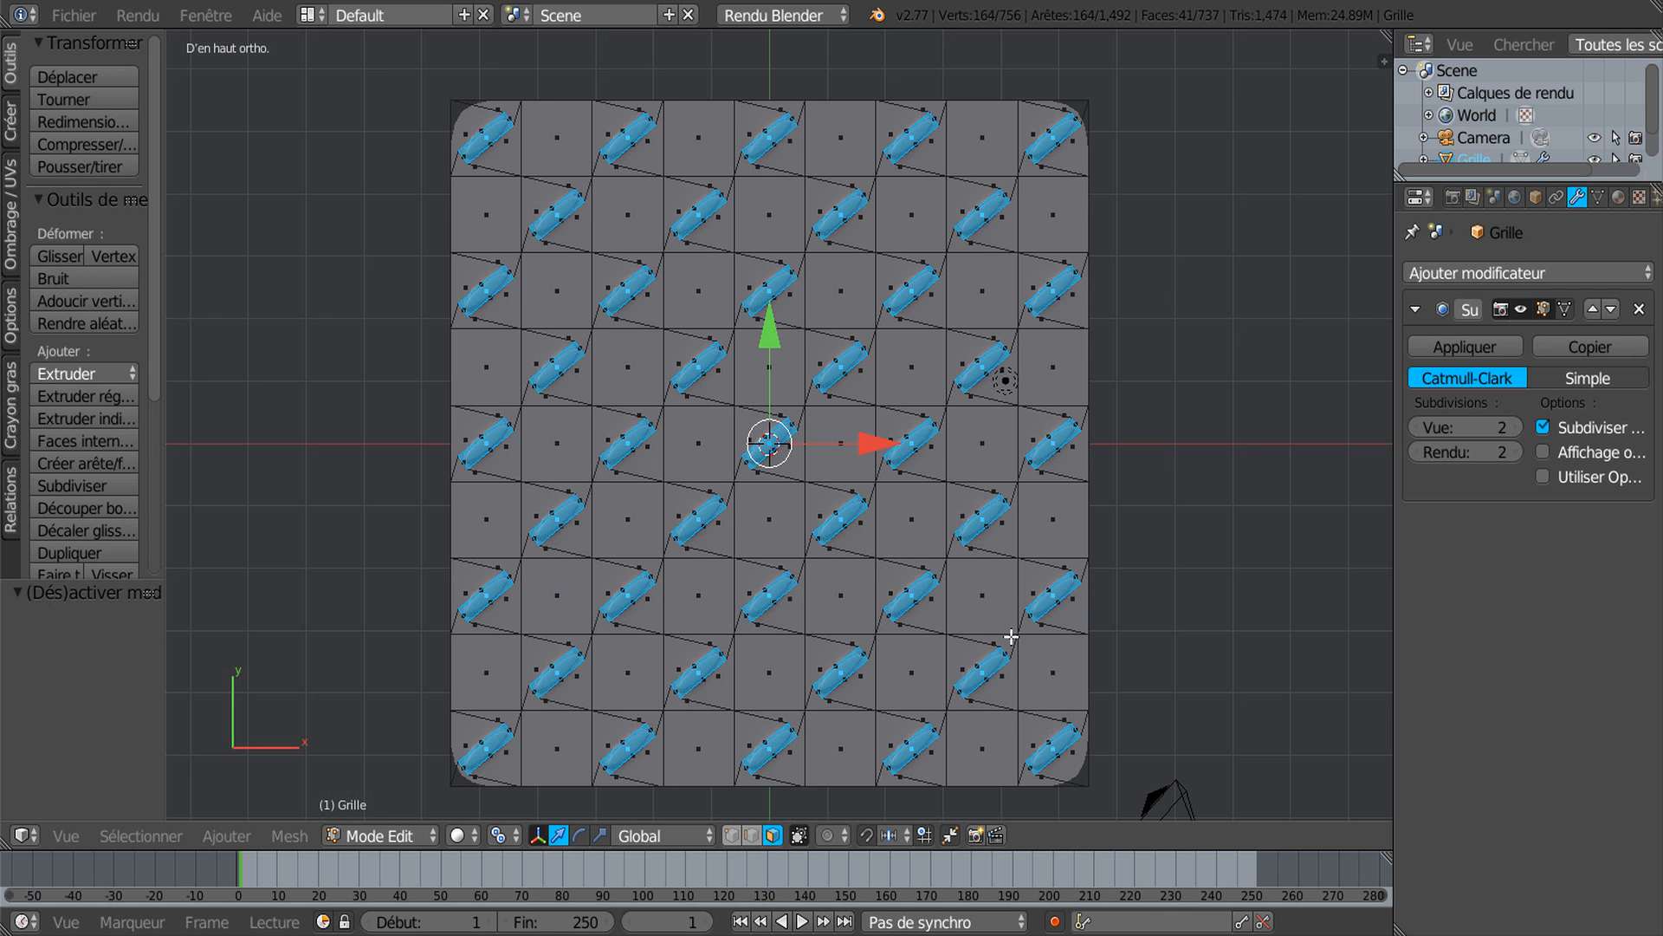
pyautogui.click(552, 137)
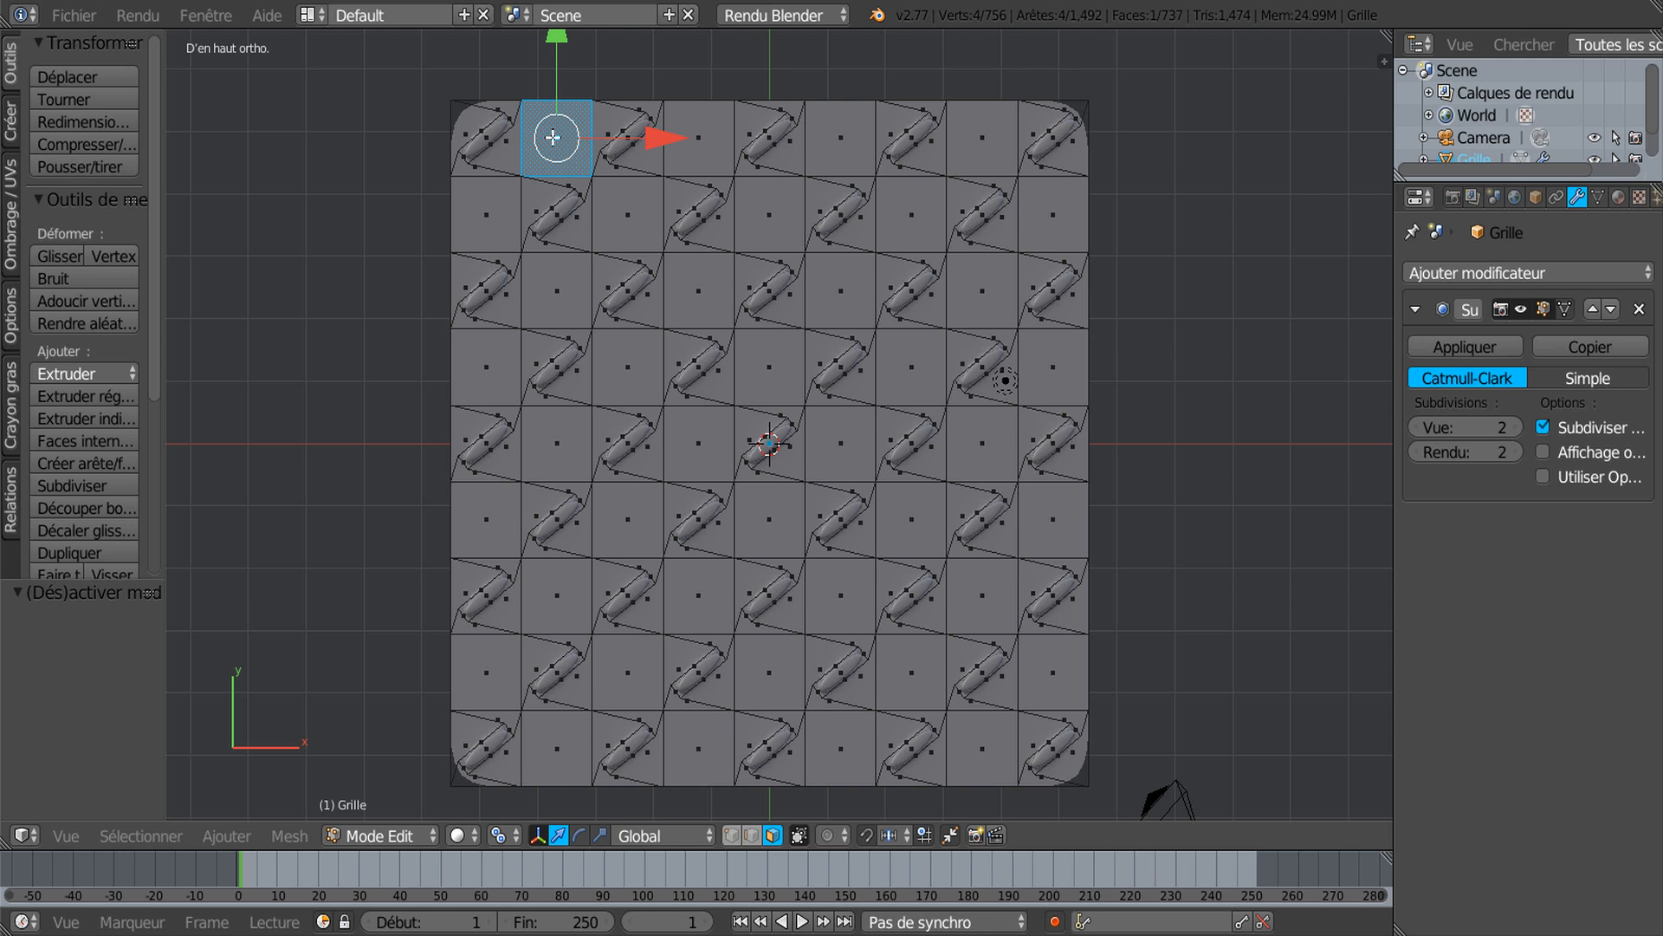
pyautogui.keyDown('shift'); pyautogui.click(699, 131); pyautogui.keyUp('shift')
pyautogui.keyDown('shift'); pyautogui.click(834, 126); pyautogui.keyUp('shift')
pyautogui.keyDown('shift'); pyautogui.click(973, 145); pyautogui.keyUp('shift')
pyautogui.keyDown('shift'); pyautogui.click(1050, 222); pyautogui.keyUp('shift')
pyautogui.keyDown('shift'); pyautogui.click(896, 209); pyautogui.keyUp('shift')
pyautogui.keyDown('shift'); pyautogui.click(784, 222); pyautogui.keyUp('shift')
pyautogui.keyDown('shift'); pyautogui.rightClick(496, 215); pyautogui.keyUp('shift')
pyautogui.keyDown('shift'); pyautogui.rightClick(542, 278); pyautogui.keyUp('shift')
pyautogui.keyDown('shift'); pyautogui.rightClick(689, 291); pyautogui.keyUp('shift')
pyautogui.keyDown('shift'); pyautogui.rightClick(846, 296); pyautogui.keyUp('shift')
pyautogui.keyDown('shift'); pyautogui.rightClick(964, 297); pyautogui.keyUp('shift')
pyautogui.keyDown('shift'); pyautogui.rightClick(1044, 349); pyautogui.keyUp('shift')
pyautogui.keyDown('shift'); pyautogui.rightClick(920, 378); pyautogui.keyUp('shift')
pyautogui.keyDown('shift'); pyautogui.rightClick(772, 374); pyautogui.keyUp('shift')
pyautogui.keyDown('shift'); pyautogui.rightClick(641, 369); pyautogui.keyUp('shift')
pyautogui.keyDown('shift'); pyautogui.rightClick(505, 365); pyautogui.keyUp('shift')
pyautogui.keyDown('shift'); pyautogui.rightClick(550, 442); pyautogui.keyUp('shift')
pyautogui.keyDown('shift'); pyautogui.rightClick(699, 450); pyautogui.keyUp('shift')
pyautogui.keyDown('shift'); pyautogui.rightClick(834, 442); pyautogui.keyUp('shift')
pyautogui.keyDown('shift'); pyautogui.rightClick(950, 447); pyautogui.keyUp('shift')
pyautogui.keyDown('shift'); pyautogui.rightClick(1064, 520); pyautogui.keyUp('shift')
pyautogui.keyDown('shift'); pyautogui.rightClick(907, 538); pyautogui.keyUp('shift')
pyautogui.keyDown('shift'); pyautogui.rightClick(752, 525); pyautogui.keyUp('shift')
pyautogui.keyDown('shift'); pyautogui.rightClick(629, 532); pyautogui.keyUp('shift')
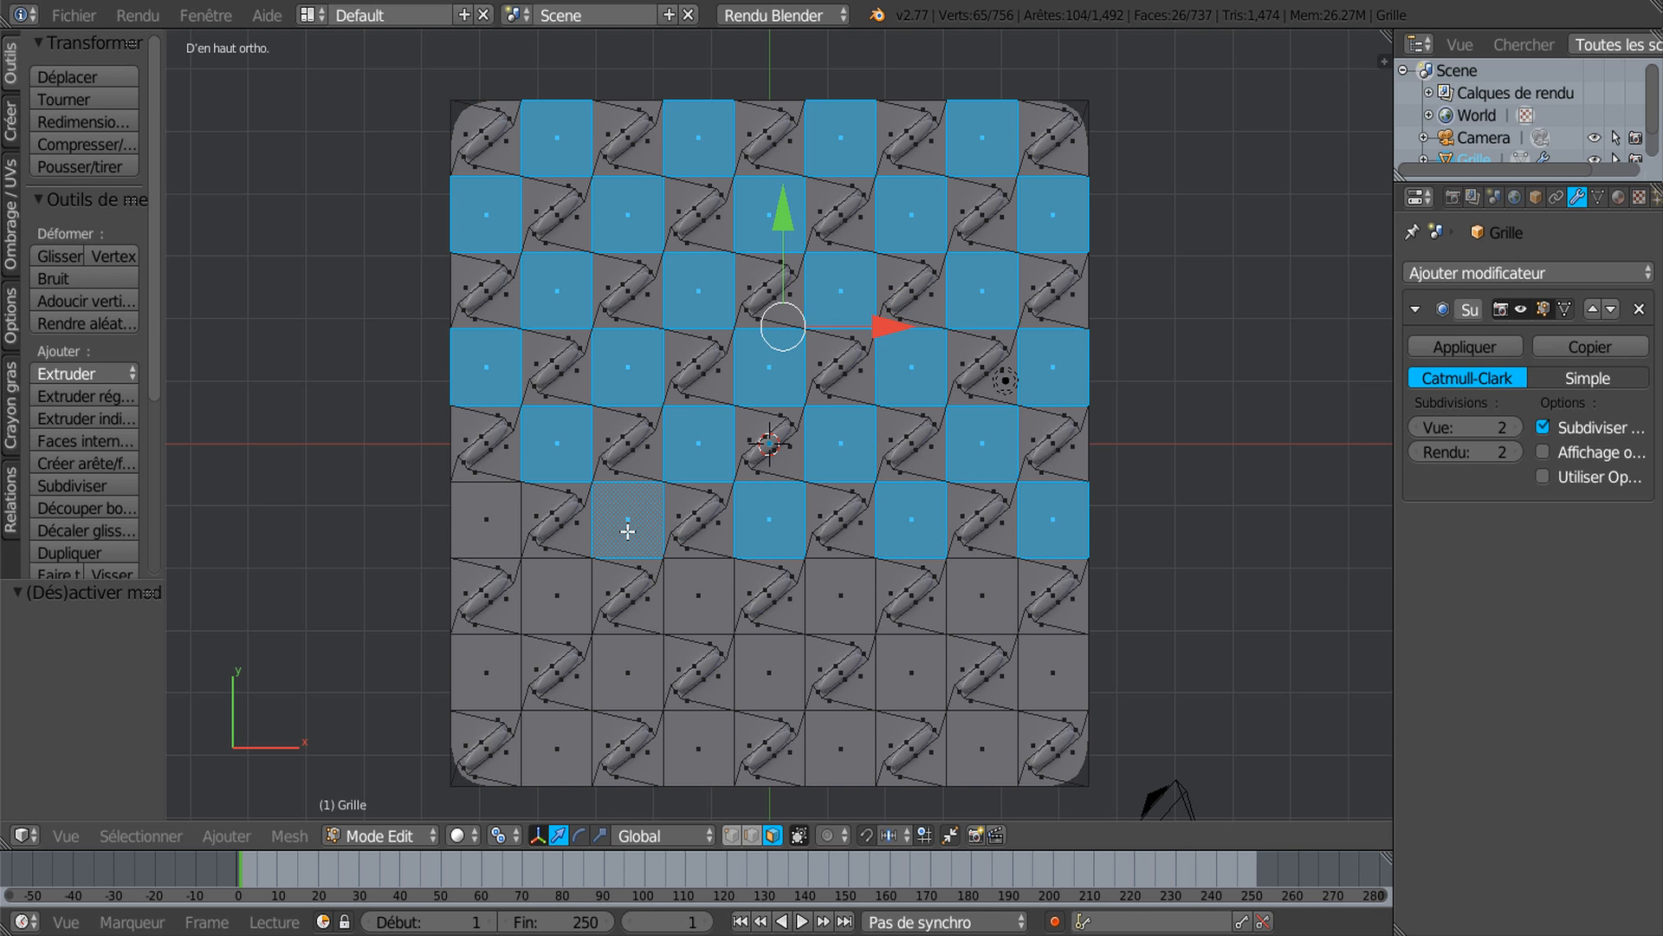
pyautogui.keyDown('shift'); pyautogui.rightClick(491, 525); pyautogui.keyUp('shift')
pyautogui.keyDown('shift'); pyautogui.rightClick(546, 584); pyautogui.keyUp('shift')
pyautogui.keyDown('shift'); pyautogui.rightClick(685, 589); pyautogui.keyUp('shift')
pyautogui.keyDown('shift'); pyautogui.rightClick(855, 595); pyautogui.keyUp('shift')
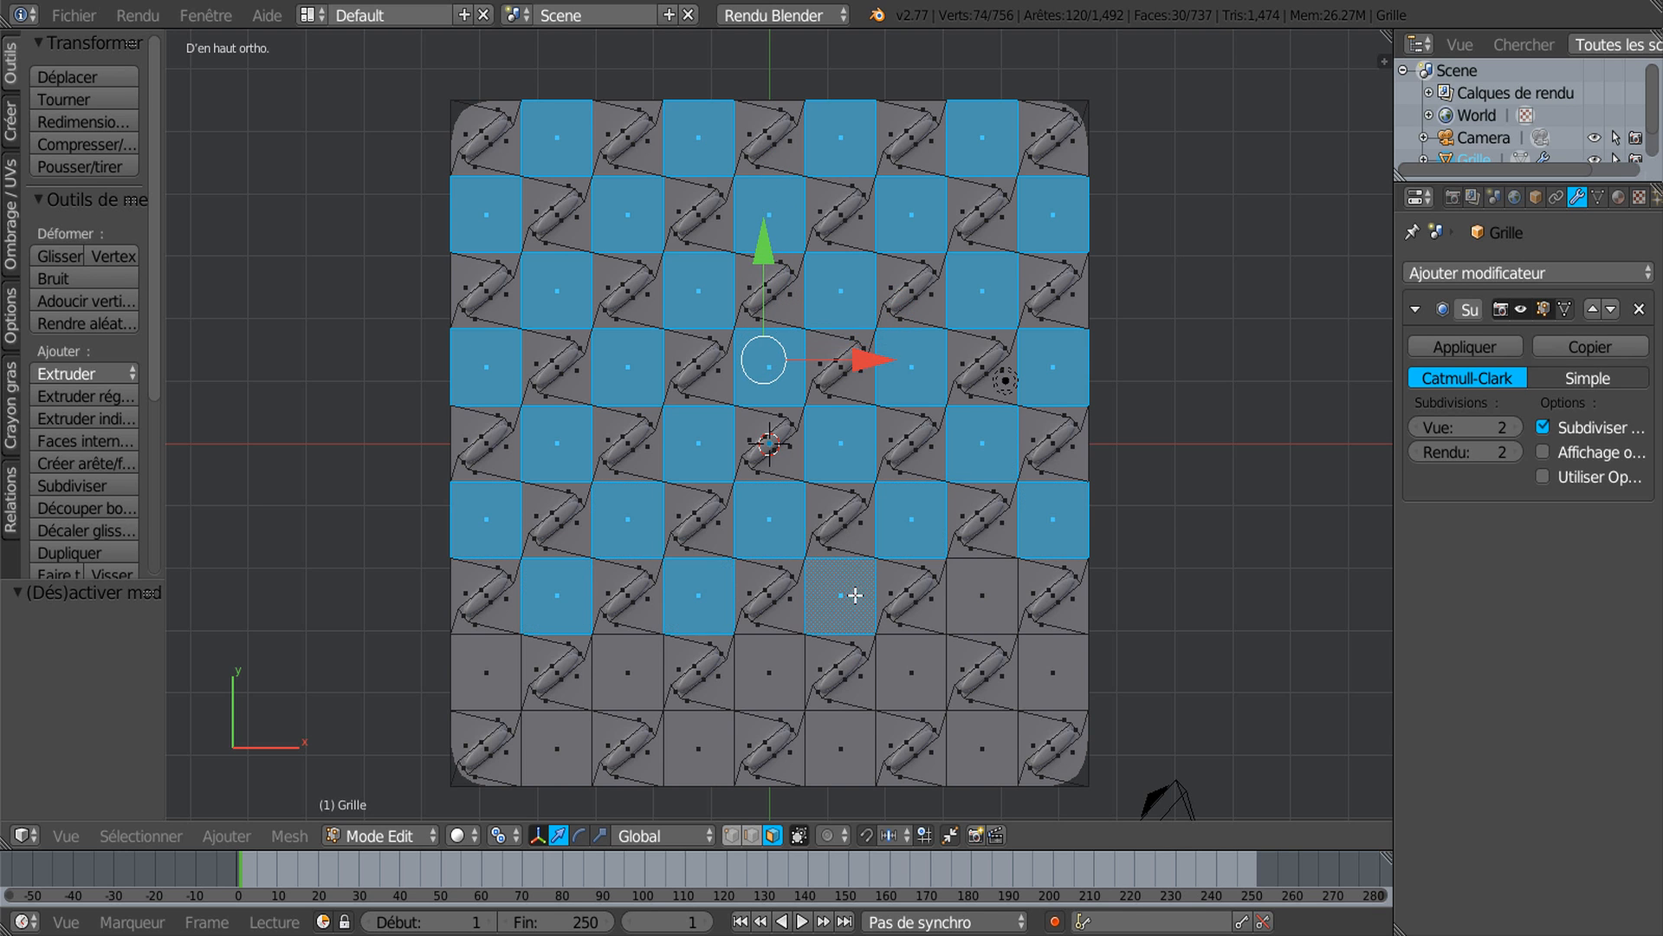
pyautogui.keyDown('shift'); pyautogui.rightClick(986, 598); pyautogui.keyUp('shift')
pyautogui.keyDown('shift'); pyautogui.rightClick(1062, 683); pyautogui.keyUp('shift')
pyautogui.keyDown('shift'); pyautogui.rightClick(929, 672); pyautogui.keyUp('shift')
pyautogui.keyDown('shift'); pyautogui.rightClick(739, 663); pyautogui.keyUp('shift')
pyautogui.keyDown('shift'); pyautogui.rightClick(622, 665); pyautogui.keyUp('shift')
pyautogui.keyDown('shift'); pyautogui.rightClick(463, 662); pyautogui.keyUp('shift')
pyautogui.keyDown('shift'); pyautogui.rightClick(562, 738); pyautogui.keyUp('shift')
pyautogui.keyDown('shift'); pyautogui.rightClick(681, 745); pyautogui.keyUp('shift')
pyautogui.keyDown('shift'); pyautogui.rightClick(857, 757); pyautogui.keyUp('shift')
pyautogui.keyDown('shift'); pyautogui.rightClick(962, 748); pyautogui.keyUp('shift')
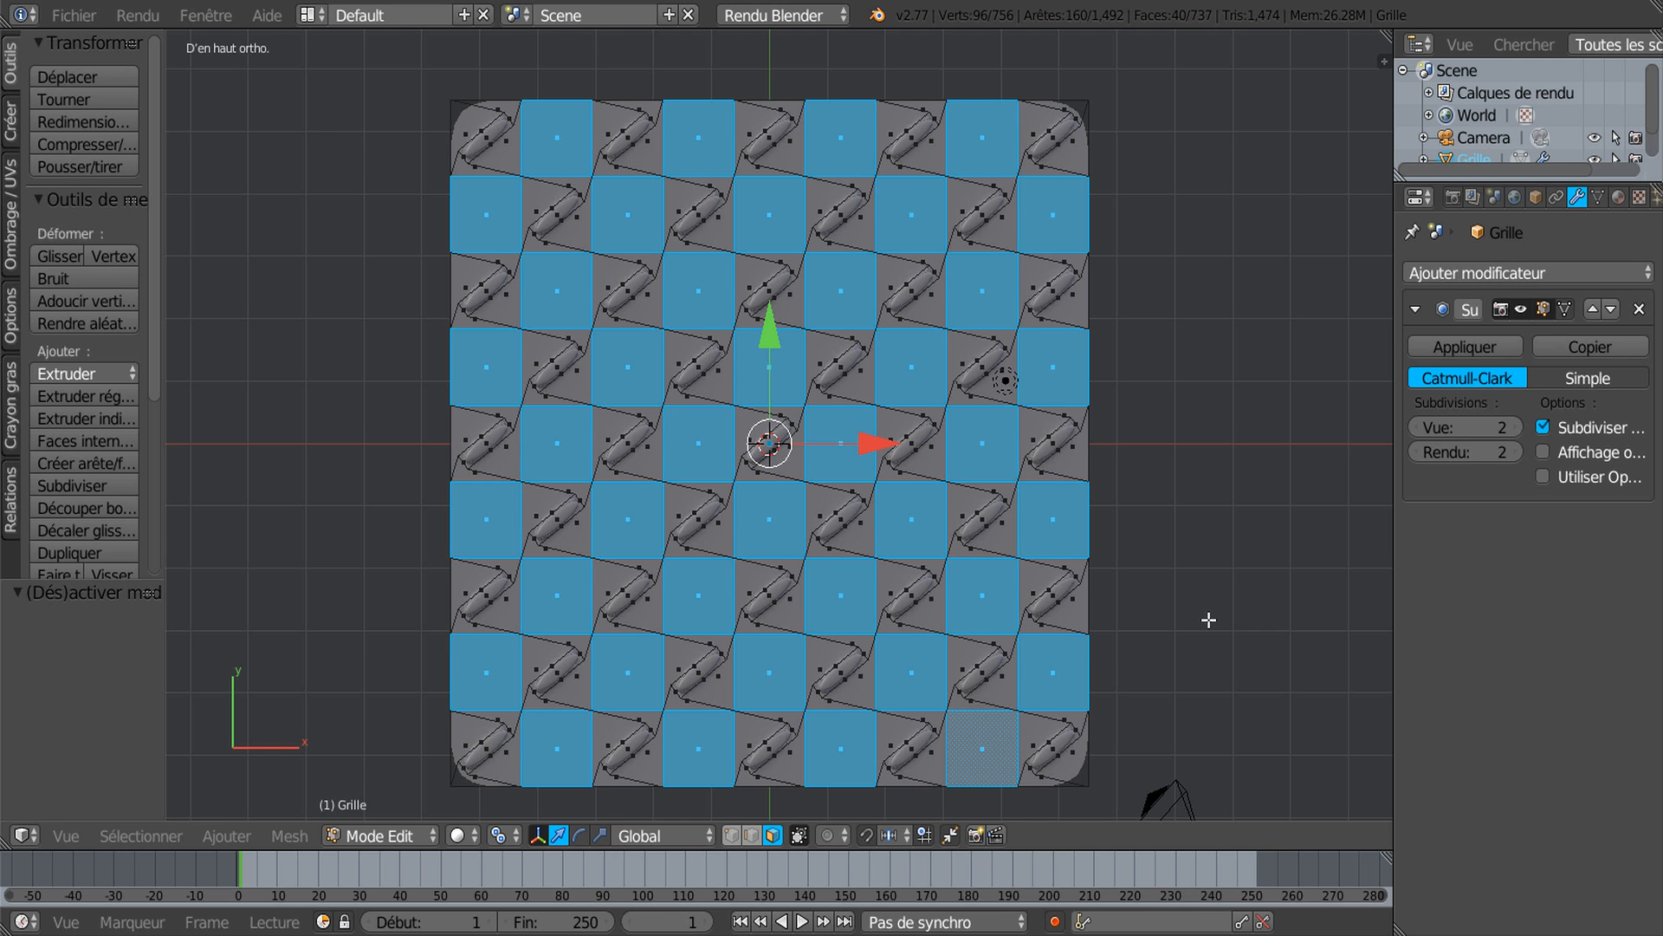
# Step: Inset the selected flat faces by about 0.0815 and scale the inner squares uniformly by about 0.96
pyautogui.press('i')
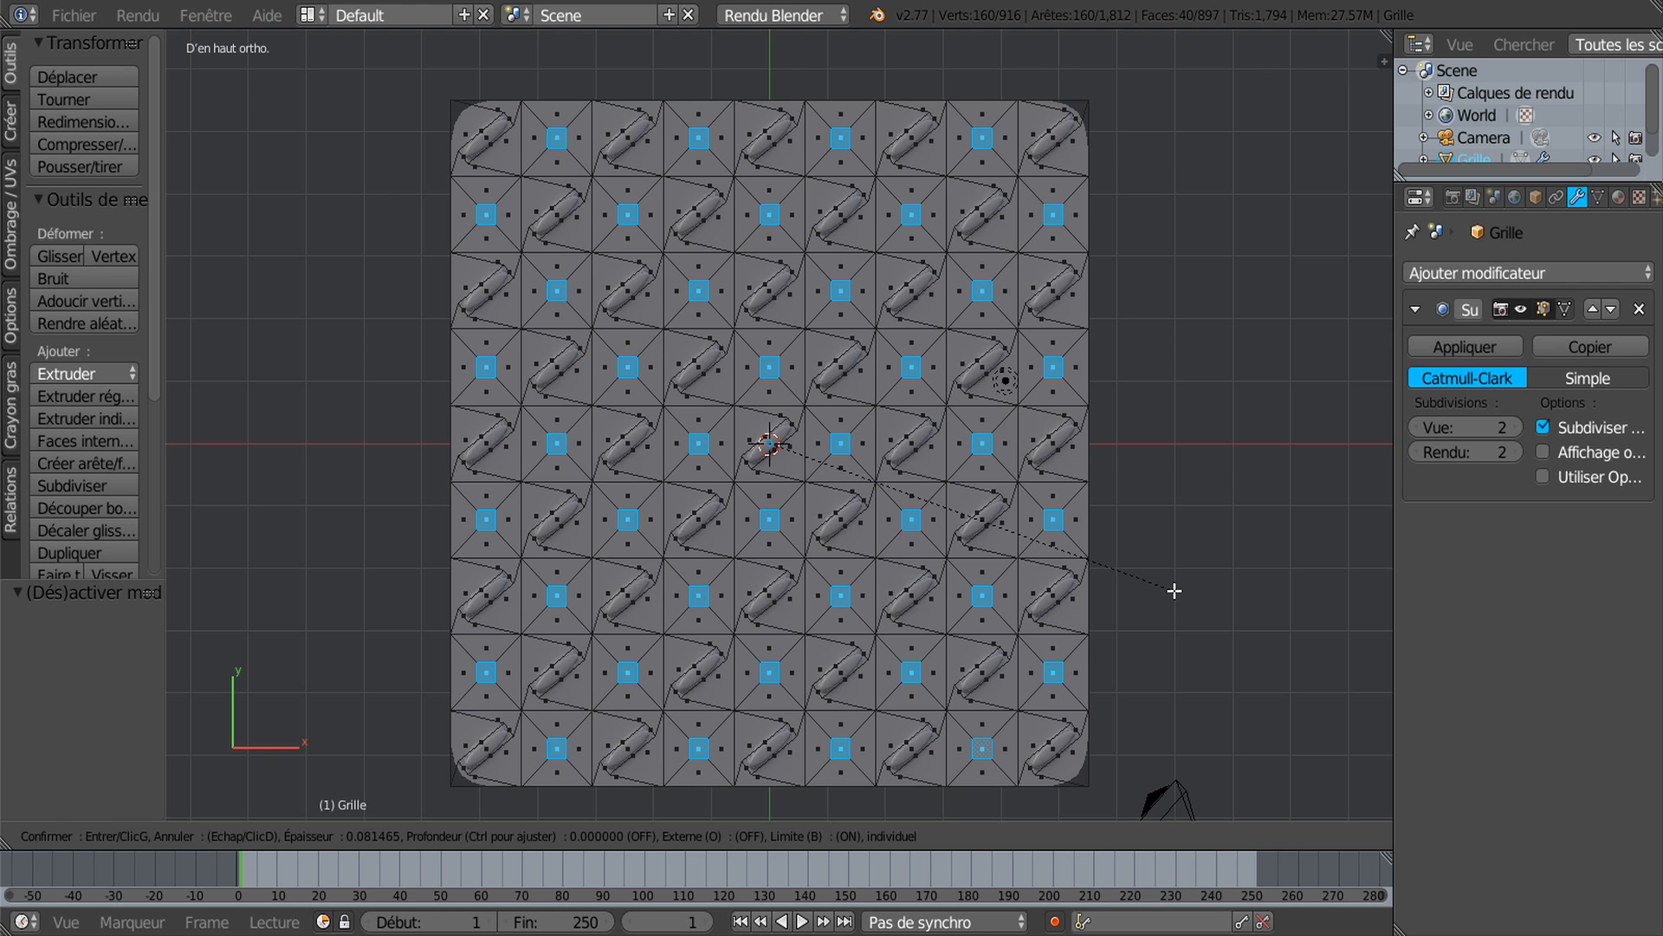
pyautogui.click(1174, 591)
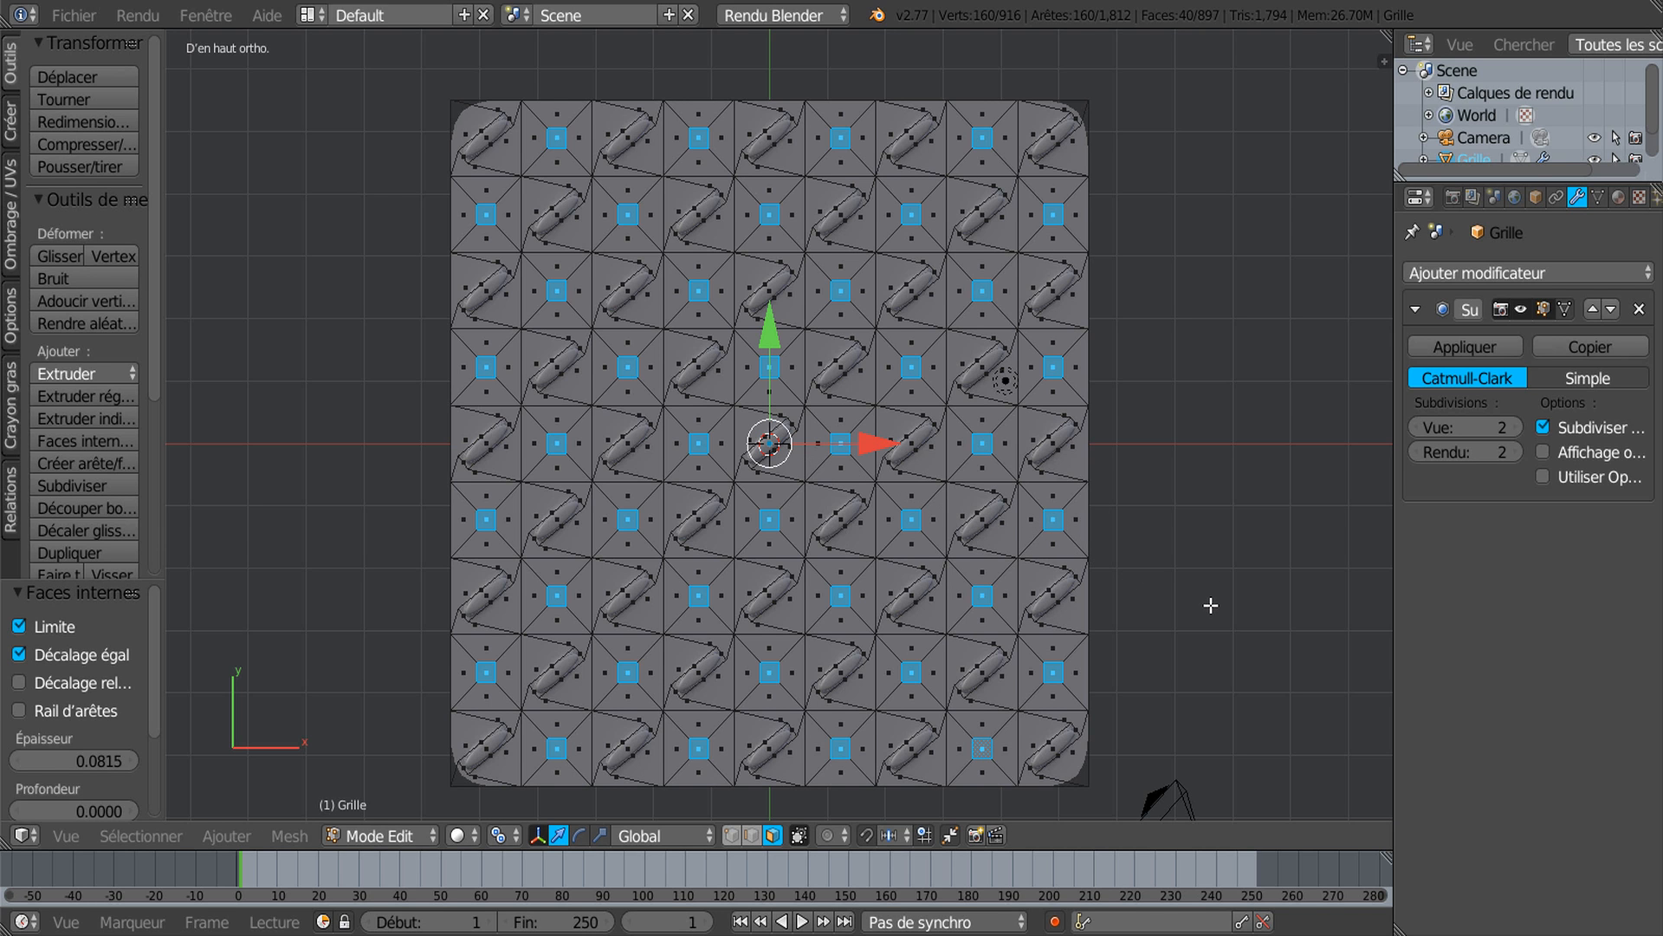
pyautogui.press('s')
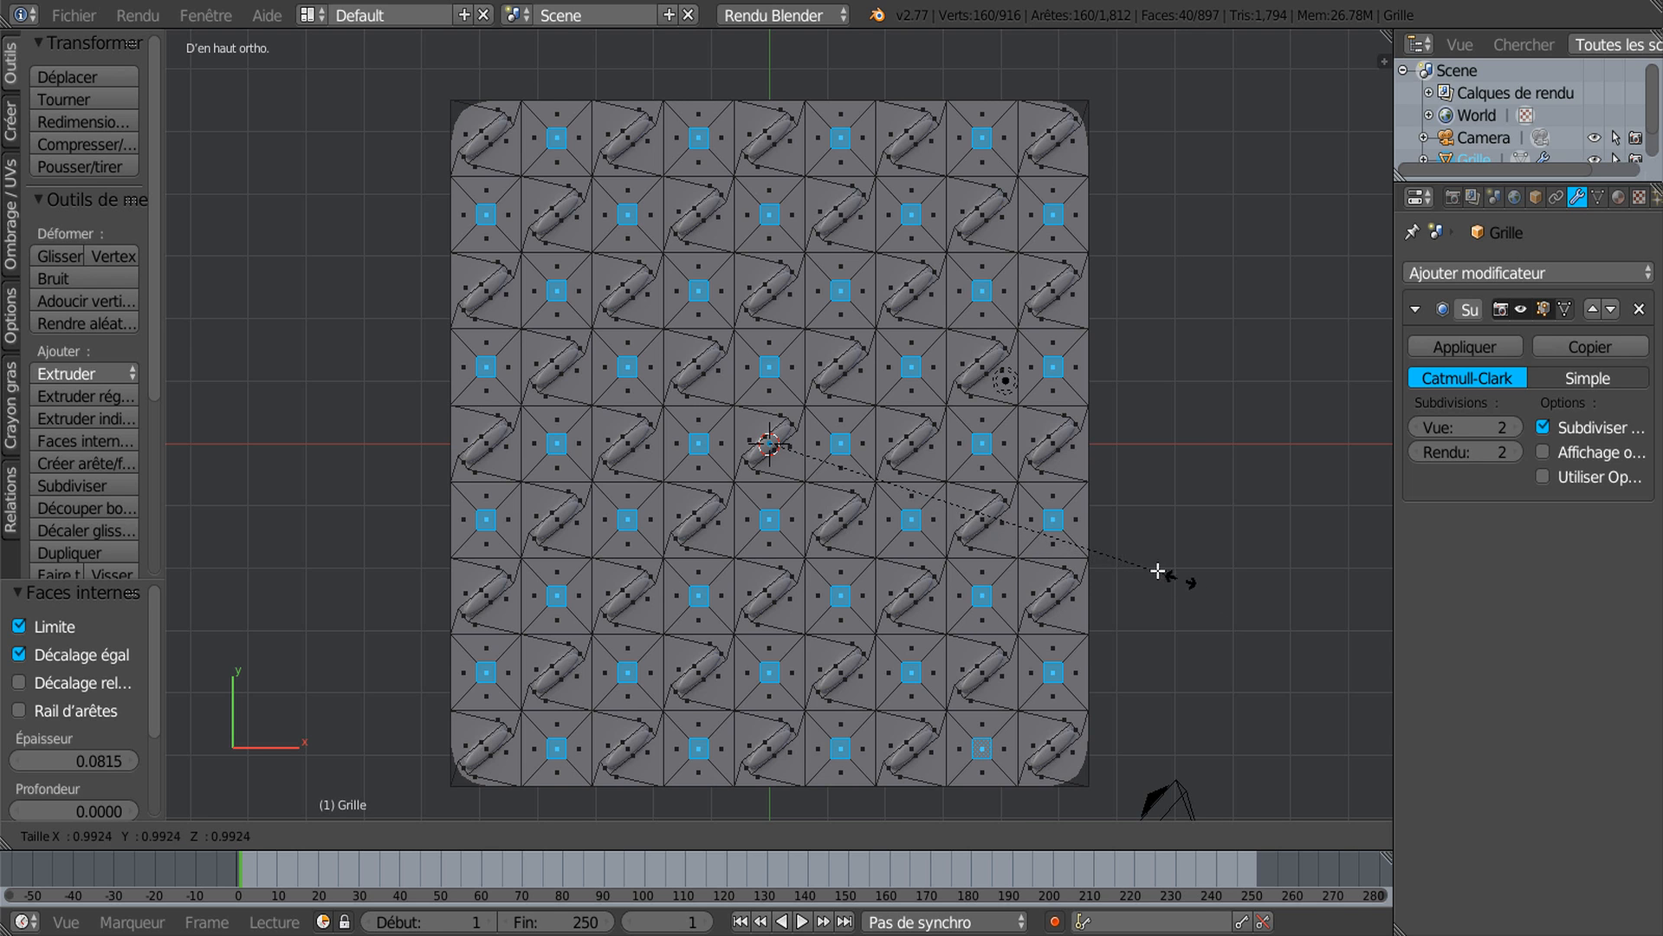
pyautogui.click(1033, 538)
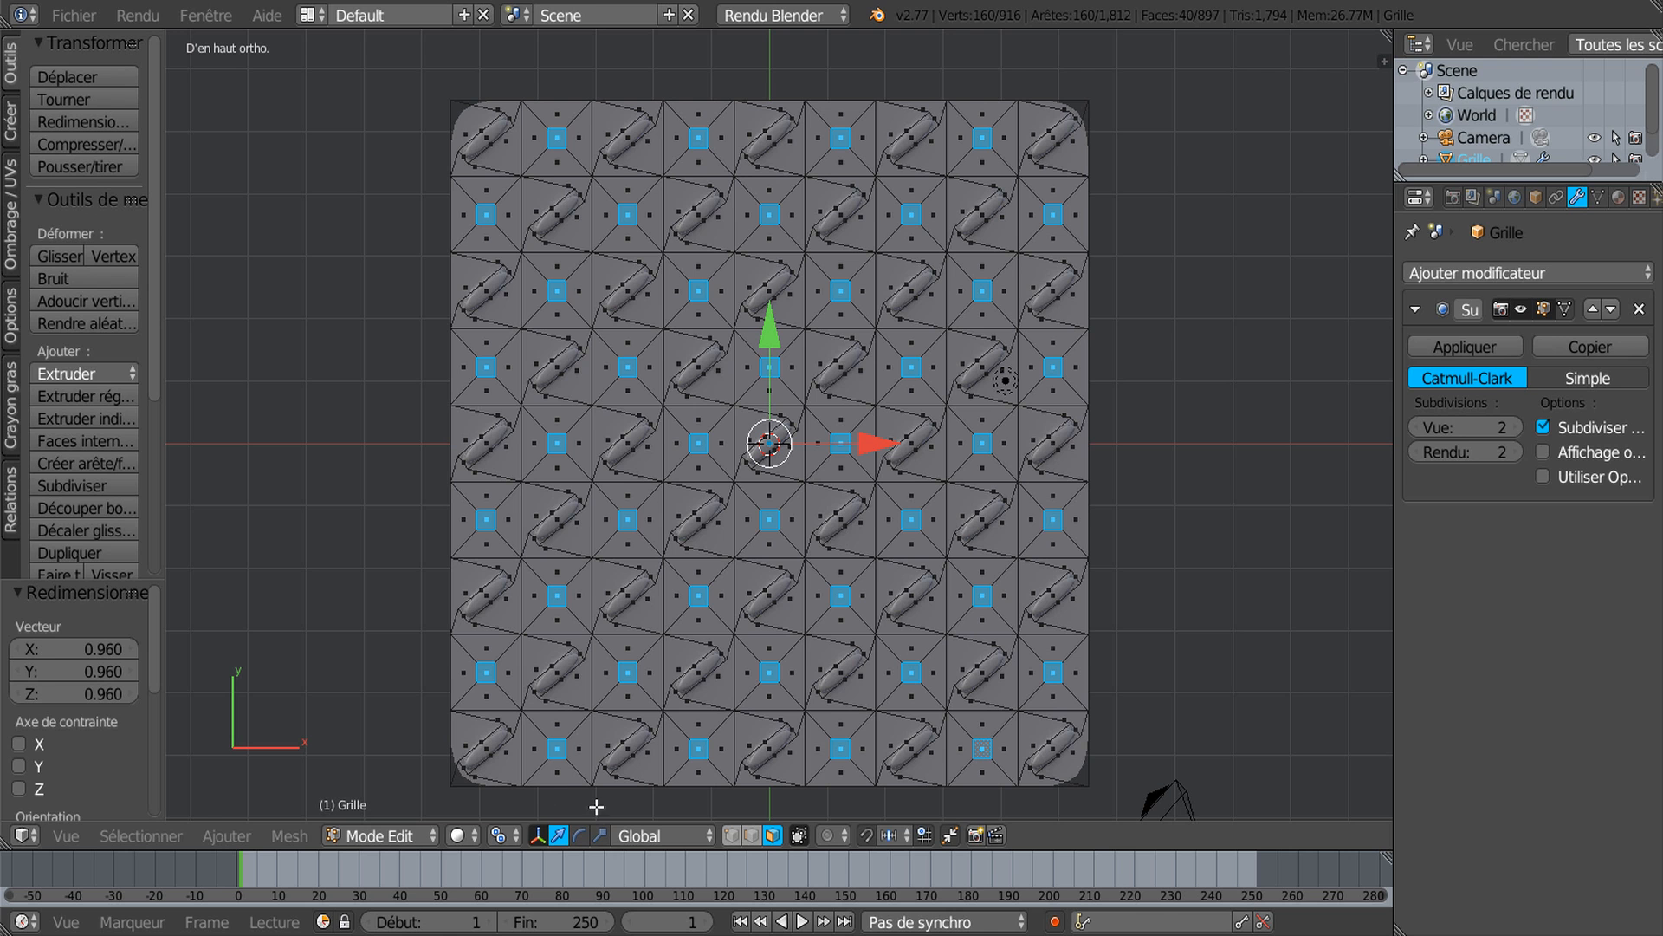
# Step: Stretch the inset squares along Y, with a final factor of about 1.242, and narrow them along X by about 0.795 and 0.97
pyautogui.click(597, 836)
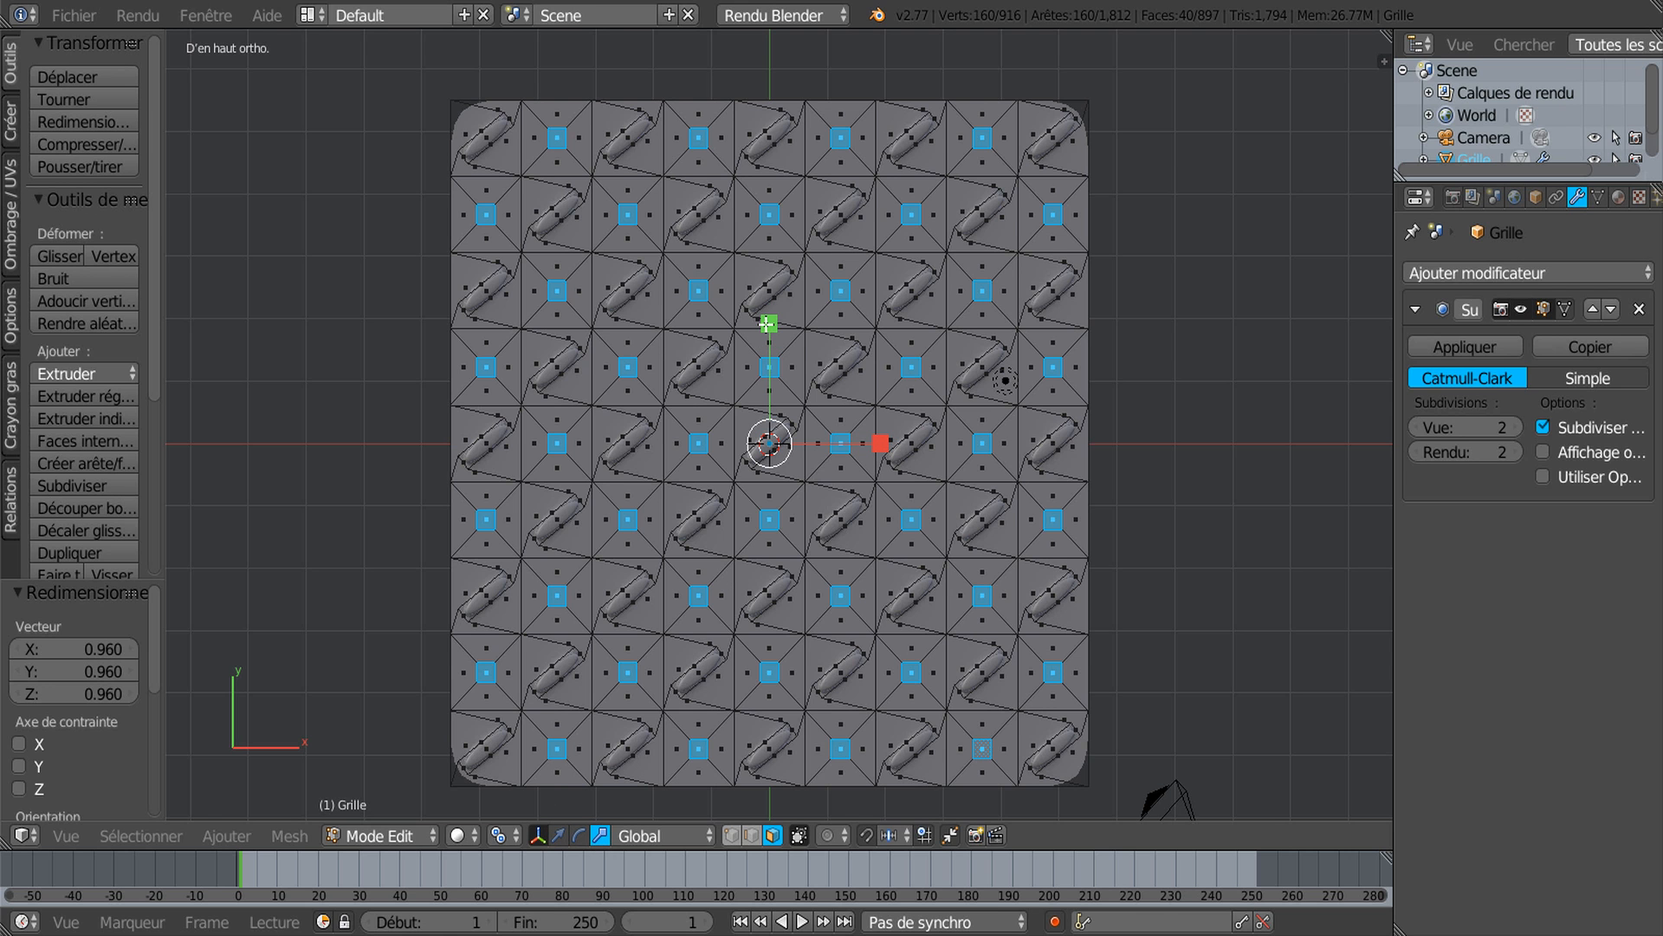
pyautogui.moveTo(768, 323); pyautogui.dragTo(805, 47)
pyautogui.moveTo(882, 442); pyautogui.dragTo(860, 452)
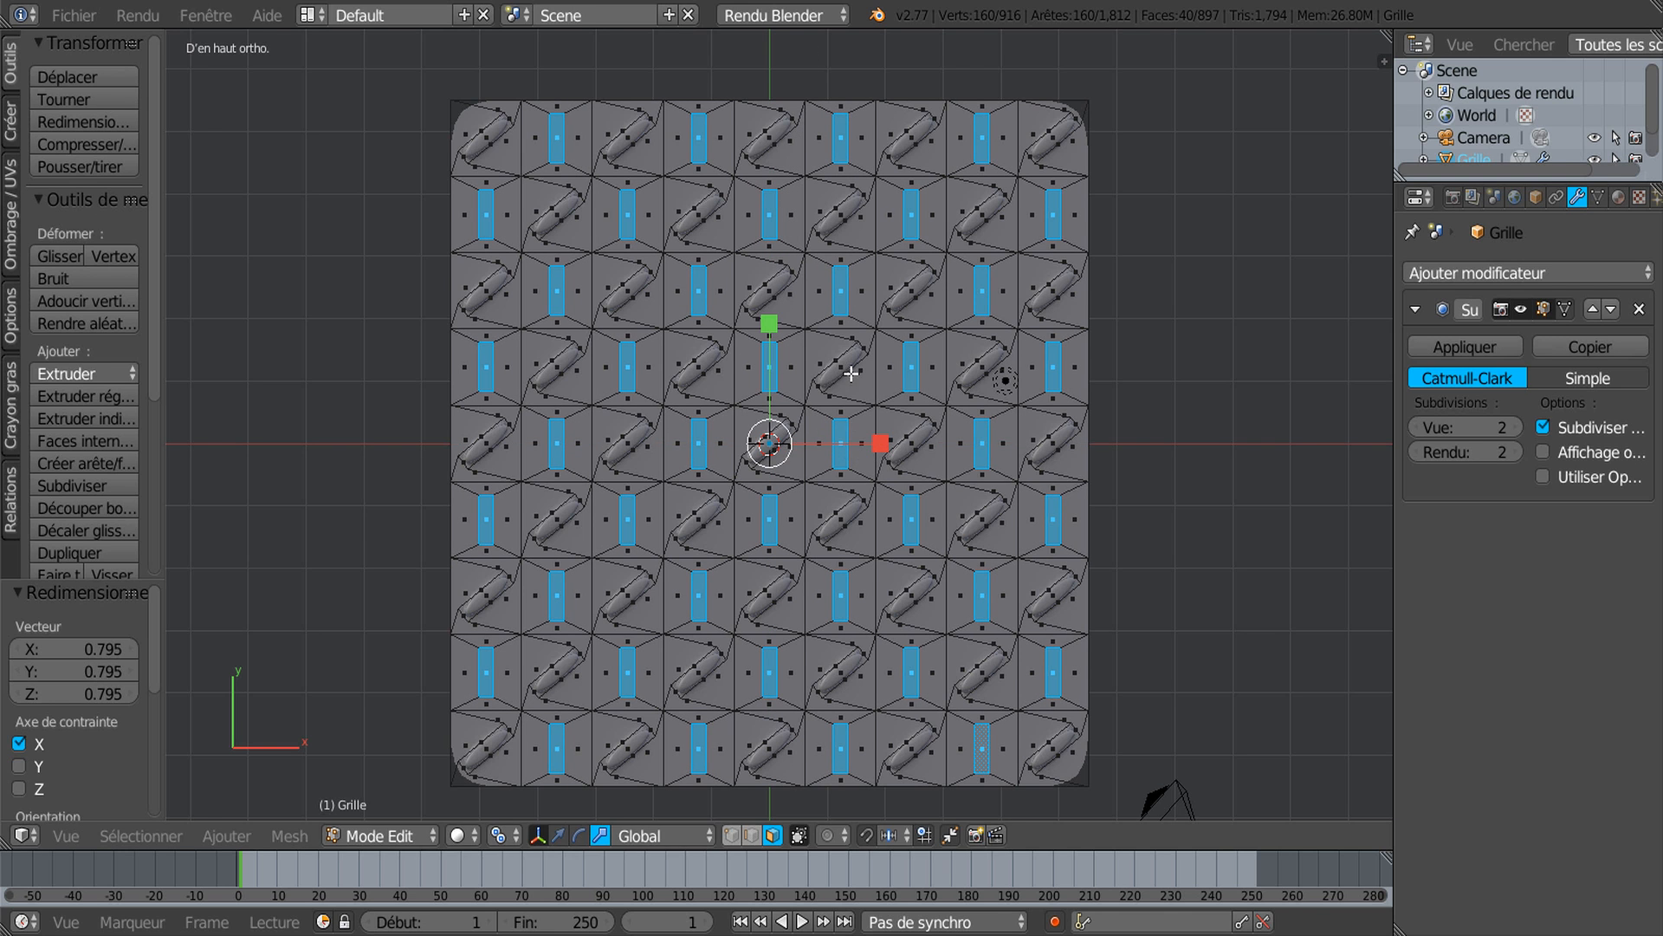
pyautogui.moveTo(769, 322); pyautogui.dragTo(771, 299)
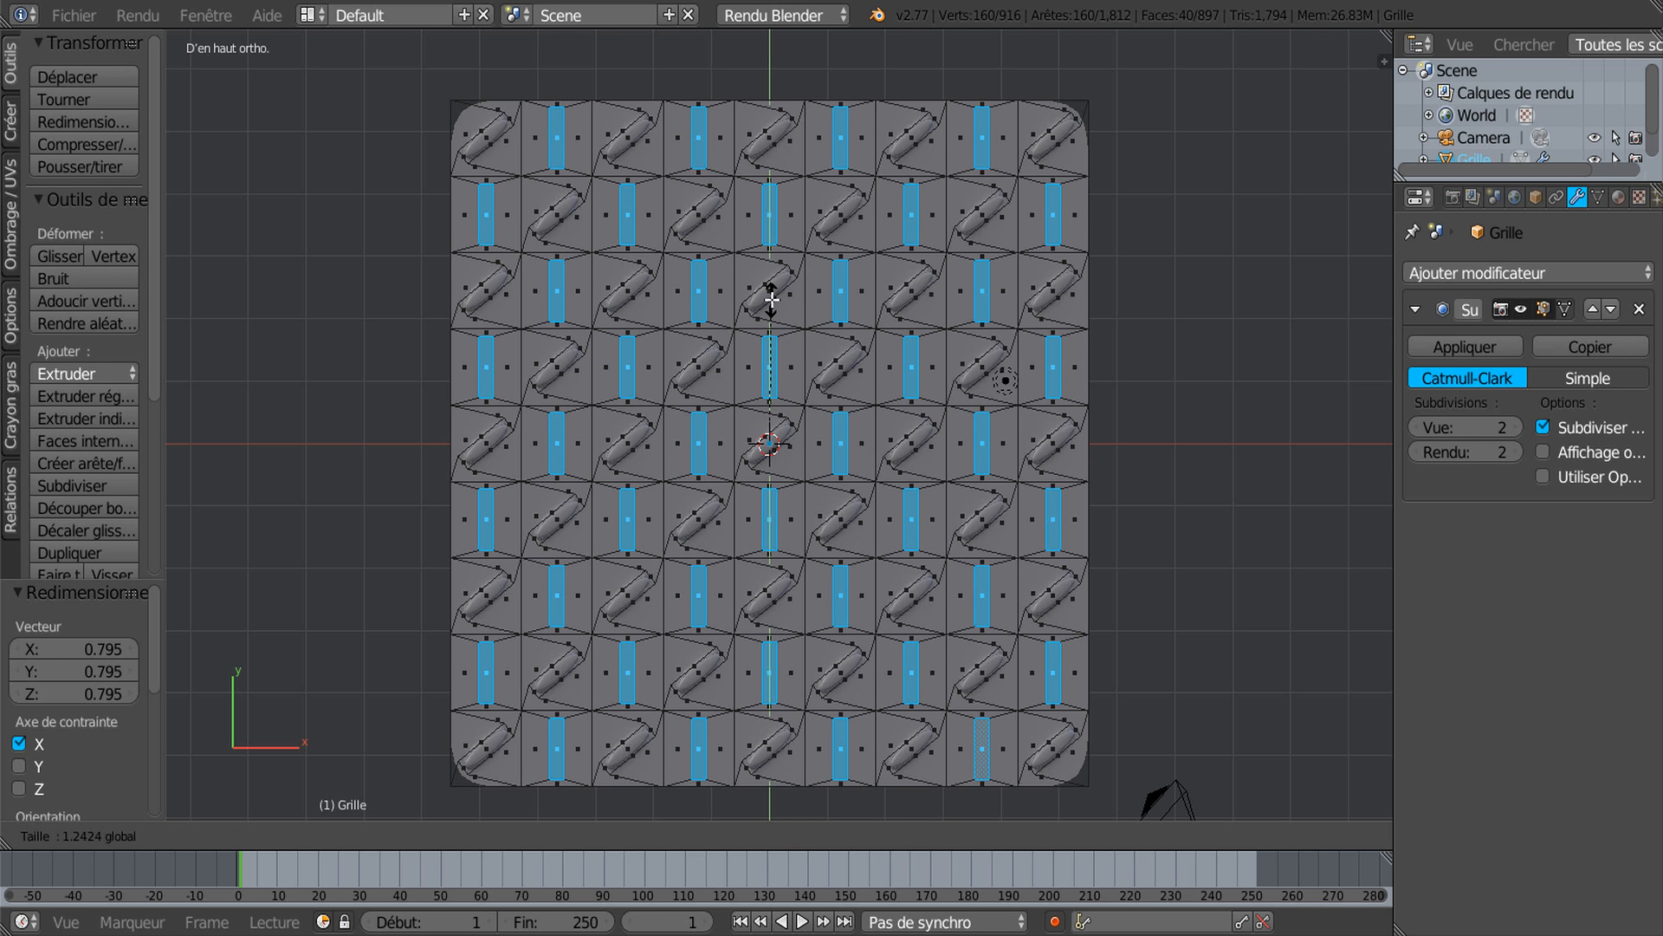
pyautogui.moveTo(771, 299); pyautogui.dragTo(772, 299)
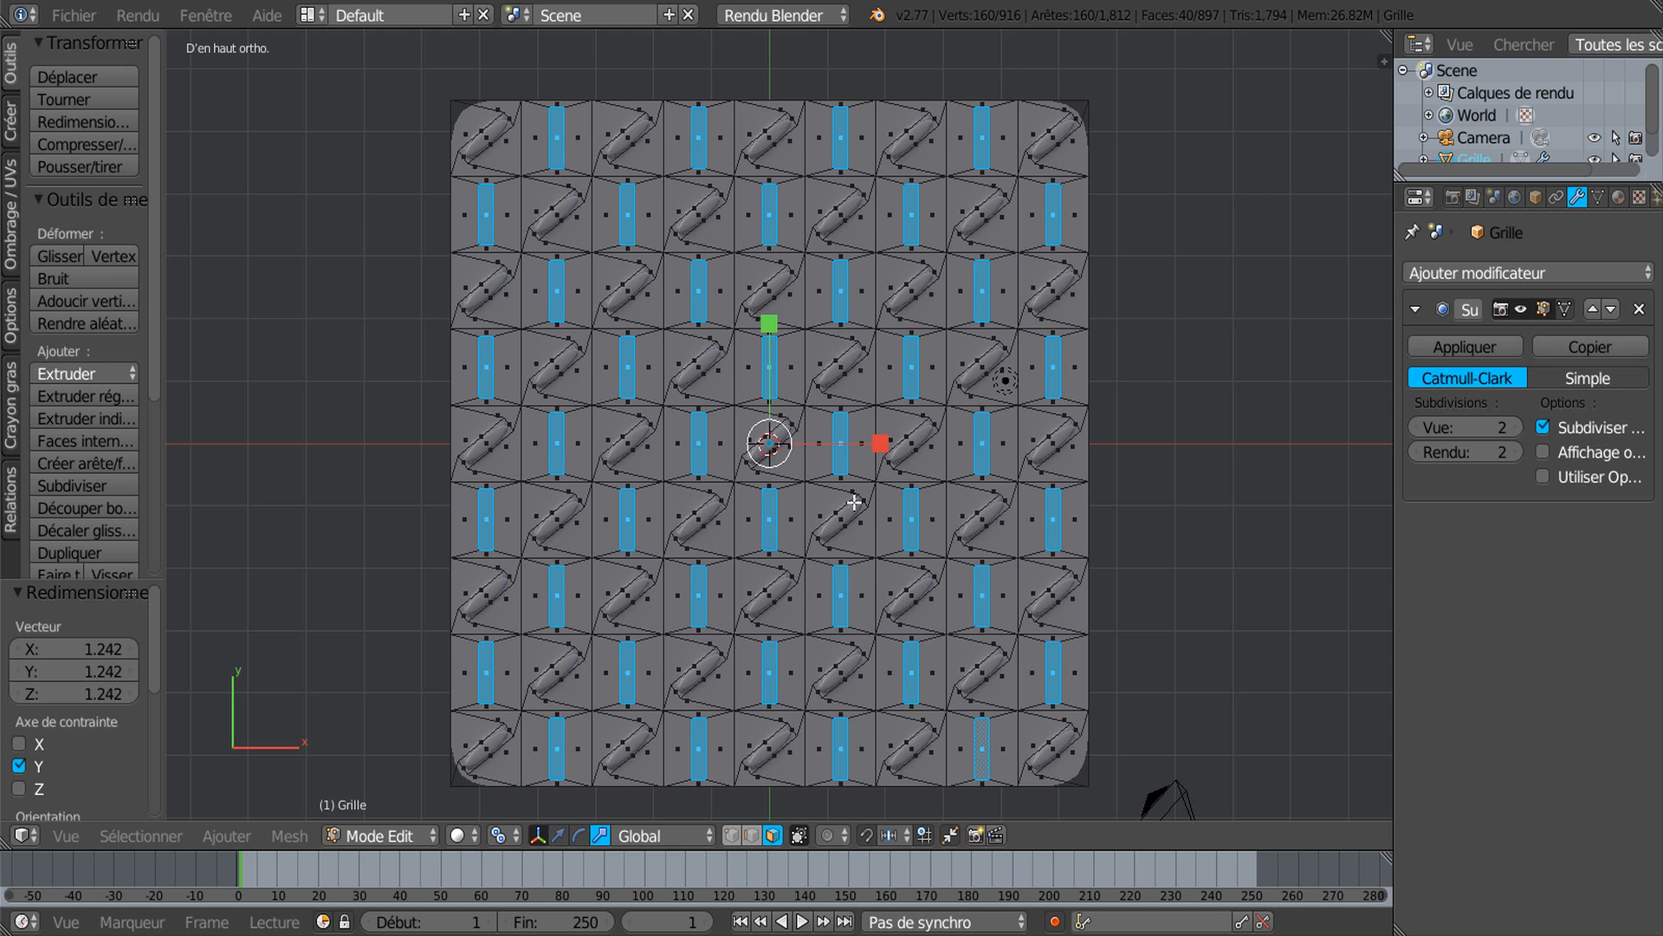
pyautogui.moveTo(872, 445); pyautogui.dragTo(871, 447)
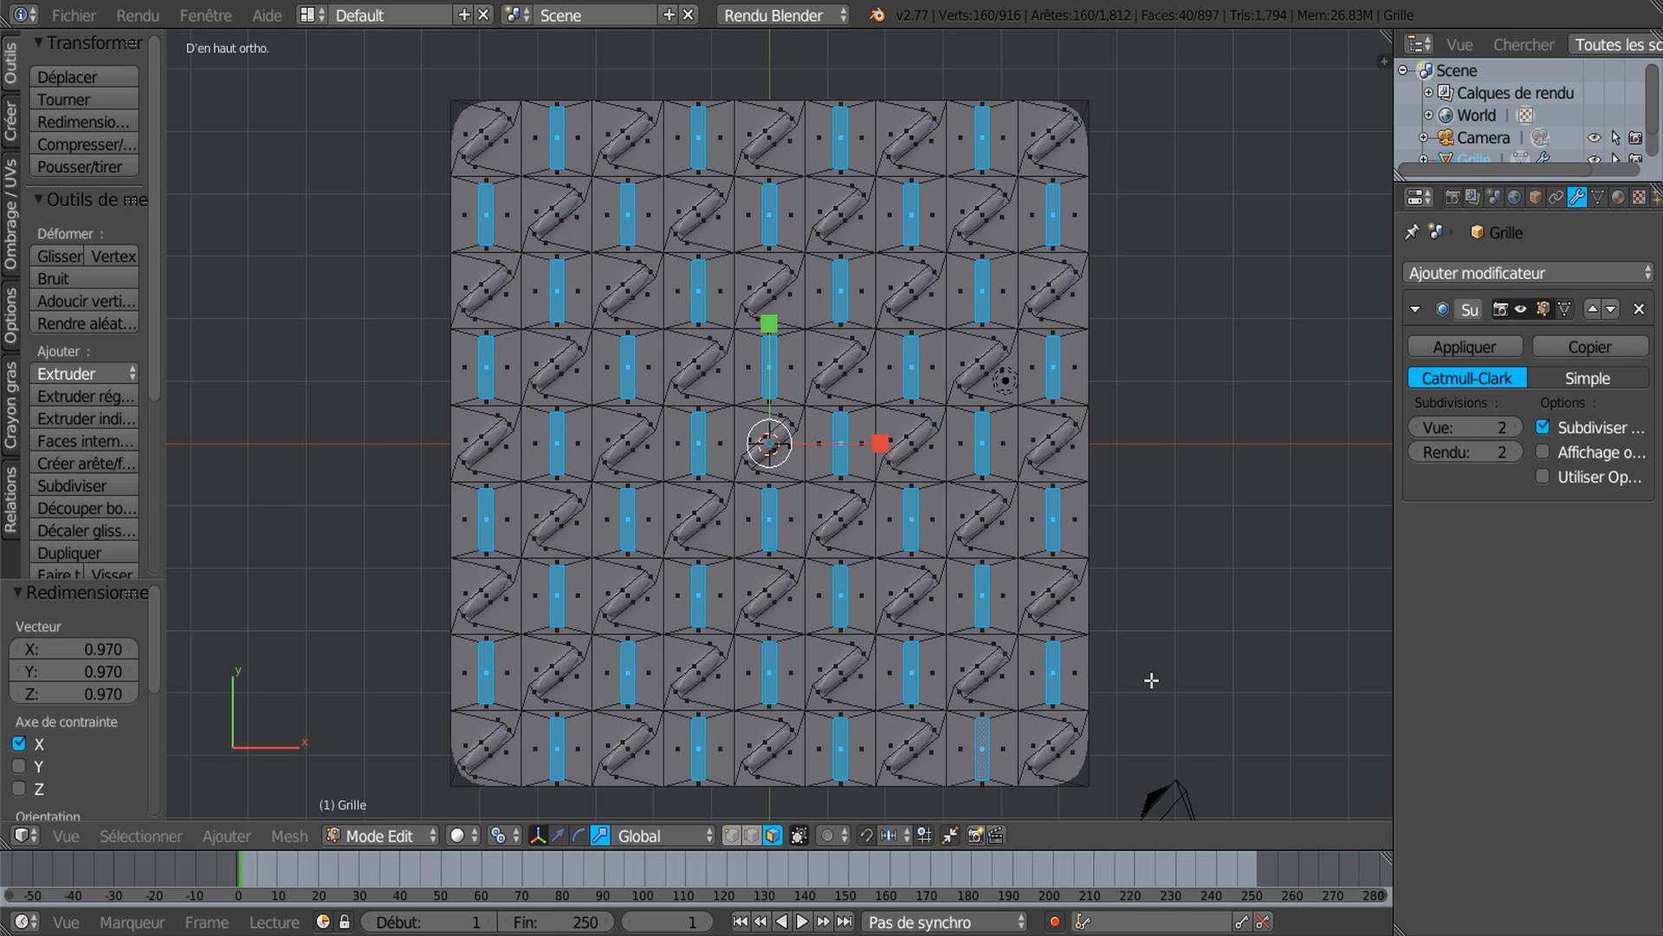
# Step: Extrude the upright strips in front view and raise the new faces 0.05 along Z
pyautogui.press('KP_1')
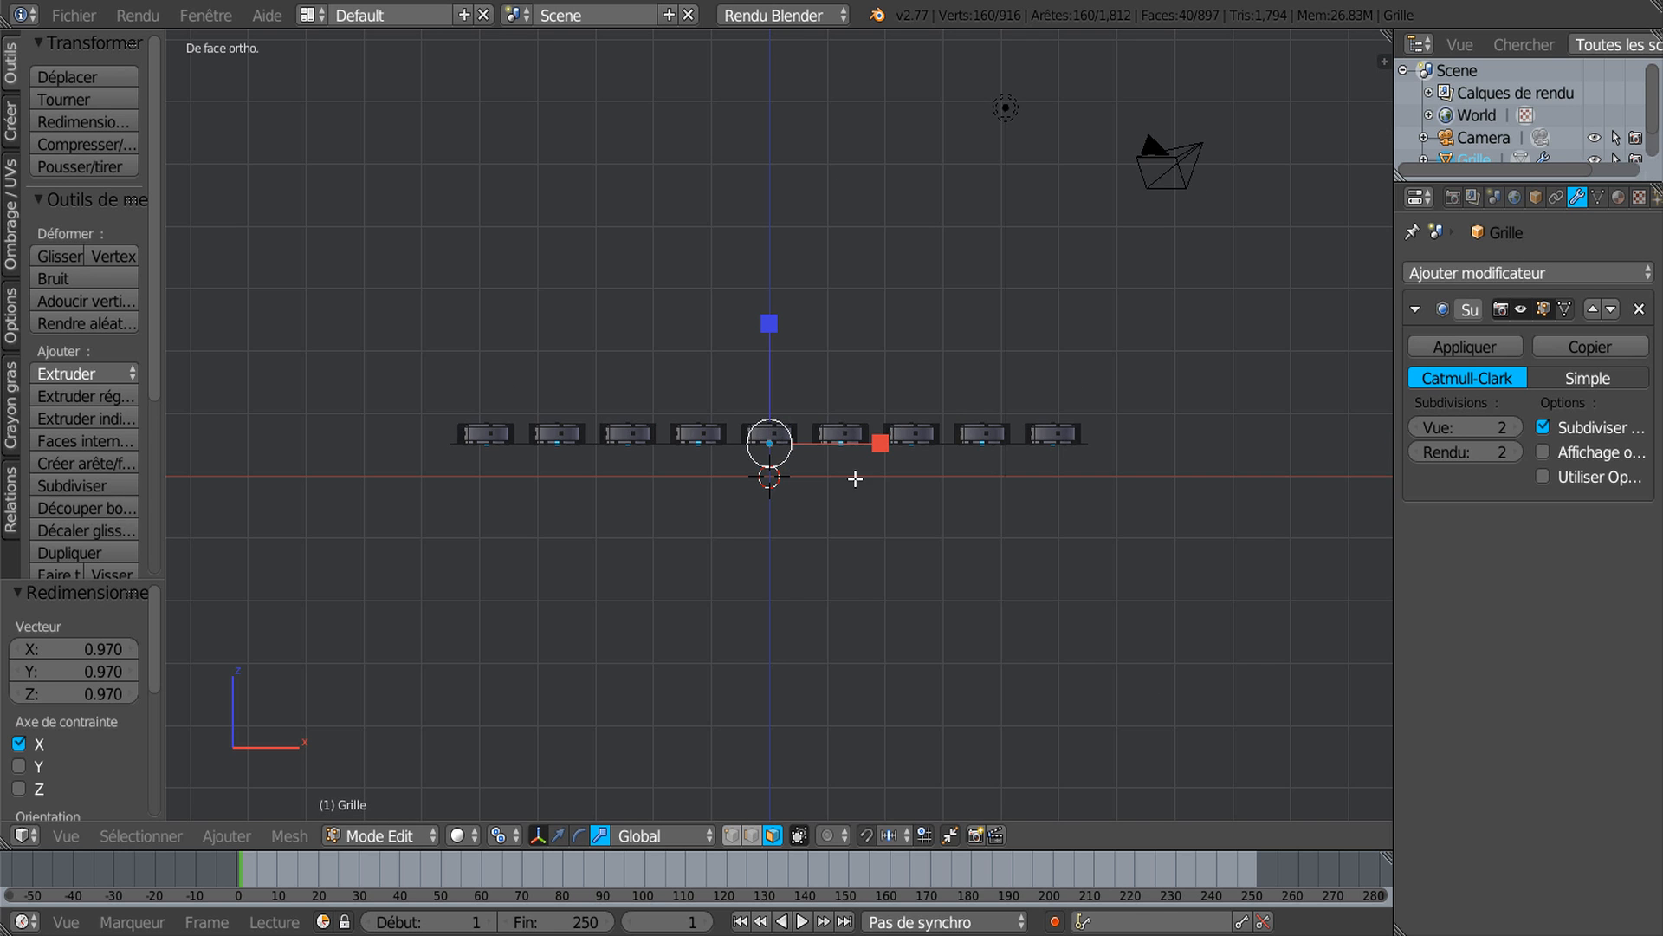
pyautogui.scroll(2, 850, 468)
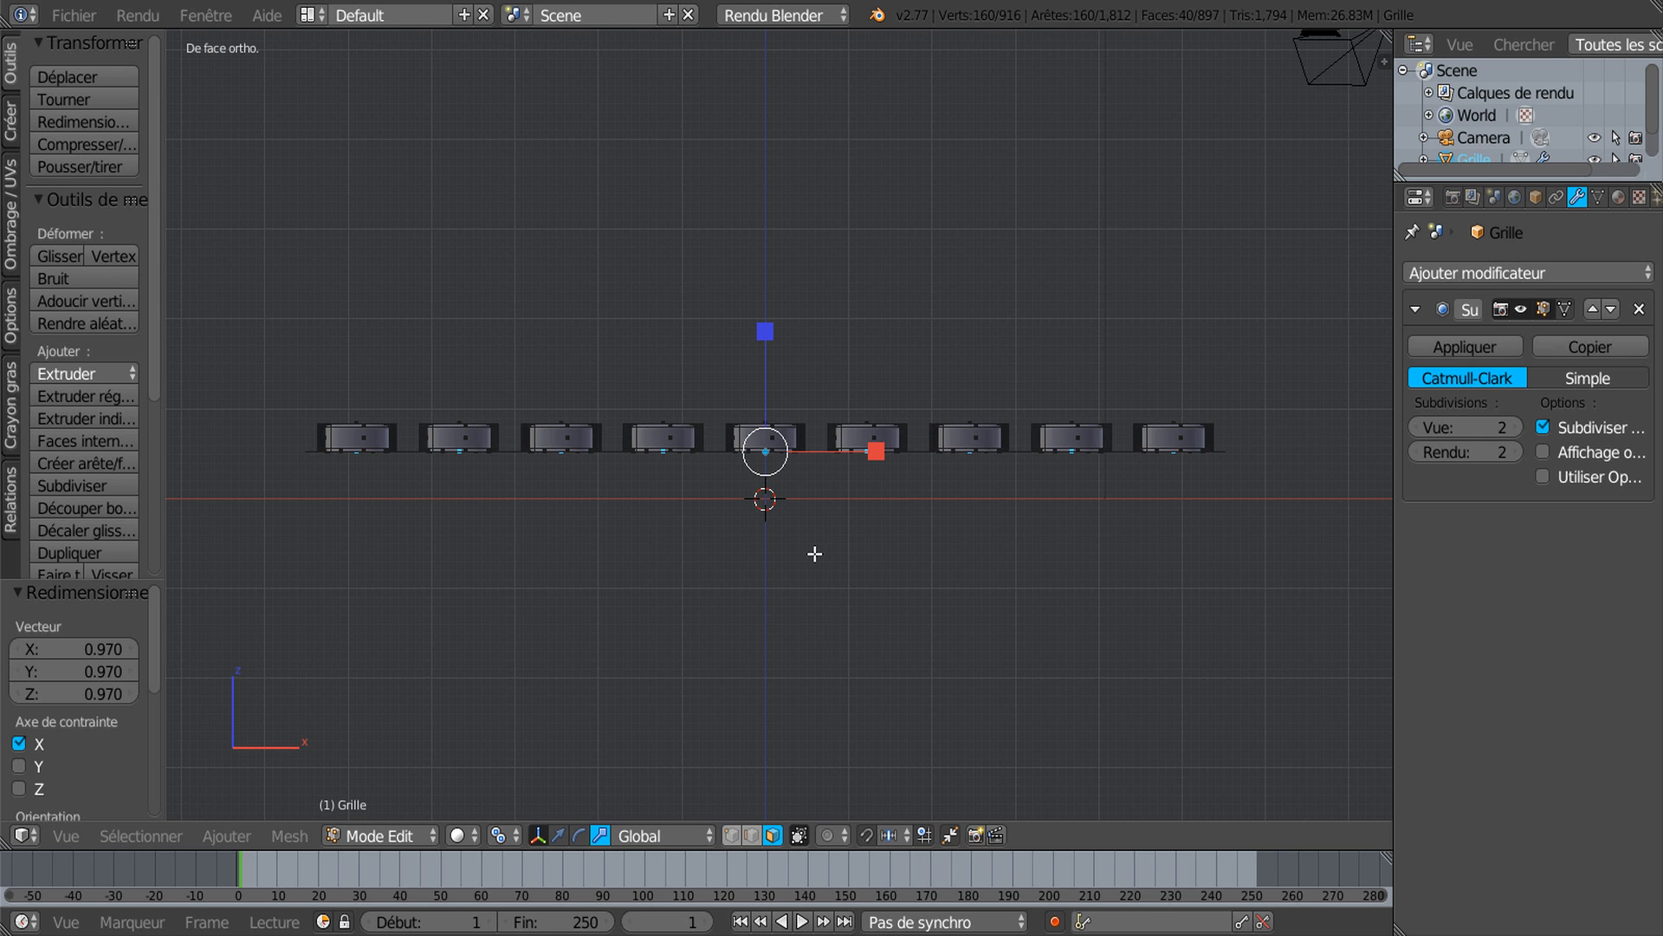
pyautogui.click(560, 835)
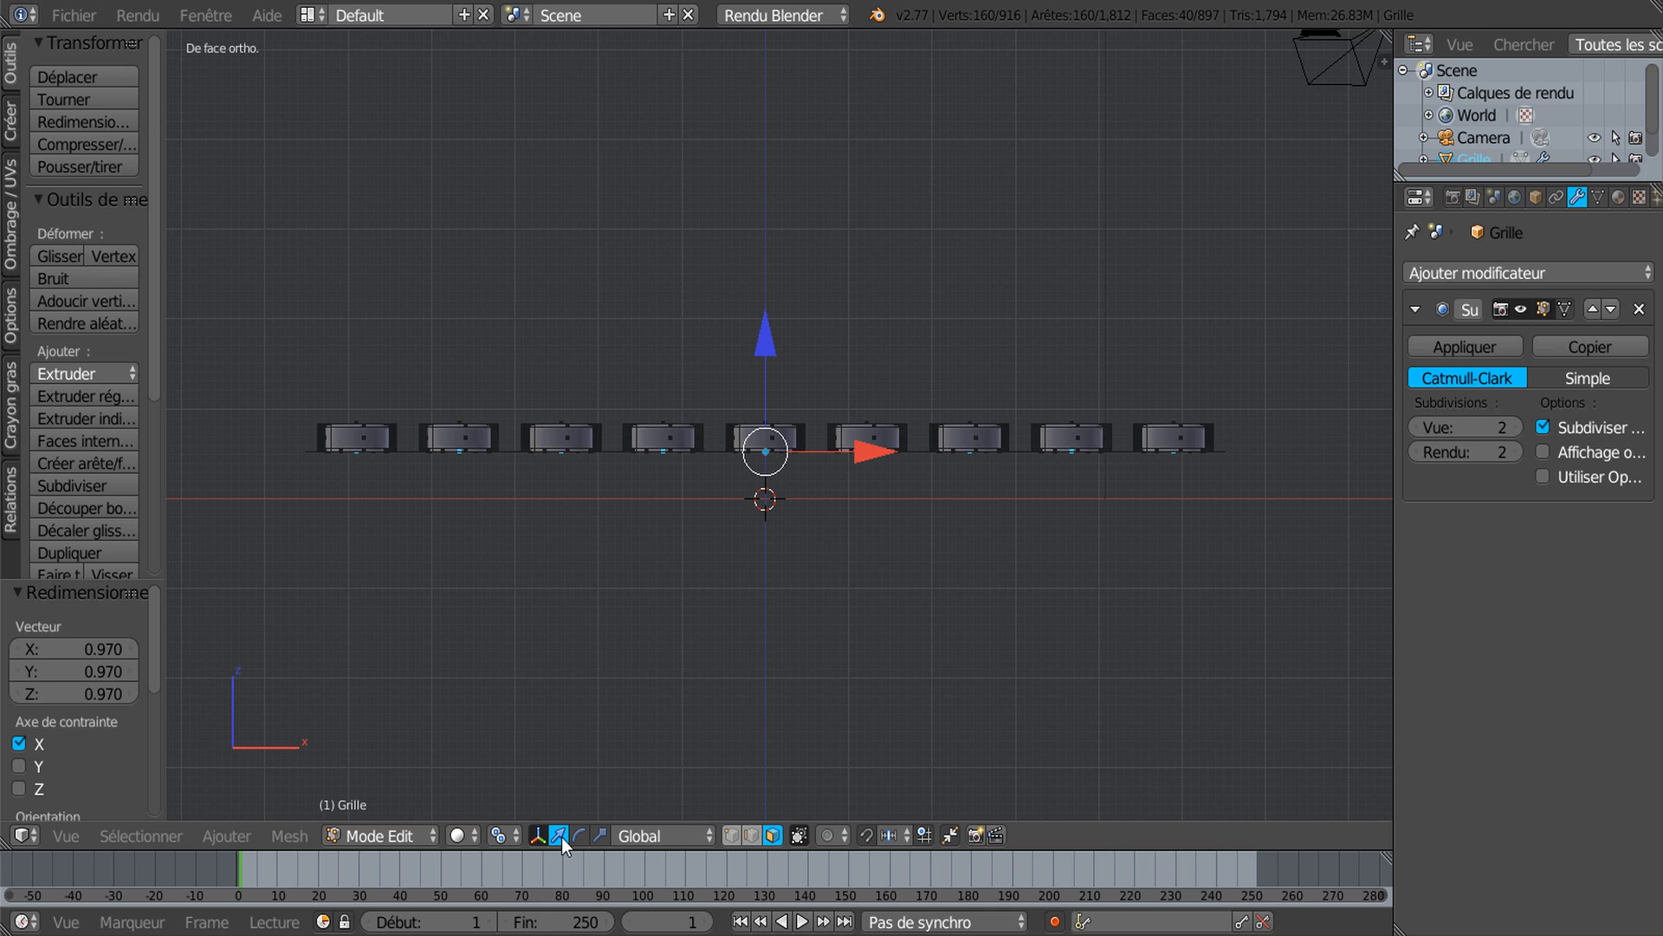
pyautogui.press('e')
pyautogui.rightClick(815, 666)
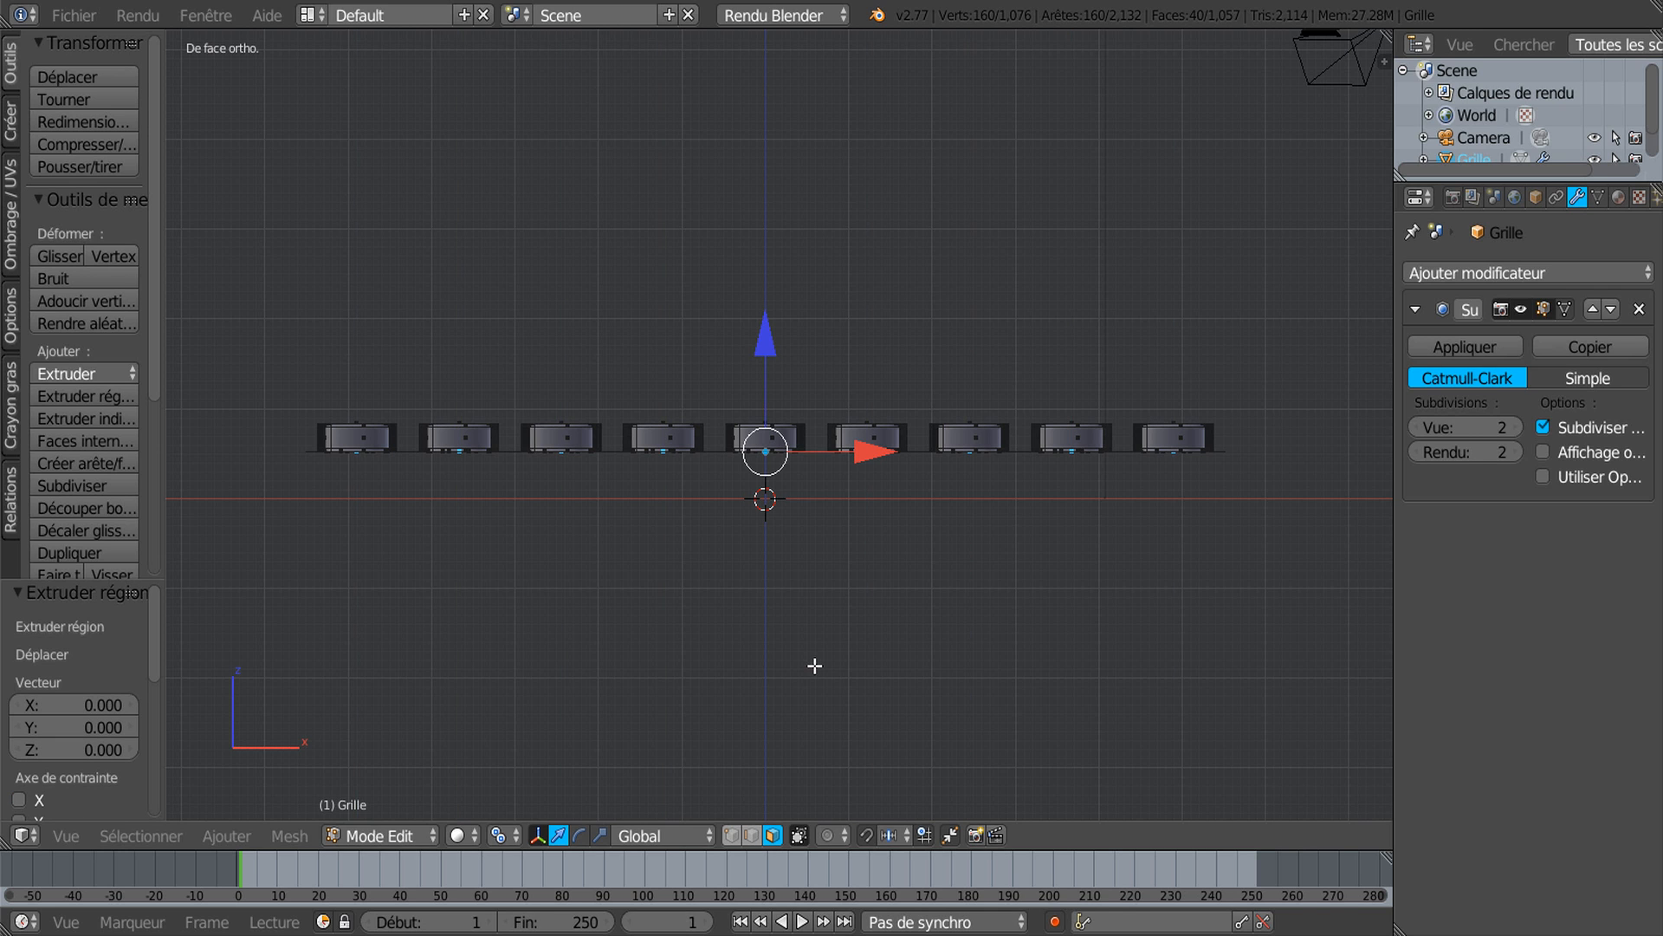
pyautogui.click(766, 343)
pyautogui.moveTo(765, 343); pyautogui.dragTo(772, 343)
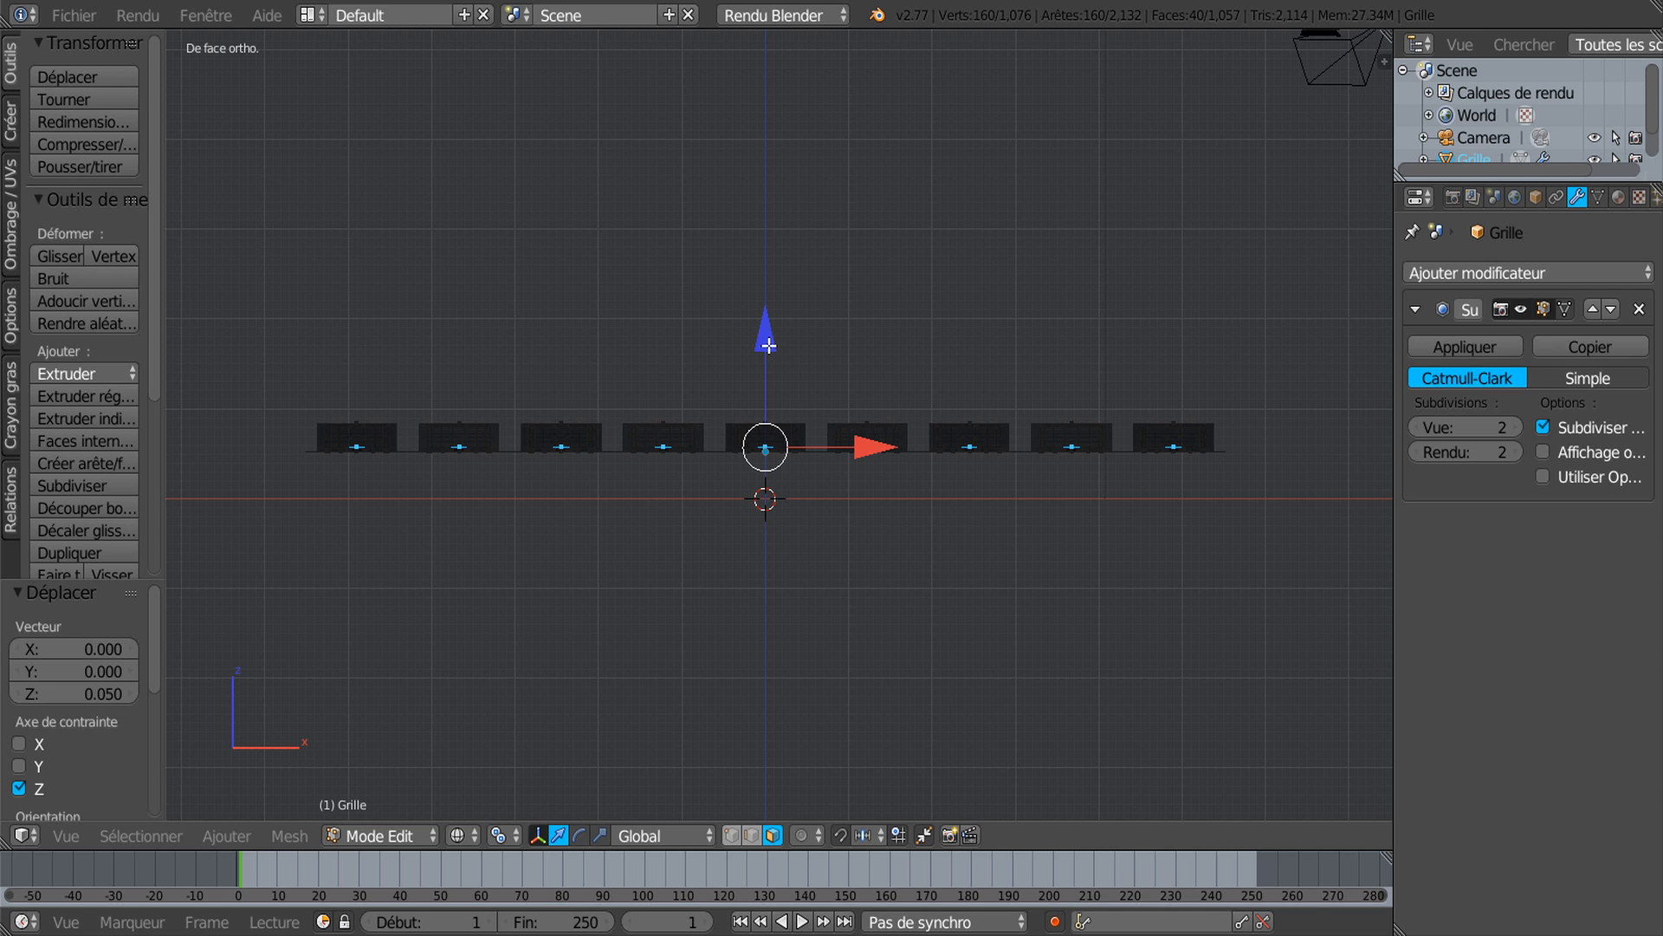
# Step: Extrude the upright strips again in front view and raise the new faces 0.062 along Z
pyautogui.click(768, 345)
pyautogui.click(769, 345)
pyautogui.click(768, 345)
pyautogui.moveTo(769, 330); pyautogui.dragTo(784, 287)
pyautogui.press('e')
pyautogui.rightClick(773, 322)
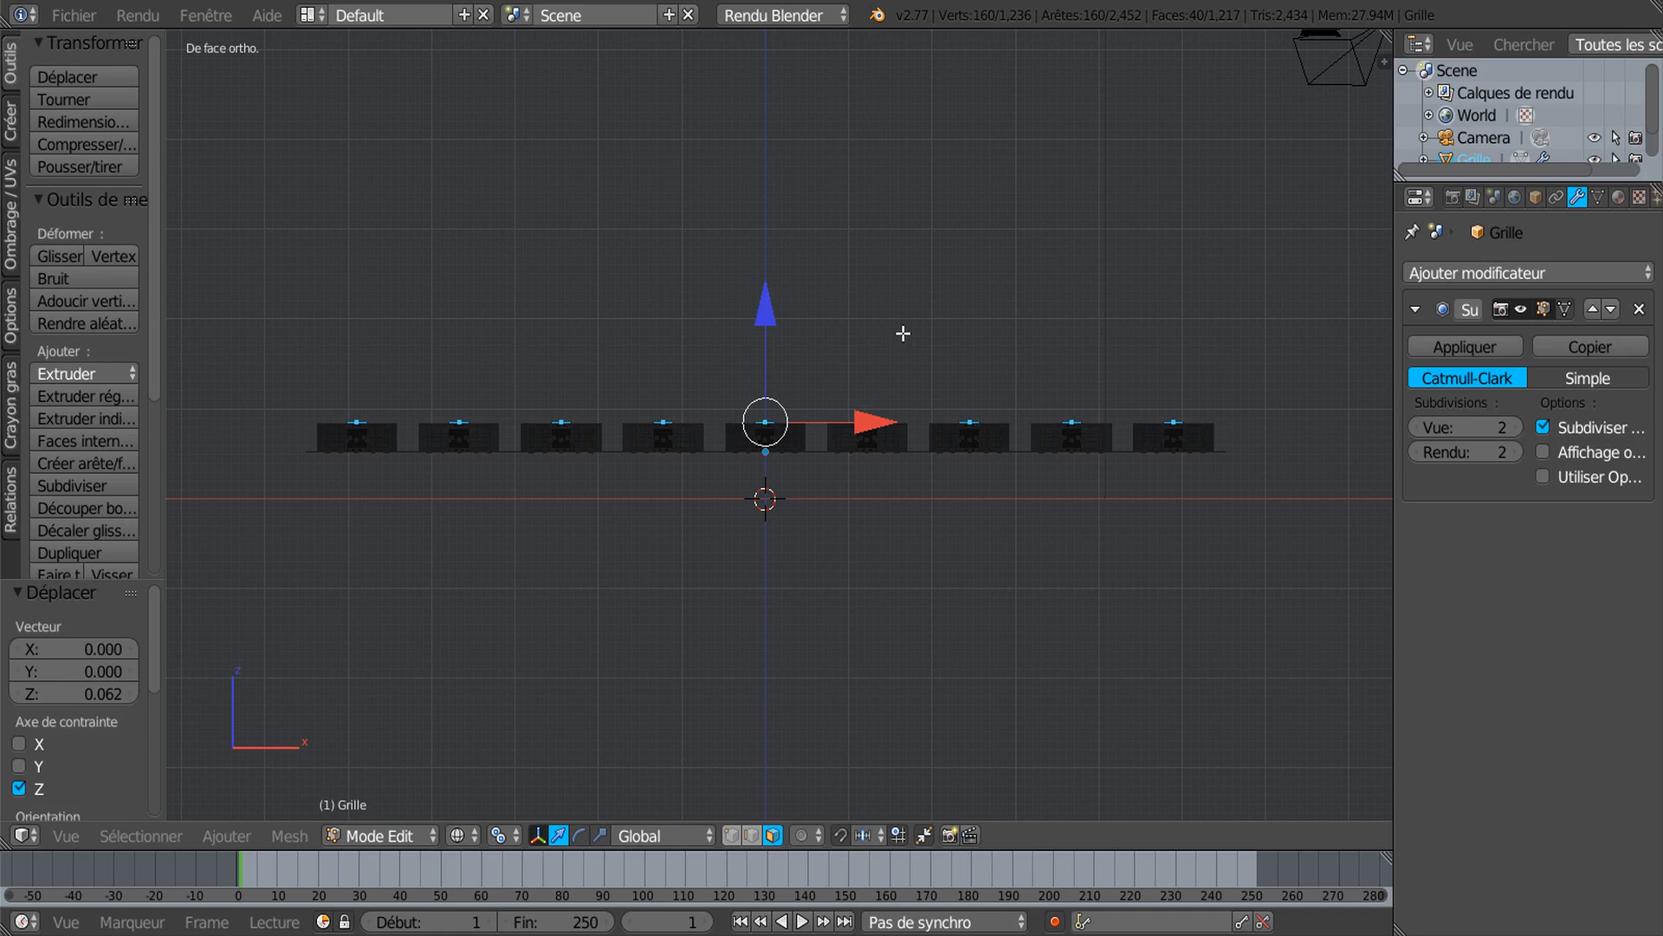
# Step: In Object Mode, select all objects and set the grid's Subdivision Surface view level to 3
pyautogui.press('Tab')
pyautogui.moveTo(902, 334); pyautogui.dragTo(1079, 582, button='middle')
pyautogui.scroll(-3, 1083, 491)
pyautogui.press('a')
pyautogui.press('a')
pyautogui.moveTo(1002, 544); pyautogui.dragTo(1101, 556, button='middle')
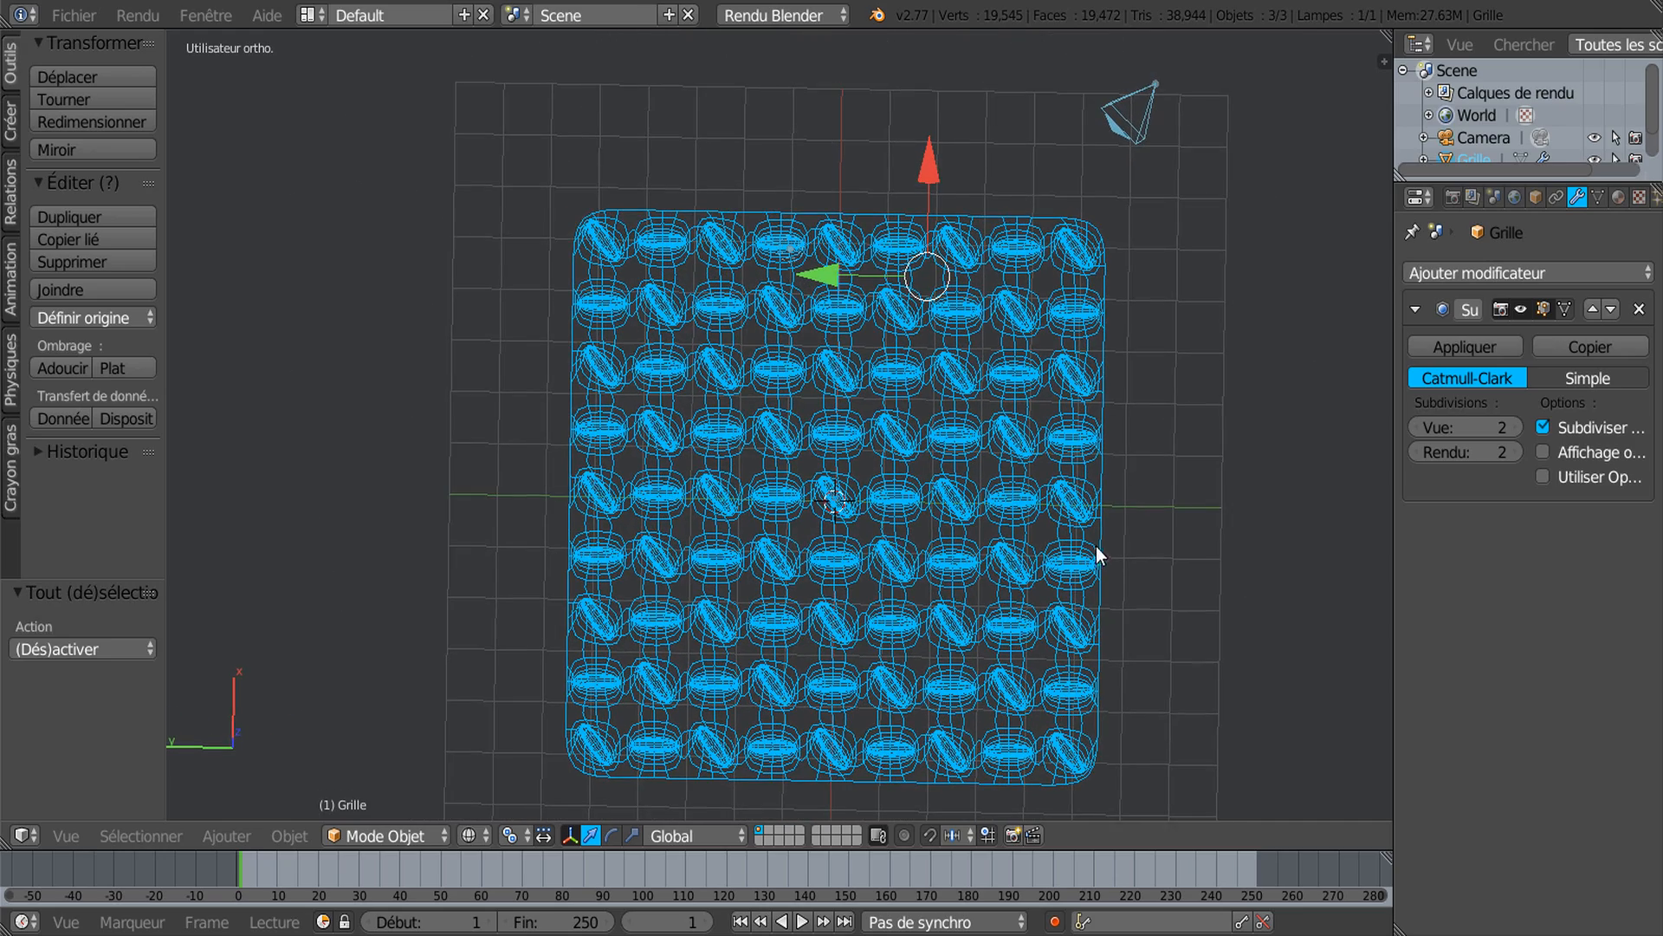
pyautogui.click(1414, 428)
pyautogui.click(1518, 425)
pyautogui.click(1515, 425)
# Step: Switch the viewport to solid shading and inspect the raised strips across the plate
pyautogui.press('z')
pyautogui.scroll(-1, 1069, 486)
pyautogui.moveTo(1069, 487); pyautogui.dragTo(969, 595, button='middle')
pyautogui.scroll(-1, 970, 591)
pyautogui.scroll(2, 977, 597)
pyautogui.moveTo(988, 481); pyautogui.dragTo(979, 393, button='middle')
pyautogui.scroll(-1, 997, 458)
pyautogui.moveTo(996, 459); pyautogui.dragTo(1007, 560, button='middle')
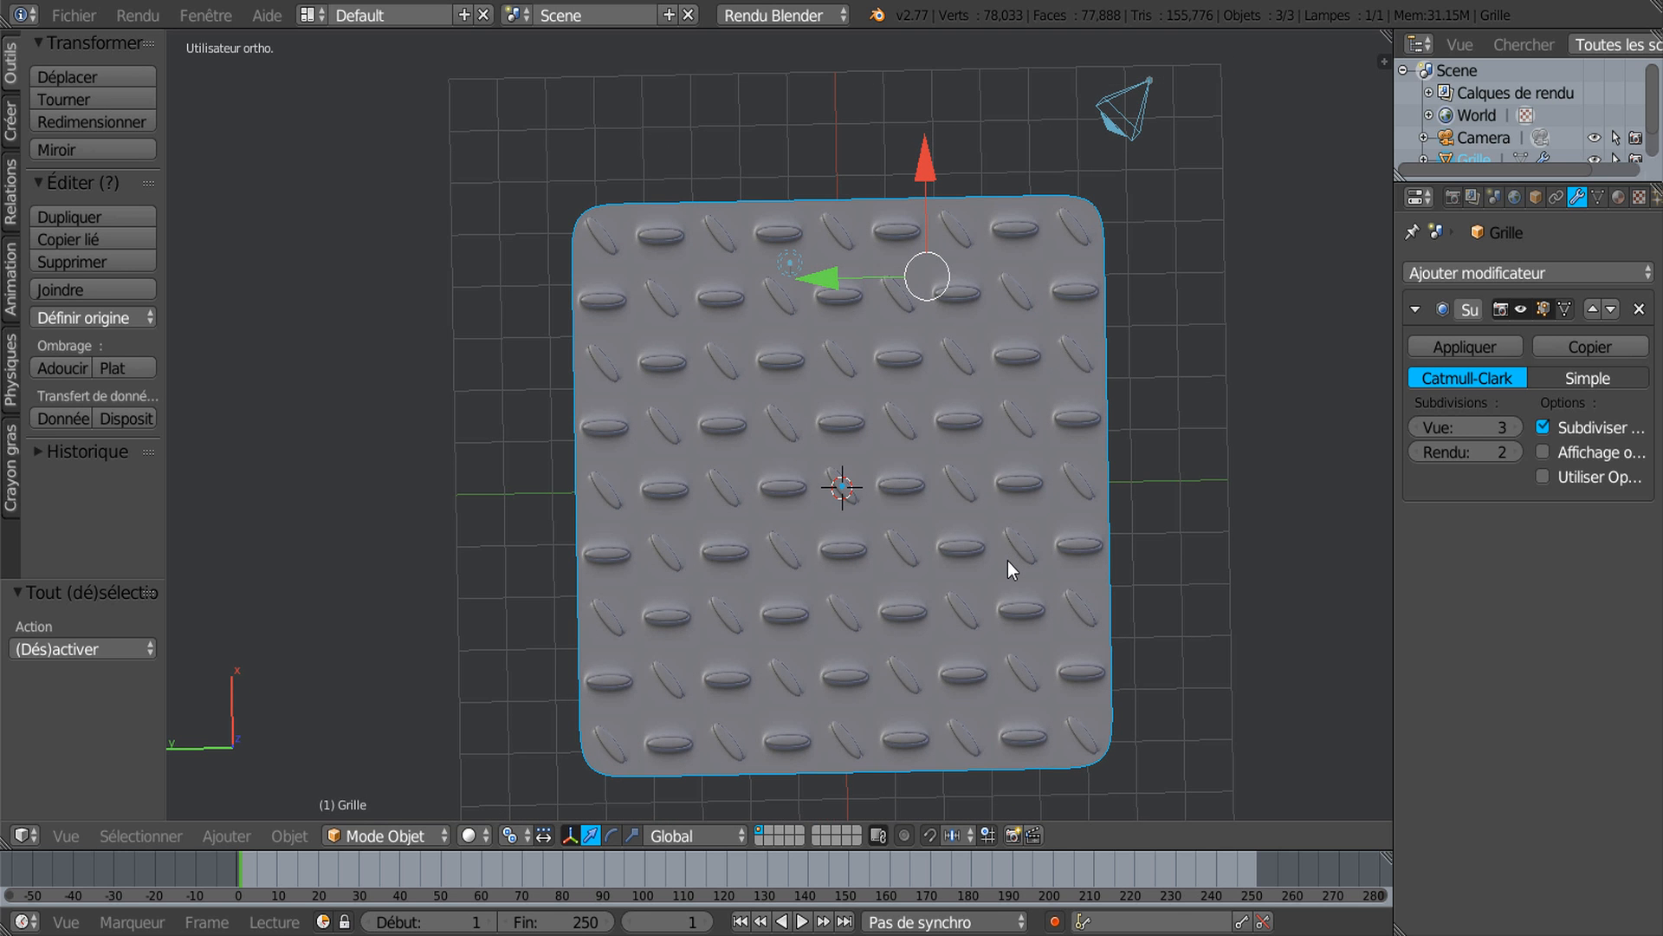
# Step: Undo the recent changes back to the state before the flat faces were inset into upright strips
pyautogui.hotkey('ctrl', '2')
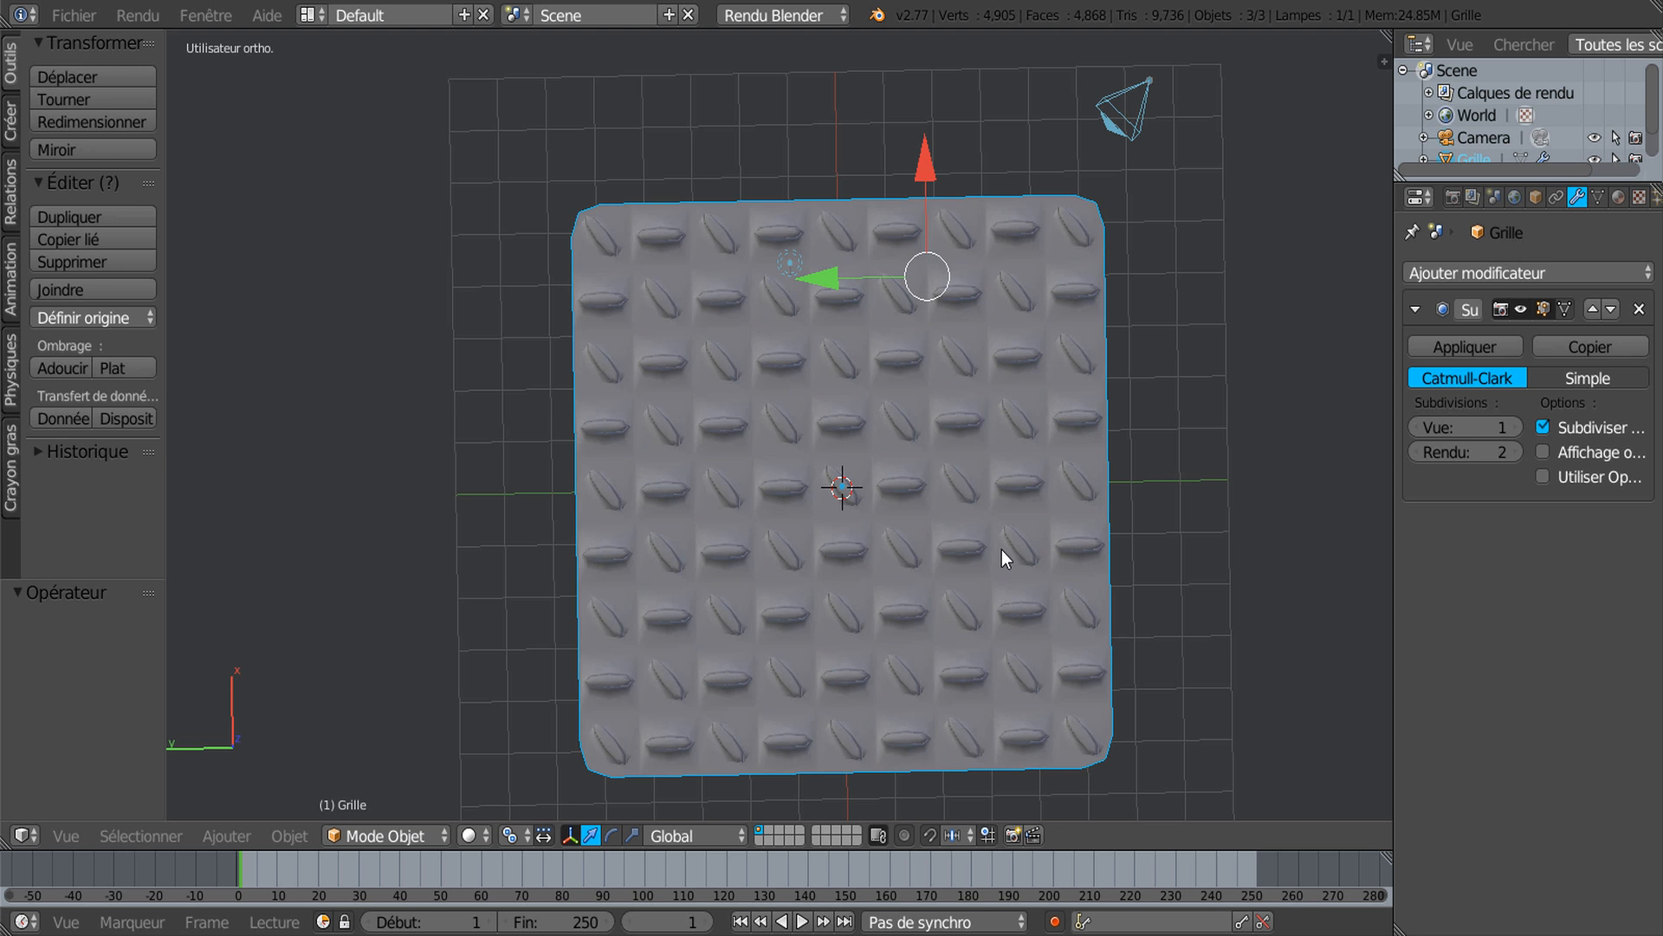
pyautogui.hotkey('ctrl', 'z')
pyautogui.hotkey('ctrl', 'z')
pyautogui.hotkey('ctrl', 'z')
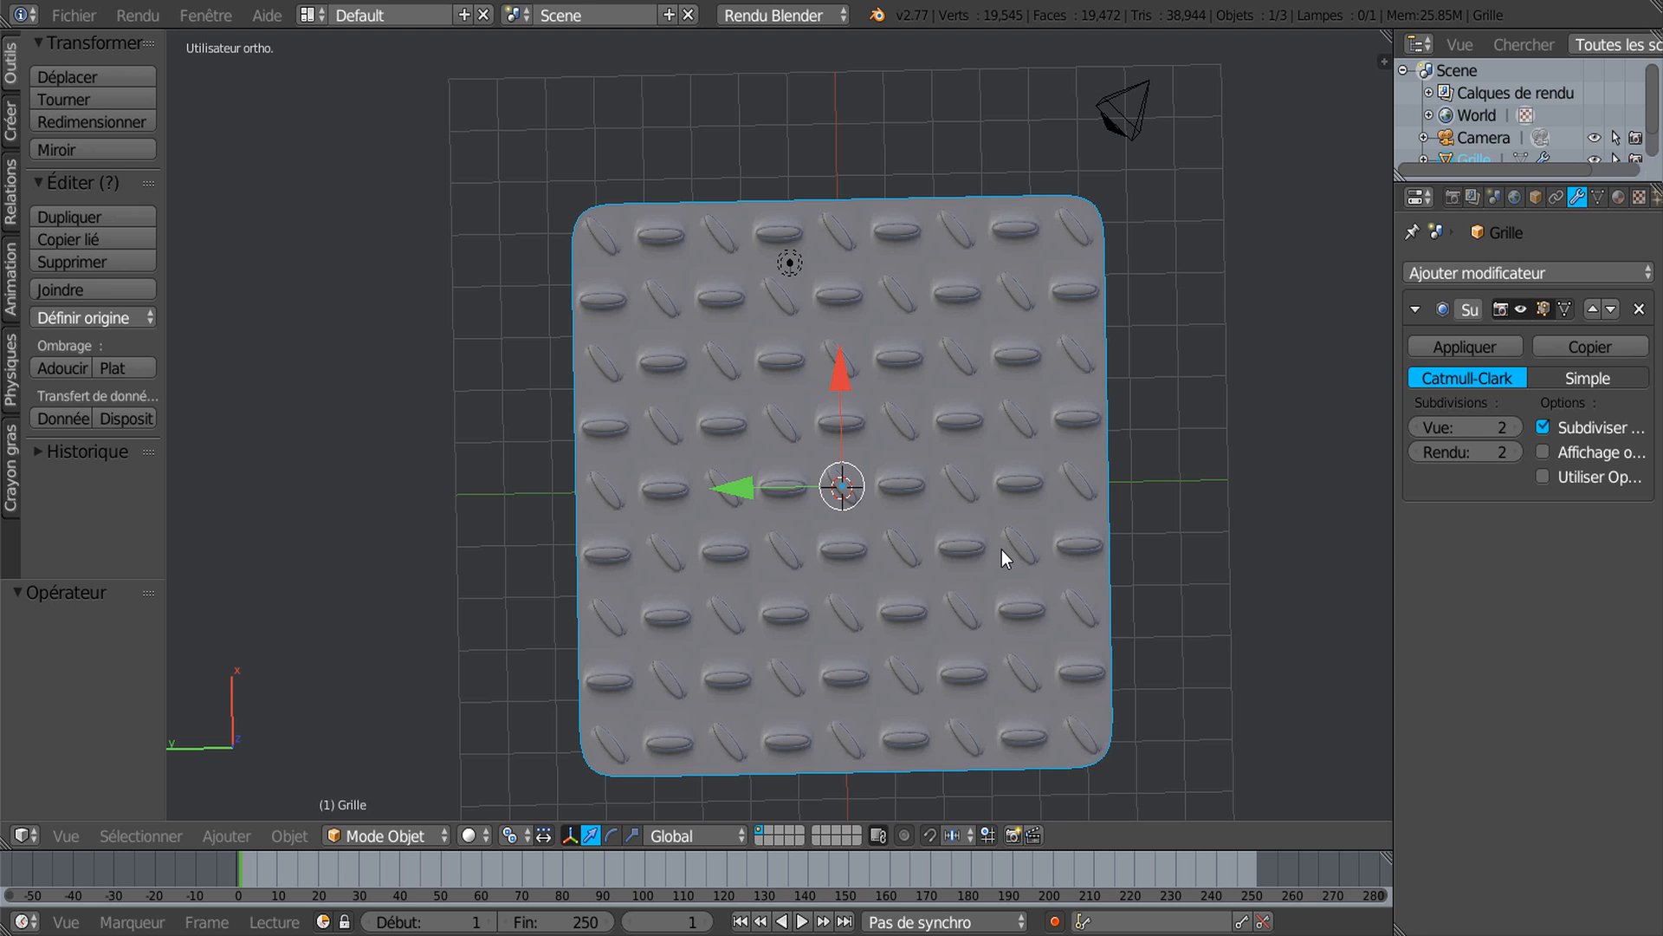
# Step: In Edit Mode from the top, reselect every flat square face between the diagonal strips, row by row over the whole grid
pyautogui.press('Tab')
pyautogui.moveTo(1089, 562); pyautogui.dragTo(859, 590, button='middle')
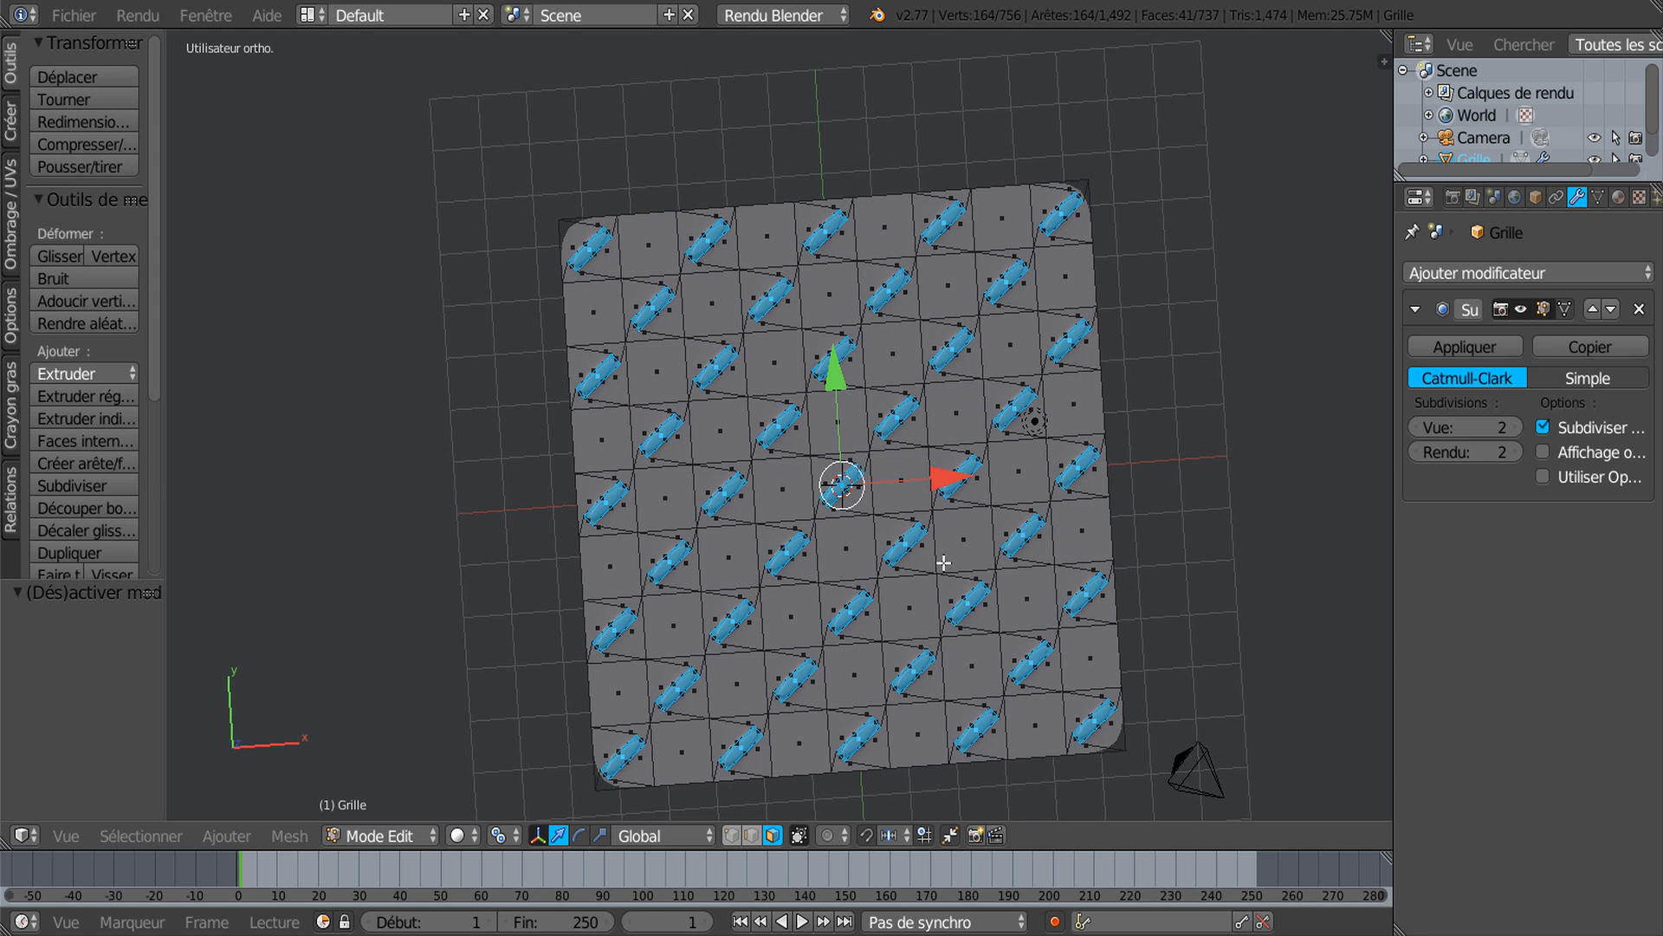
pyautogui.press('KP_7')
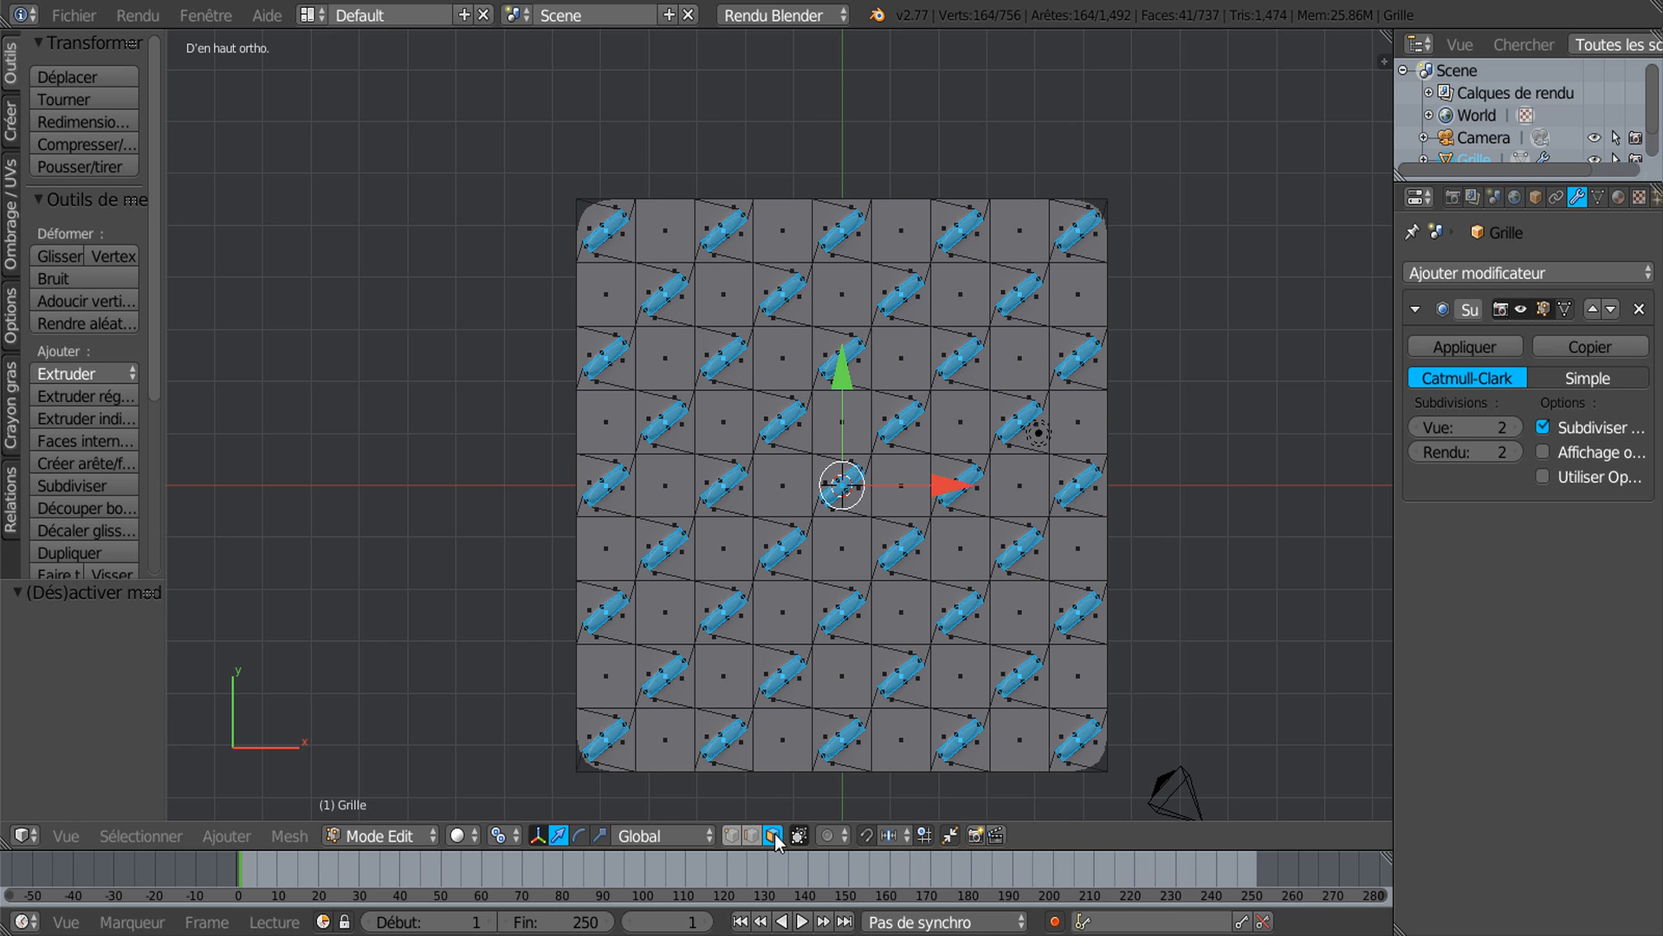
pyautogui.rightClick(676, 242)
pyautogui.keyDown('shift'); pyautogui.rightClick(793, 233); pyautogui.keyUp('shift')
pyautogui.keyDown('shift'); pyautogui.rightClick(879, 226); pyautogui.keyUp('shift')
pyautogui.keyDown('shift'); pyautogui.rightClick(988, 226); pyautogui.keyUp('shift')
pyautogui.keyDown('shift'); pyautogui.rightClick(1082, 291); pyautogui.keyUp('shift')
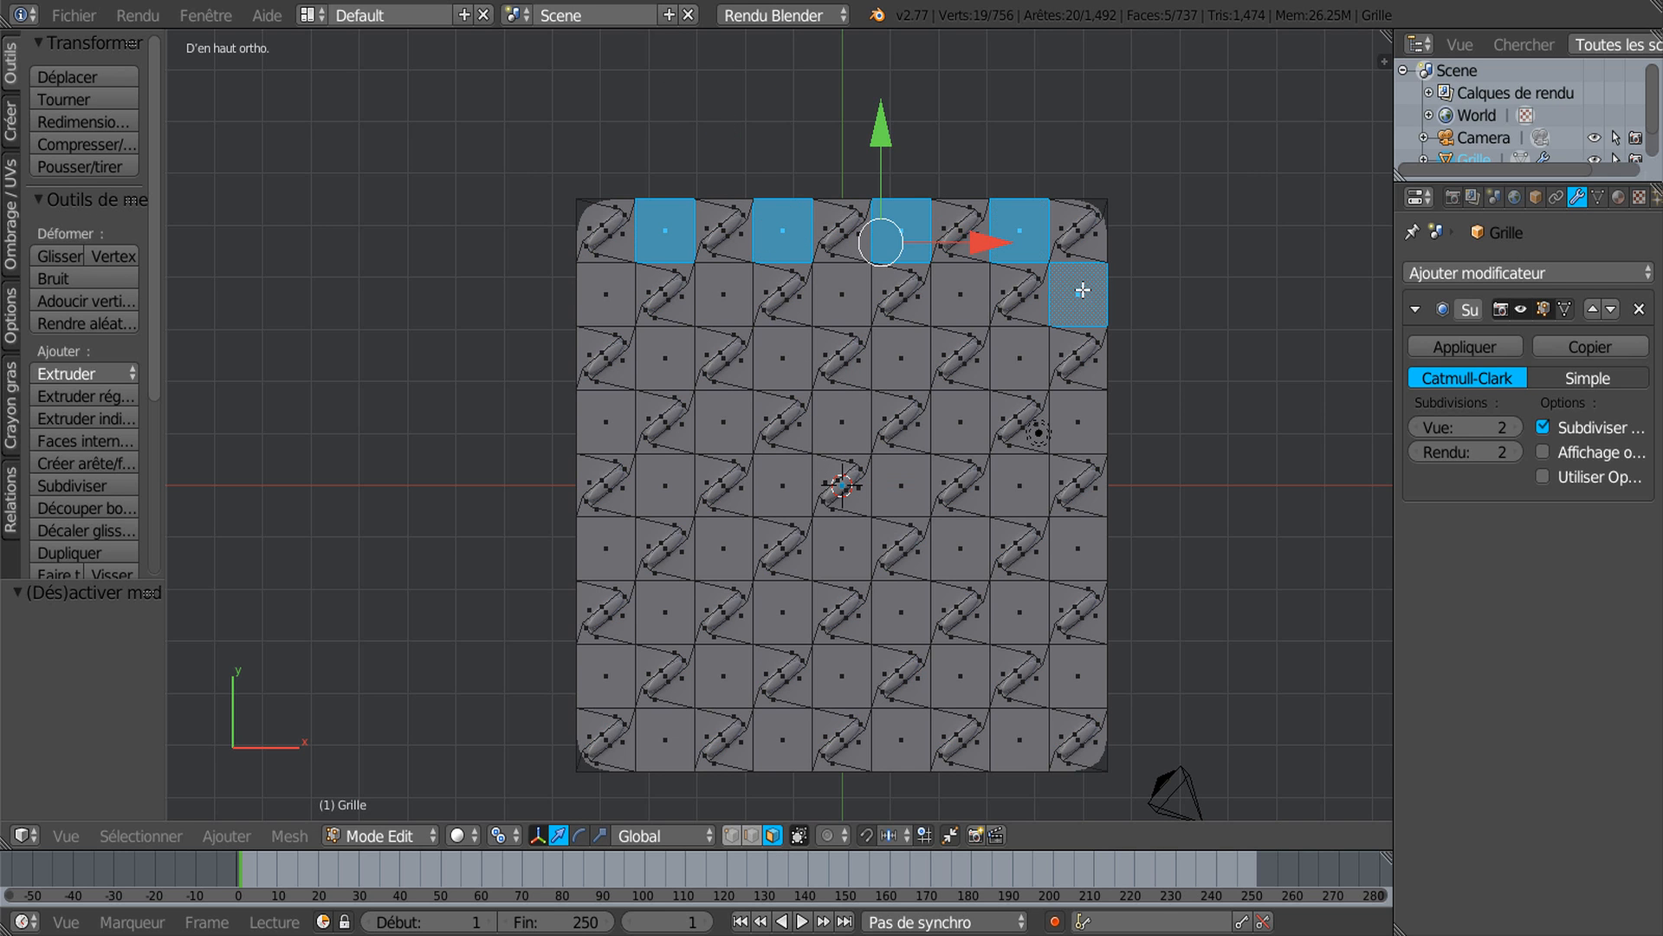
pyautogui.keyDown('shift'); pyautogui.rightClick(965, 298); pyautogui.keyUp('shift')
pyautogui.keyDown('shift'); pyautogui.rightClick(824, 301); pyautogui.keyUp('shift')
pyautogui.keyDown('shift'); pyautogui.rightClick(740, 303); pyautogui.keyUp('shift')
pyautogui.keyDown('shift'); pyautogui.rightClick(617, 303); pyautogui.keyUp('shift')
pyautogui.keyDown('shift'); pyautogui.rightClick(643, 347); pyautogui.keyUp('shift')
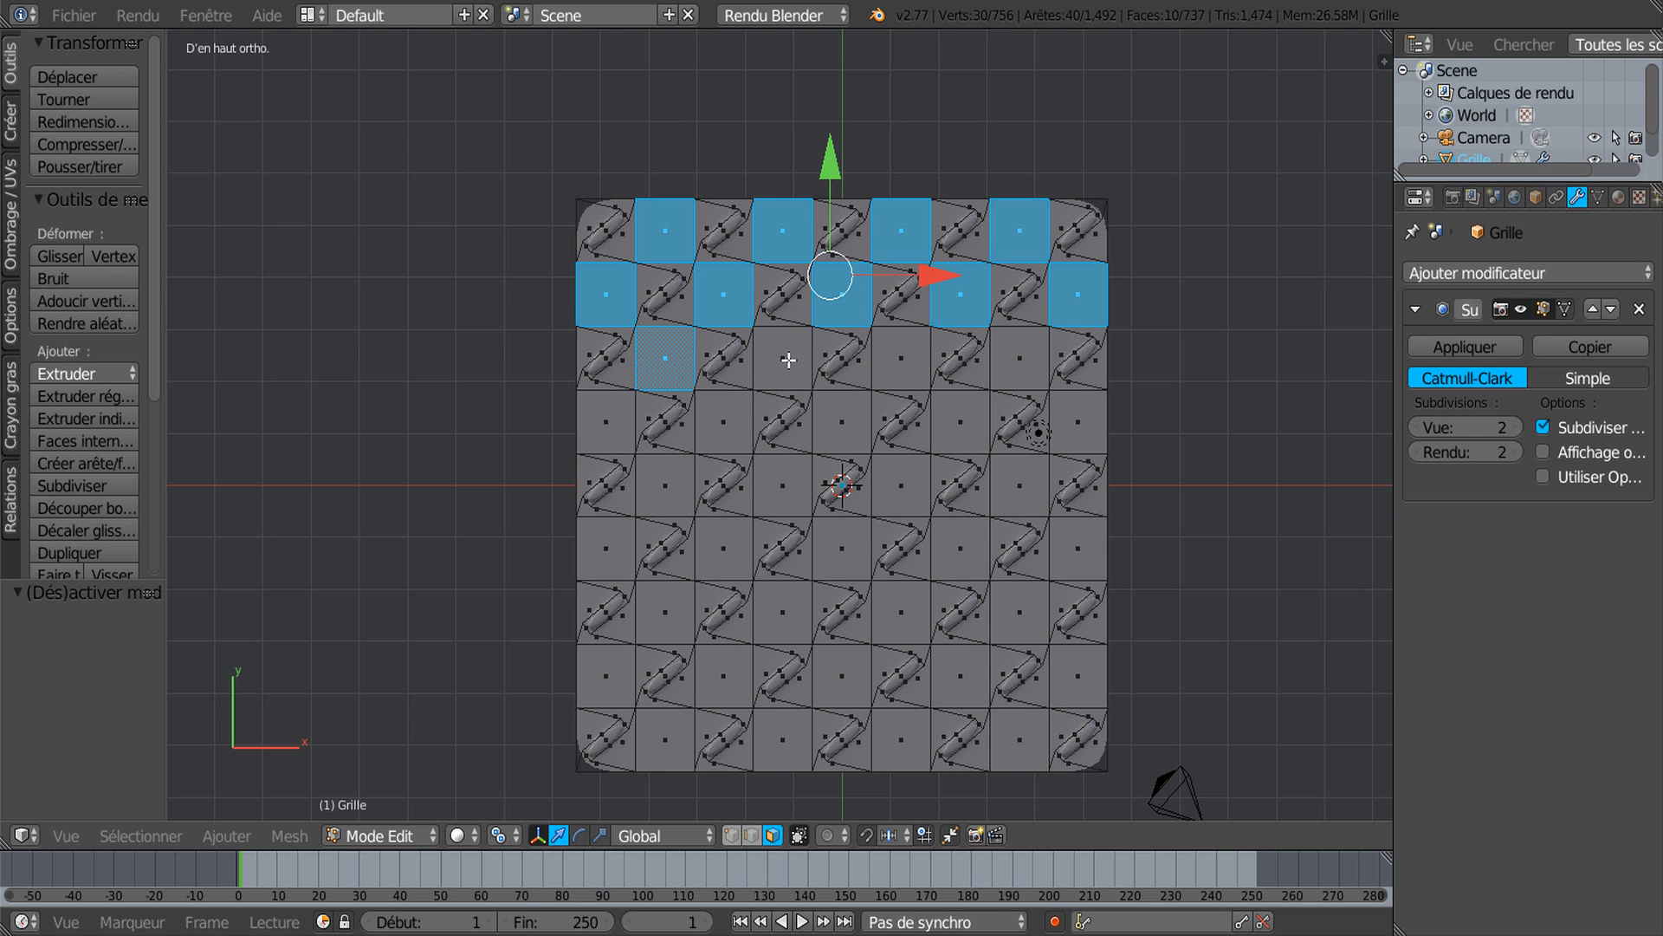
pyautogui.keyDown('shift'); pyautogui.rightClick(789, 360); pyautogui.keyUp('shift')
pyautogui.keyDown('shift'); pyautogui.rightClick(892, 352); pyautogui.keyUp('shift')
pyautogui.keyDown('shift'); pyautogui.rightClick(1028, 373); pyautogui.keyUp('shift')
pyautogui.keyDown('shift'); pyautogui.rightClick(1090, 418); pyautogui.keyUp('shift')
pyautogui.keyDown('shift'); pyautogui.rightClick(966, 425); pyautogui.keyUp('shift')
pyautogui.keyDown('shift'); pyautogui.rightClick(839, 428); pyautogui.keyUp('shift')
pyautogui.keyDown('shift'); pyautogui.rightClick(737, 420); pyautogui.keyUp('shift')
pyautogui.keyDown('shift'); pyautogui.rightClick(609, 428); pyautogui.keyUp('shift')
pyautogui.keyDown('shift'); pyautogui.rightClick(659, 478); pyautogui.keyUp('shift')
pyautogui.keyDown('shift'); pyautogui.rightClick(767, 485); pyautogui.keyUp('shift')
pyautogui.keyDown('shift'); pyautogui.rightClick(895, 487); pyautogui.keyUp('shift')
pyautogui.keyDown('shift'); pyautogui.rightClick(1031, 484); pyautogui.keyUp('shift')
pyautogui.keyDown('shift'); pyautogui.rightClick(1079, 557); pyautogui.keyUp('shift')
pyautogui.keyDown('shift'); pyautogui.rightClick(953, 549); pyautogui.keyUp('shift')
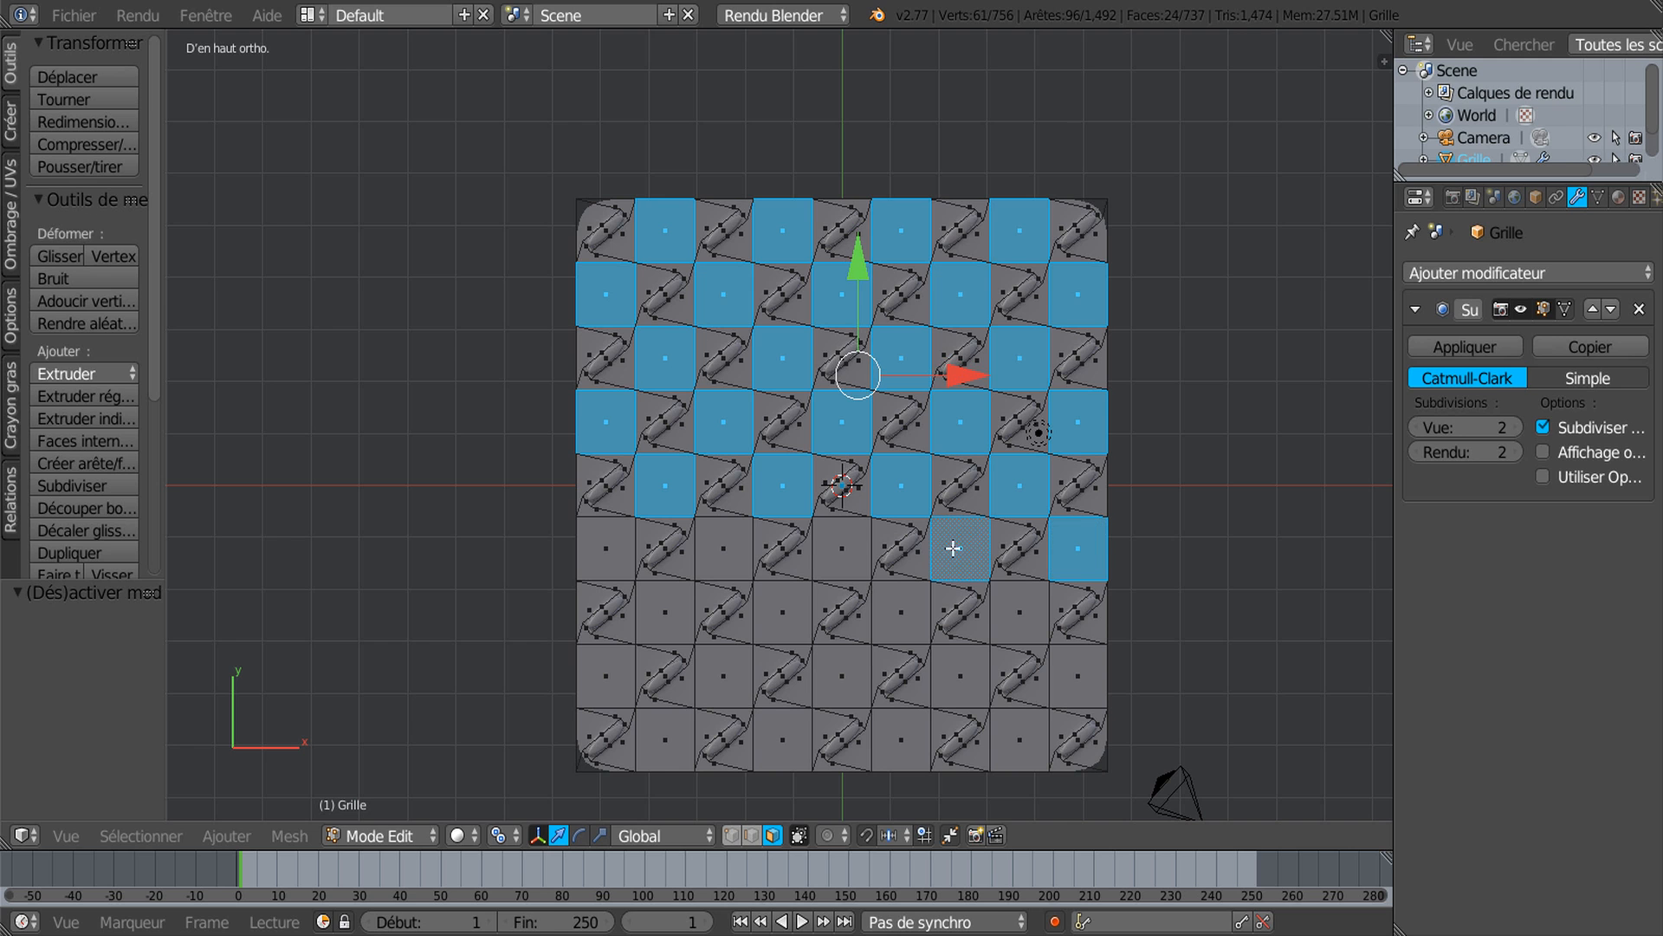
pyautogui.keyDown('shift'); pyautogui.rightClick(810, 553); pyautogui.keyUp('shift')
pyautogui.keyDown('shift'); pyautogui.rightClick(813, 559); pyautogui.keyUp('shift')
pyautogui.keyDown('shift'); pyautogui.rightClick(838, 554); pyautogui.keyUp('shift')
pyautogui.keyDown('shift'); pyautogui.rightClick(738, 559); pyautogui.keyUp('shift')
pyautogui.keyDown('shift'); pyautogui.rightClick(626, 546); pyautogui.keyUp('shift')
pyautogui.keyDown('shift'); pyautogui.rightClick(693, 592); pyautogui.keyUp('shift')
pyautogui.keyDown('shift'); pyautogui.rightClick(782, 605); pyautogui.keyUp('shift')
pyautogui.keyDown('shift'); pyautogui.rightClick(903, 614); pyautogui.keyUp('shift')
pyautogui.keyDown('shift'); pyautogui.rightClick(1036, 614); pyautogui.keyUp('shift')
pyautogui.keyDown('shift'); pyautogui.rightClick(1089, 660); pyautogui.keyUp('shift')
pyautogui.keyDown('shift'); pyautogui.rightClick(963, 679); pyautogui.keyUp('shift')
pyautogui.keyDown('shift'); pyautogui.rightClick(845, 682); pyautogui.keyUp('shift')
pyautogui.keyDown('shift'); pyautogui.rightClick(721, 673); pyautogui.keyUp('shift')
pyautogui.keyDown('shift'); pyautogui.rightClick(609, 679); pyautogui.keyUp('shift')
pyautogui.keyDown('shift'); pyautogui.rightClick(654, 726); pyautogui.keyUp('shift')
pyautogui.keyDown('shift'); pyautogui.rightClick(779, 741); pyautogui.keyUp('shift')
pyautogui.keyDown('shift'); pyautogui.rightClick(906, 741); pyautogui.keyUp('shift')
pyautogui.keyDown('shift'); pyautogui.rightClick(998, 733); pyautogui.keyUp('shift')
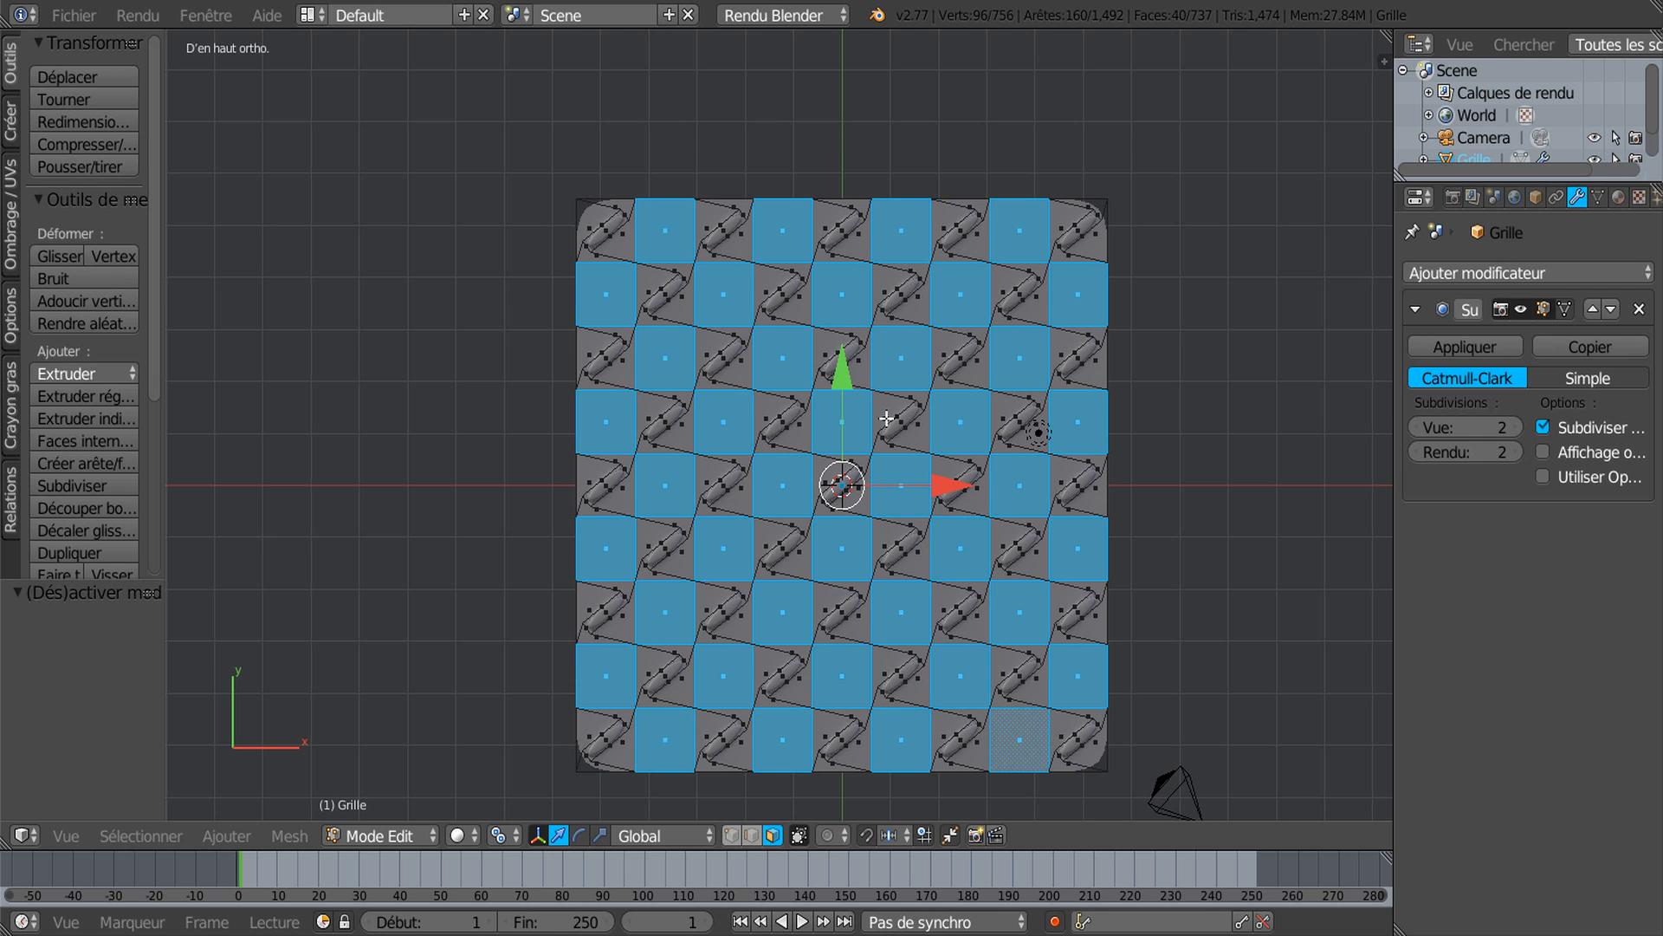
# Step: Inset the selected flat faces by about 0.069 and stretch the inner squares along Y by about 1.959
pyautogui.press('i')
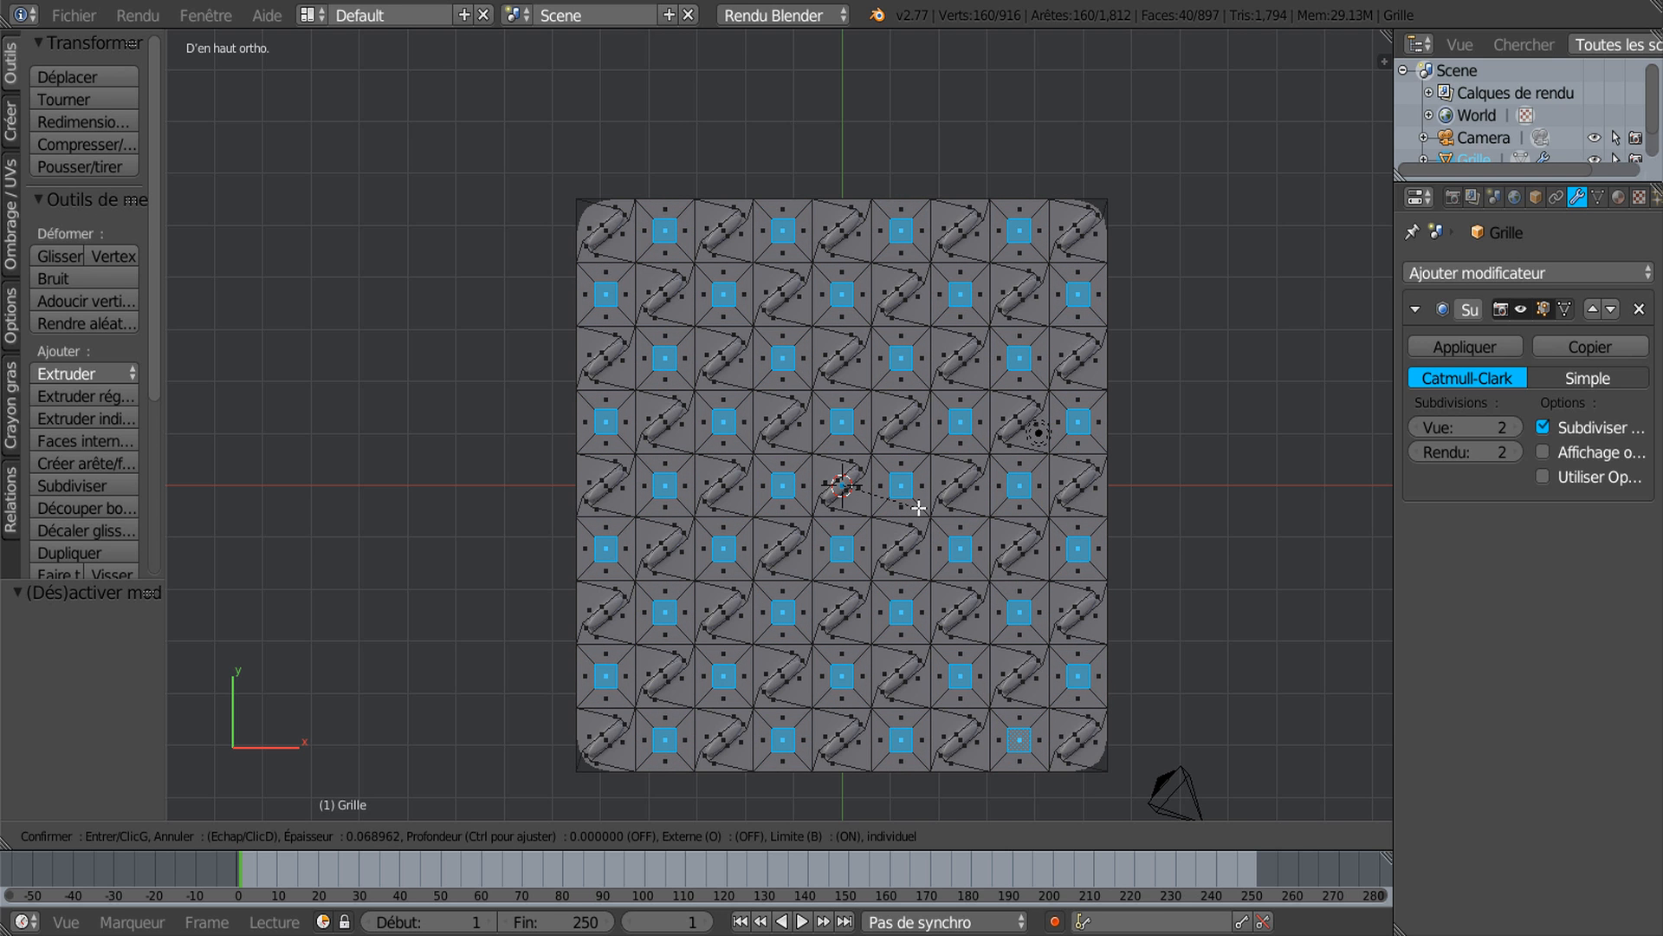
pyautogui.click(918, 507)
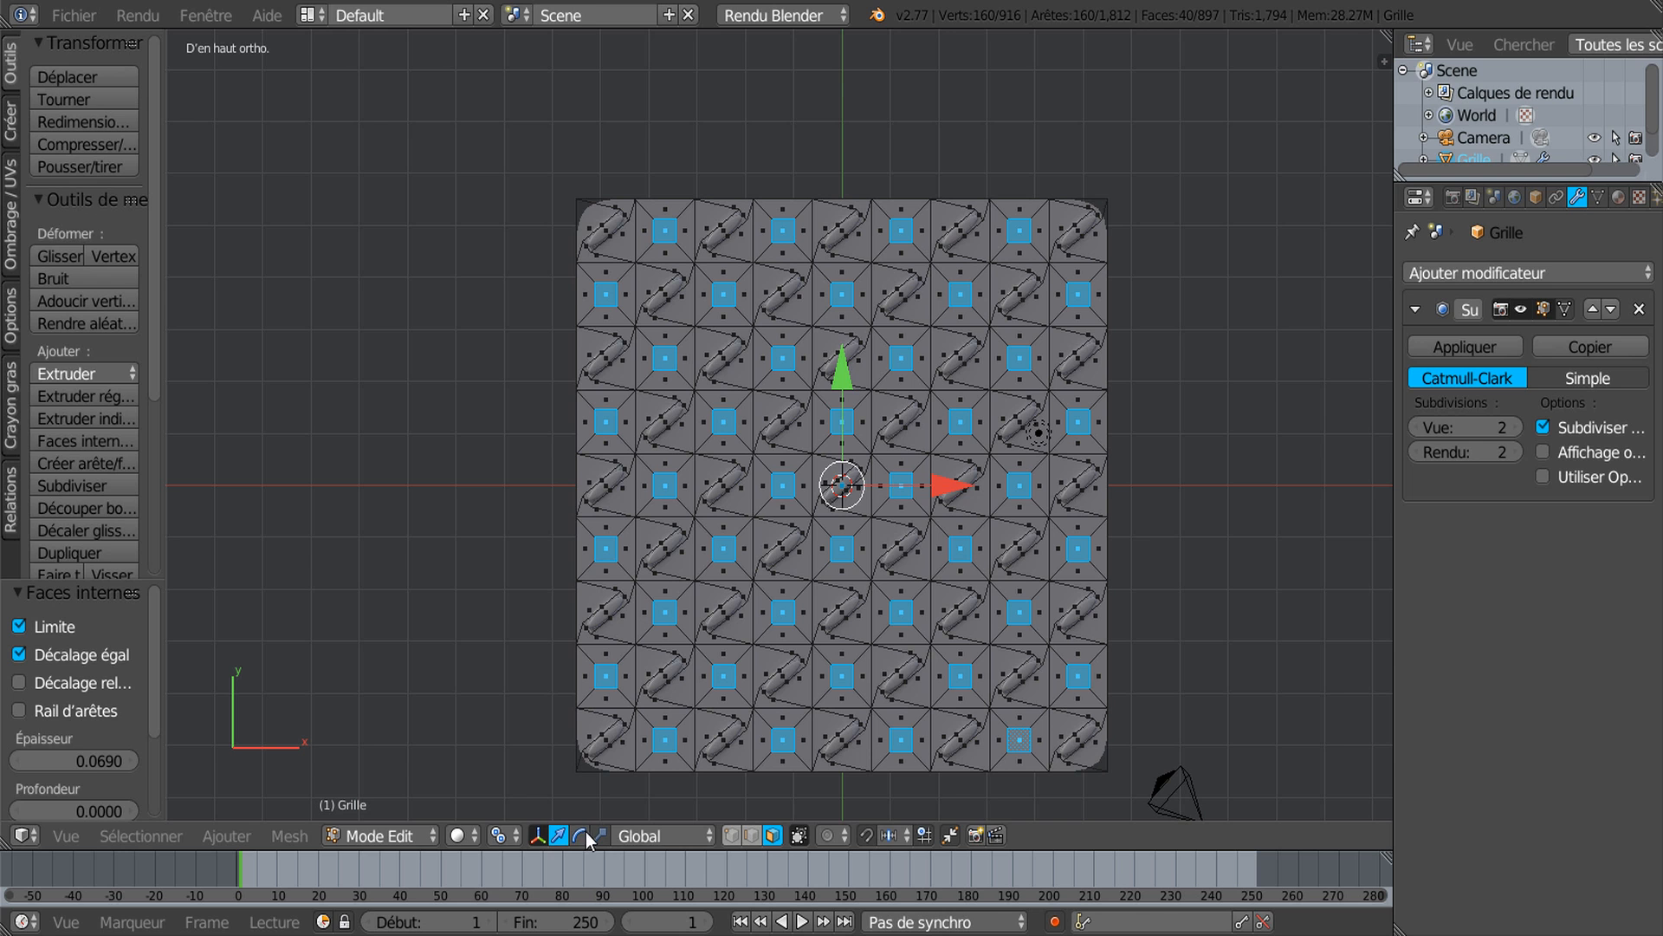
pyautogui.press('s')
pyautogui.press('y')
pyautogui.click(851, 233)
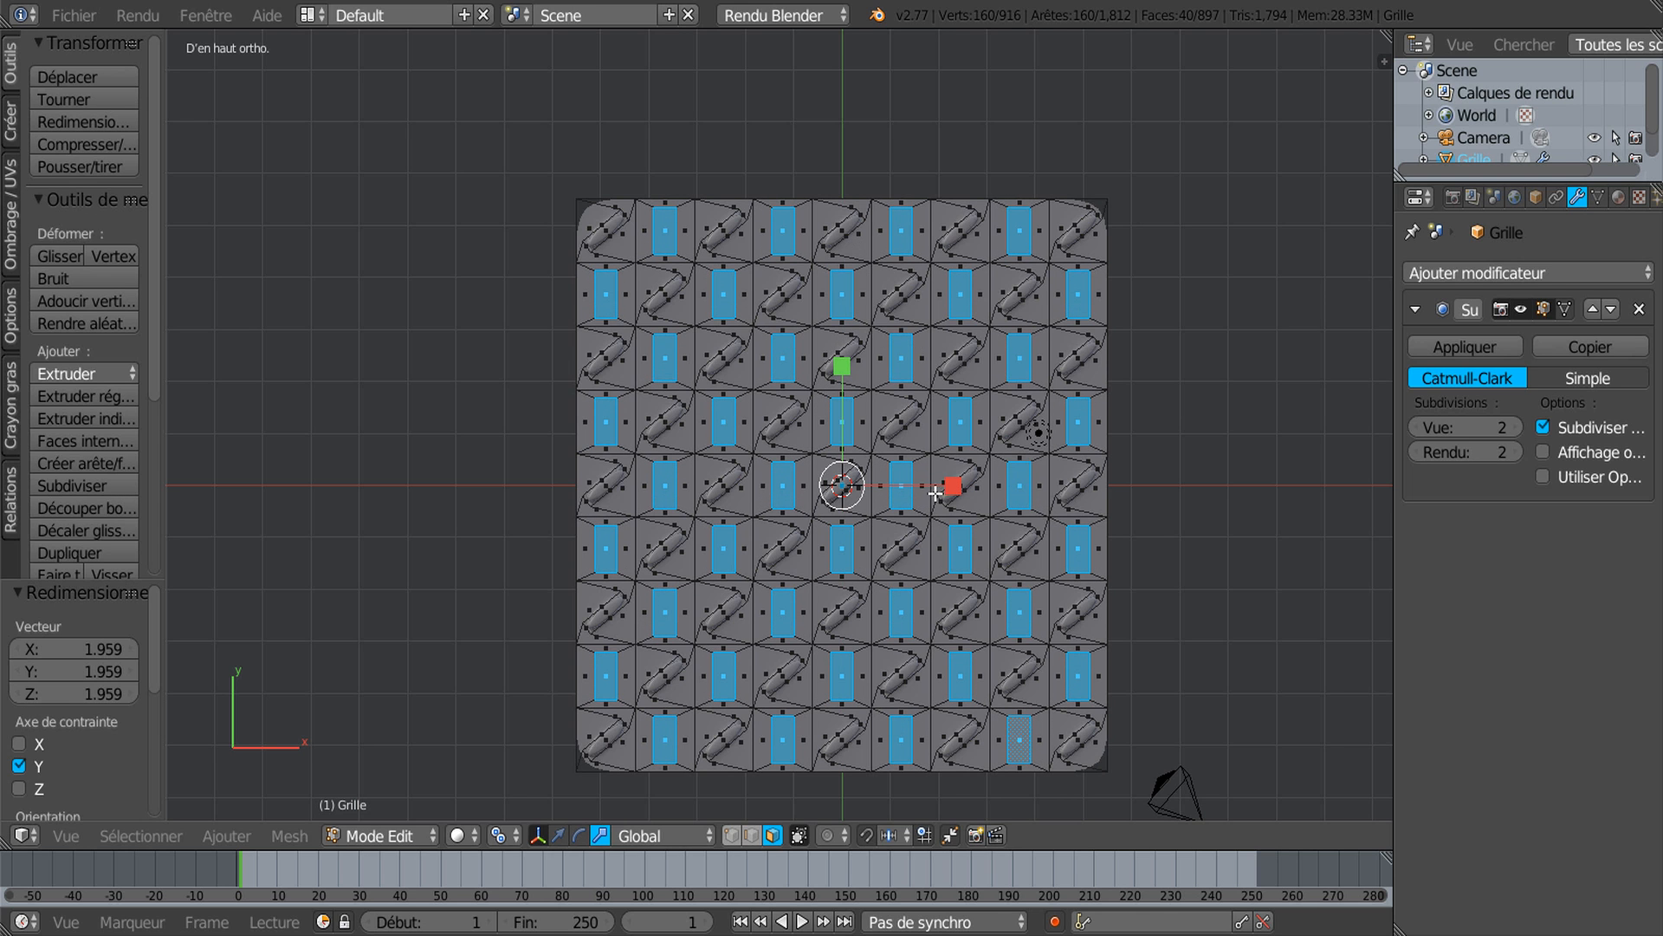
# Step: Narrow the inset faces along X by about 0.554 and rotate them by about -45.2°, opposite to the existing strips
pyautogui.moveTo(953, 487); pyautogui.dragTo(903, 496)
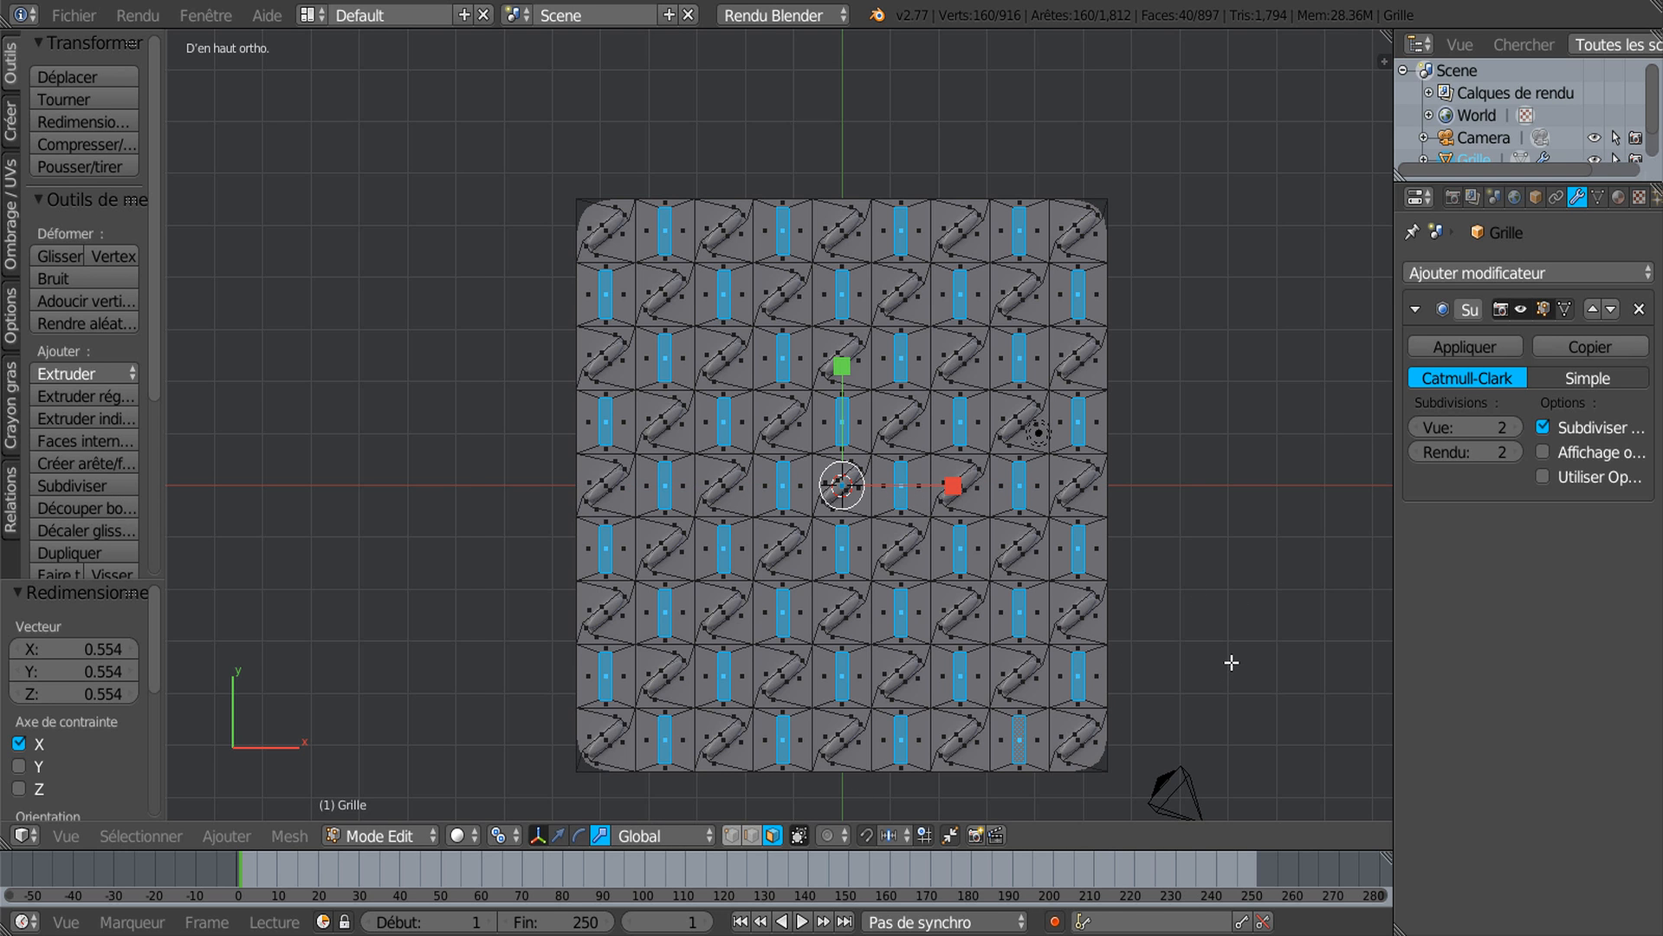
pyautogui.press('r')
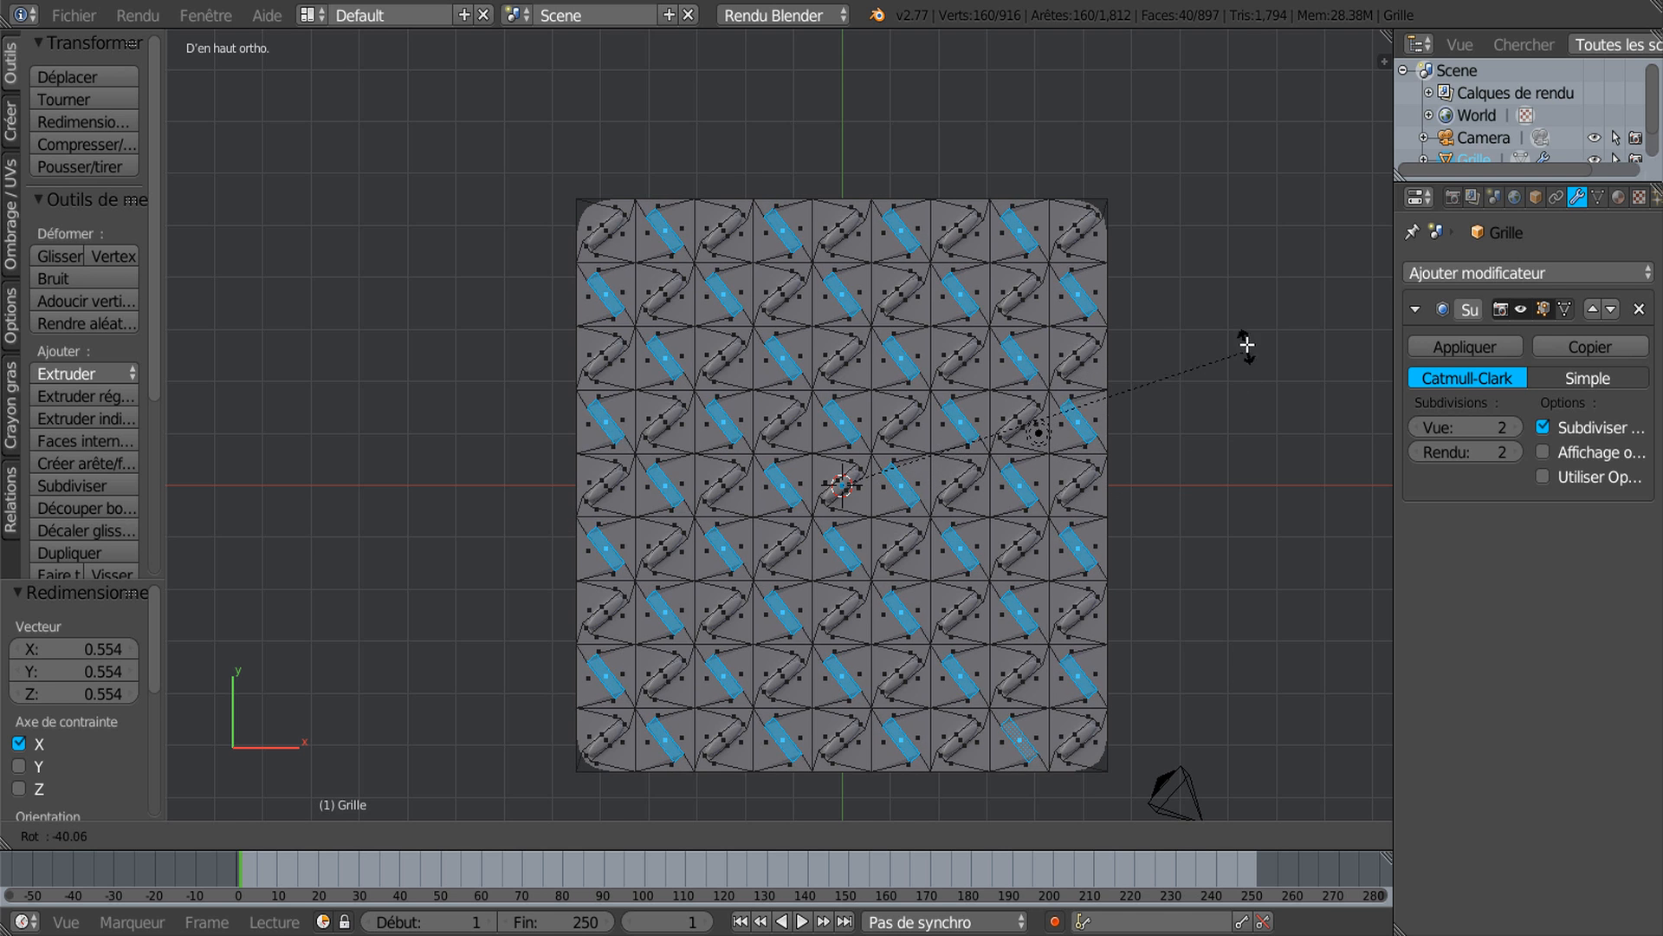
pyautogui.click(1246, 307)
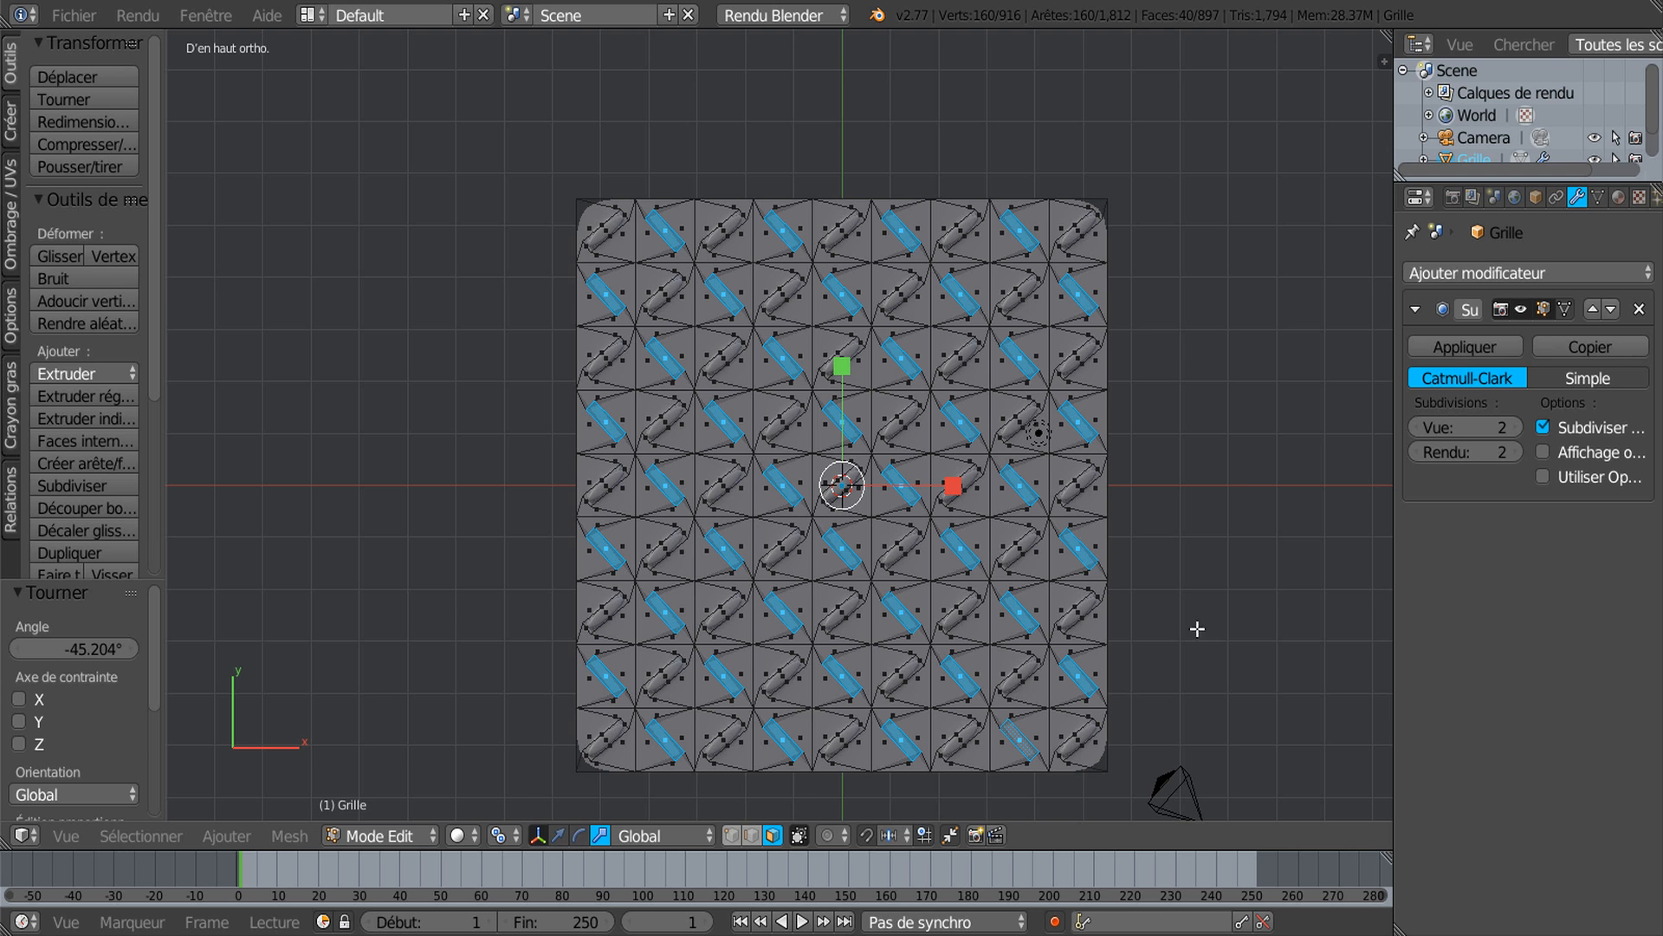
# Step: Extrude the rotated inset faces in front view and raise the new faces 0.030 along Z
pyautogui.press('KP_1')
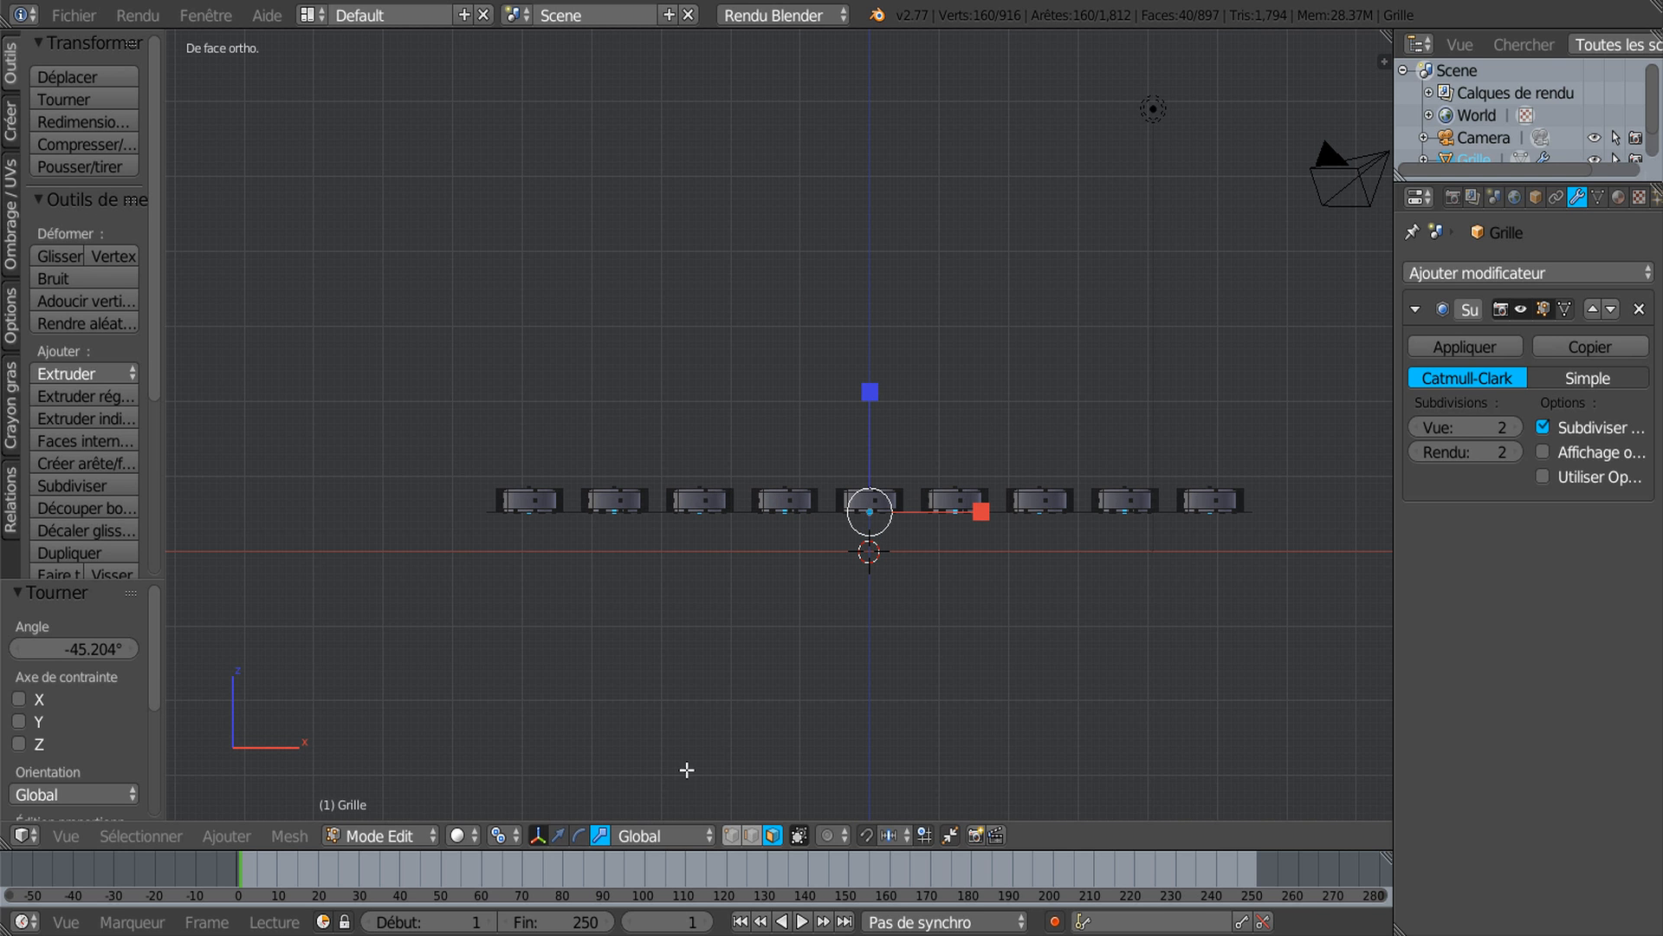
pyautogui.click(559, 836)
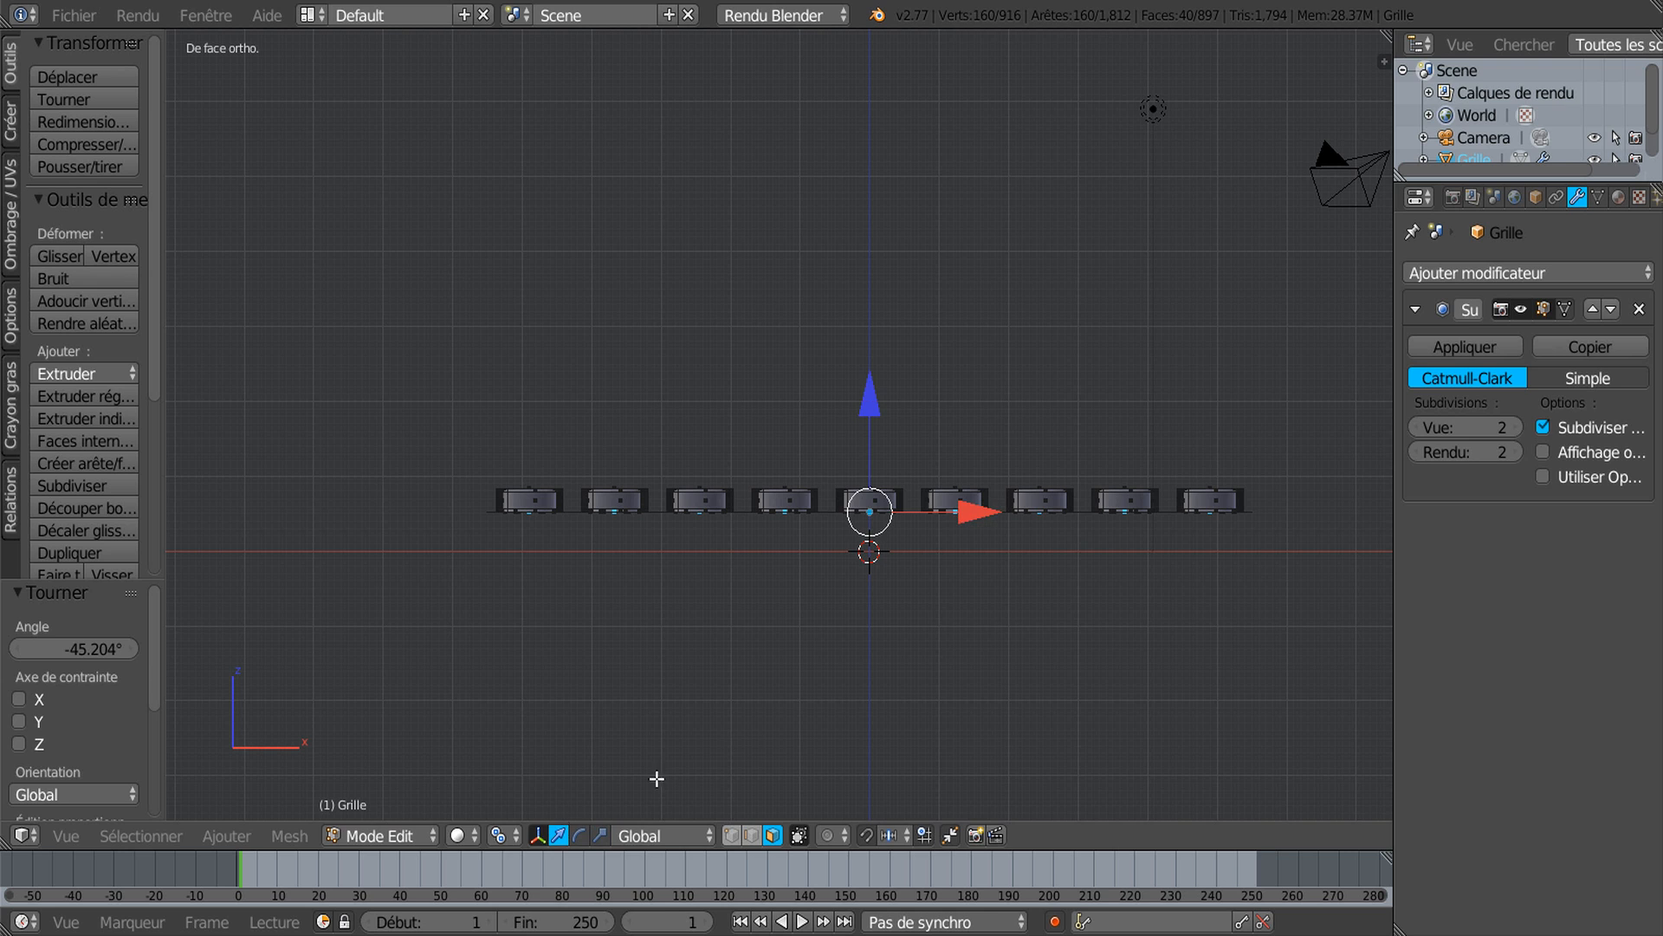
pyautogui.moveTo(869, 395)
pyautogui.mouseDown()
pyautogui.moveTo(875, 355)
pyautogui.moveTo(881, 371)
pyautogui.mouseUp()
pyautogui.press('e')
pyautogui.rightClick(869, 391)
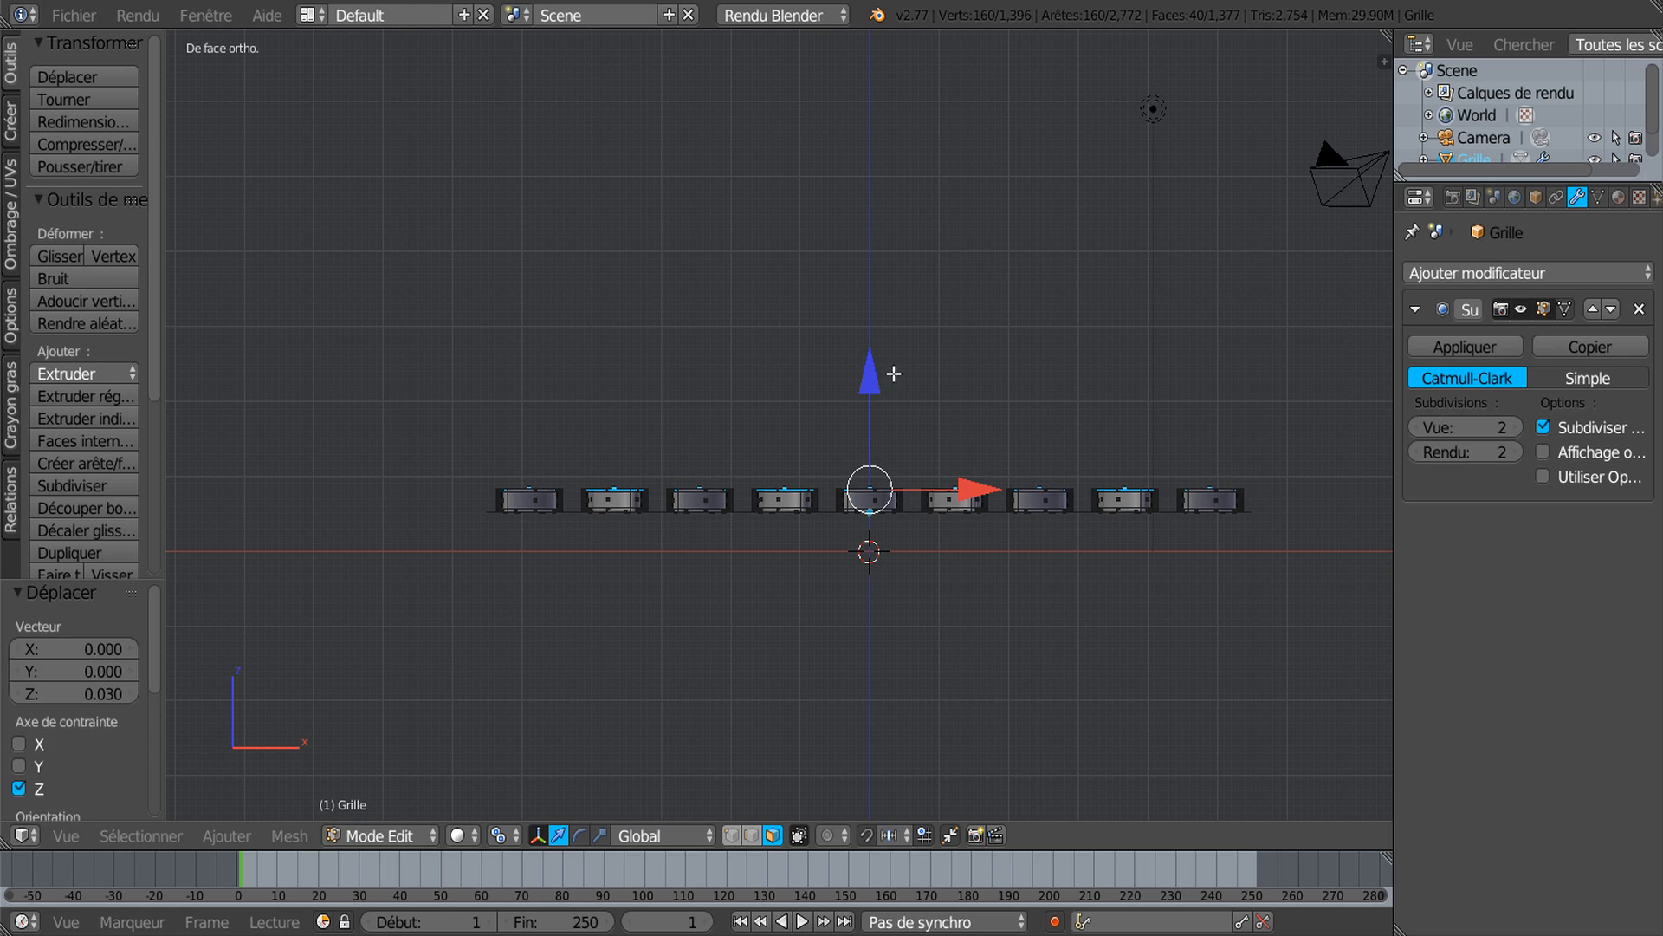
# Step: Return to Object Mode and set the Subdivision Surface view level to 3 to examine the alternating strips
pyautogui.press('Tab')
pyautogui.moveTo(929, 375); pyautogui.dragTo(1026, 463, button='middle')
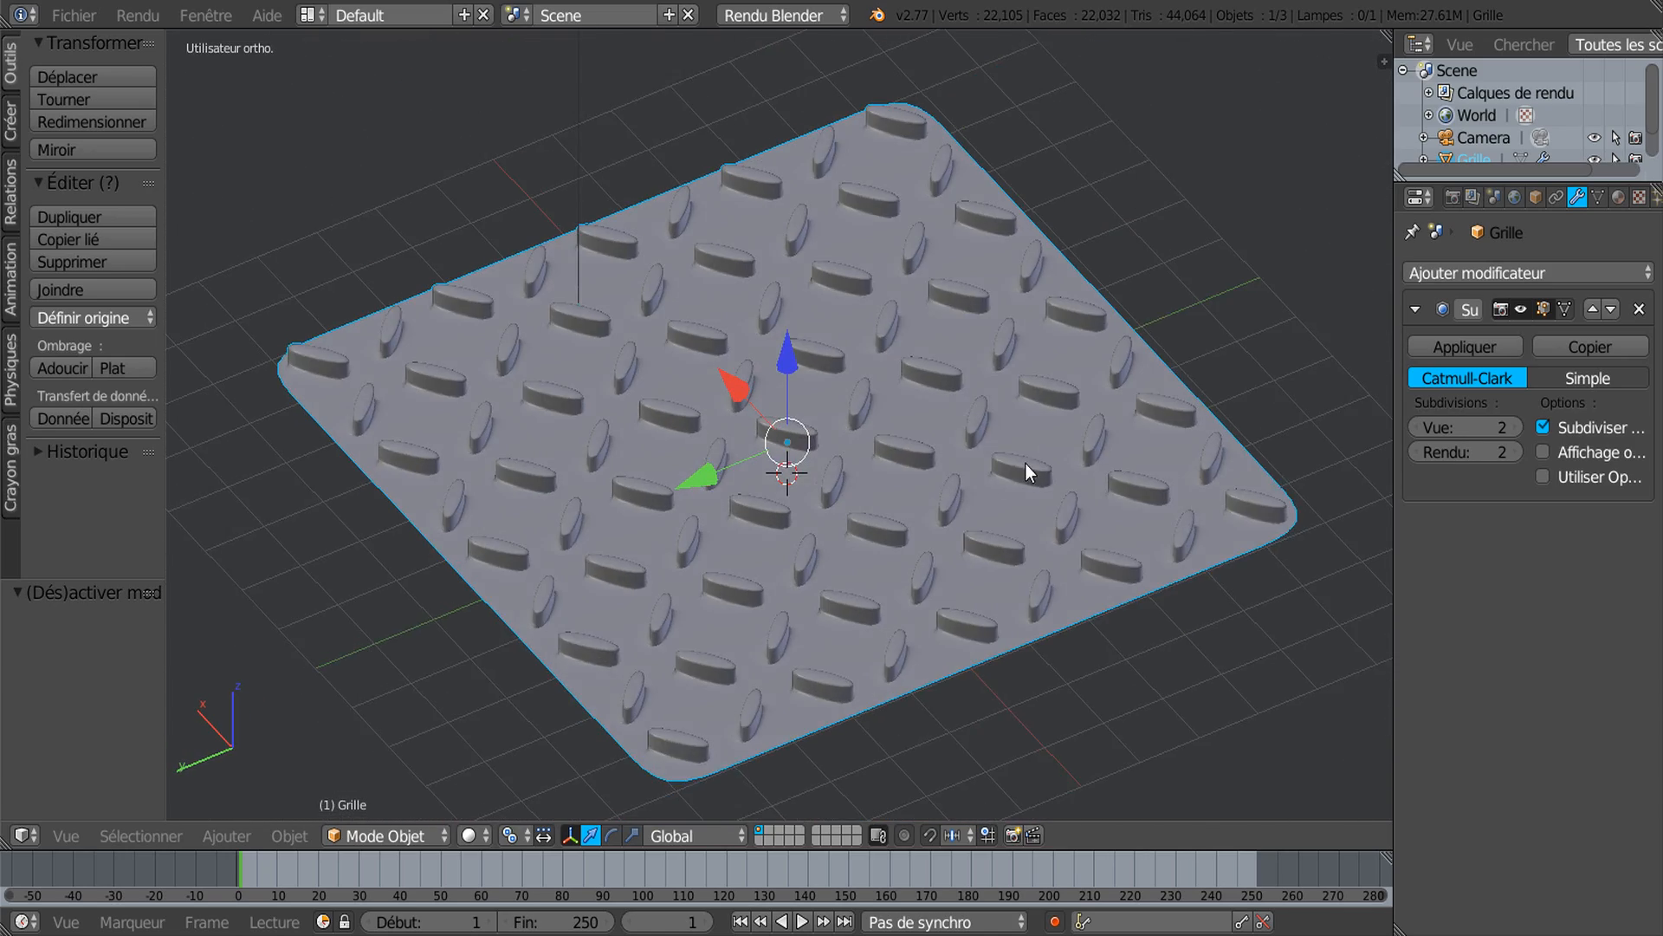
pyautogui.moveTo(855, 544); pyautogui.dragTo(774, 593, button='middle')
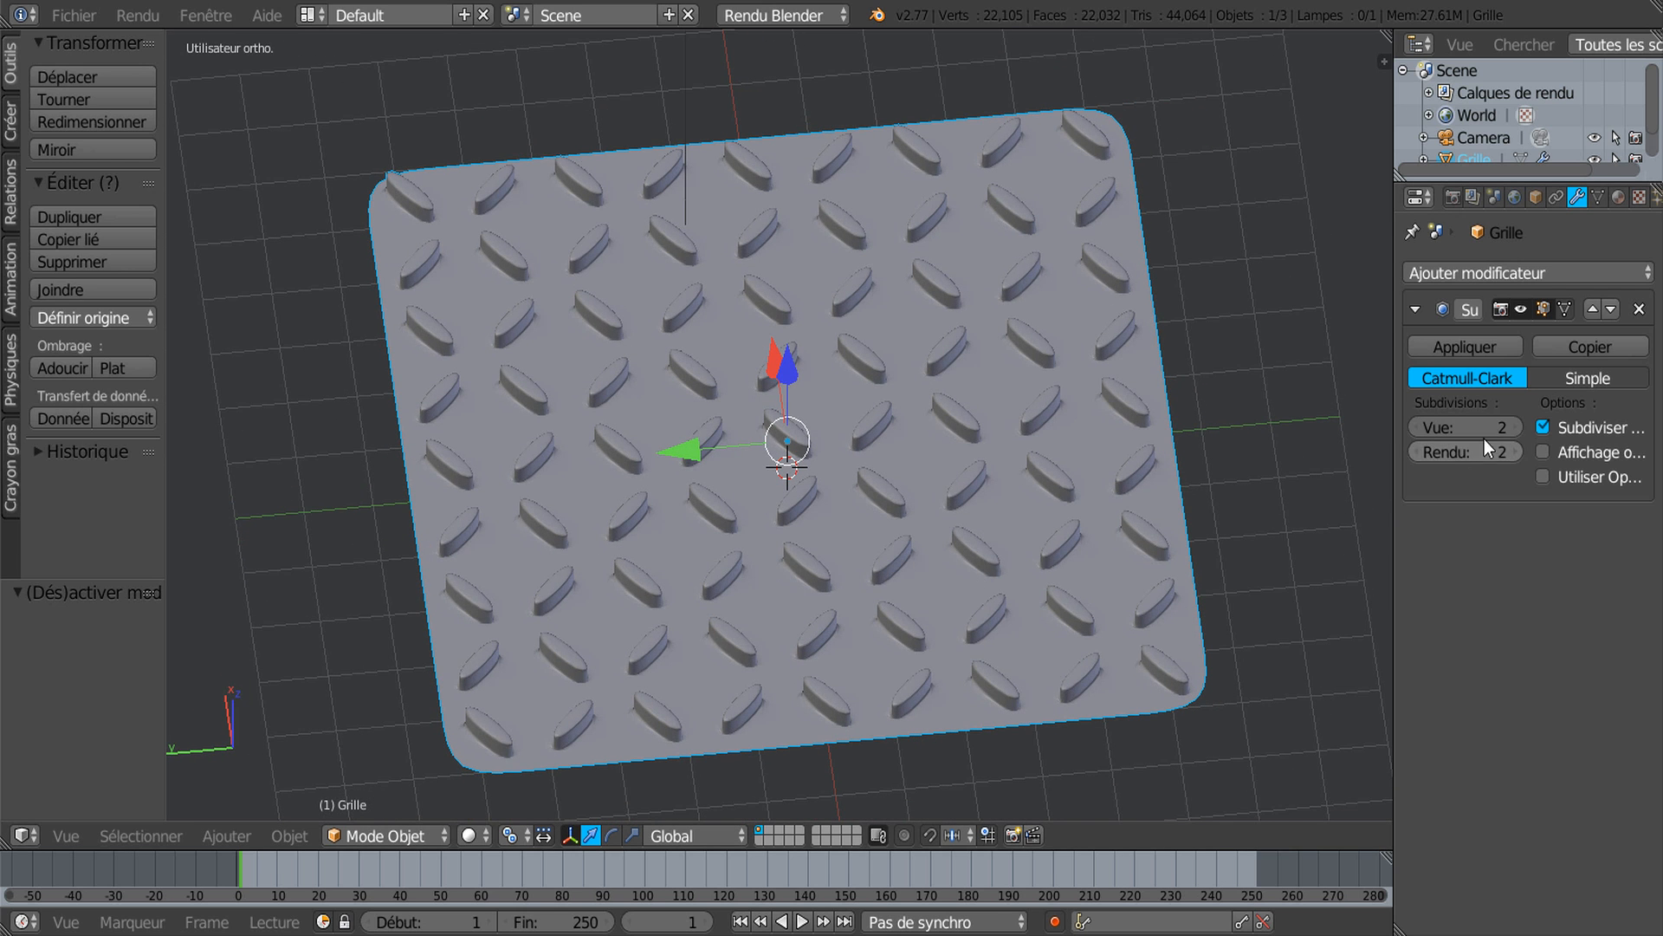
pyautogui.click(1518, 423)
pyautogui.moveTo(1045, 629); pyautogui.dragTo(878, 613, button='middle')
pyautogui.scroll(2, 1174, 548)
pyautogui.scroll(-6, 1174, 548)
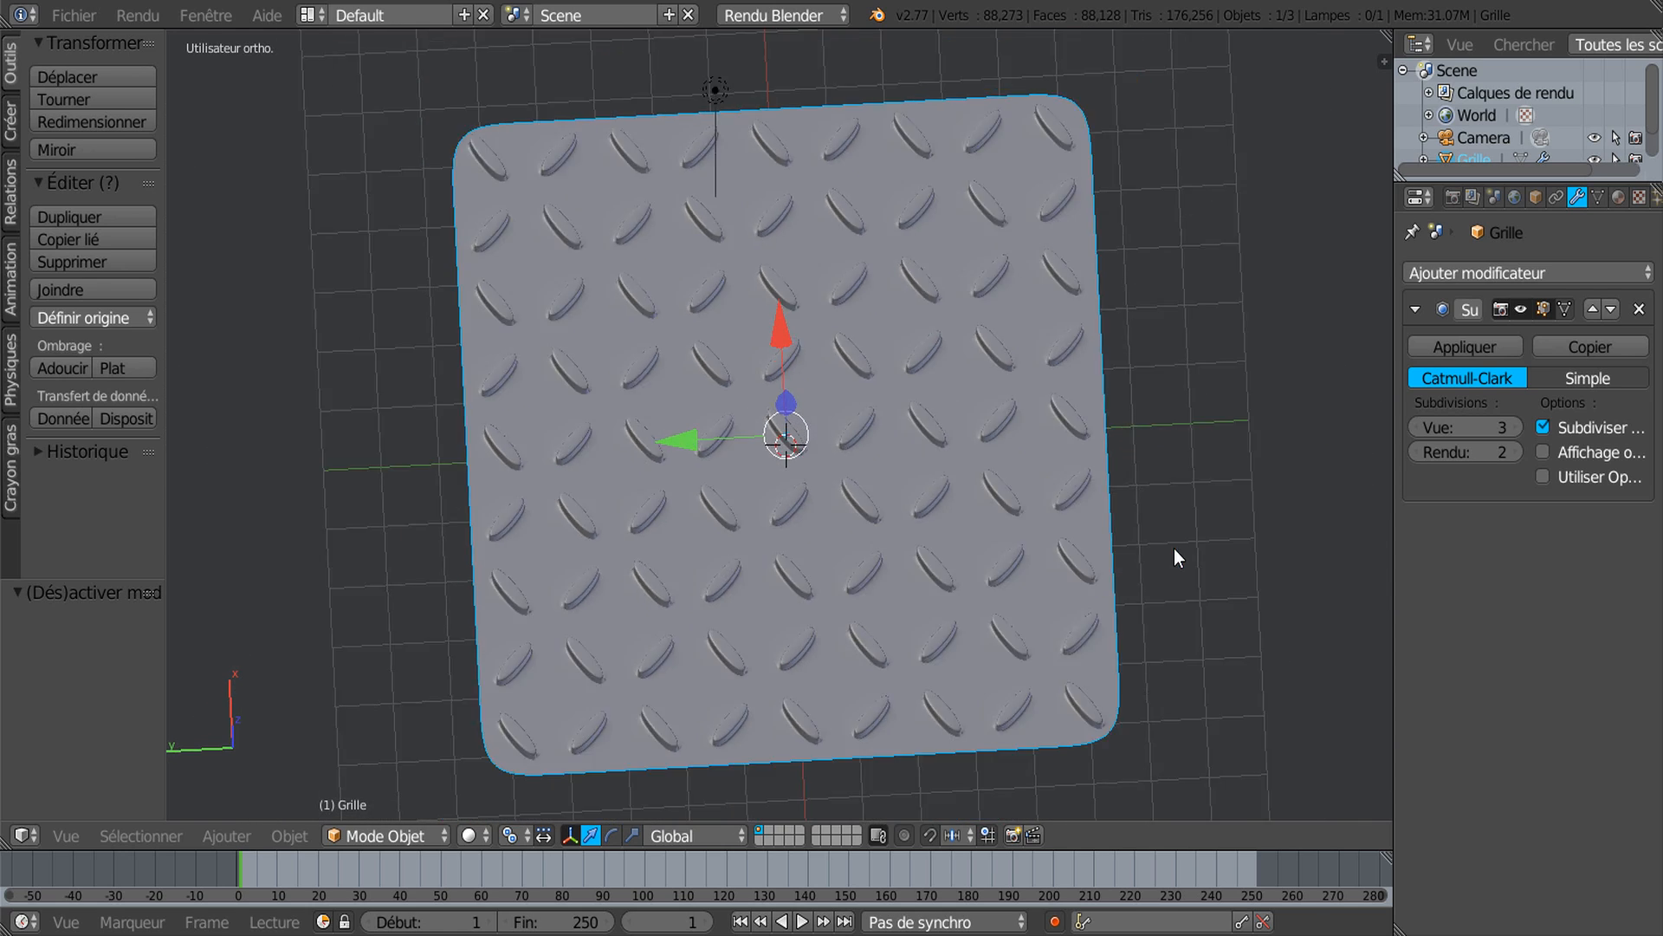
pyautogui.scroll(10, 846, 591)
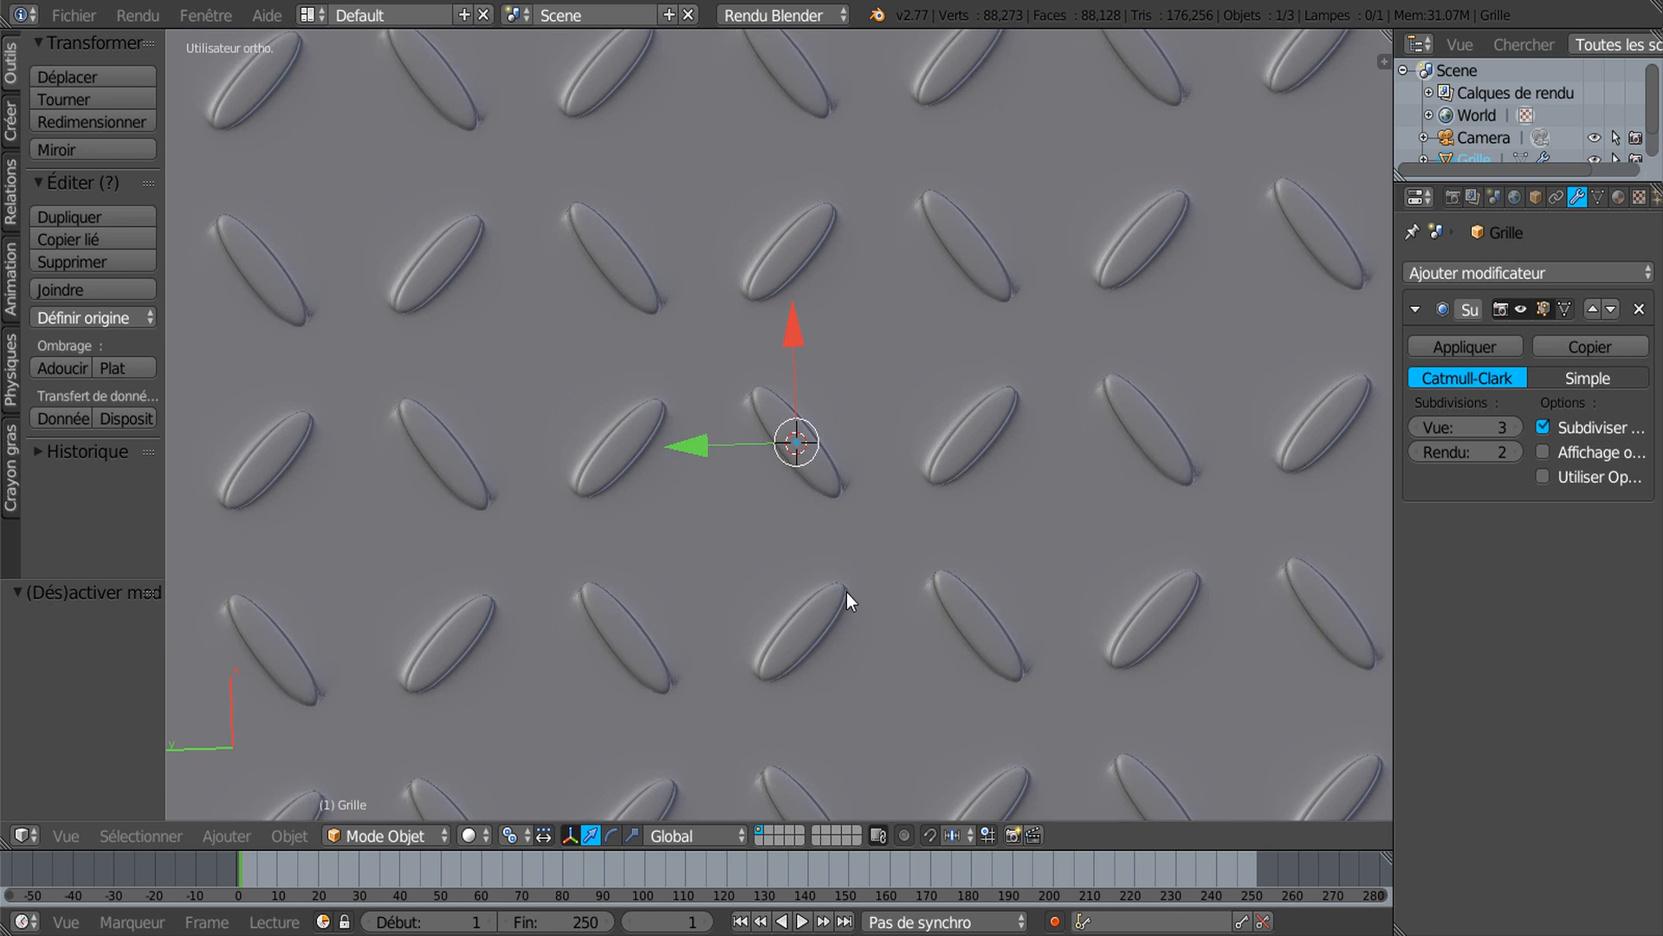
pyautogui.scroll(-8, 846, 591)
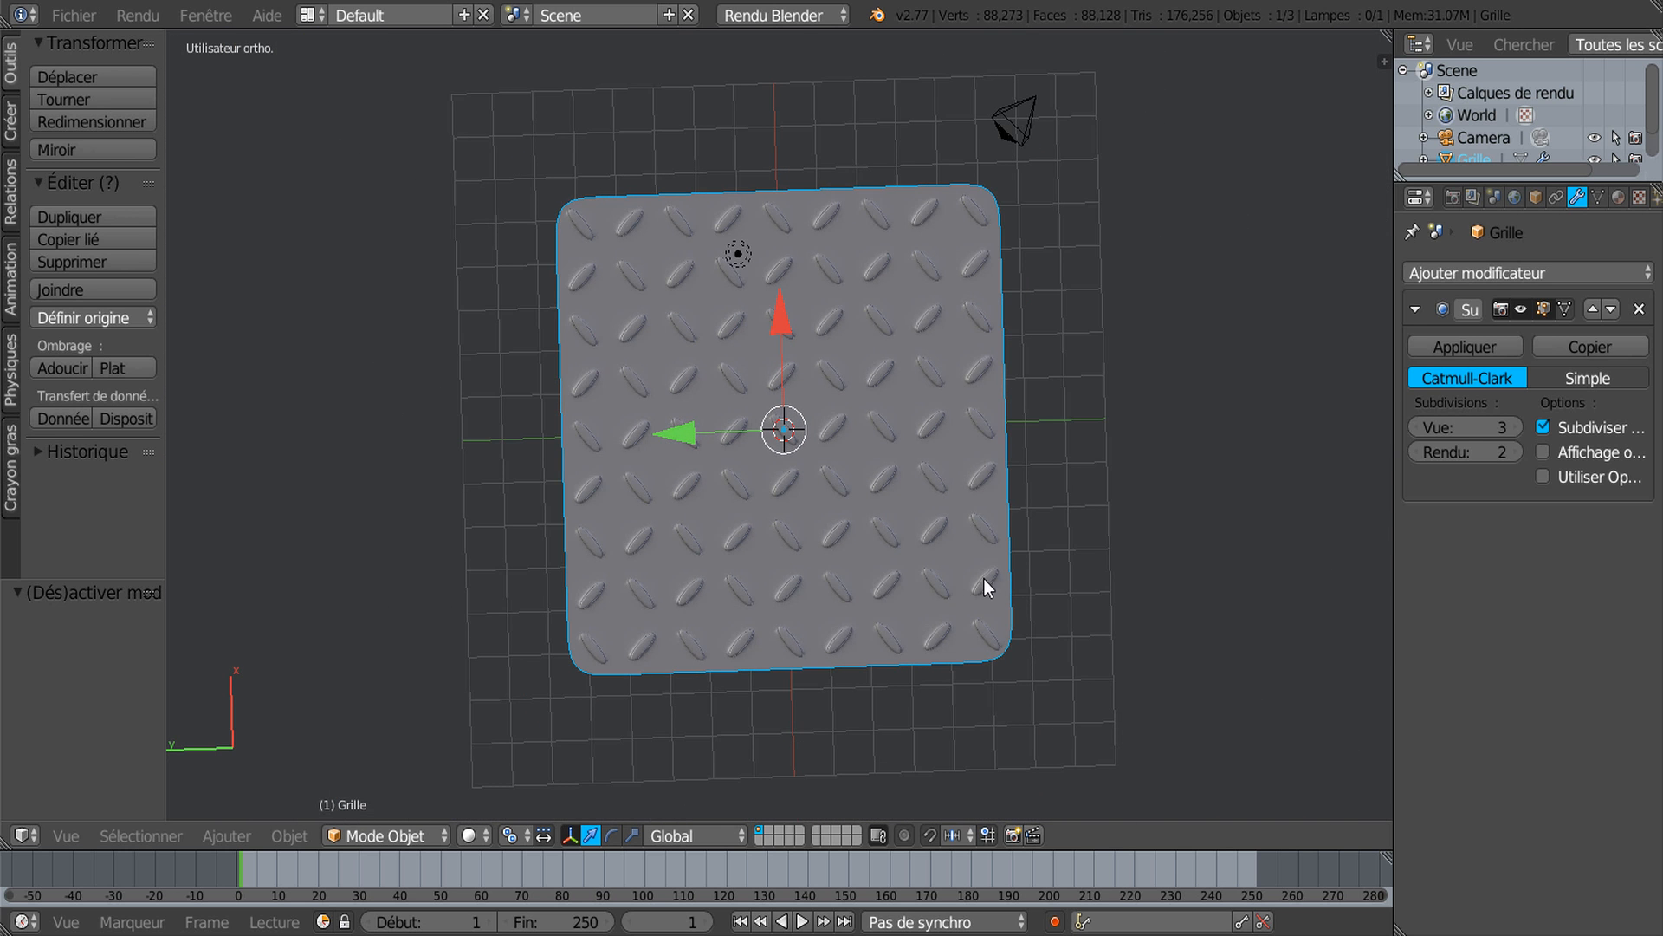
# Step: Set the Subdivision Surface view level to 2 and inspect the strips' mesh in Edit Mode
pyautogui.click(1412, 429)
pyautogui.moveTo(1213, 539); pyautogui.dragTo(1192, 502, button='middle')
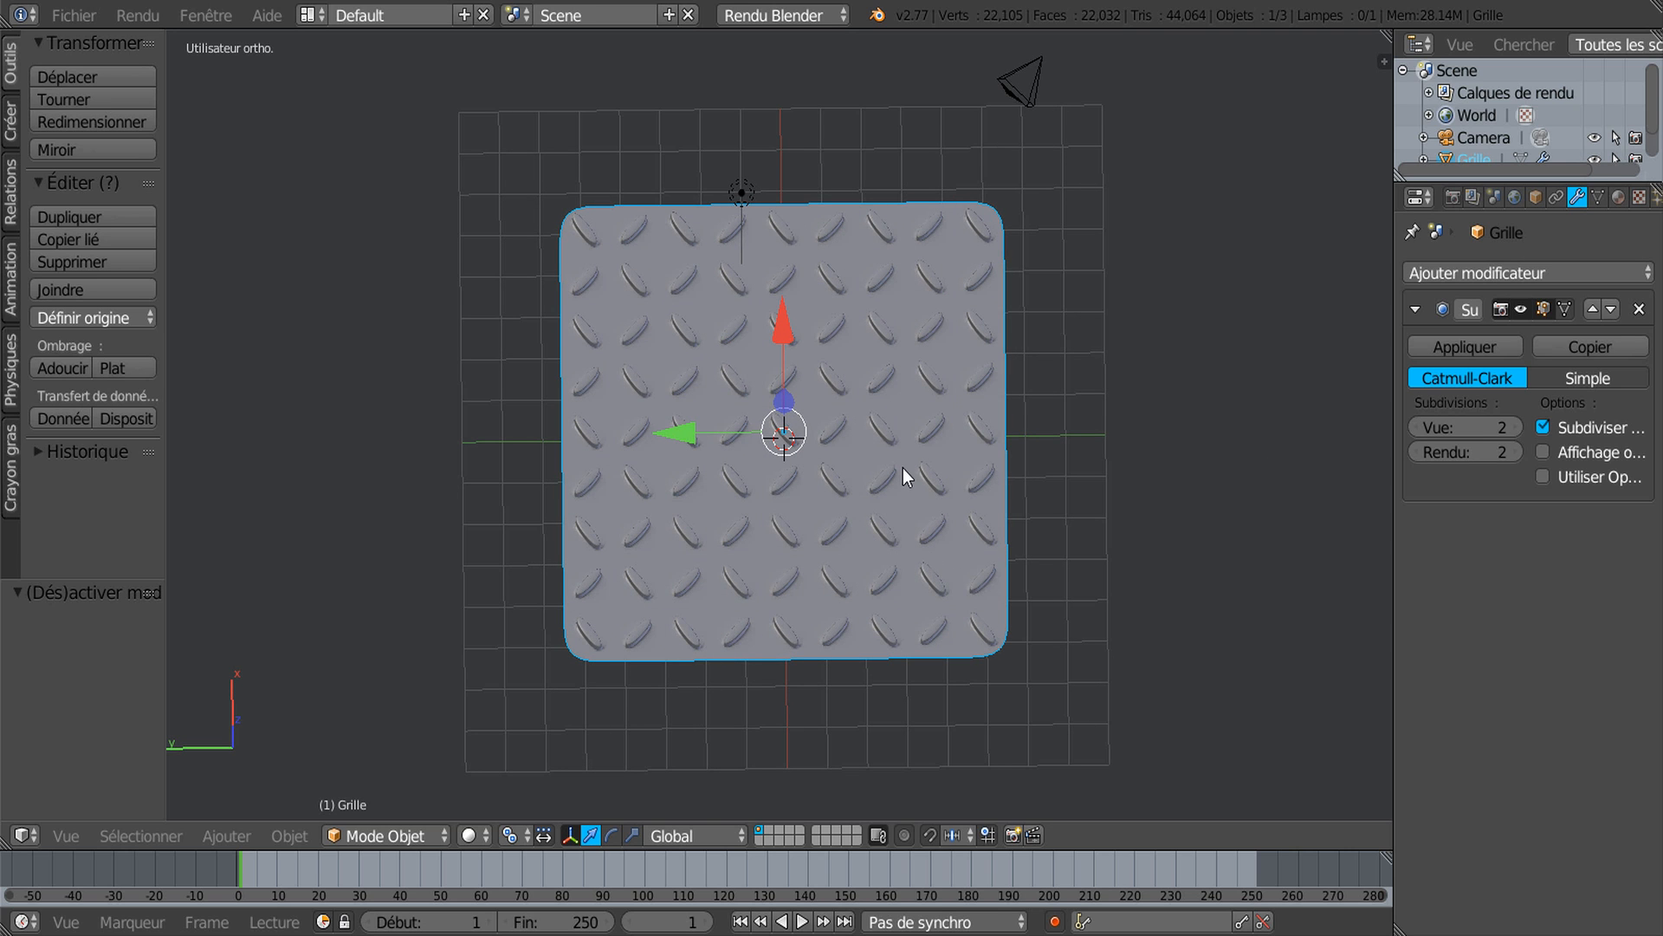
pyautogui.moveTo(1069, 572); pyautogui.dragTo(1072, 501, button='middle')
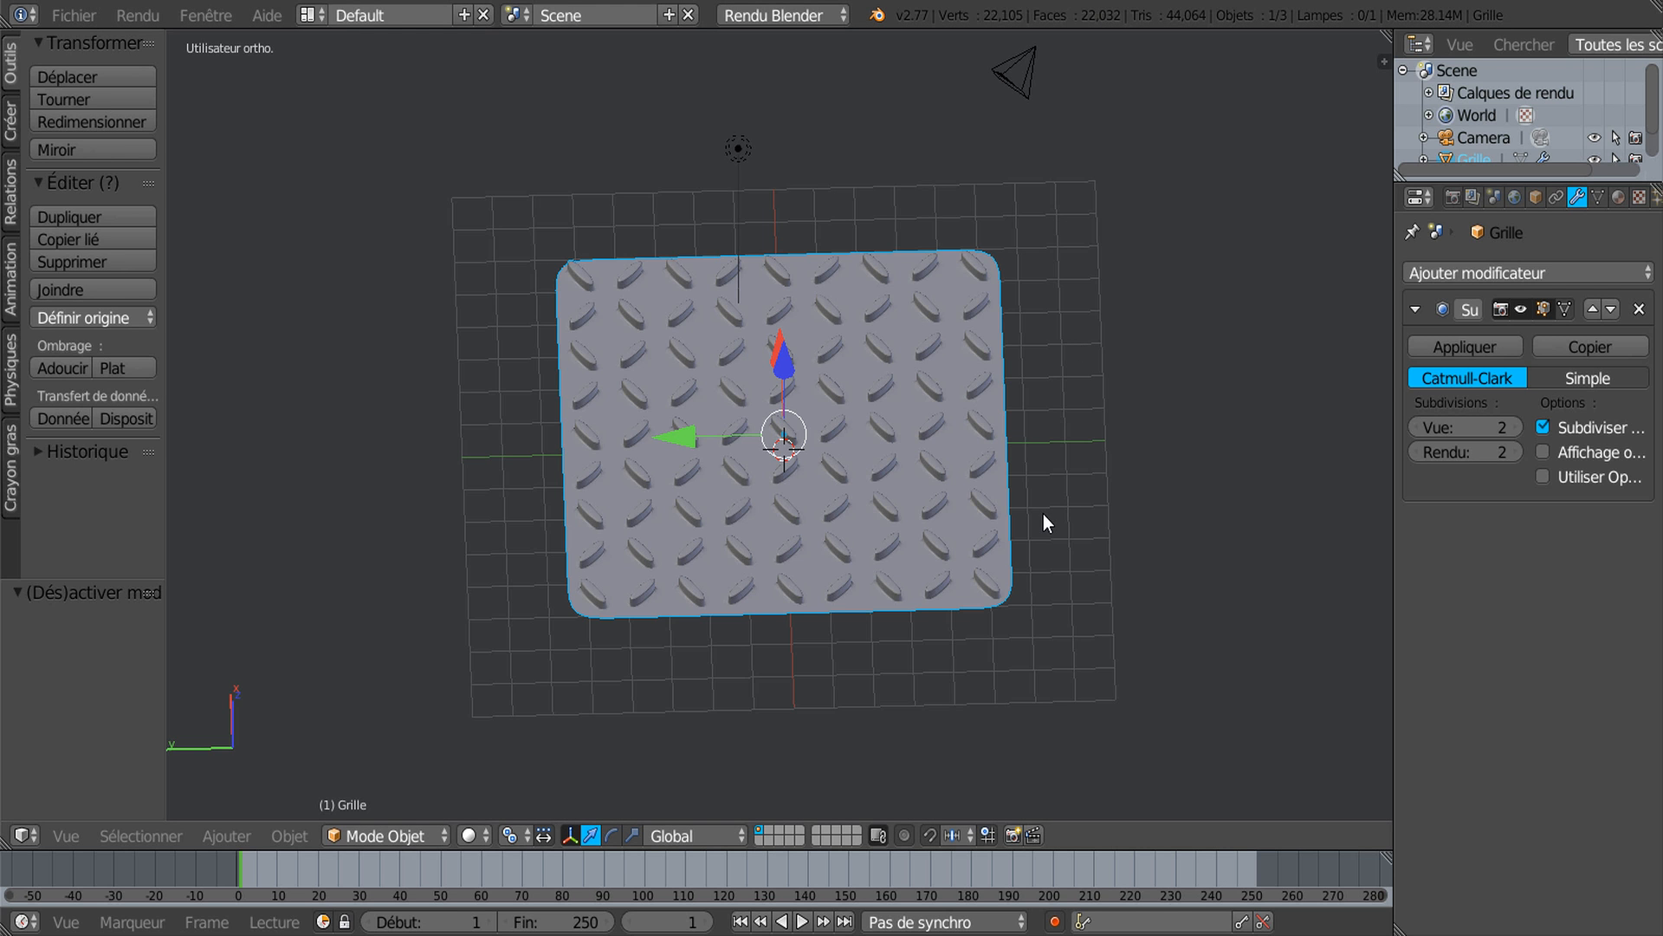
pyautogui.press('Tab')
pyautogui.moveTo(1040, 545); pyautogui.dragTo(1014, 572, button='middle')
pyautogui.scroll(4, 987, 602)
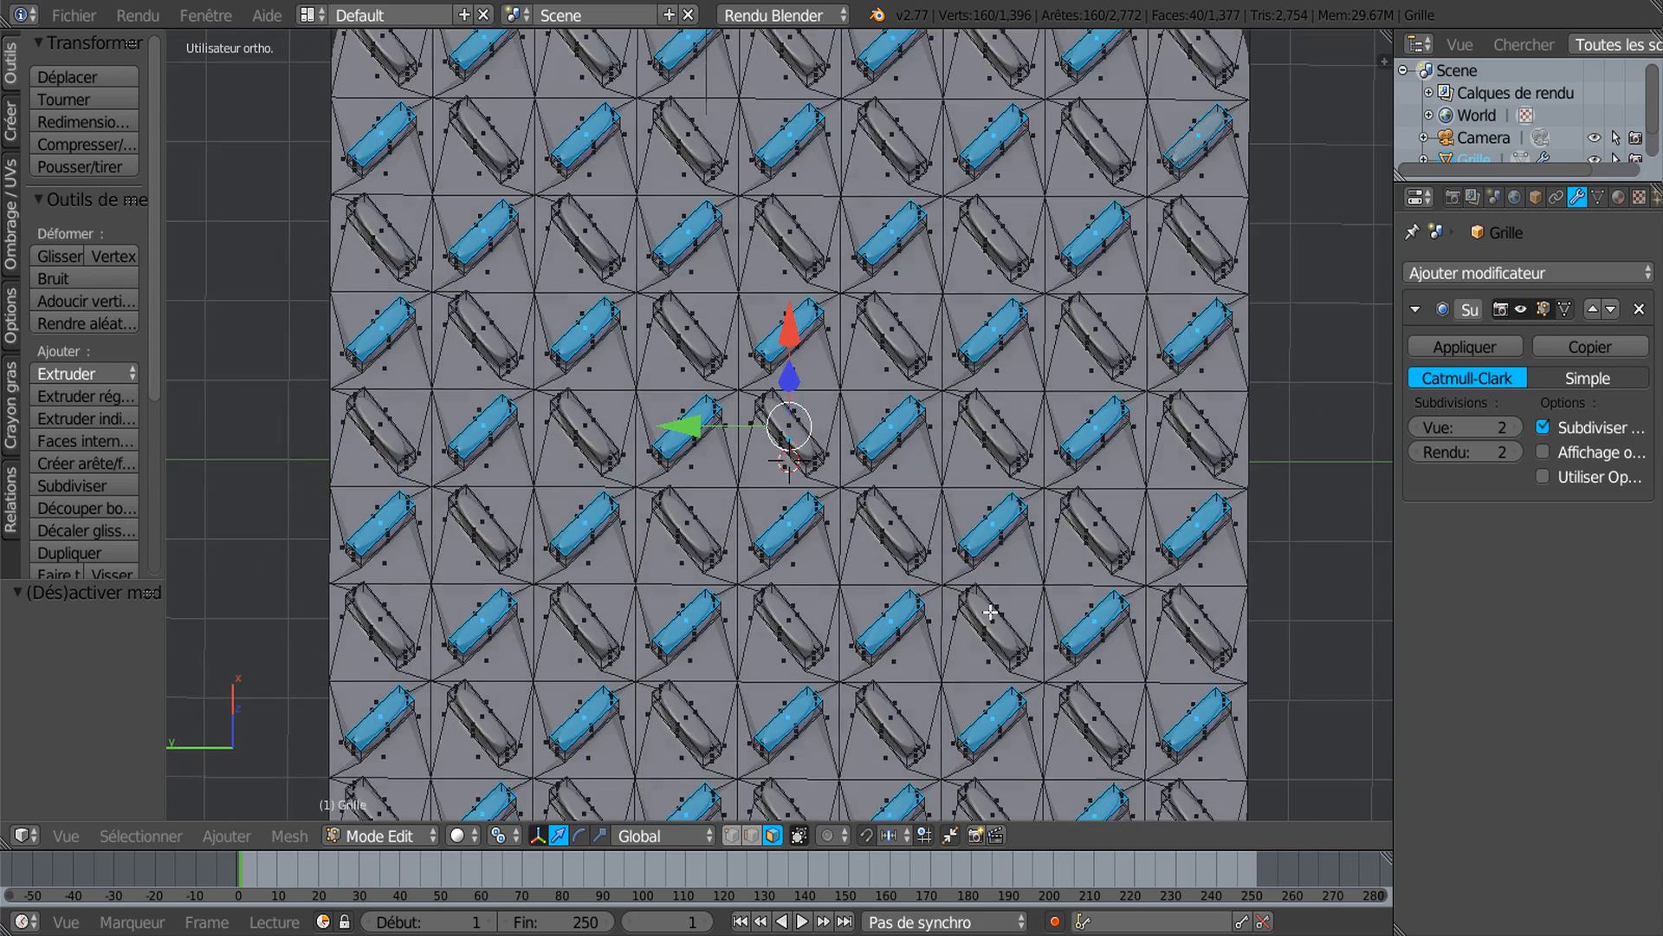
pyautogui.scroll(-4, 990, 610)
pyautogui.press('Tab')
pyautogui.moveTo(987, 601)
pyautogui.mouseDown(button='middle')
pyautogui.moveTo(987, 518)
pyautogui.moveTo(960, 537)
pyautogui.moveTo(969, 683)
pyautogui.moveTo(1173, 563)
pyautogui.moveTo(1313, 537)
pyautogui.mouseUp(button='middle')
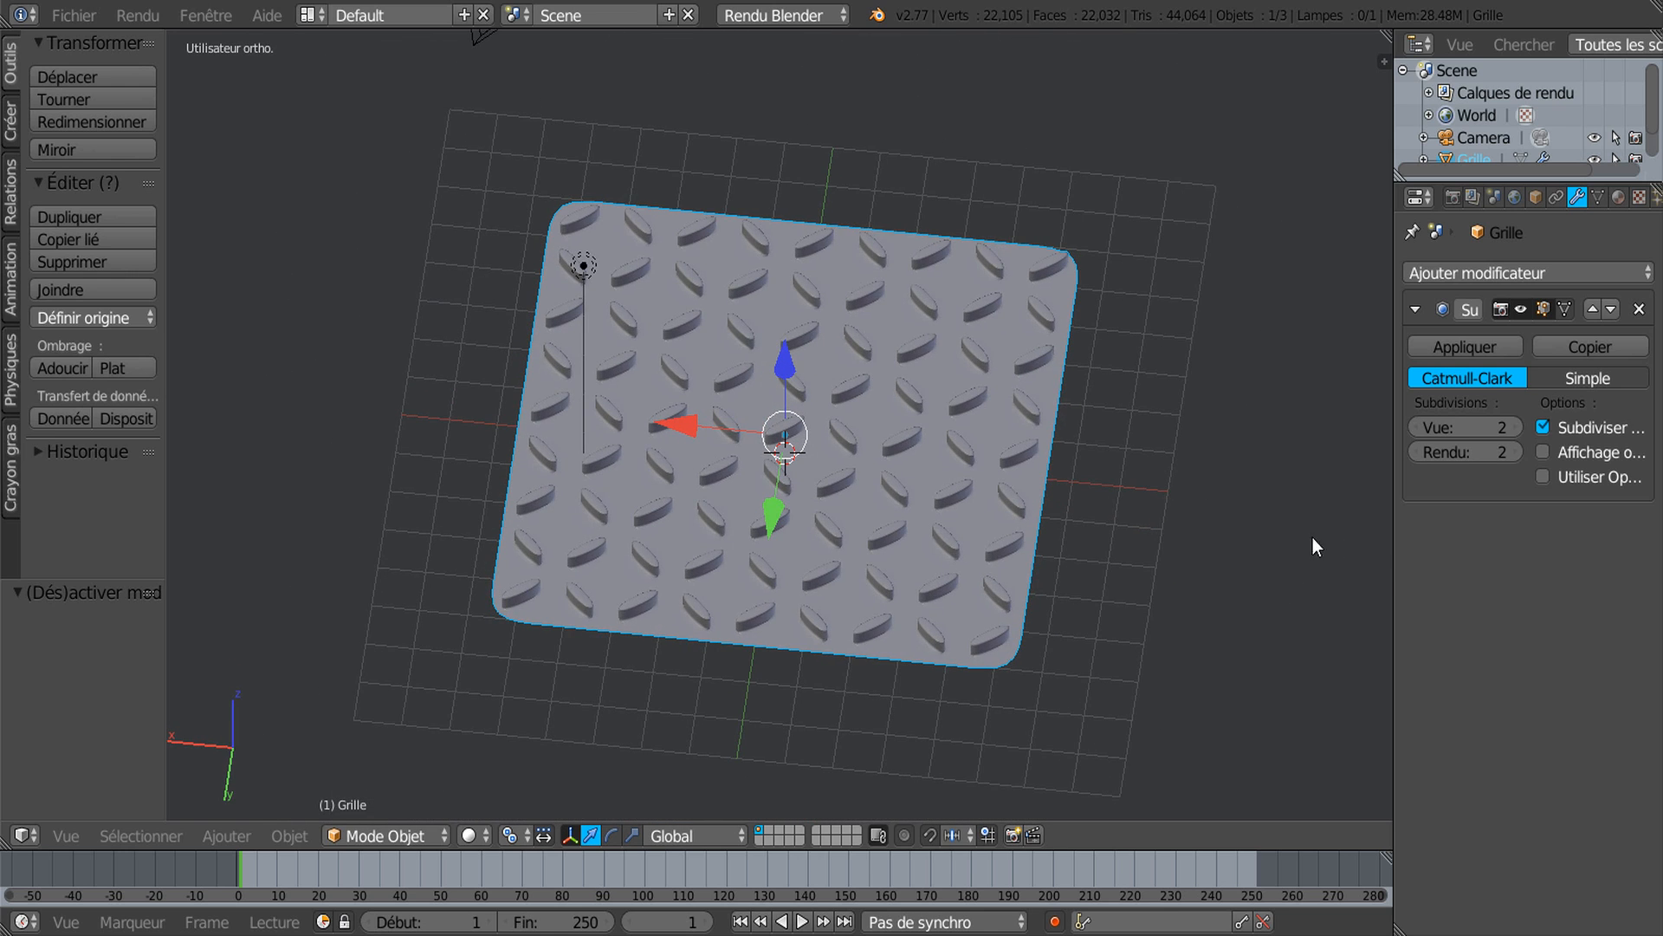
# Step: Widen the Properties editor and open the plate's material settings
pyautogui.moveTo(1393, 534); pyautogui.dragTo(1492, 539)
pyautogui.moveTo(806, 624); pyautogui.dragTo(878, 572, button='middle')
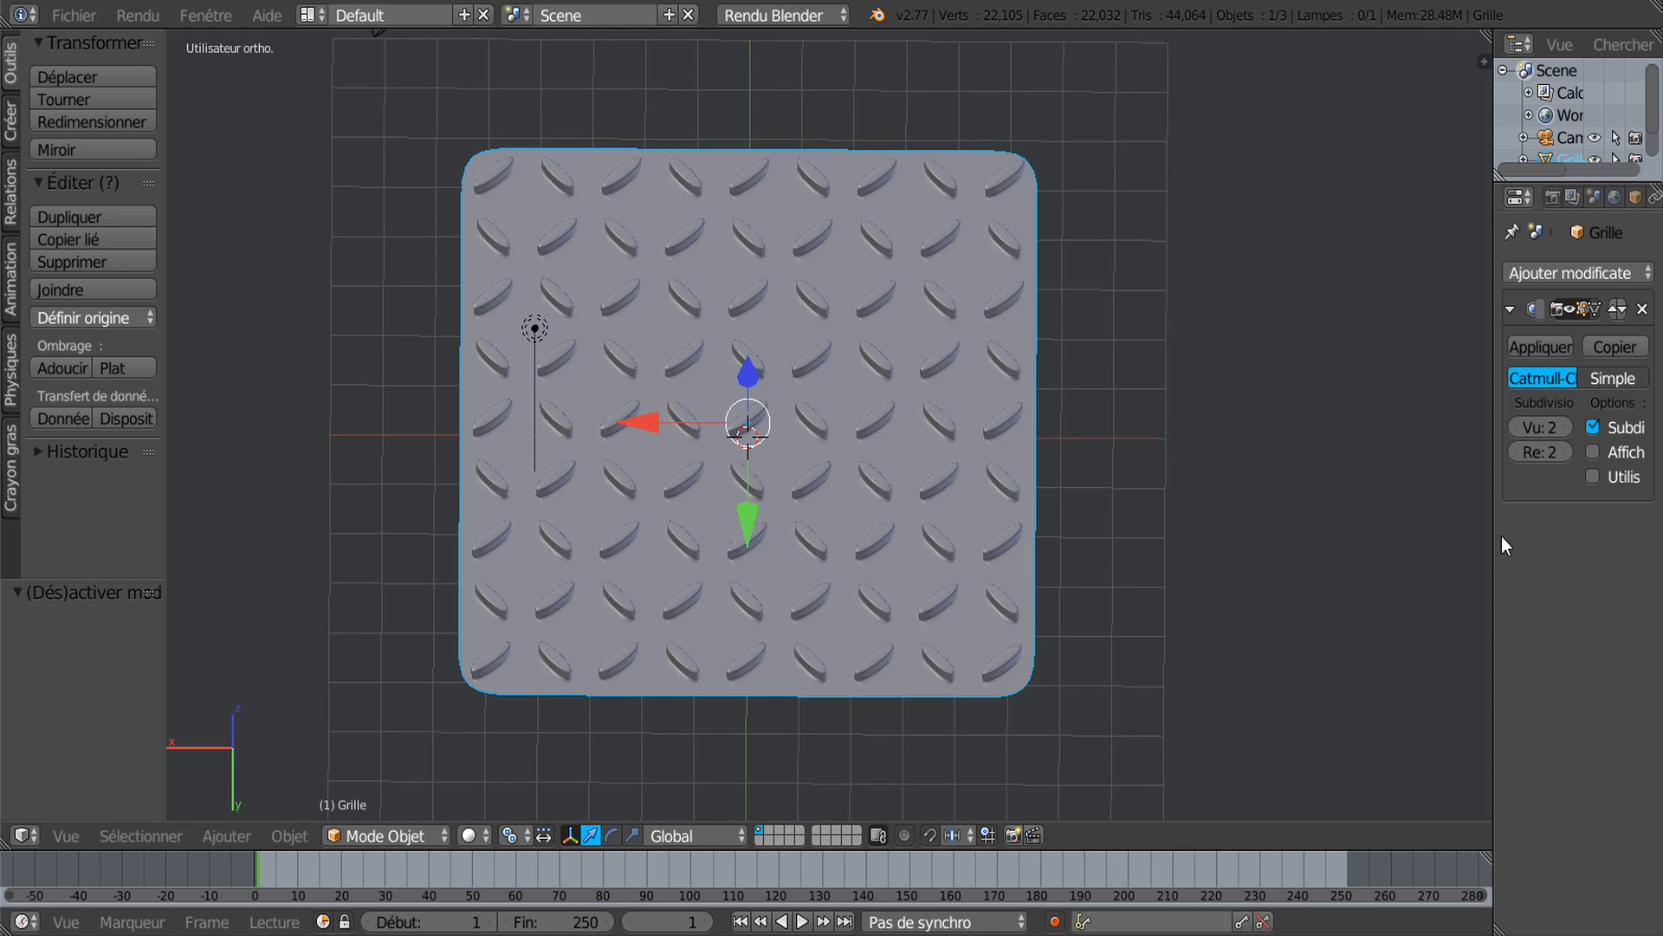
pyautogui.moveTo(1493, 529); pyautogui.dragTo(1236, 569)
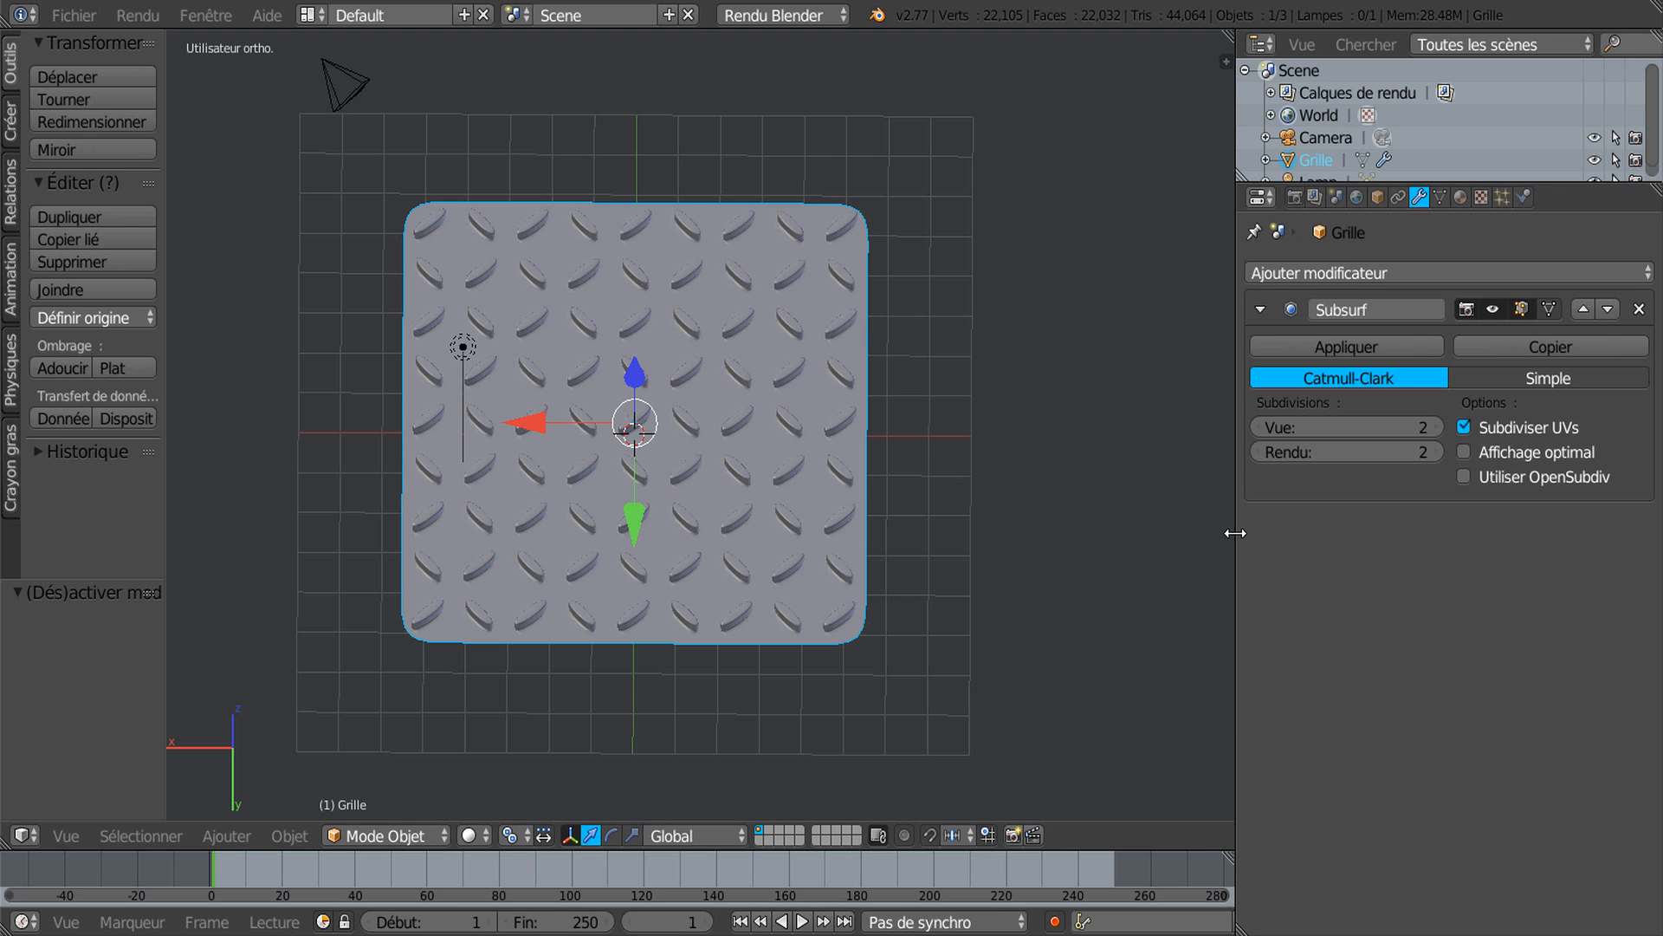
pyautogui.moveTo(1235, 533); pyautogui.dragTo(1198, 546)
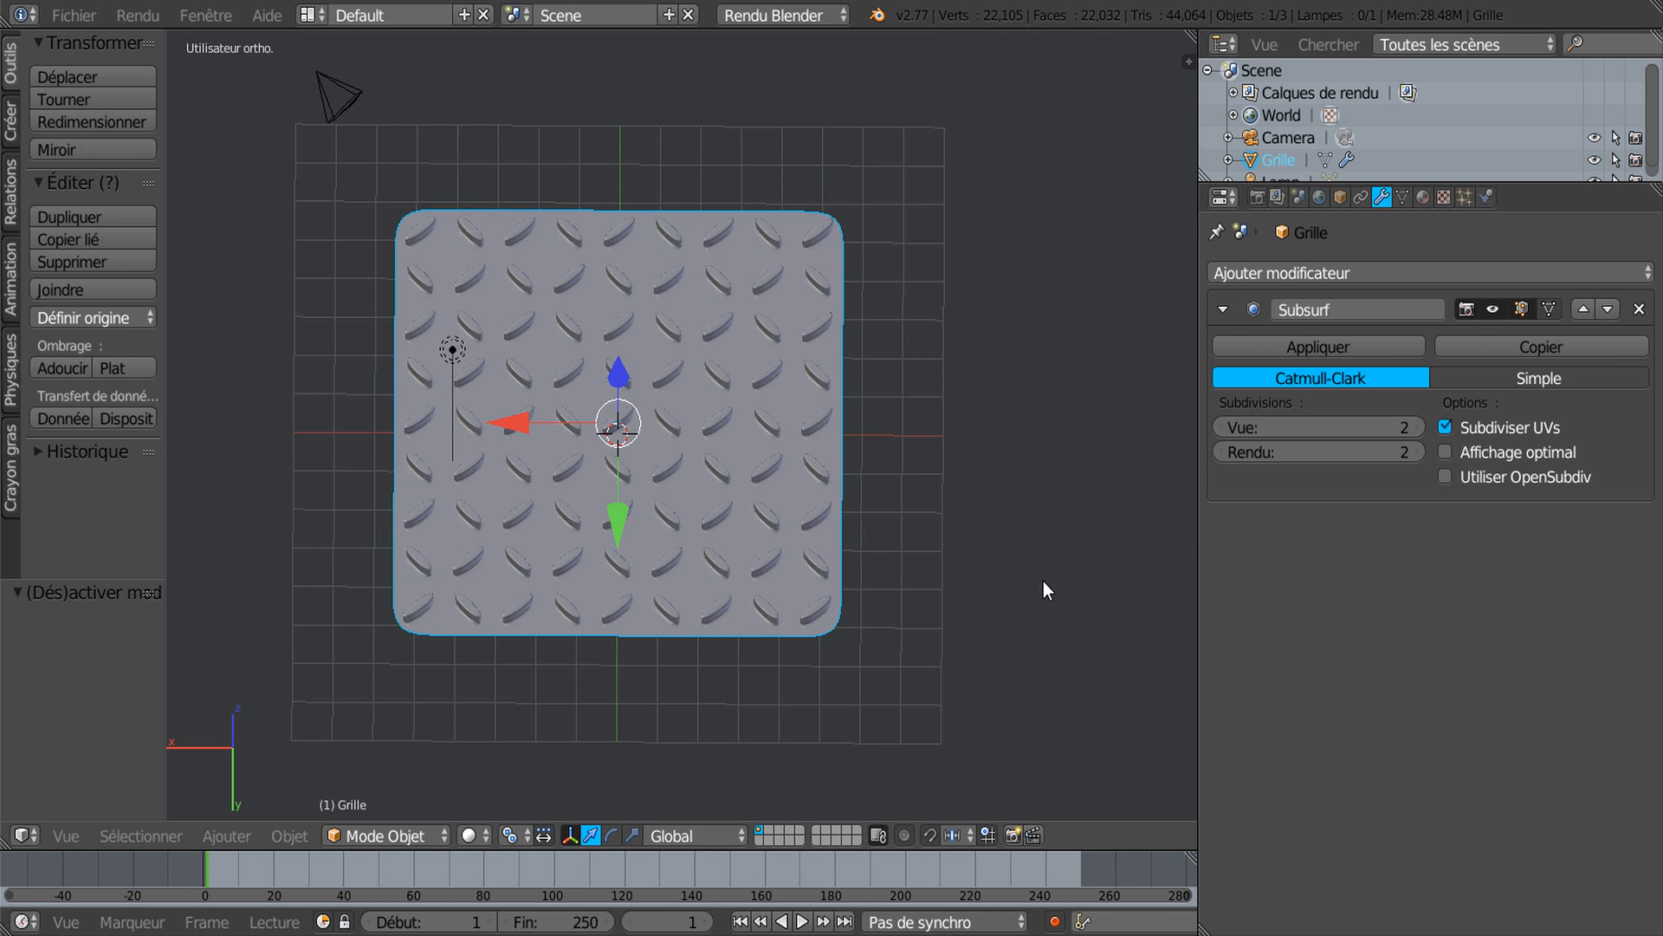
pyautogui.keyDown('shift'); pyautogui.moveTo(988, 539); pyautogui.dragTo(1083, 545, button='middle'); pyautogui.keyUp('shift')
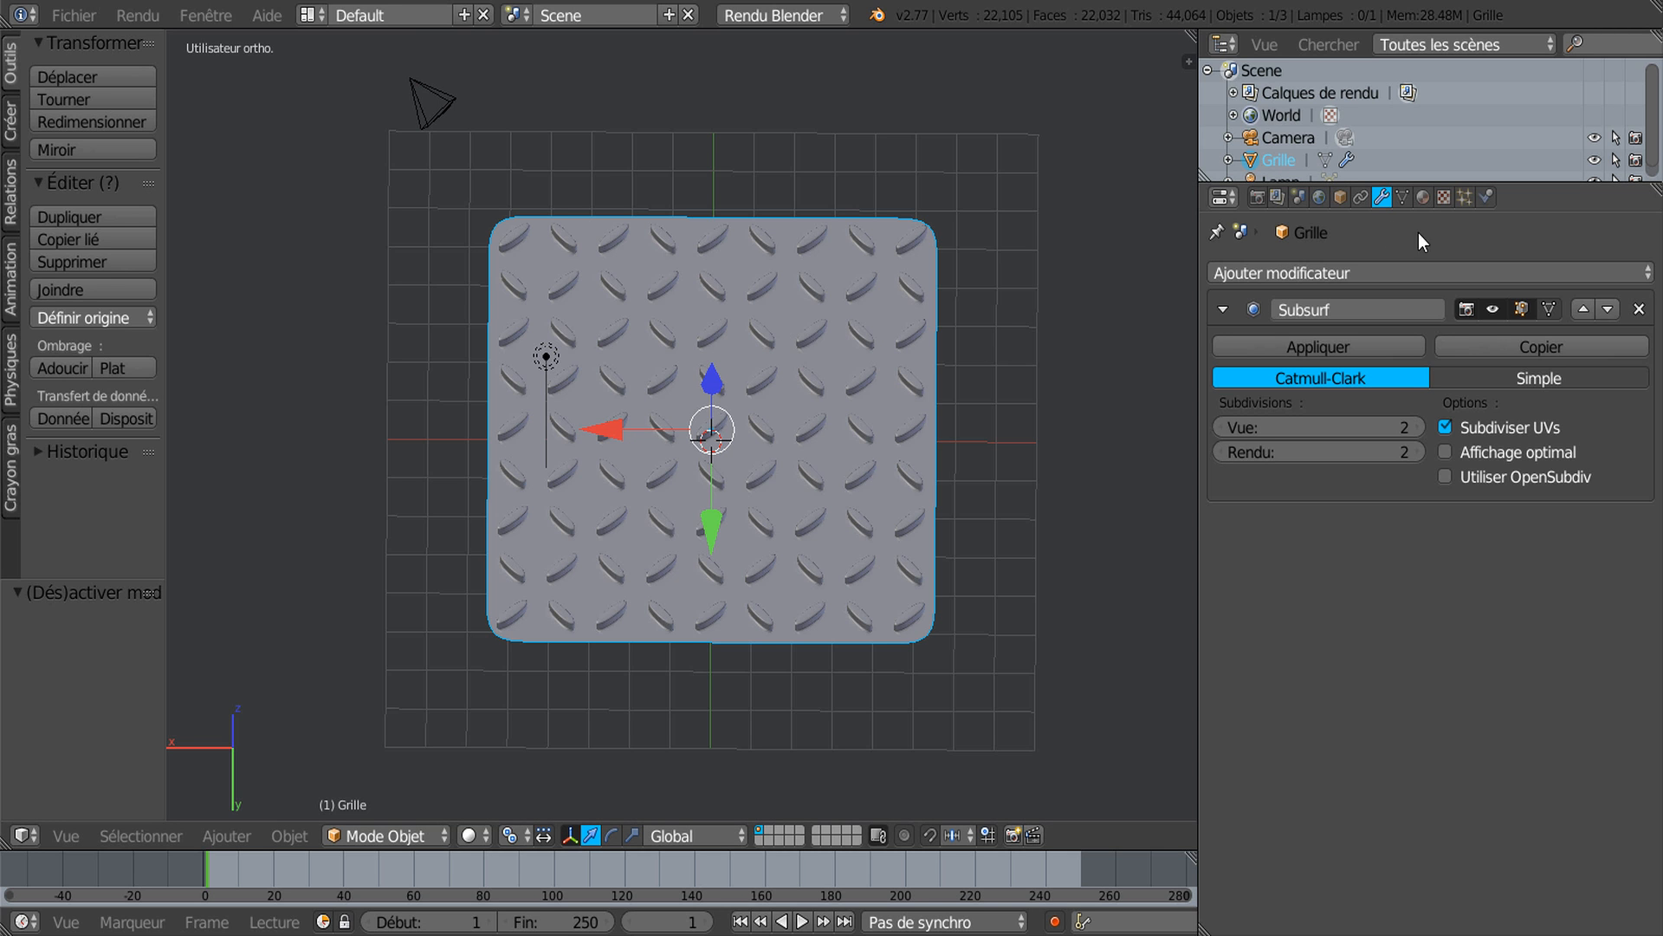
pyautogui.moveTo(1102, 513); pyautogui.dragTo(1105, 470, button='middle')
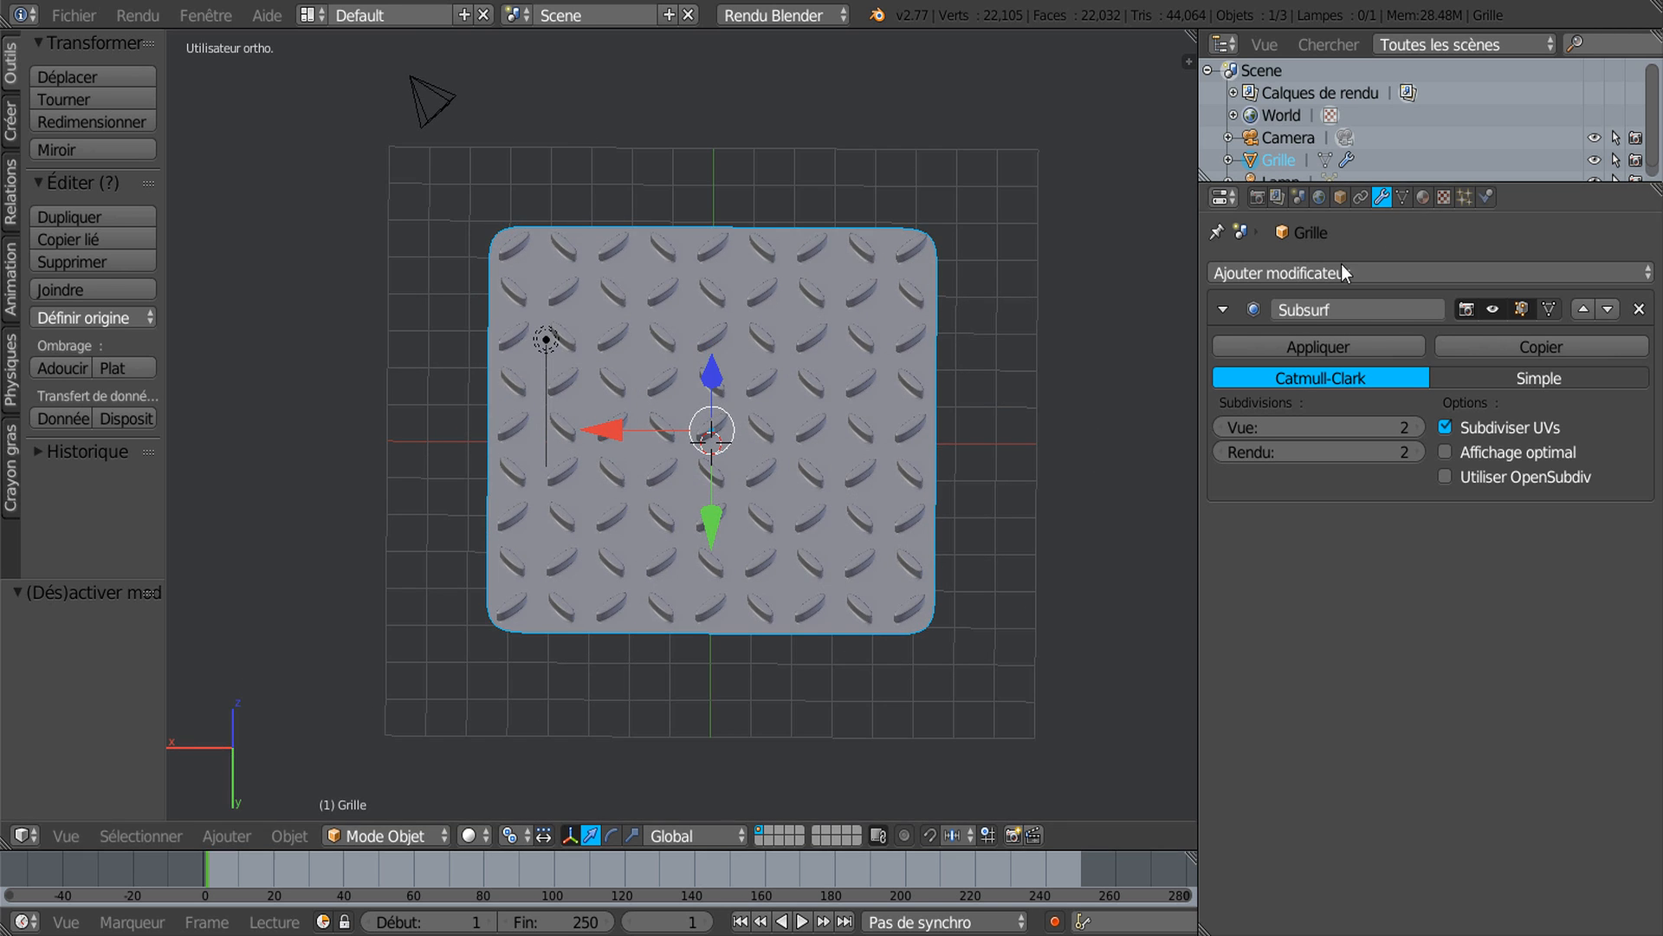
pyautogui.click(1422, 197)
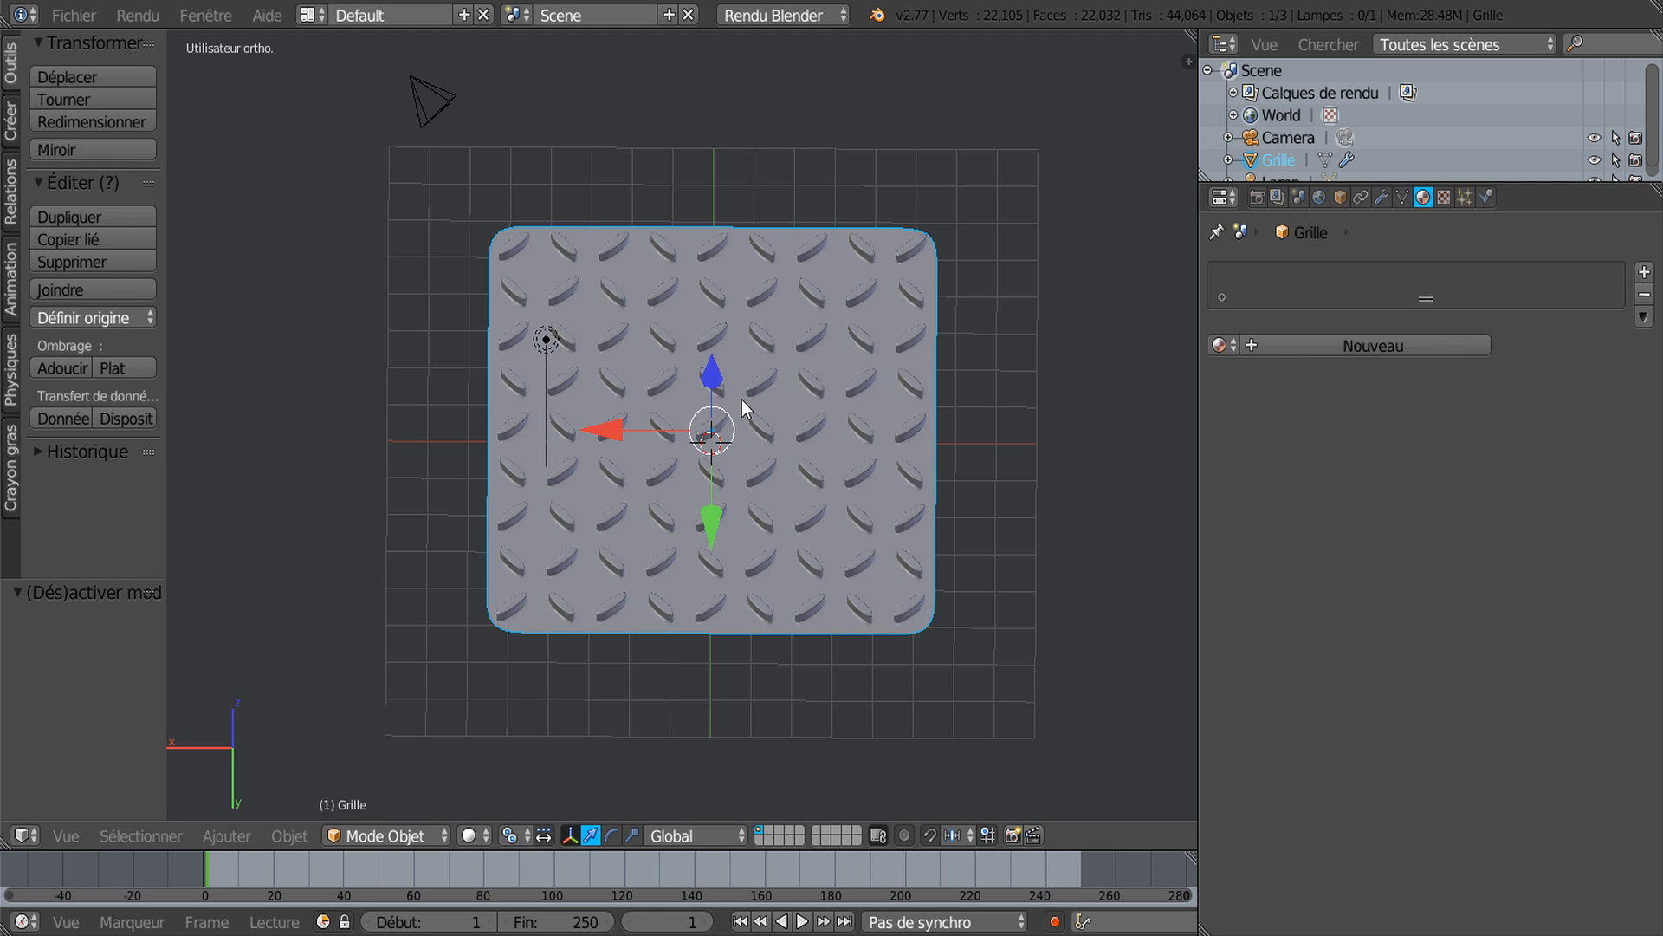
# Step: Create a new material on the plate and darken its diffuse colour to near-black
pyautogui.click(1362, 343)
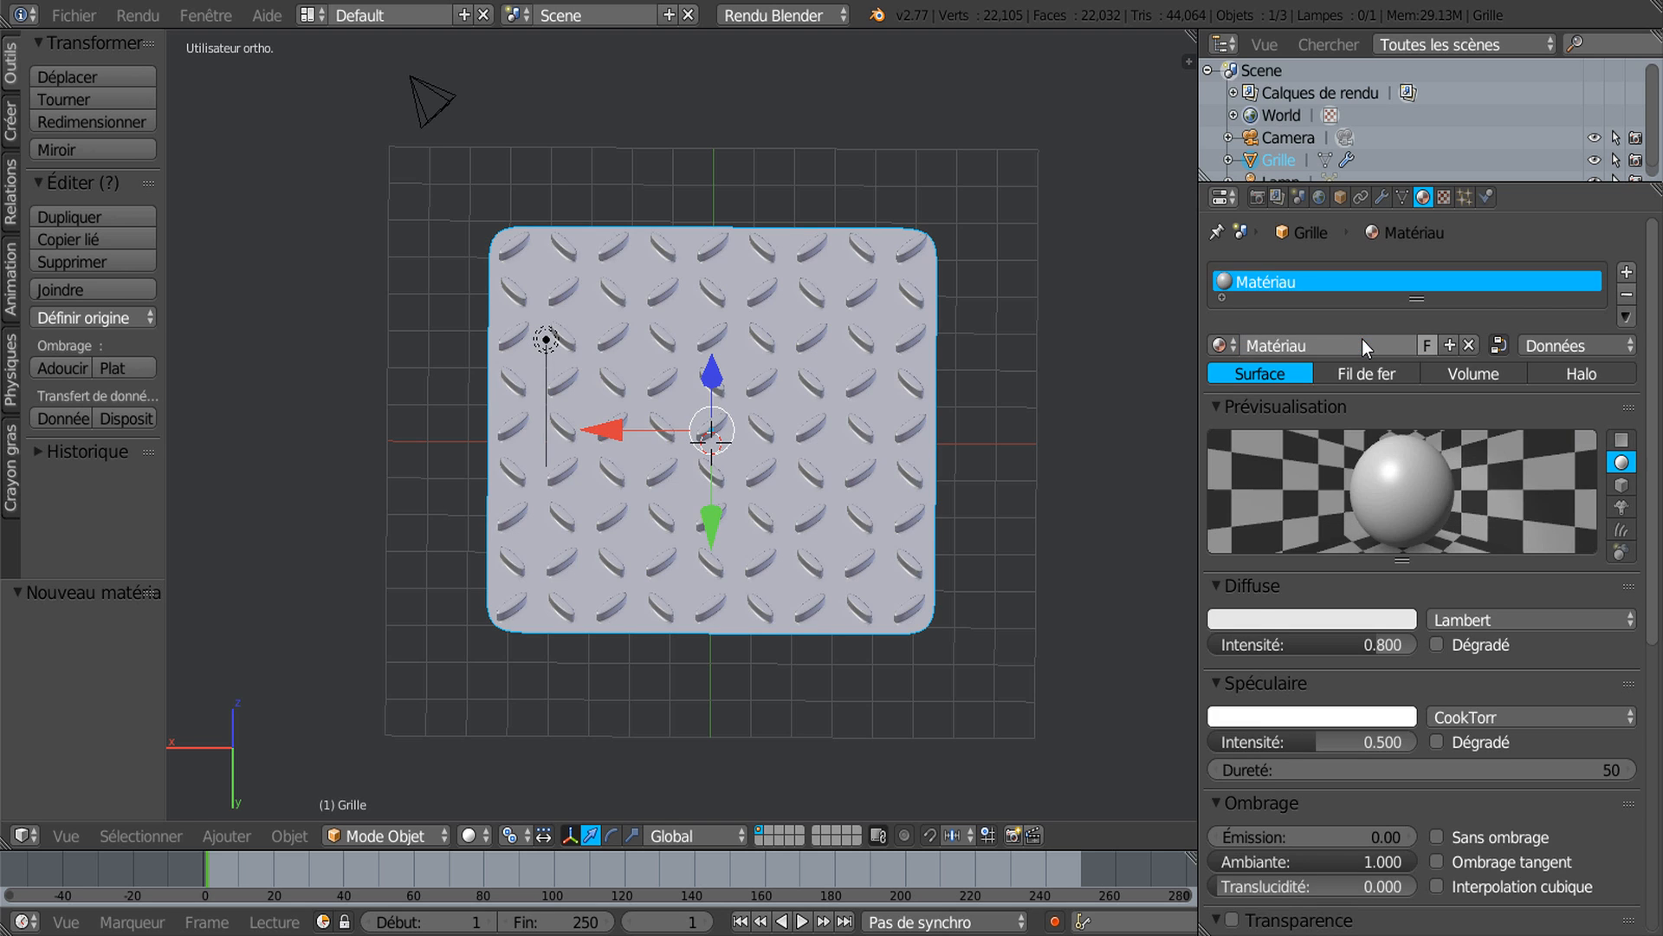
pyautogui.scroll(-5, 1437, 461)
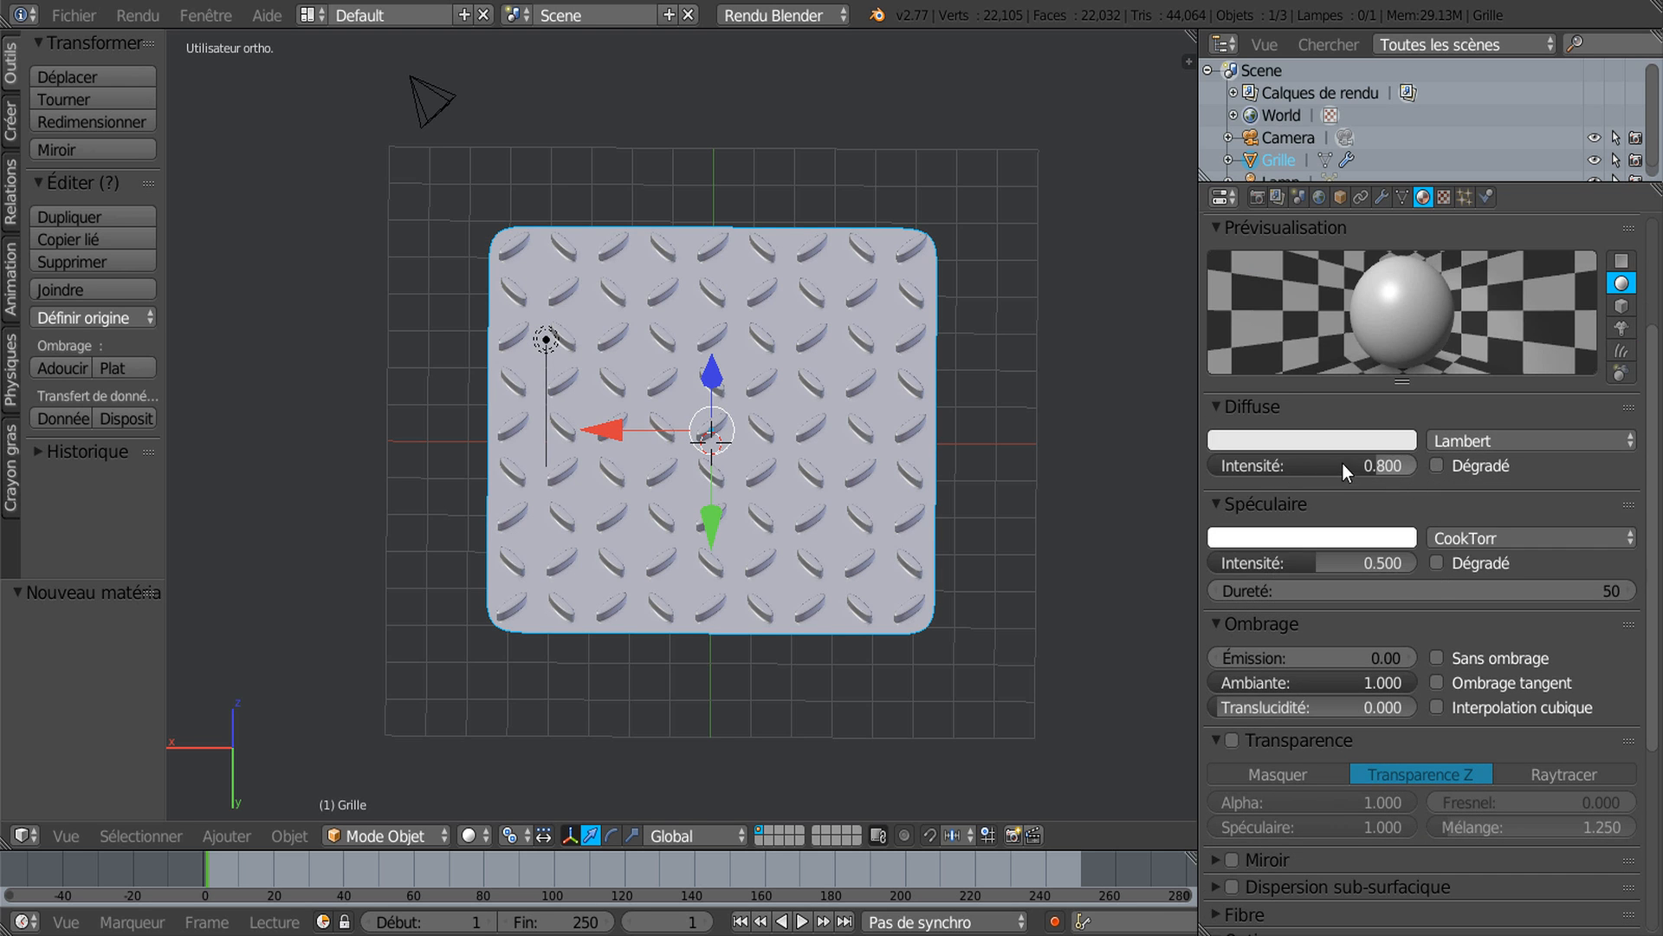
pyautogui.click(1323, 443)
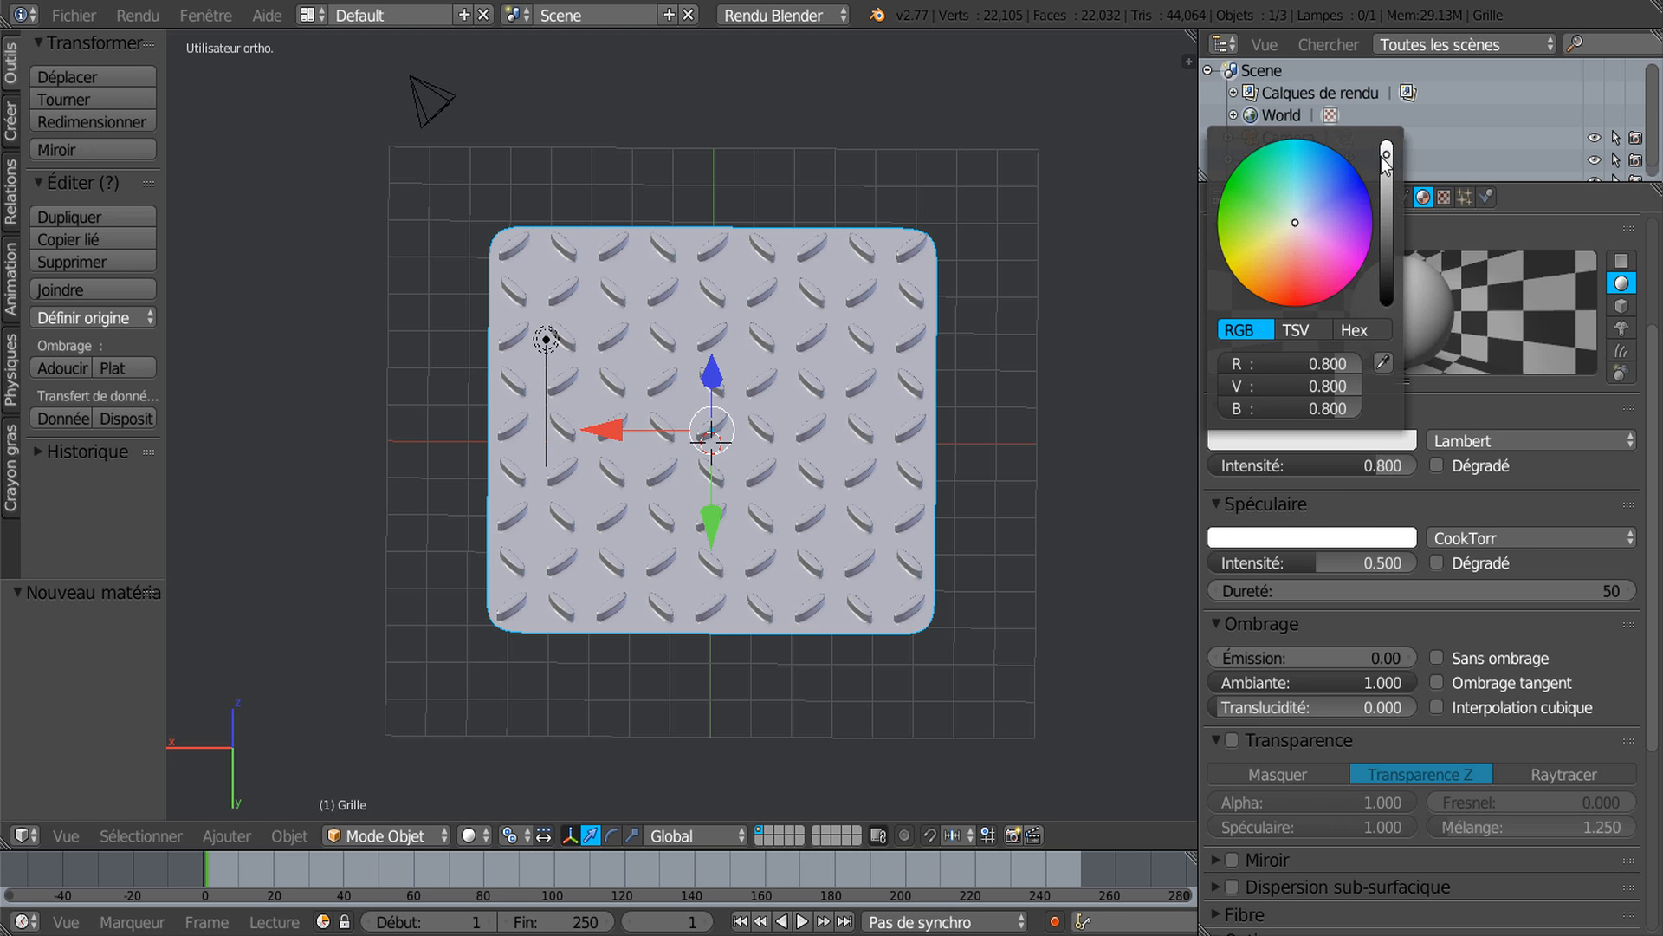
pyautogui.moveTo(1387, 155); pyautogui.dragTo(1386, 285)
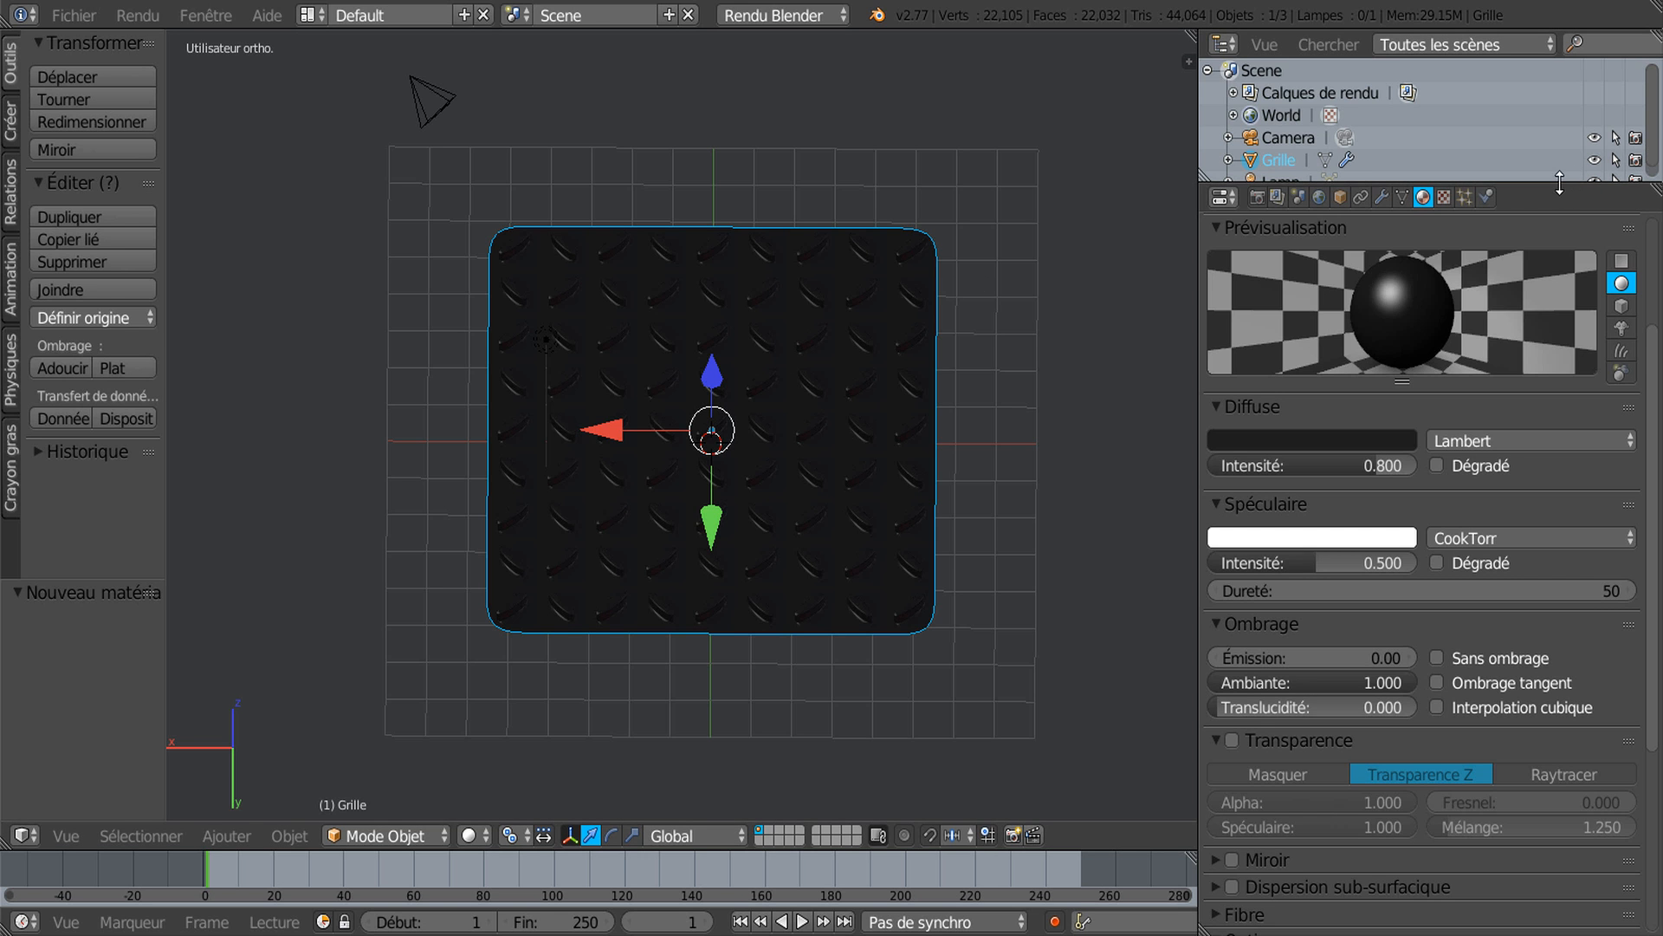
# Step: Enlarge the Outliner, then shift the lamp along X and raise it about 1.629 along Z
pyautogui.moveTo(1560, 183); pyautogui.dragTo(1560, 237)
pyautogui.scroll(-3, 1048, 435)
pyautogui.moveTo(1022, 448); pyautogui.dragTo(1015, 318, button='middle')
pyautogui.scroll(2, 563, 273)
pyautogui.rightClick(570, 247)
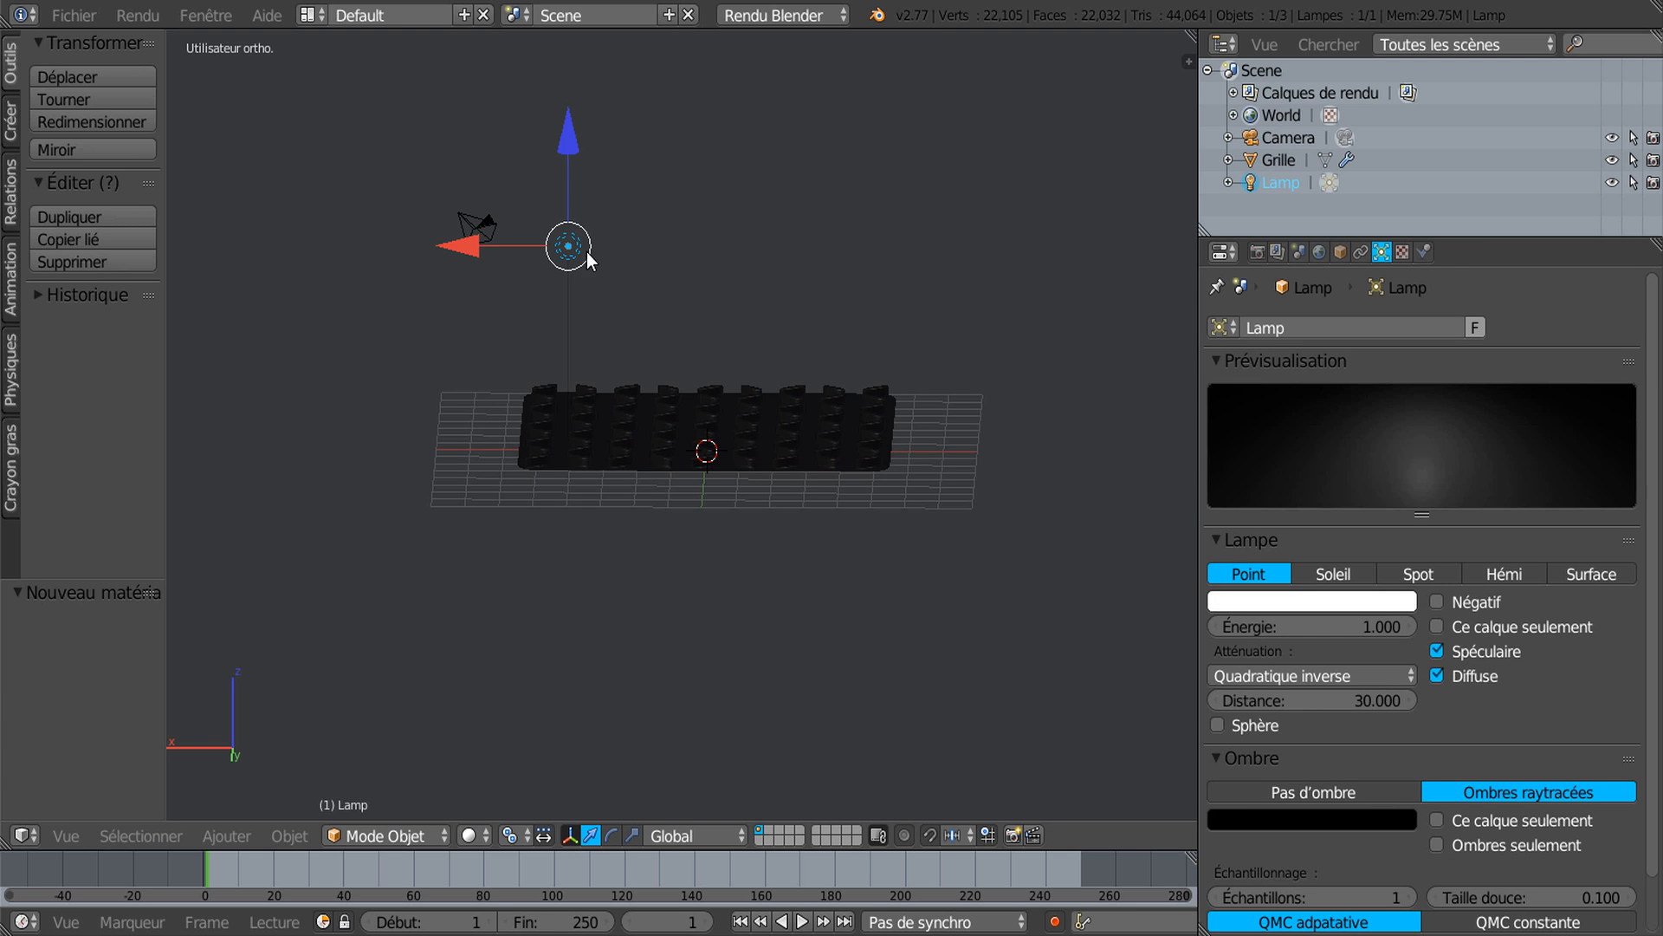
pyautogui.moveTo(487, 243); pyautogui.dragTo(636, 244)
pyautogui.moveTo(707, 148); pyautogui.dragTo(734, 90)
# Step: Switch the viewport shading to Rendered (Rendu) and frame the plate from an angle
pyautogui.scroll(-2, 894, 184)
pyautogui.moveTo(894, 183); pyautogui.dragTo(828, 347, button='middle')
pyautogui.scroll(2, 829, 215)
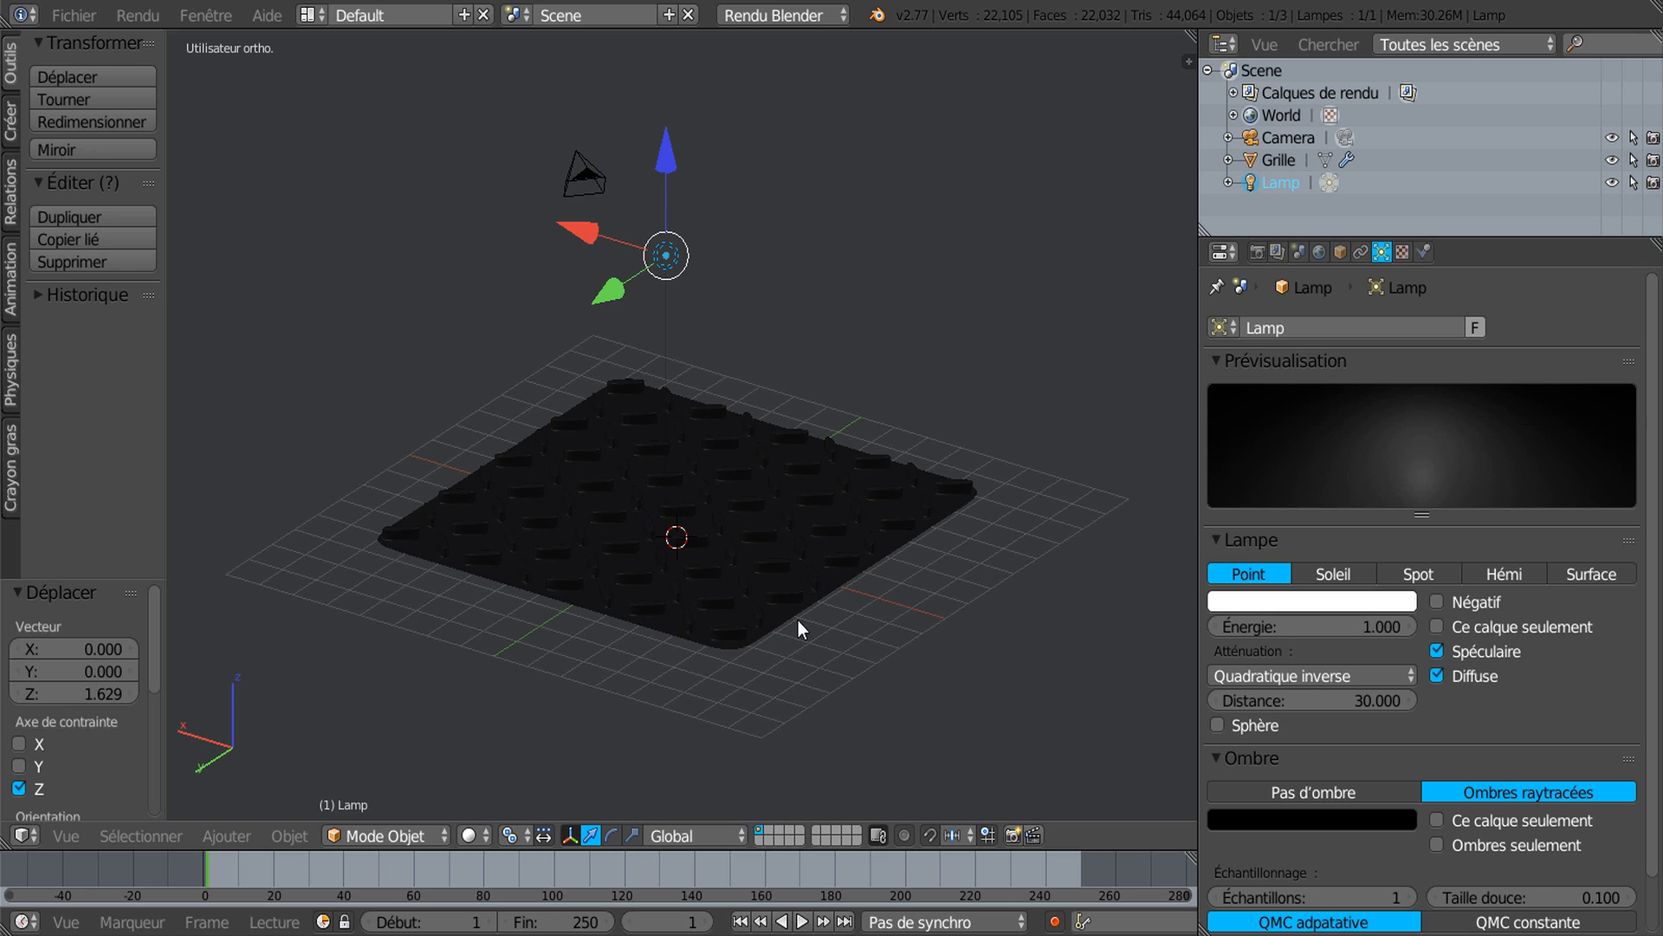
pyautogui.keyDown('shift'); pyautogui.scroll(2, 824, 610); pyautogui.keyUp('shift')
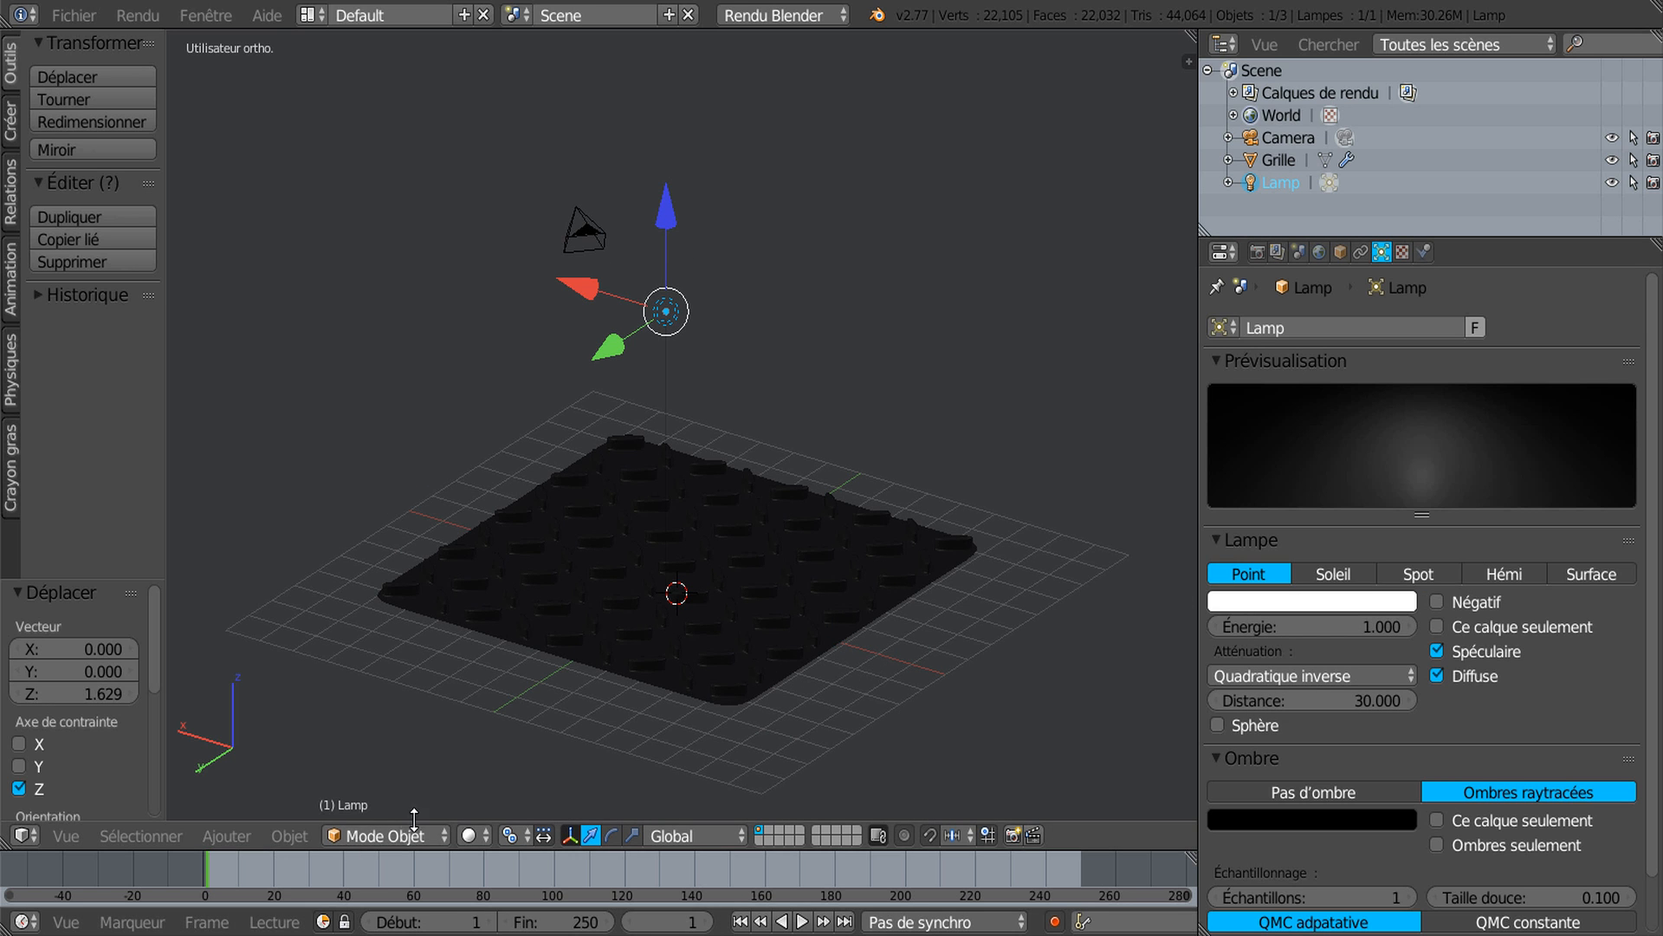
pyautogui.click(466, 837)
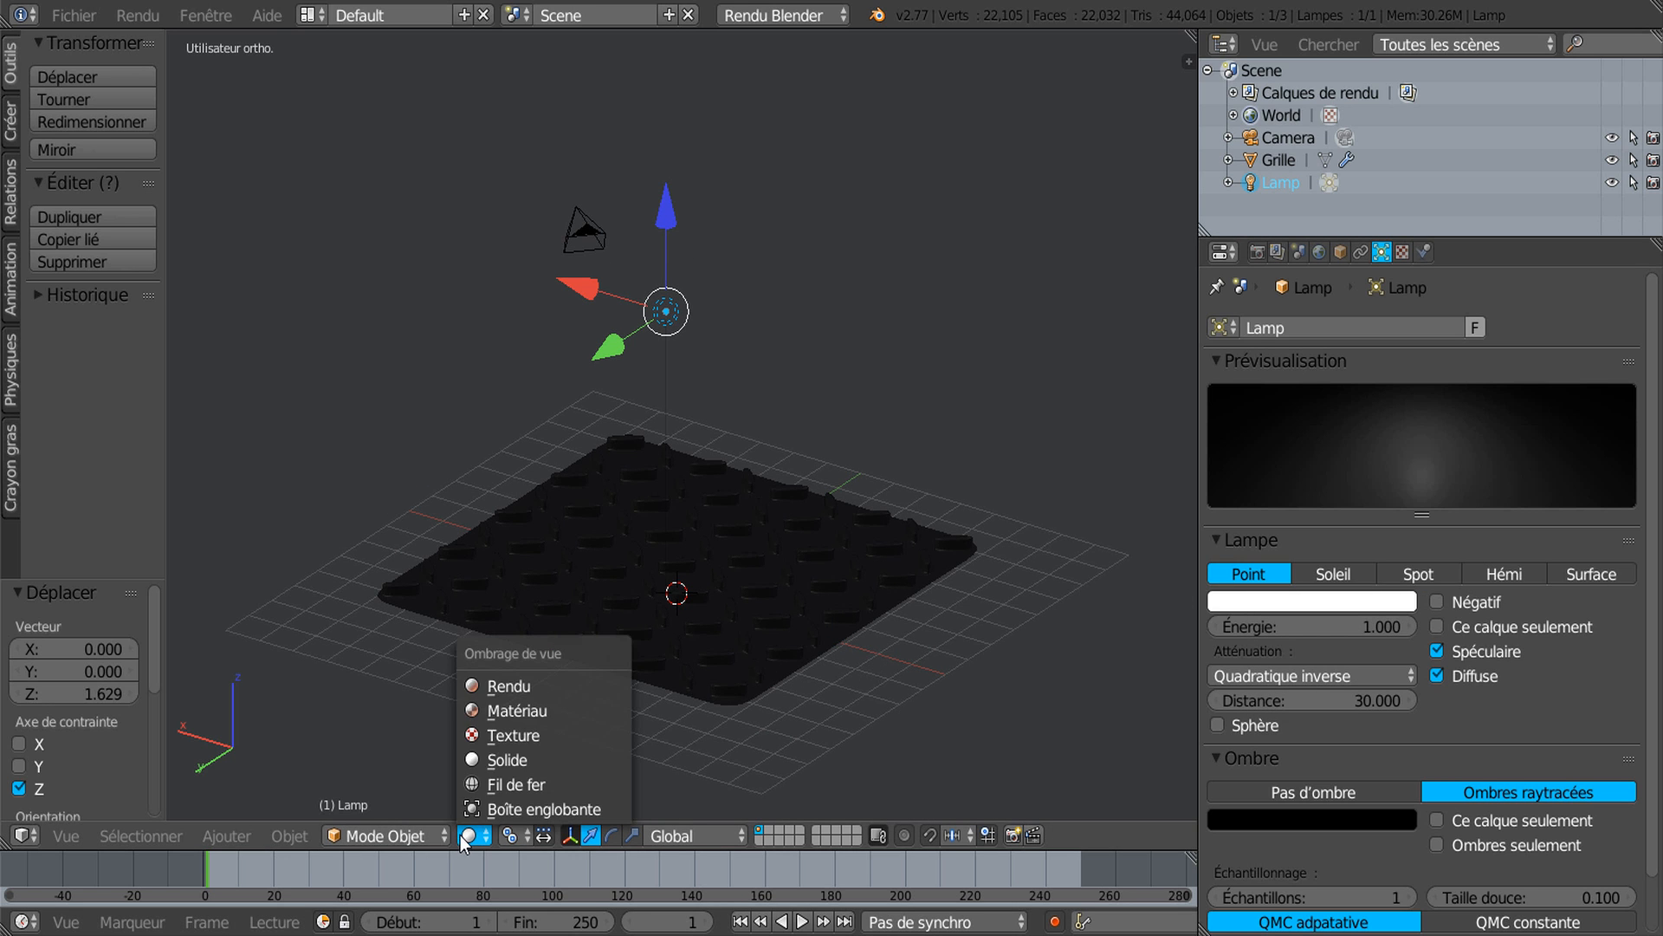
pyautogui.click(508, 688)
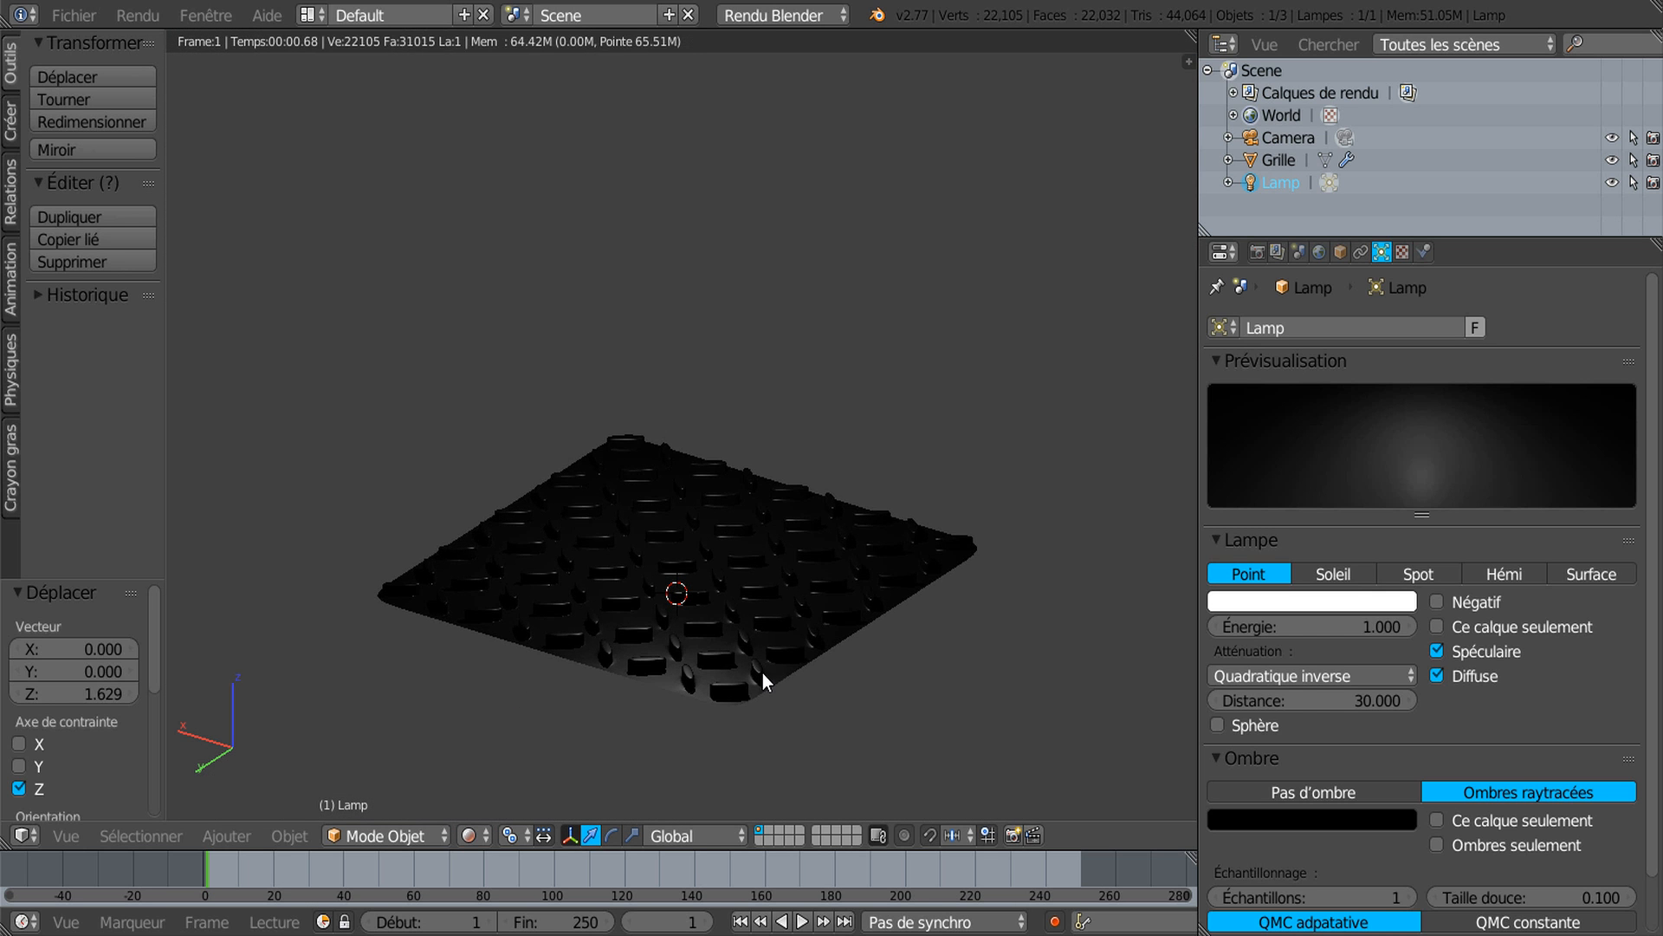
pyautogui.scroll(1, 783, 687)
pyautogui.moveTo(790, 704)
pyautogui.keyDown('shift'); pyautogui.mouseDown(button='middle')
pyautogui.moveTo(787, 585)
pyautogui.moveTo(787, 629)
pyautogui.mouseUp(button='middle'); pyautogui.keyUp('shift')
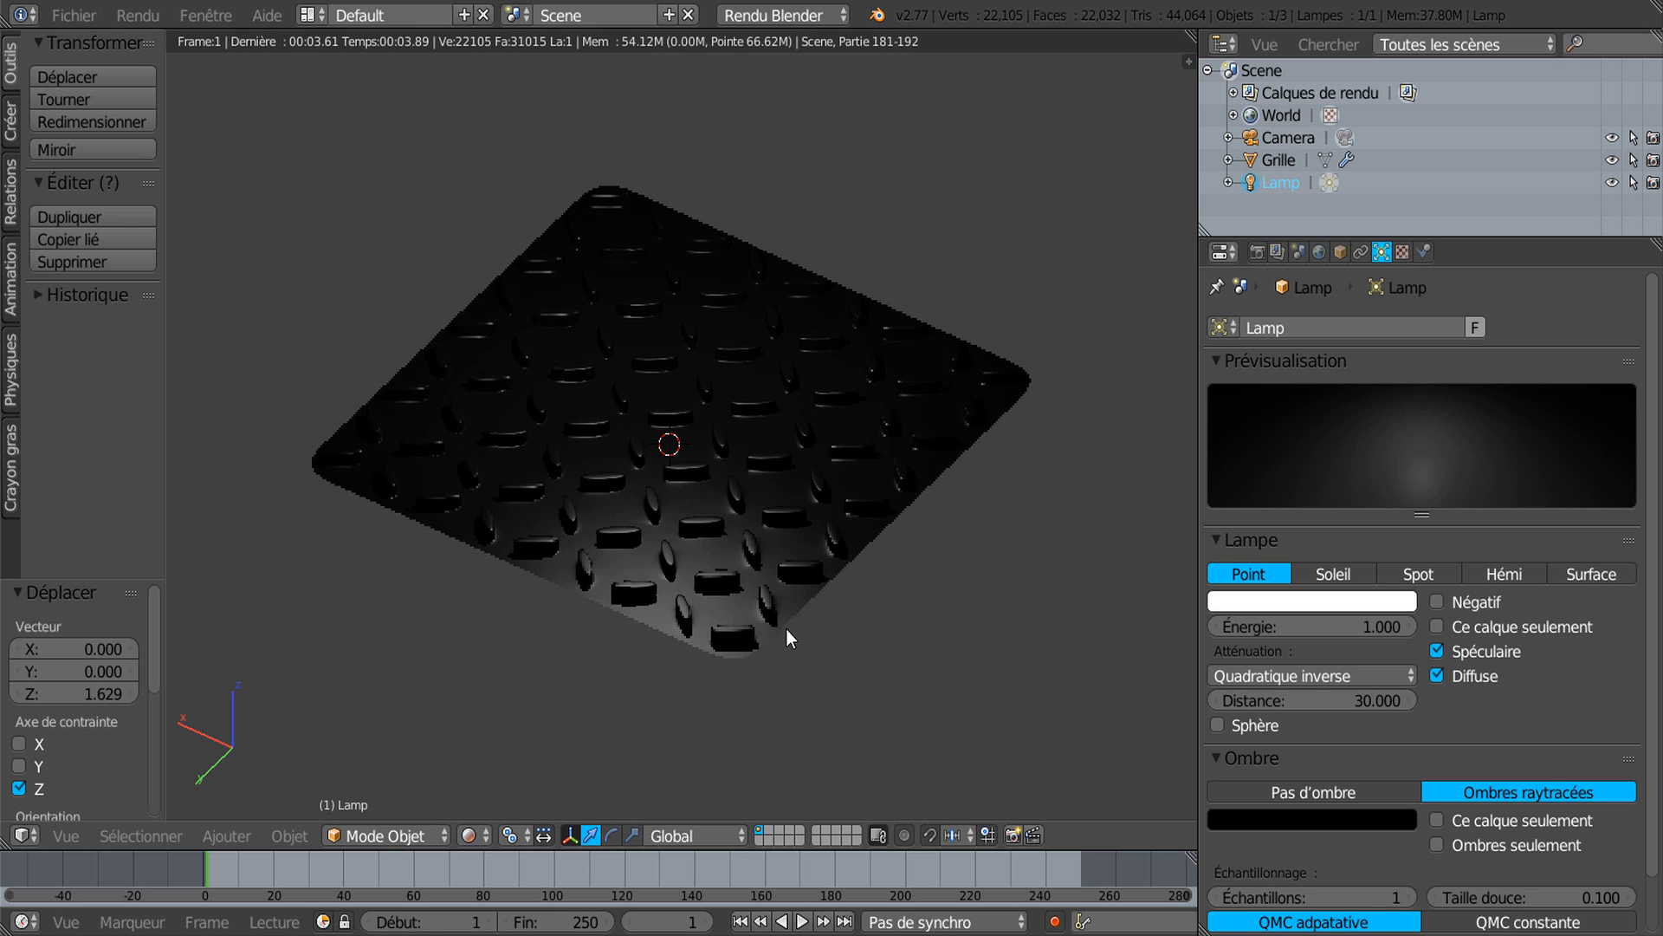
pyautogui.click(462, 834)
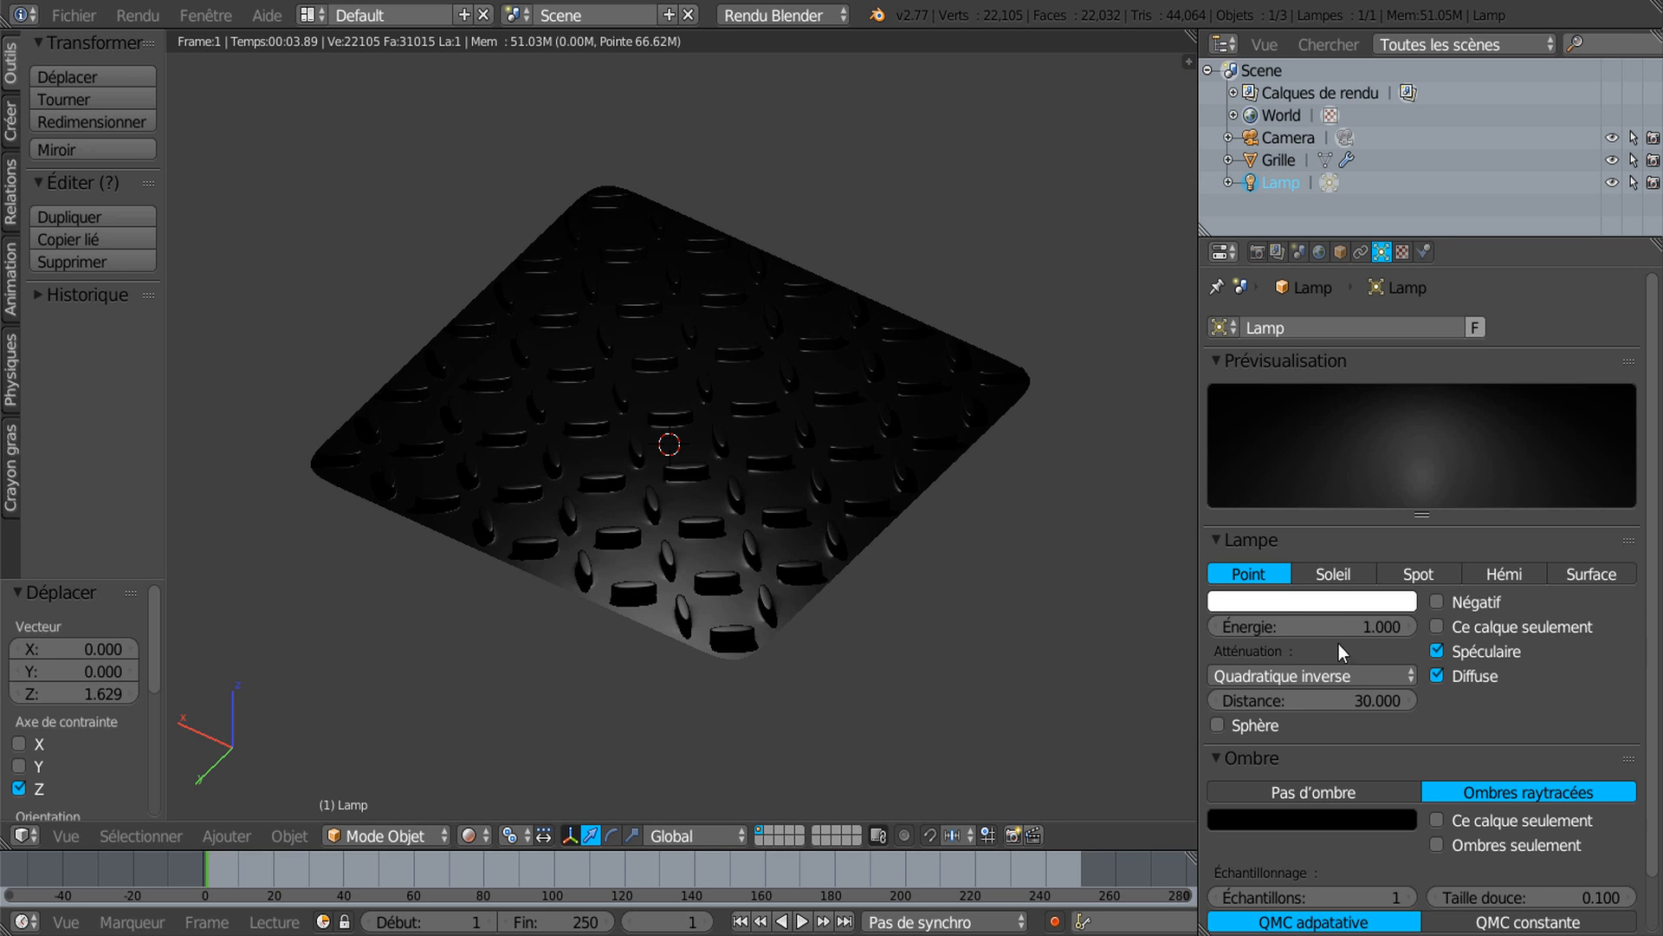
# Step: Try the Sun (Soleil) and Spot lamp types on the rendered plate
pyautogui.click(1337, 575)
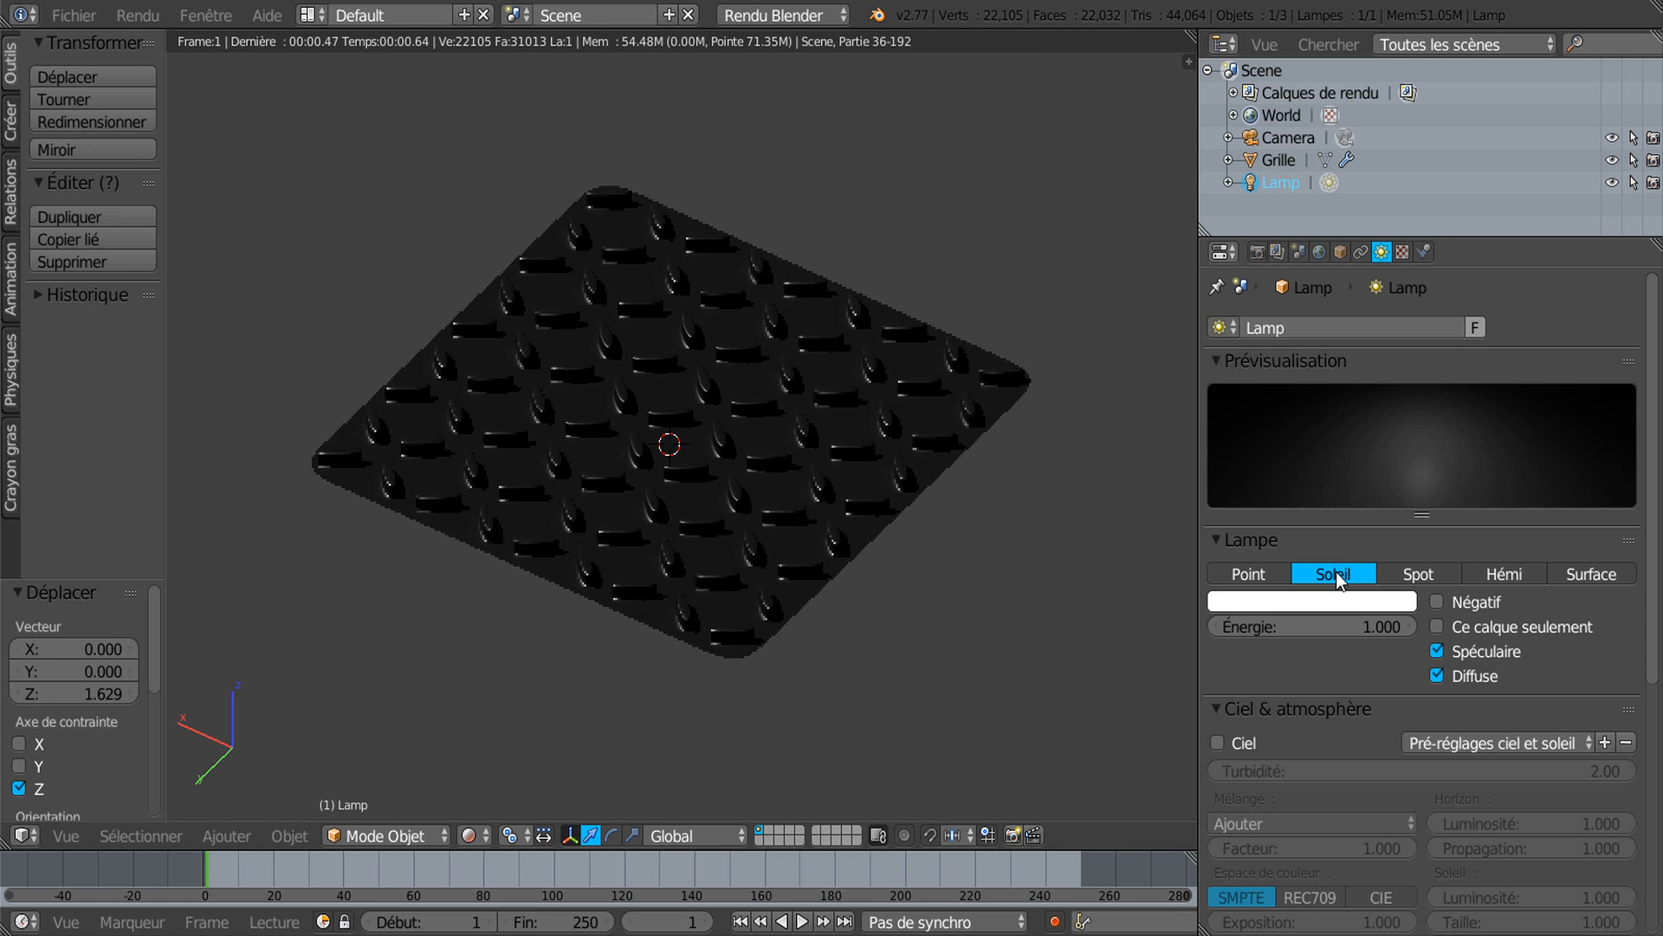
pyautogui.scroll(3, 949, 608)
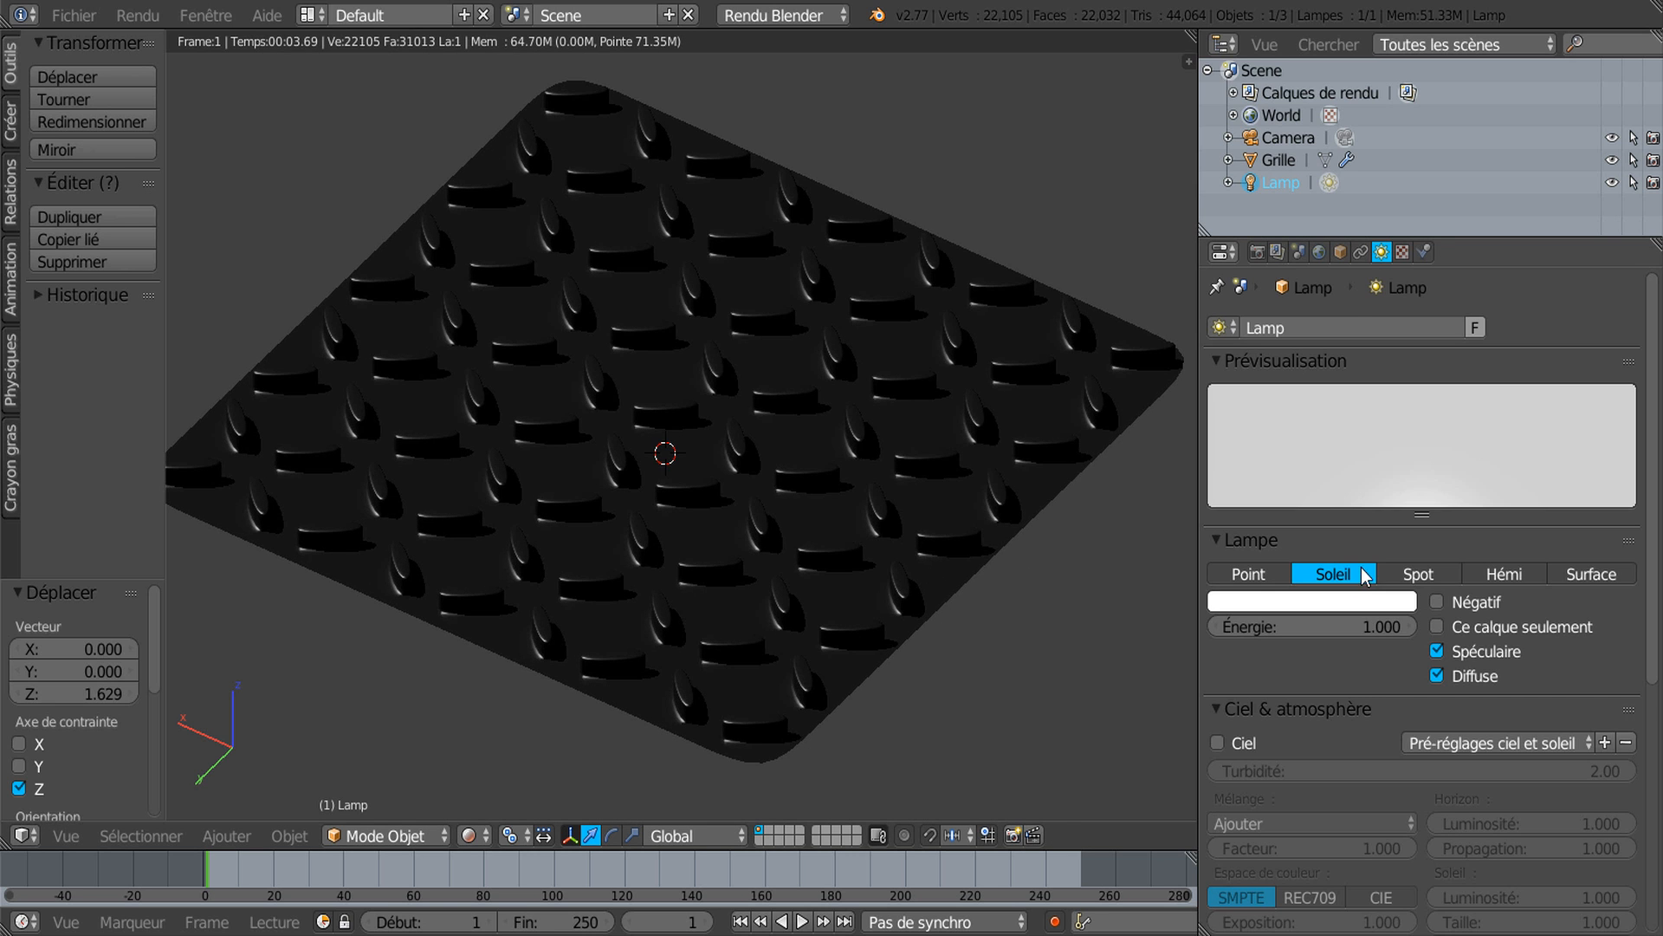
pyautogui.click(1411, 574)
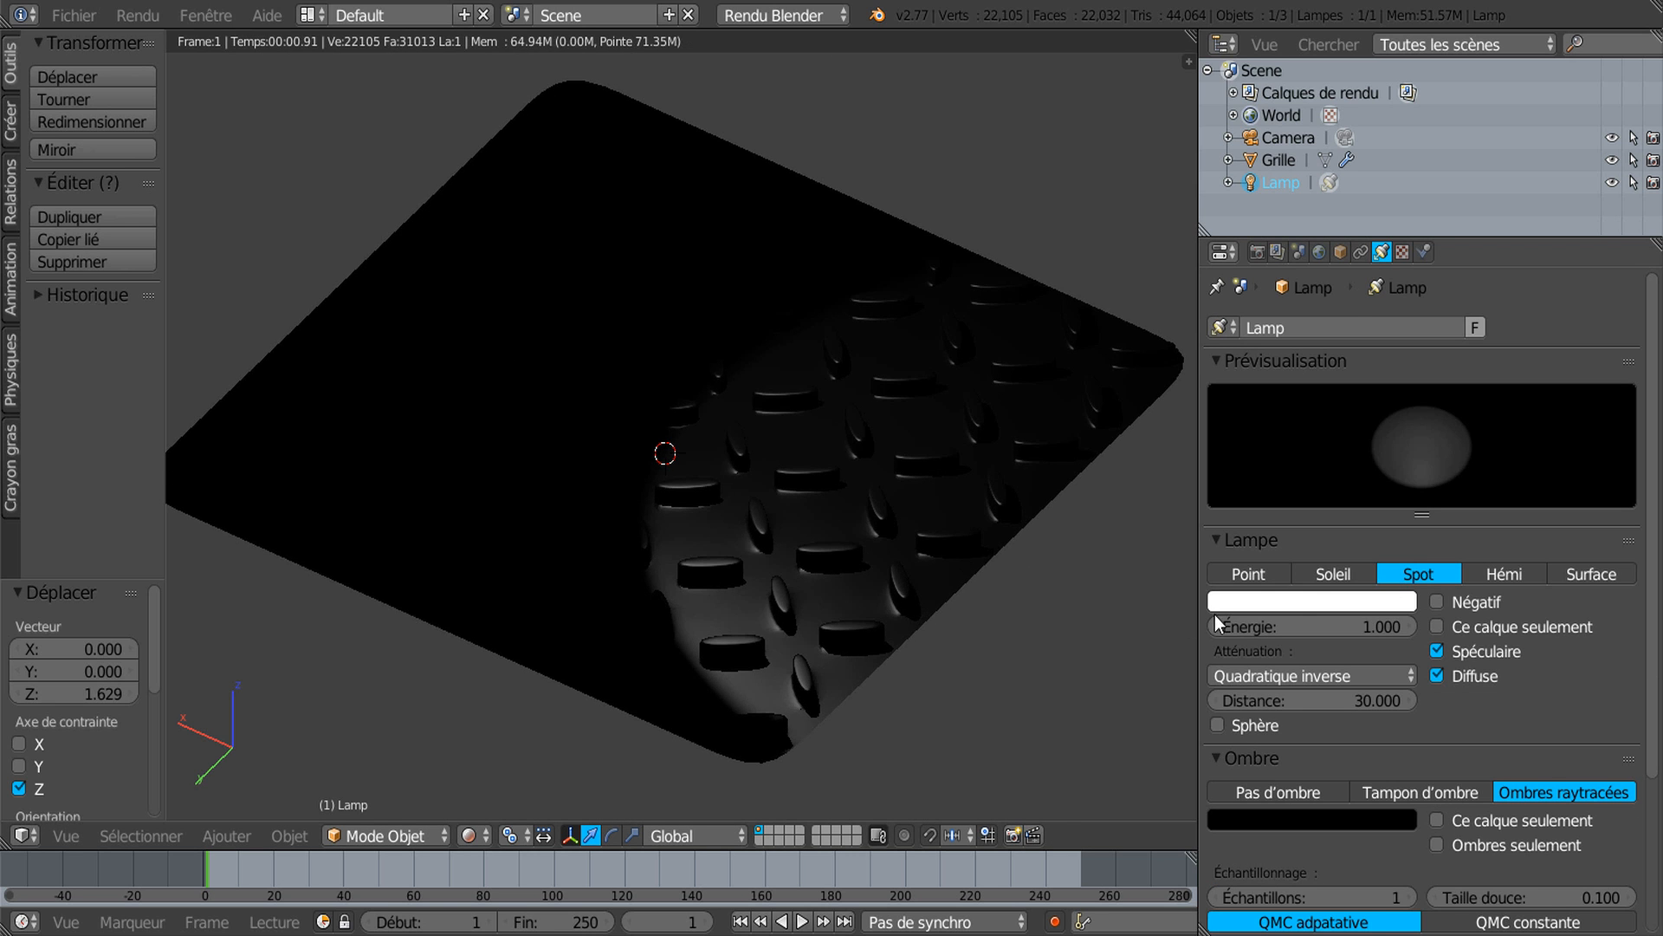
pyautogui.scroll(-2, 1090, 611)
pyautogui.scroll(1, 1090, 611)
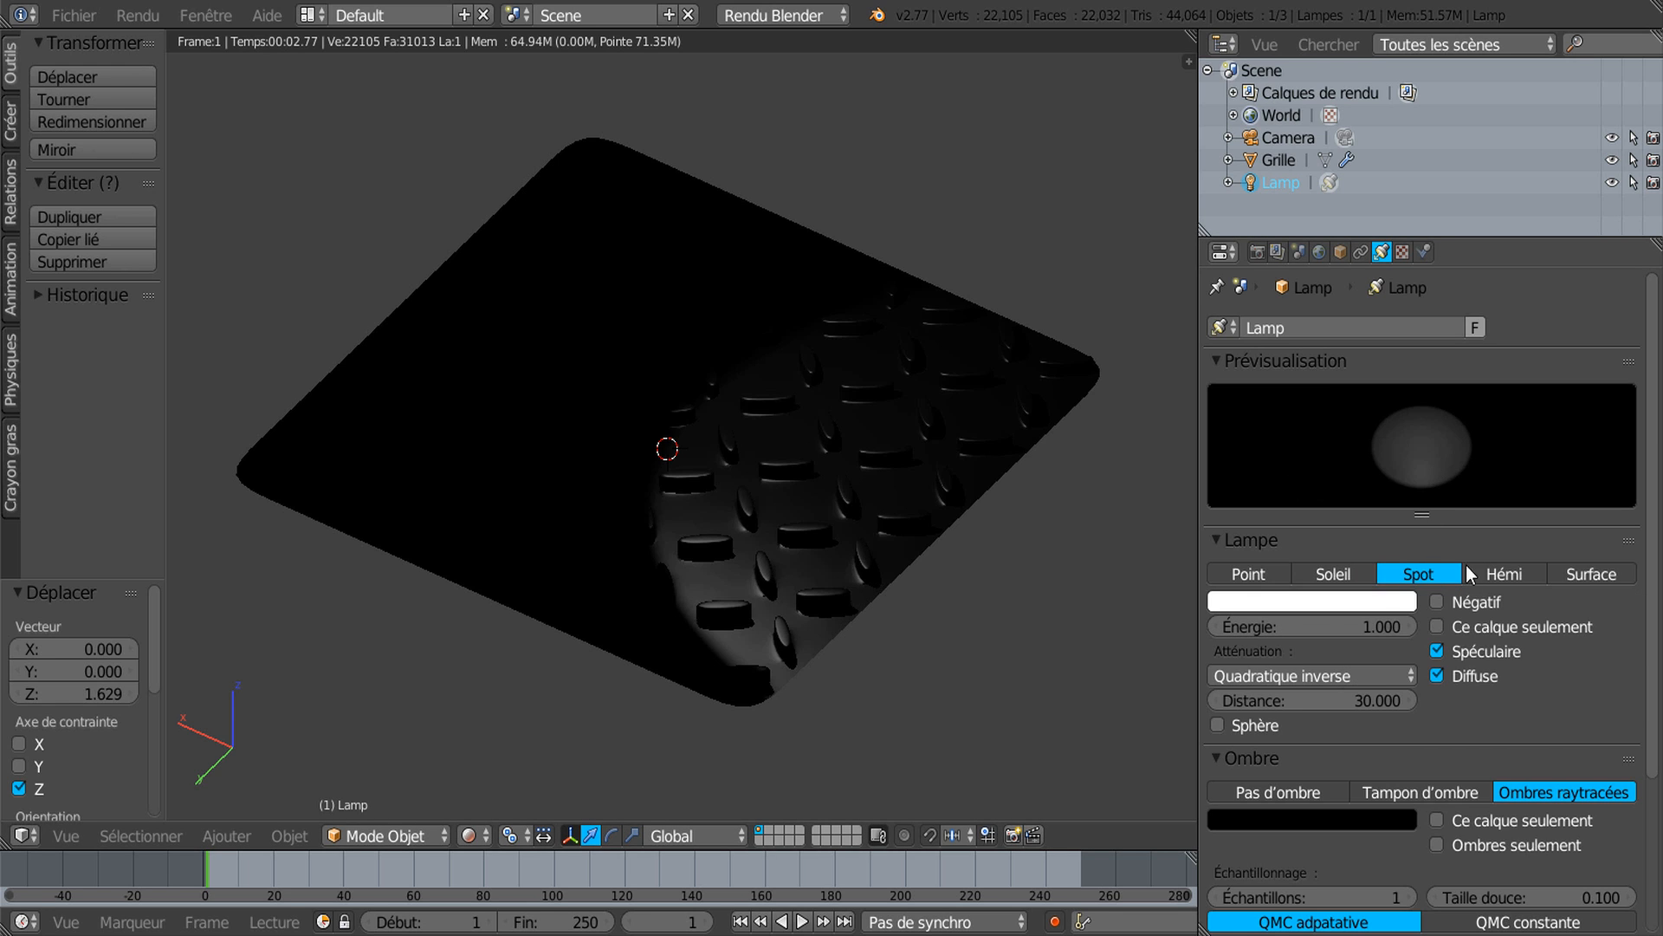
# Step: Try the Hemi (Hémi) lamp type and examine the plate's lighting from several angles
pyautogui.click(1513, 569)
pyautogui.scroll(-2, 1121, 630)
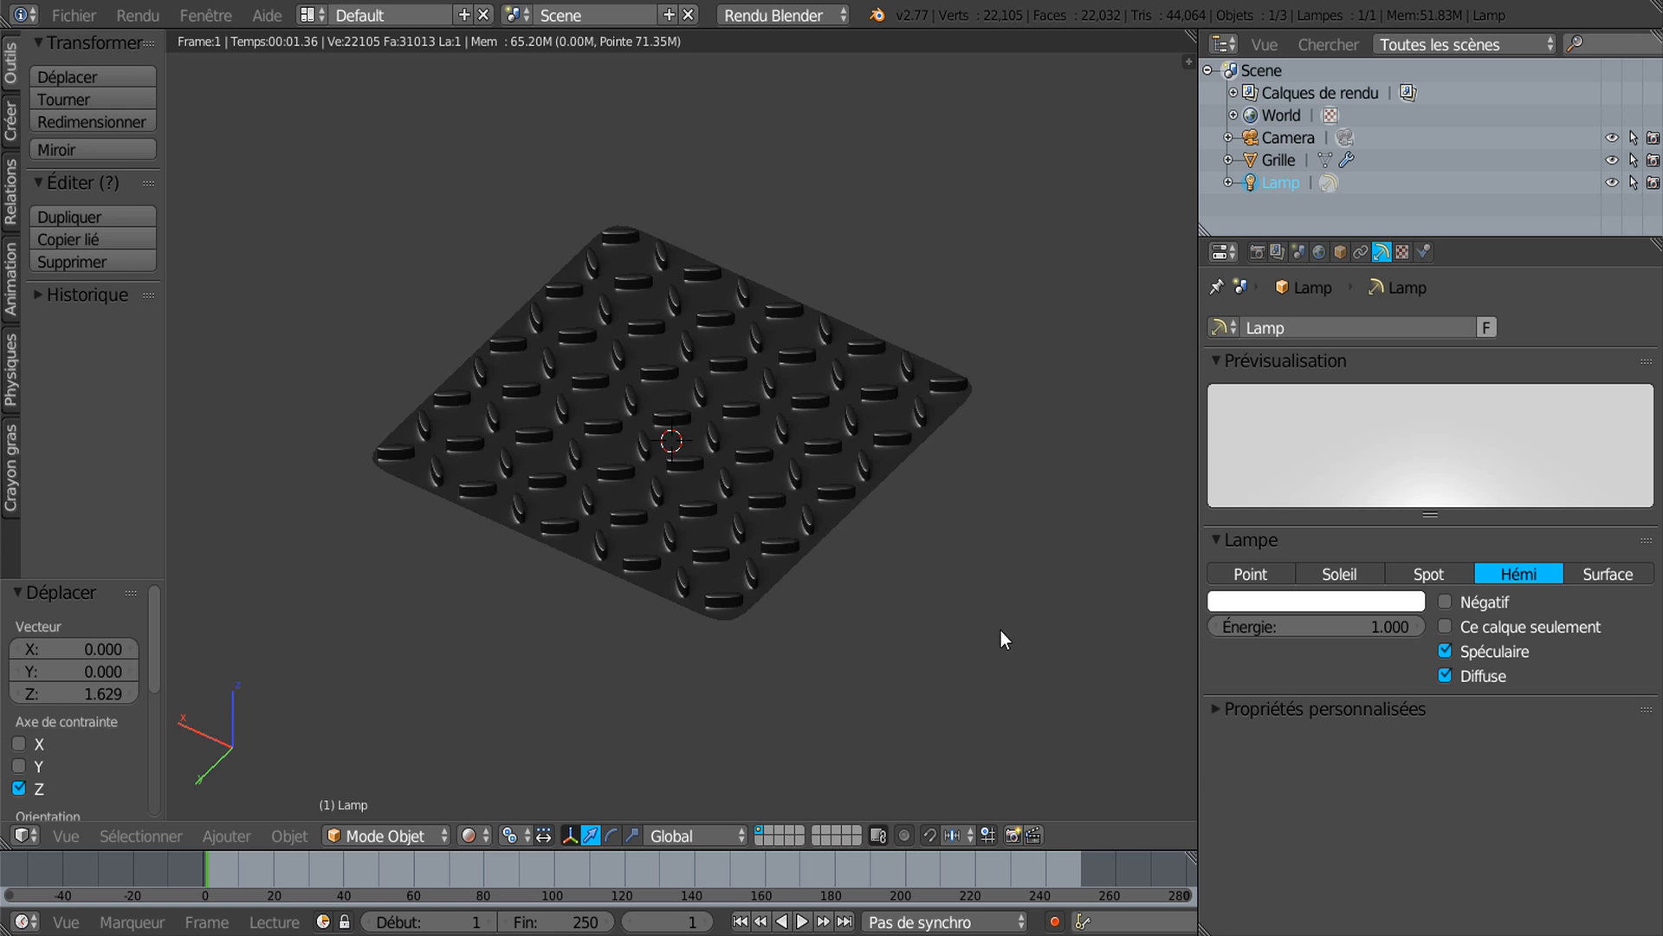
pyautogui.moveTo(1000, 631); pyautogui.dragTo(1017, 610, button='middle')
pyautogui.moveTo(816, 530); pyautogui.dragTo(863, 554, button='middle')
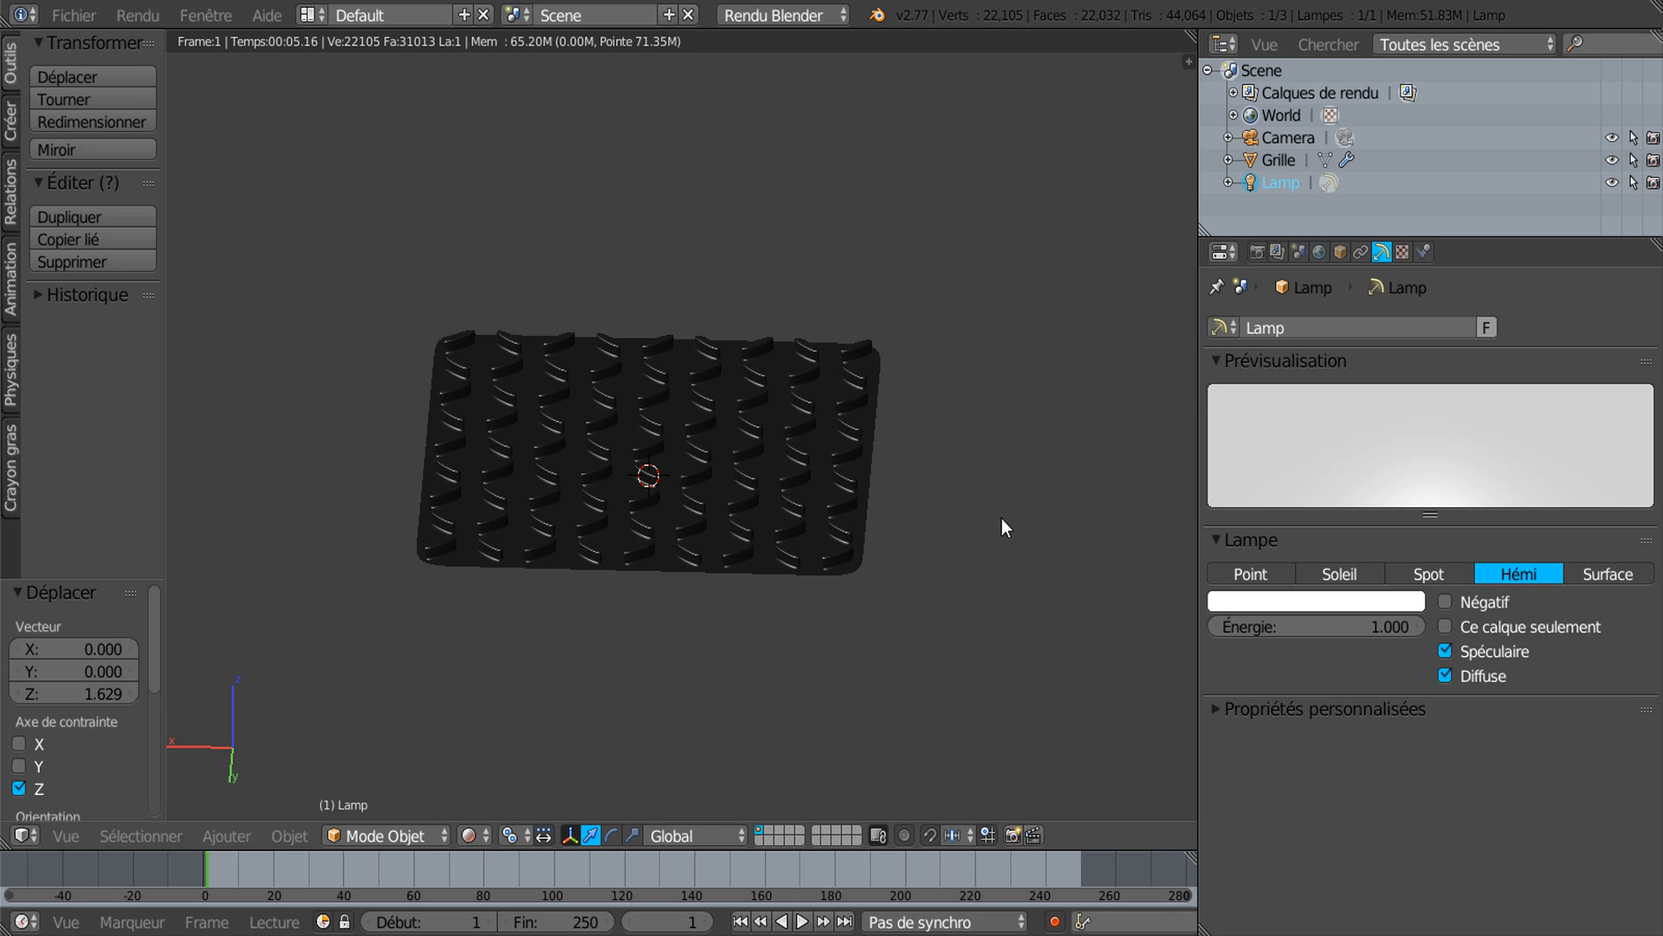
pyautogui.moveTo(828, 544); pyautogui.dragTo(825, 534, button='middle')
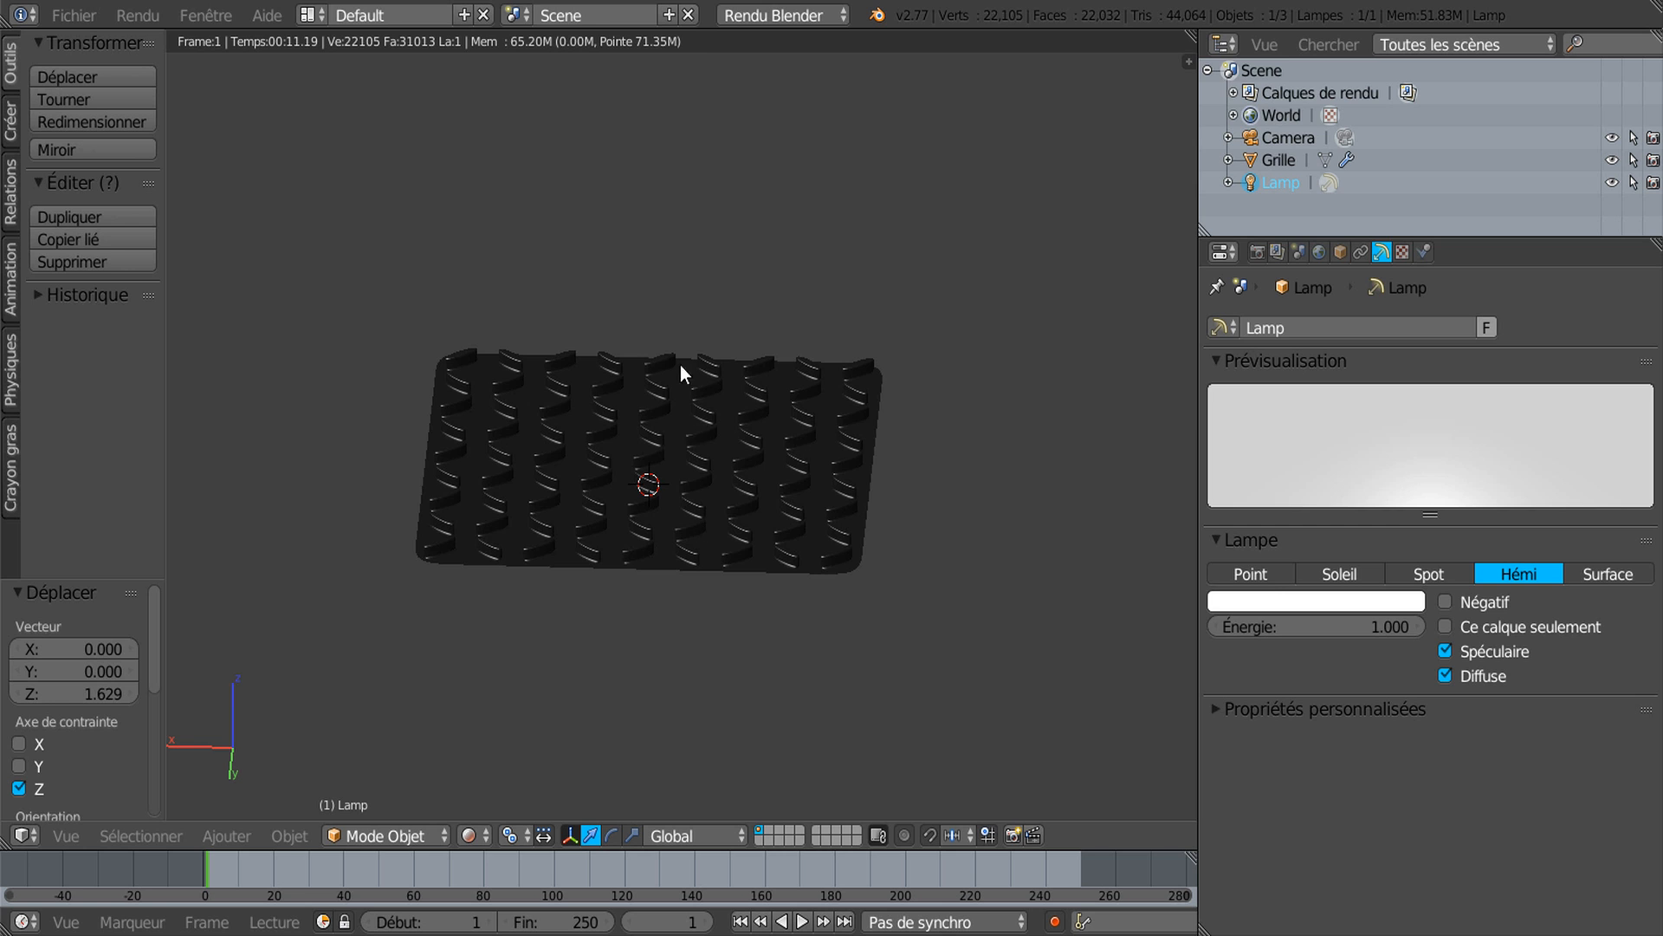
pyautogui.moveTo(1026, 607); pyautogui.dragTo(859, 601, button='middle')
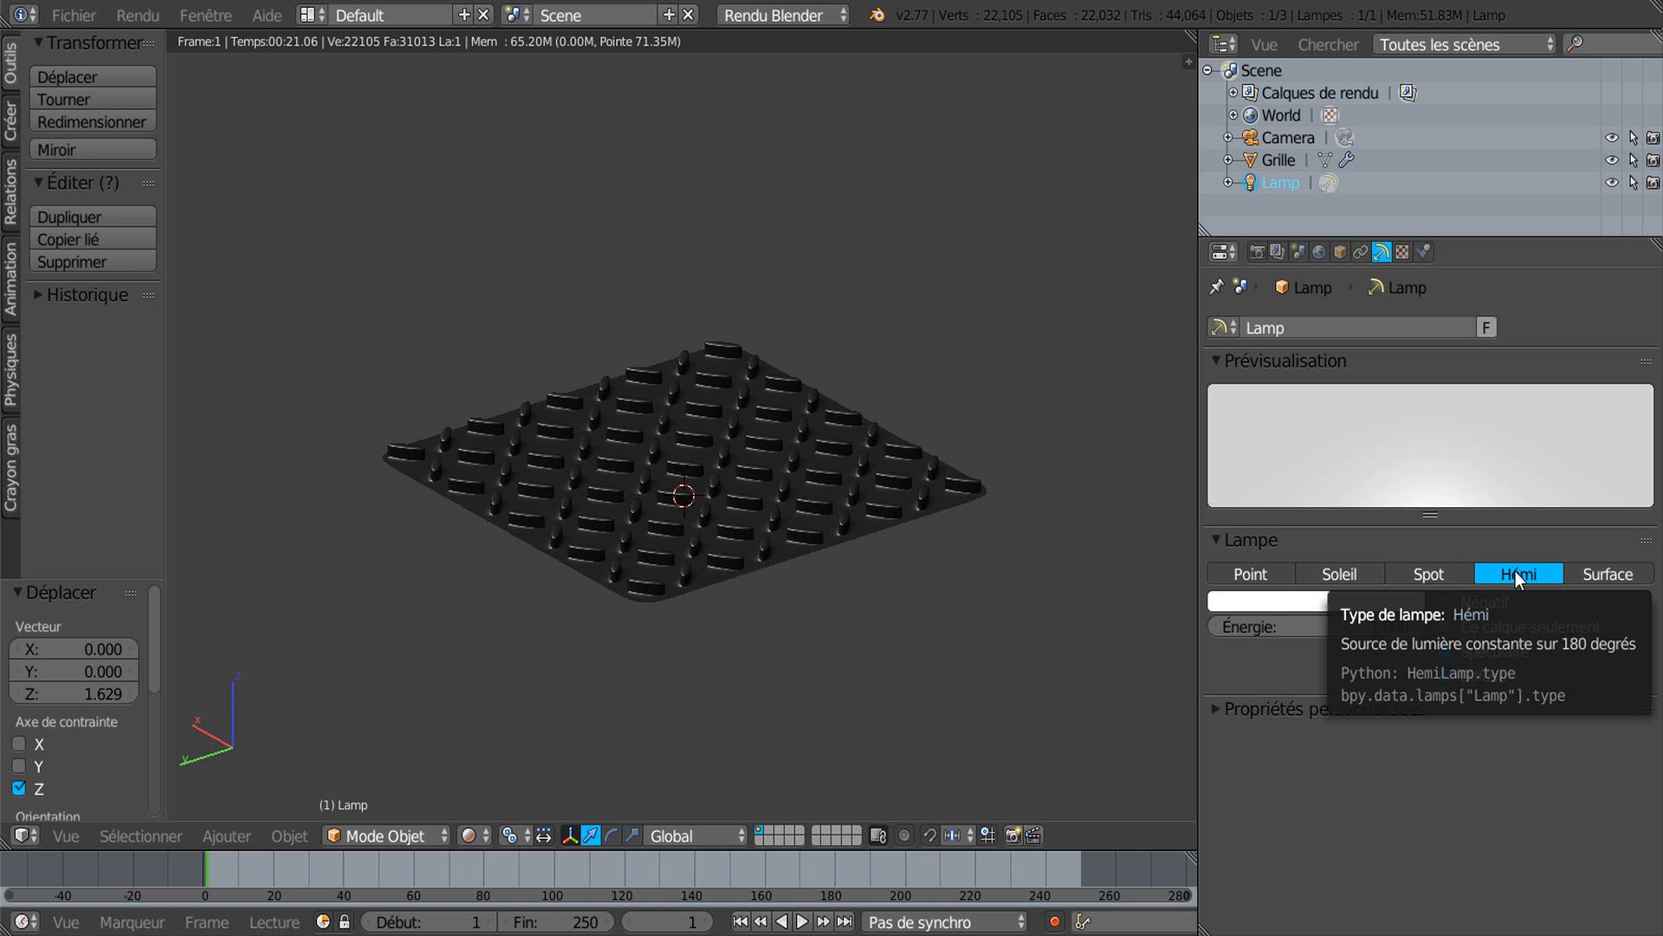
pyautogui.scroll(1, 1005, 622)
pyautogui.moveTo(983, 604)
pyautogui.keyDown('shift'); pyautogui.mouseDown(button='middle')
pyautogui.moveTo(969, 525)
pyautogui.moveTo(986, 579)
pyautogui.mouseUp(button='middle'); pyautogui.keyUp('shift')
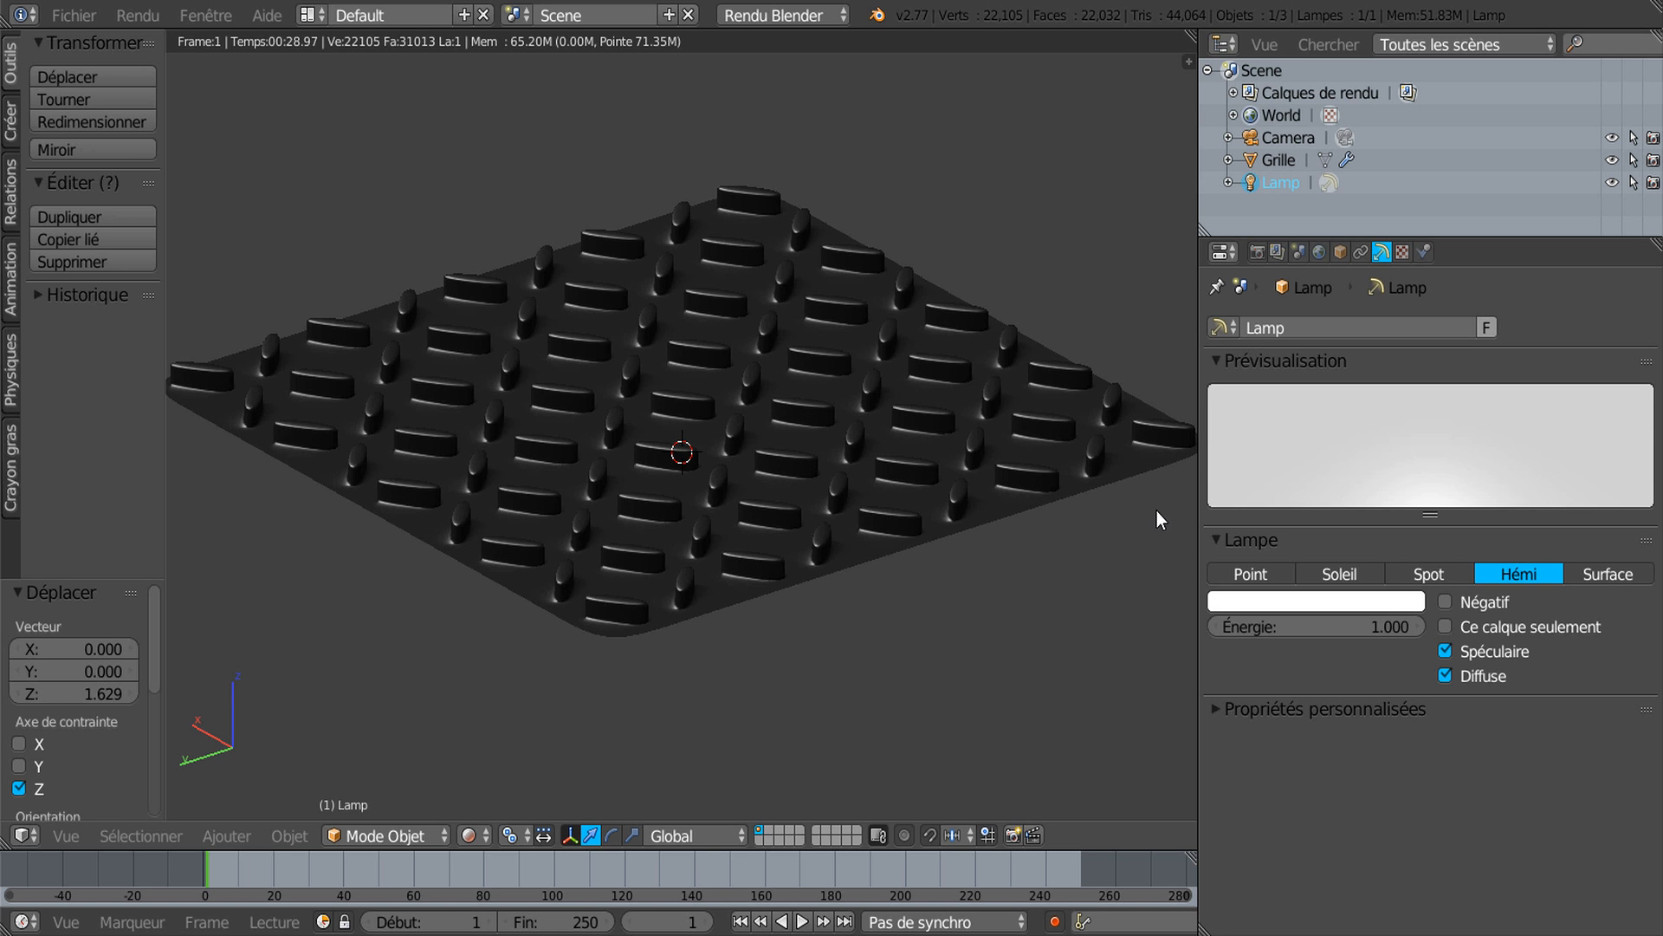
# Step: Change the lamp to the area type (Surface) and set its energy to 0.320
pyautogui.click(1609, 572)
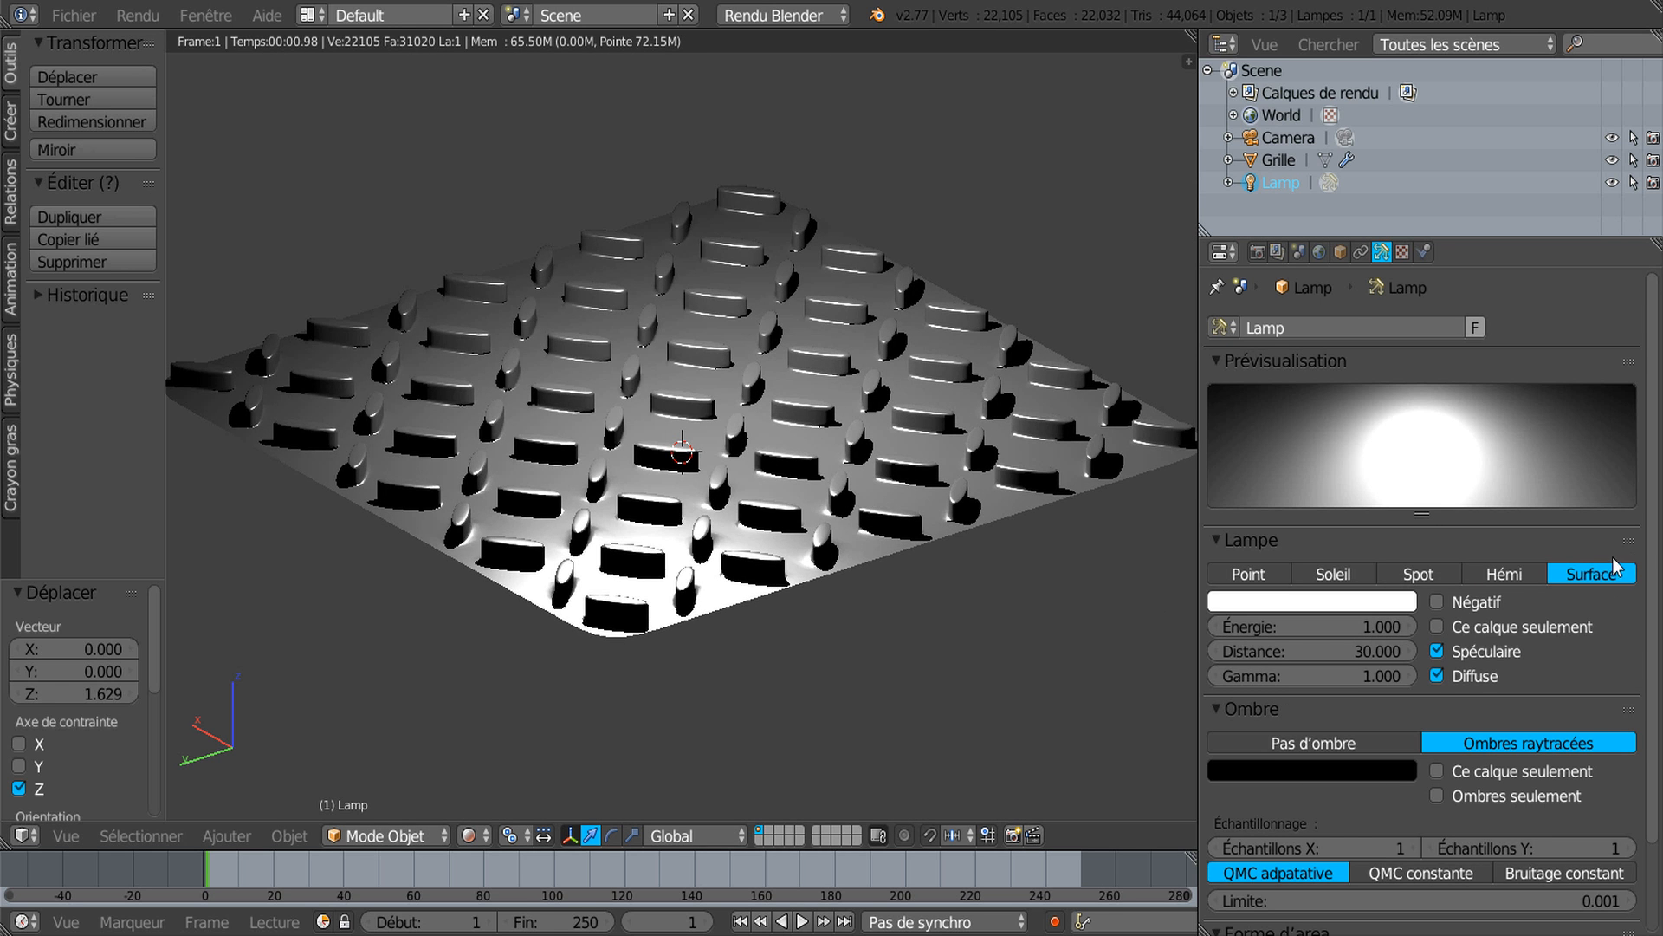
pyautogui.scroll(-1, 925, 618)
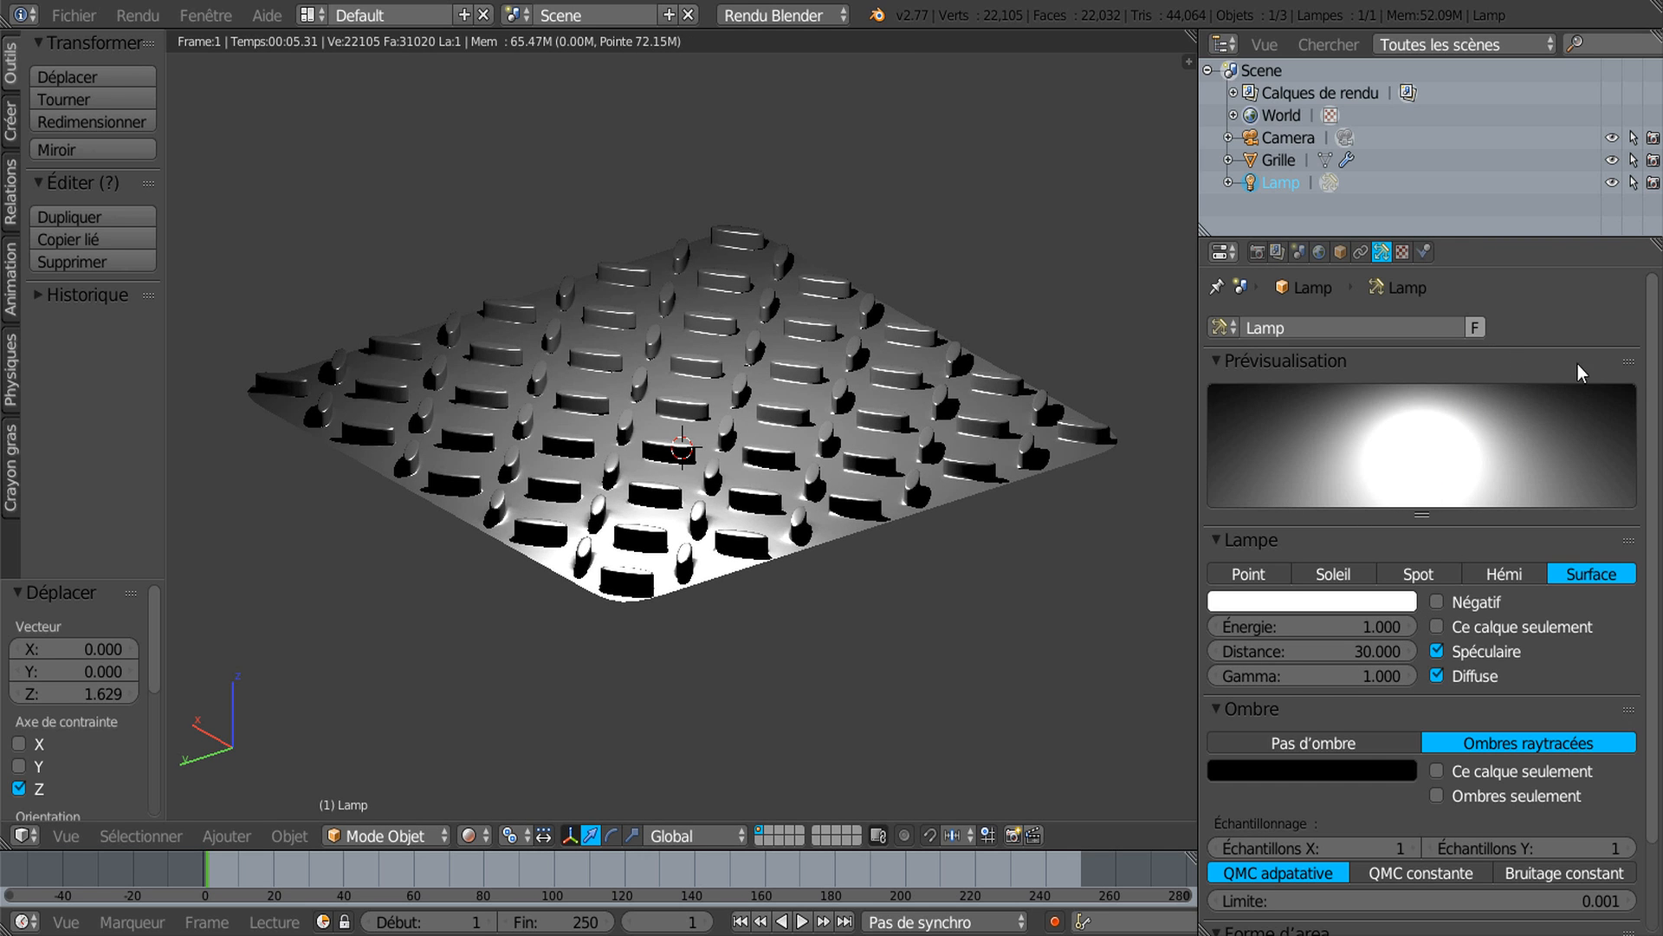
pyautogui.moveTo(1651, 454); pyautogui.dragTo(1662, 607)
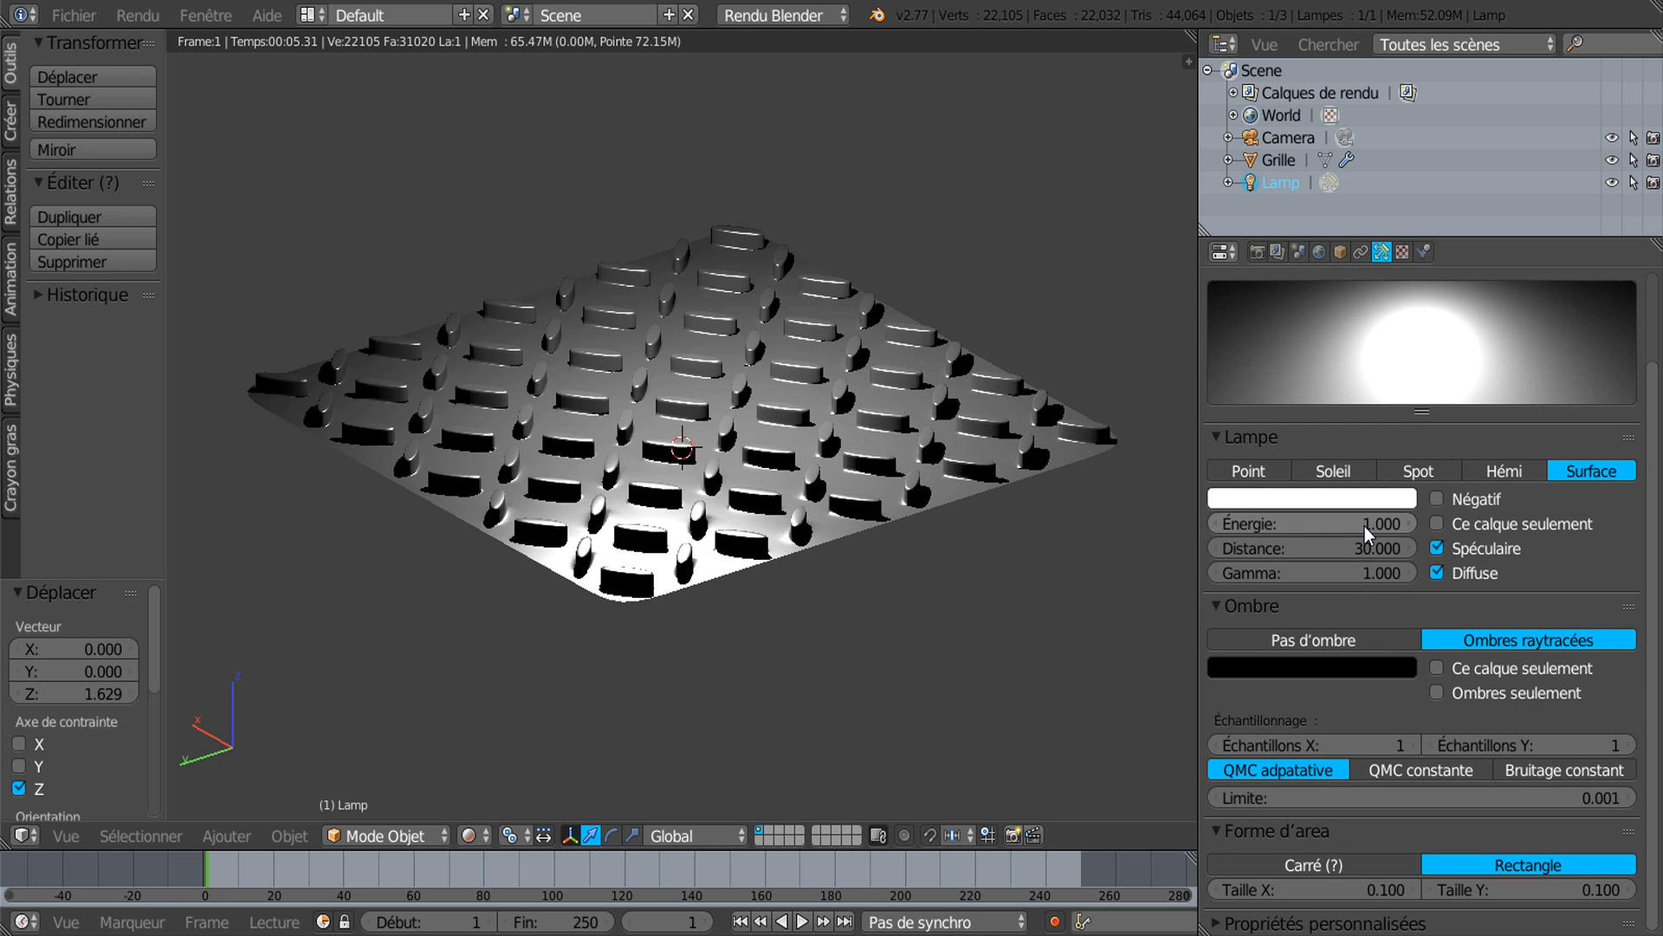
pyautogui.moveTo(1379, 528)
pyautogui.mouseDown()
pyautogui.moveTo(1331, 529)
pyautogui.moveTo(1360, 531)
pyautogui.mouseUp()
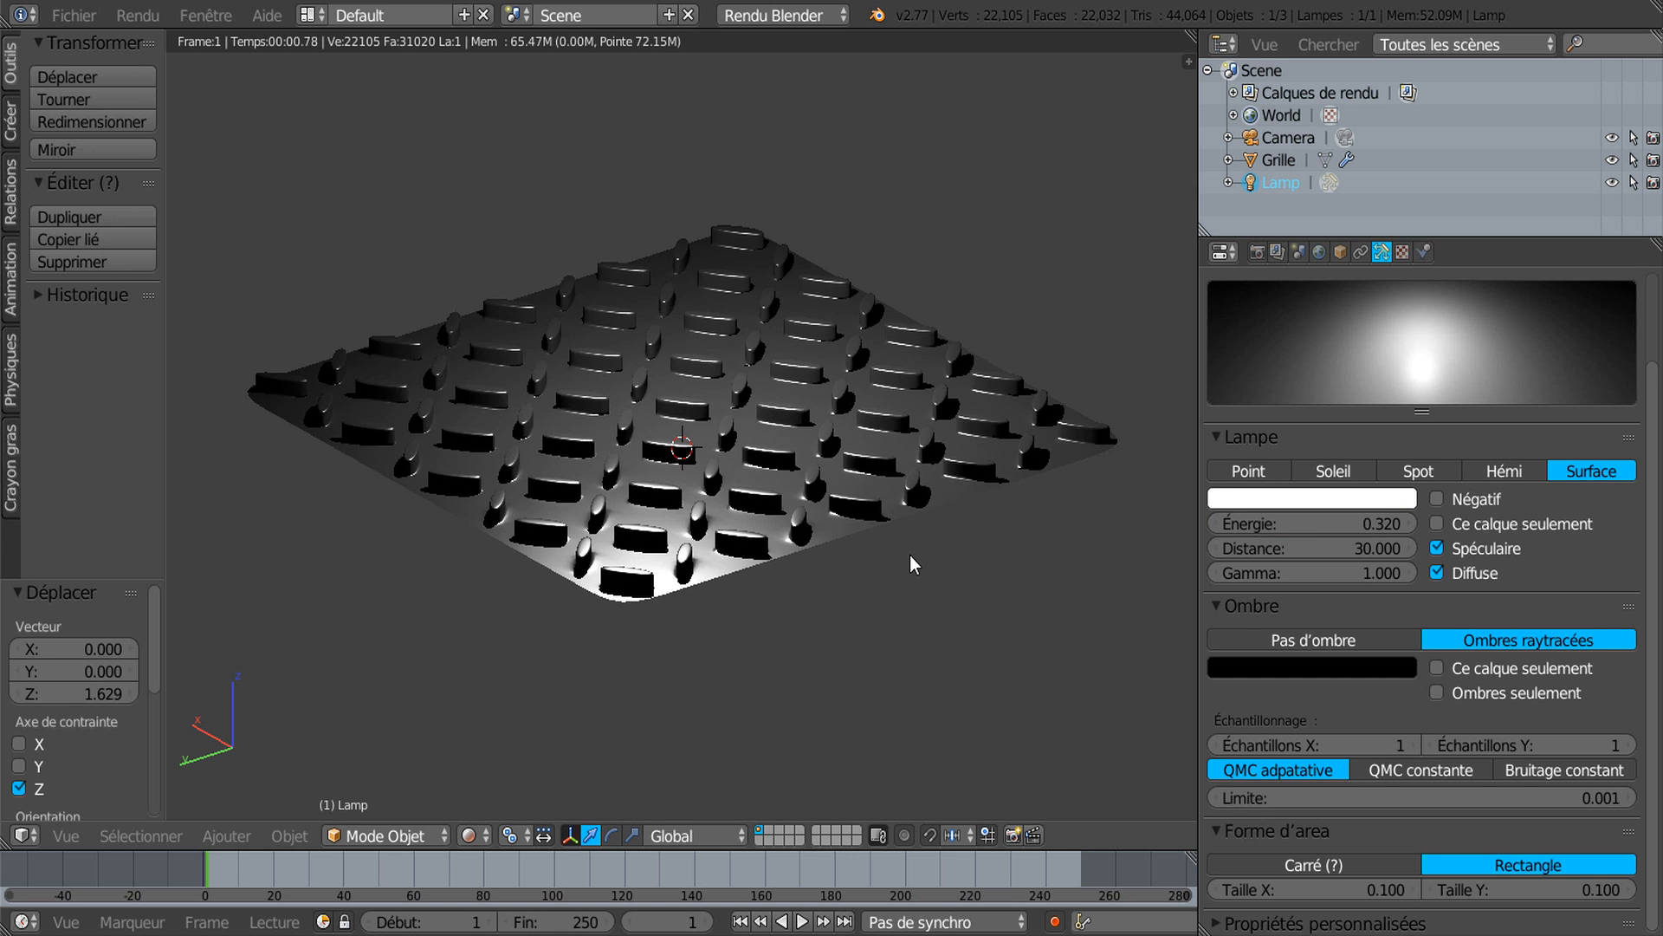
# Step: Inspect the plate's lighting, preview it in Material (Matériau) shading, and return the viewport to Rendered shading
pyautogui.moveTo(910, 554); pyautogui.dragTo(898, 610, button='middle')
pyautogui.scroll(1, 897, 610)
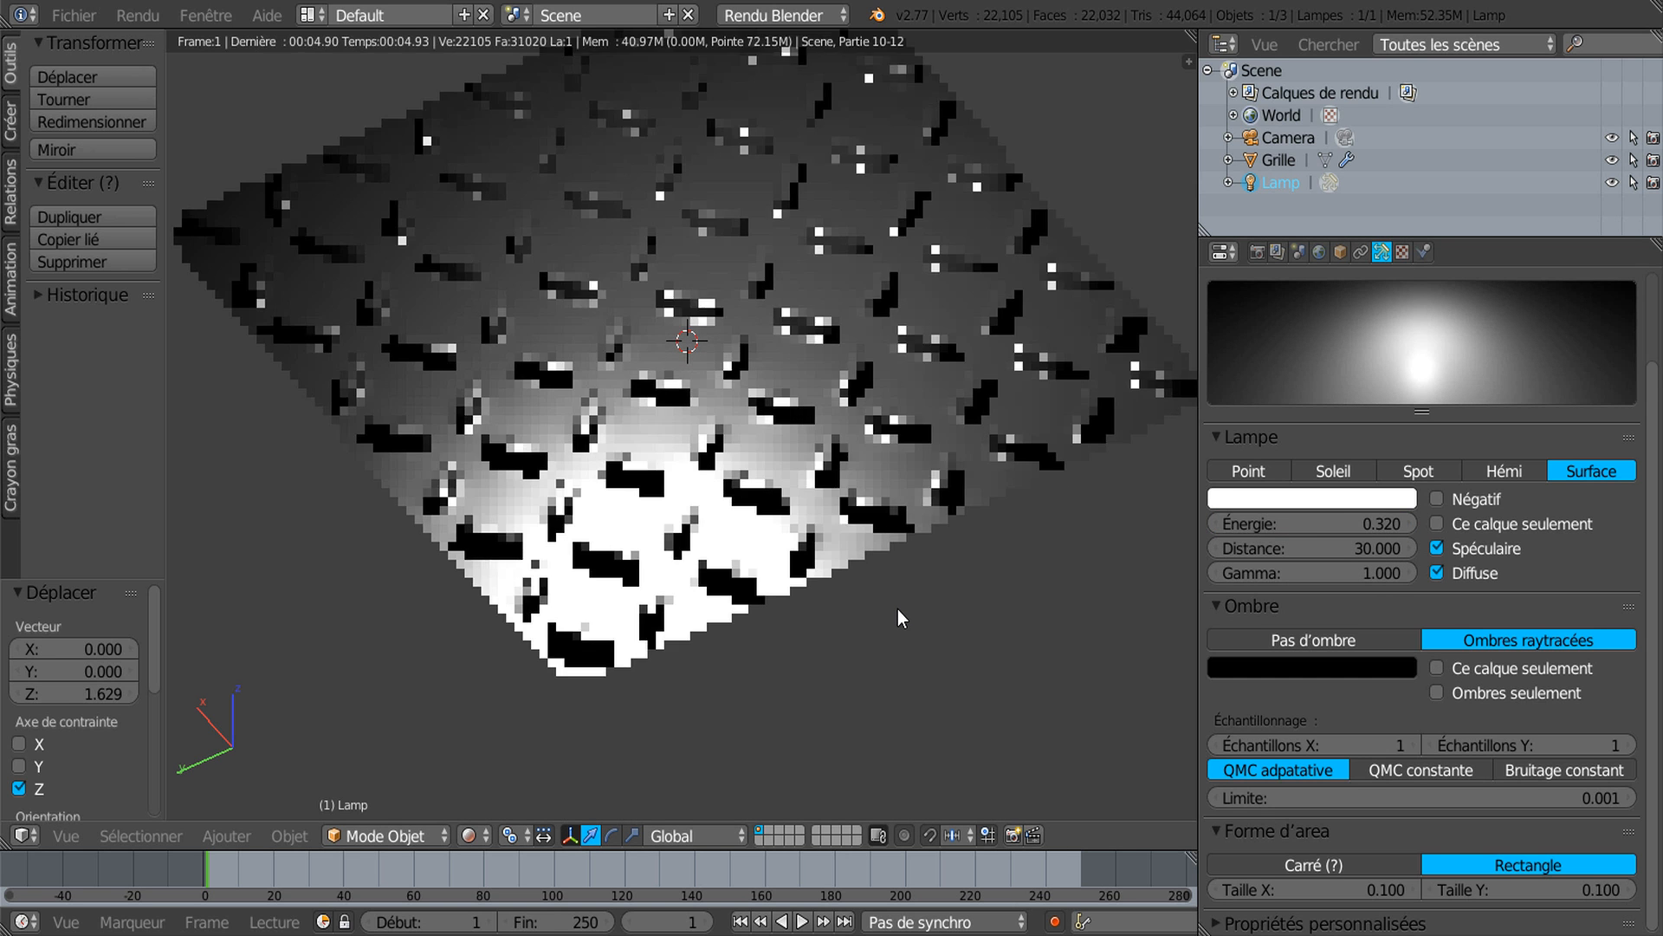
pyautogui.moveTo(985, 622)
pyautogui.mouseDown(button='middle')
pyautogui.moveTo(1003, 610)
pyautogui.moveTo(988, 631)
pyautogui.mouseUp(button='middle')
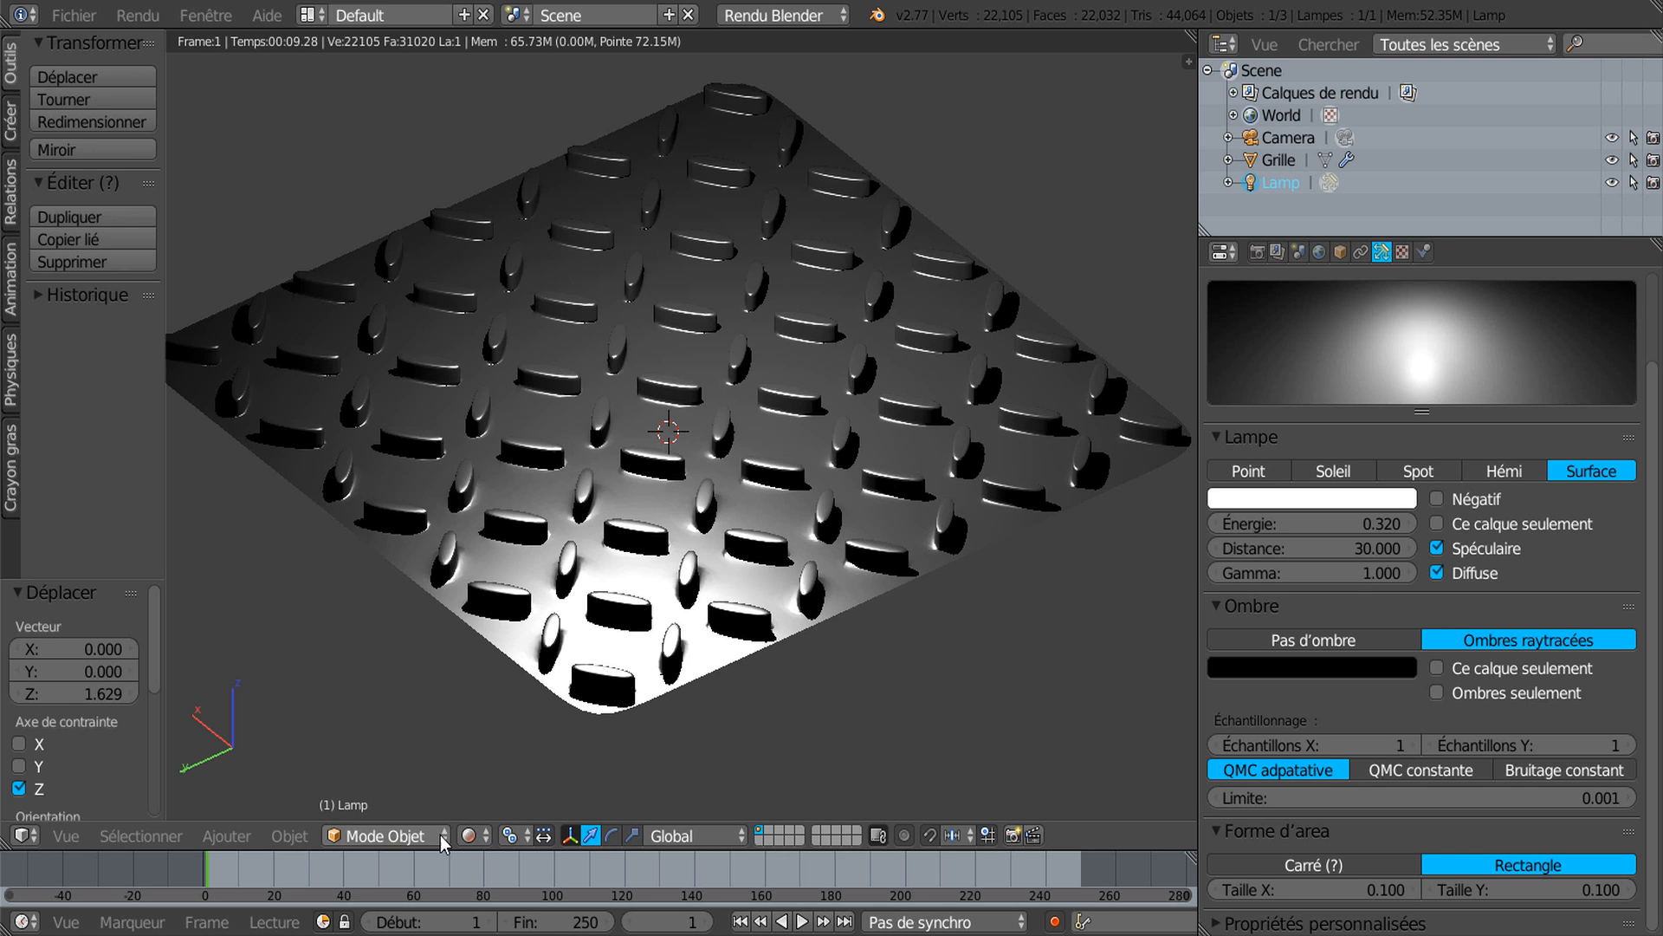
pyautogui.click(473, 835)
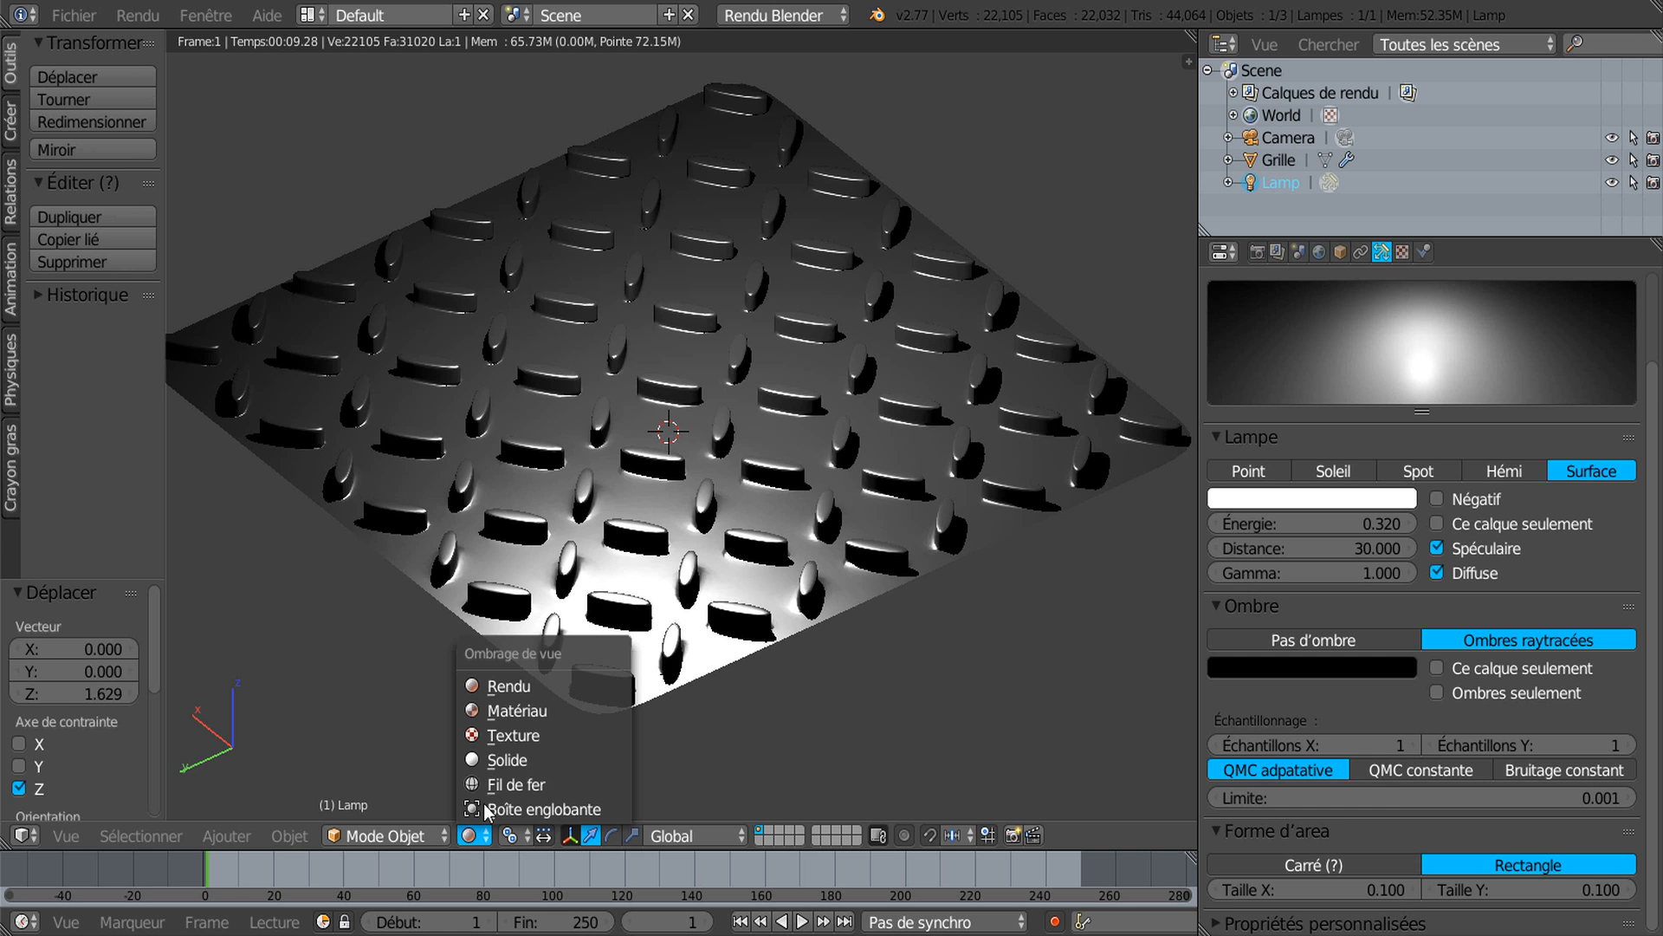
pyautogui.click(508, 711)
pyautogui.scroll(-3, 598, 695)
pyautogui.moveTo(685, 657); pyautogui.dragTo(637, 663, button='middle')
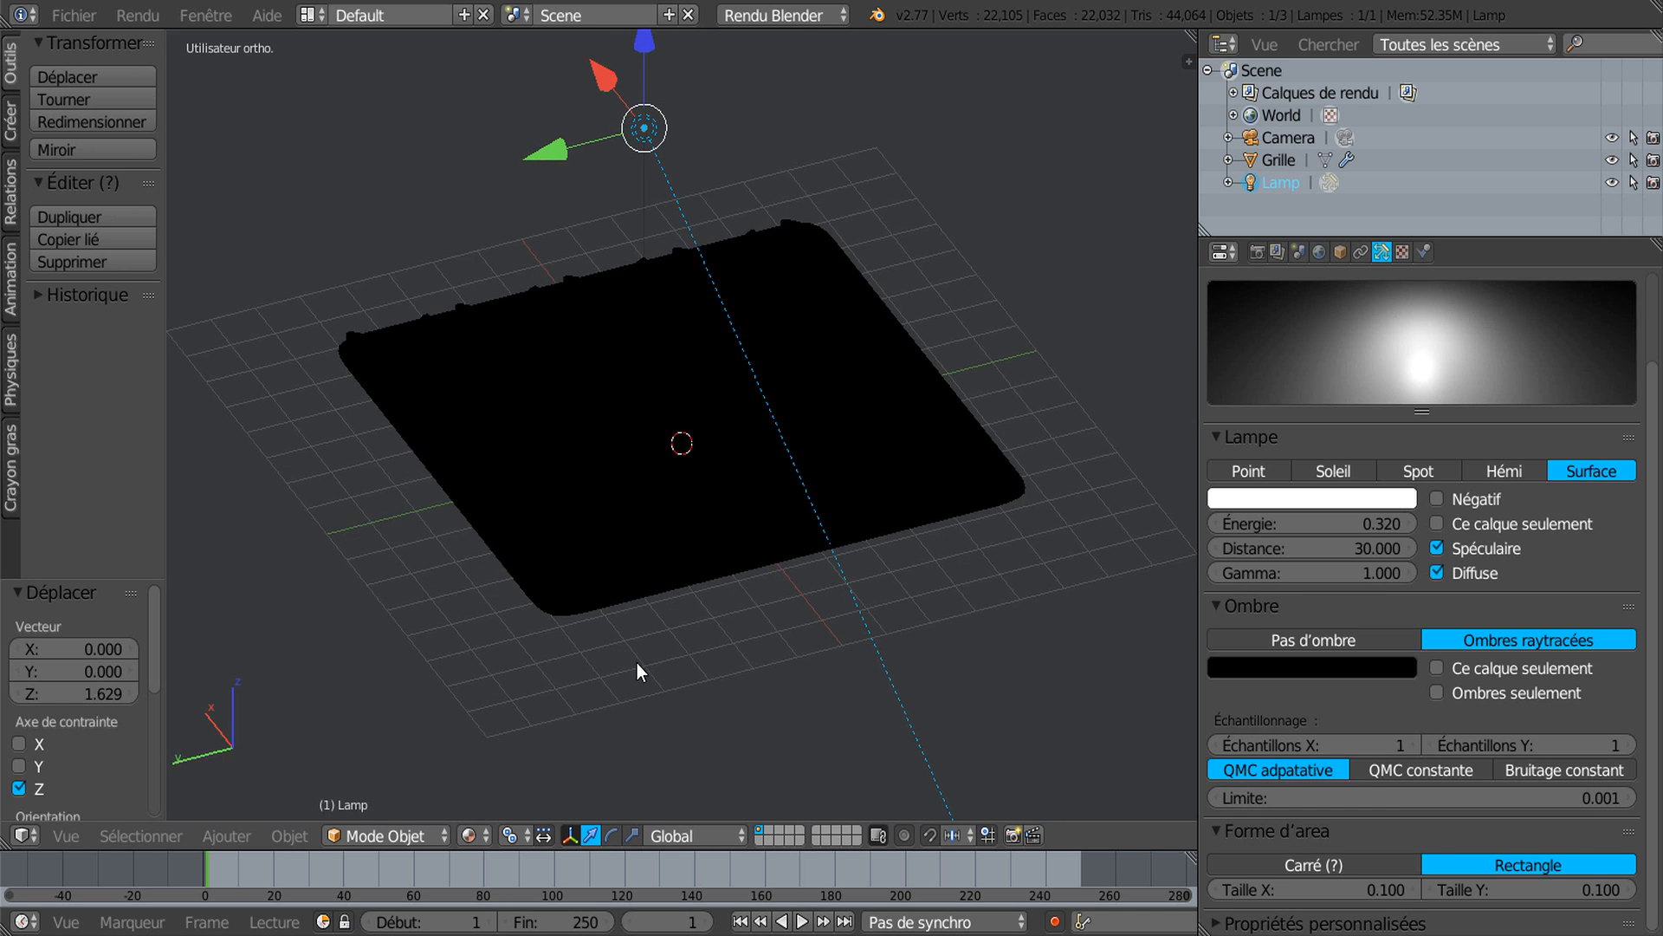
pyautogui.click(472, 837)
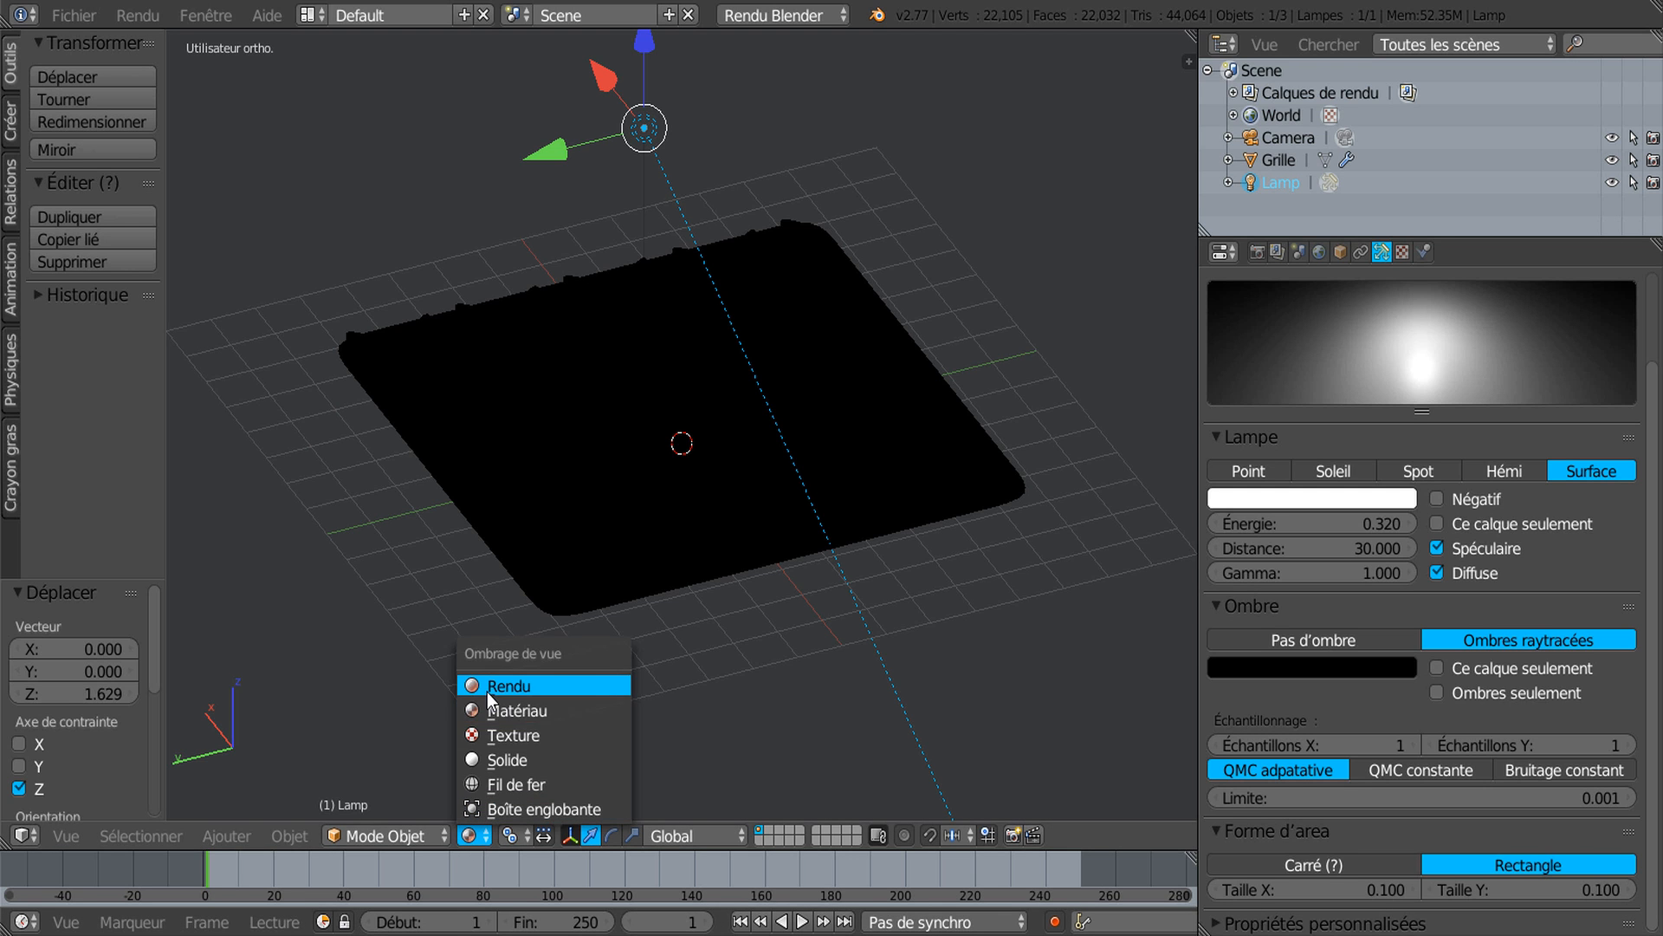
pyautogui.click(487, 687)
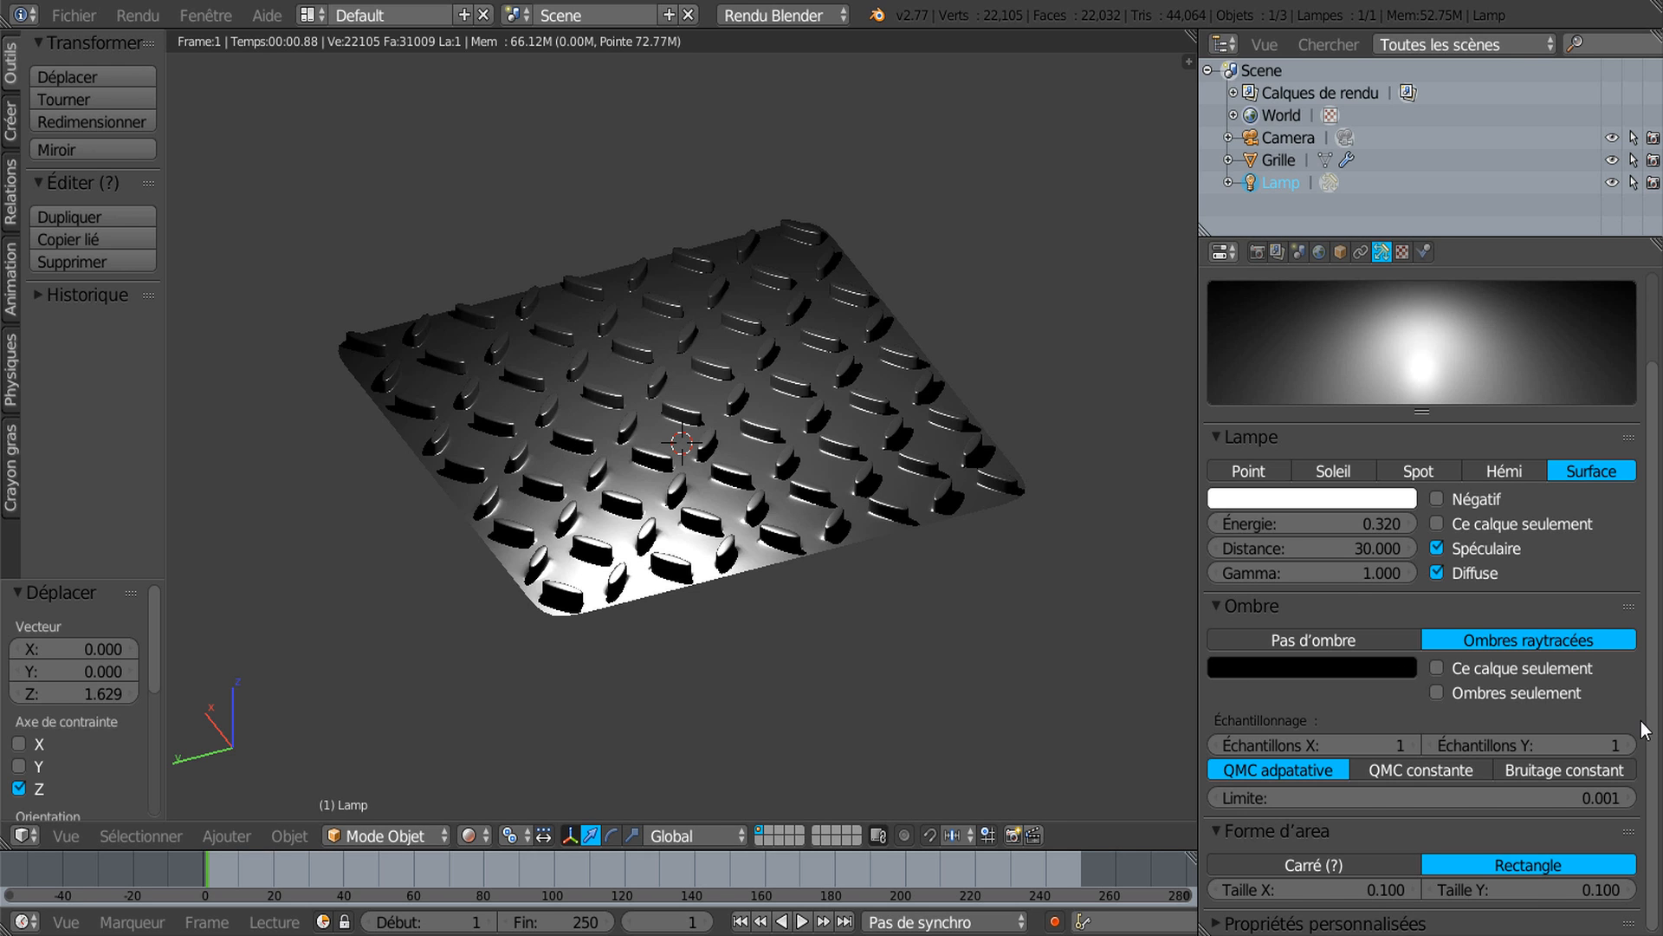
# Step: Set the diffuse intensity of the tread plate's material to 1.000
pyautogui.scroll(3, 1655, 719)
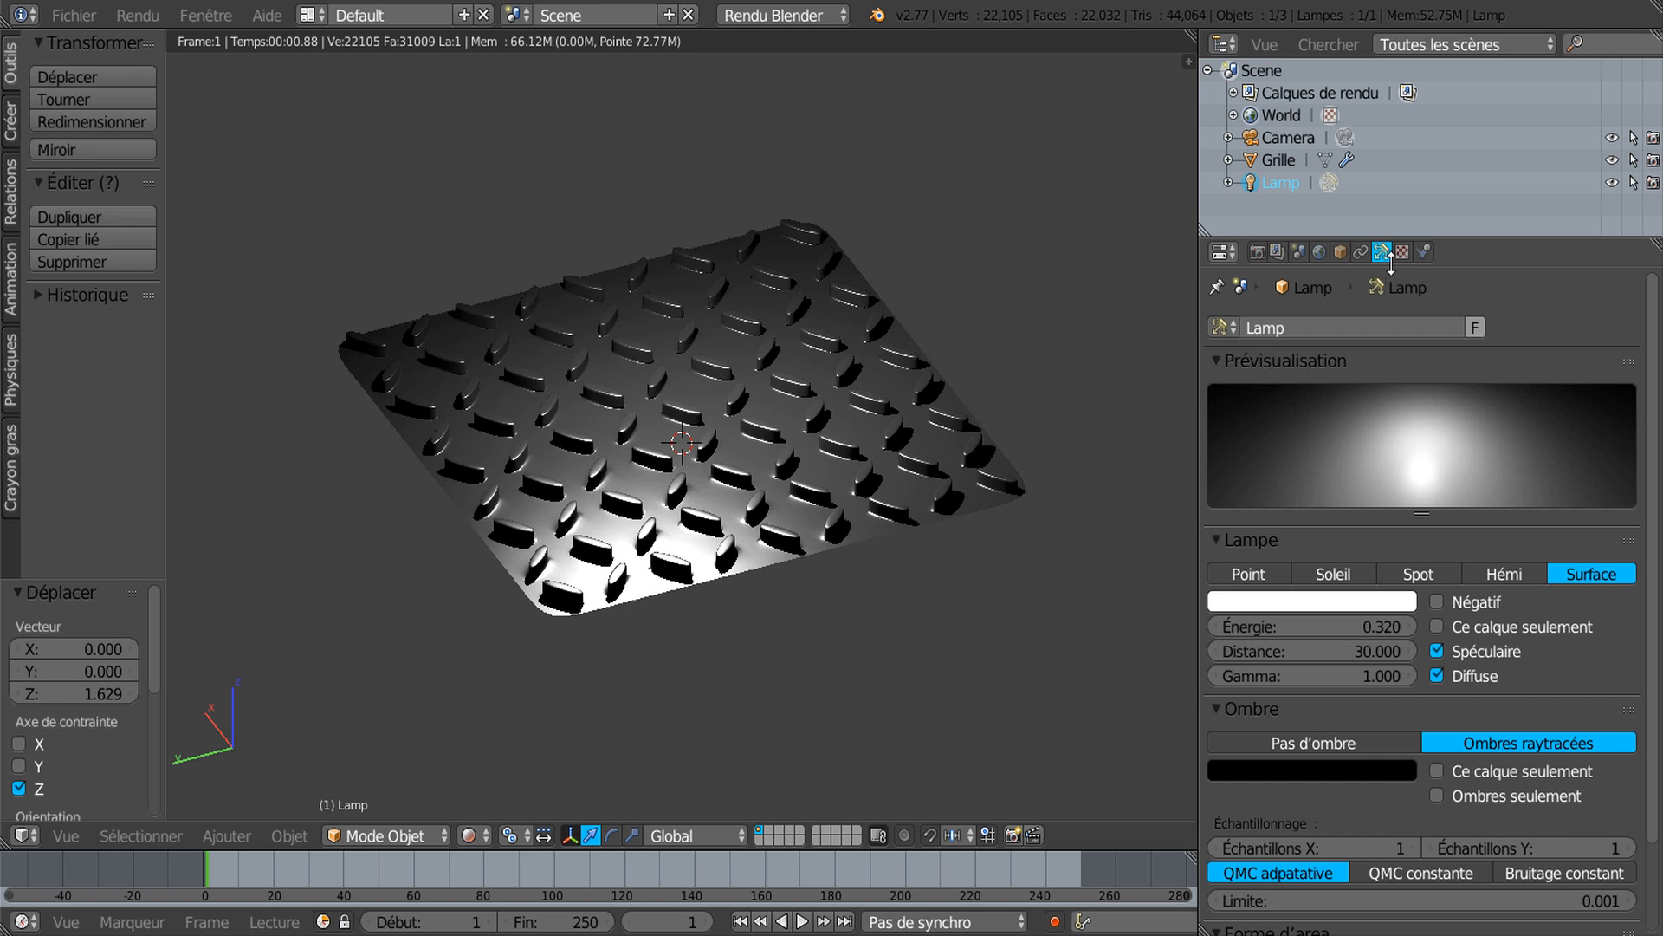
pyautogui.rightClick(809, 382)
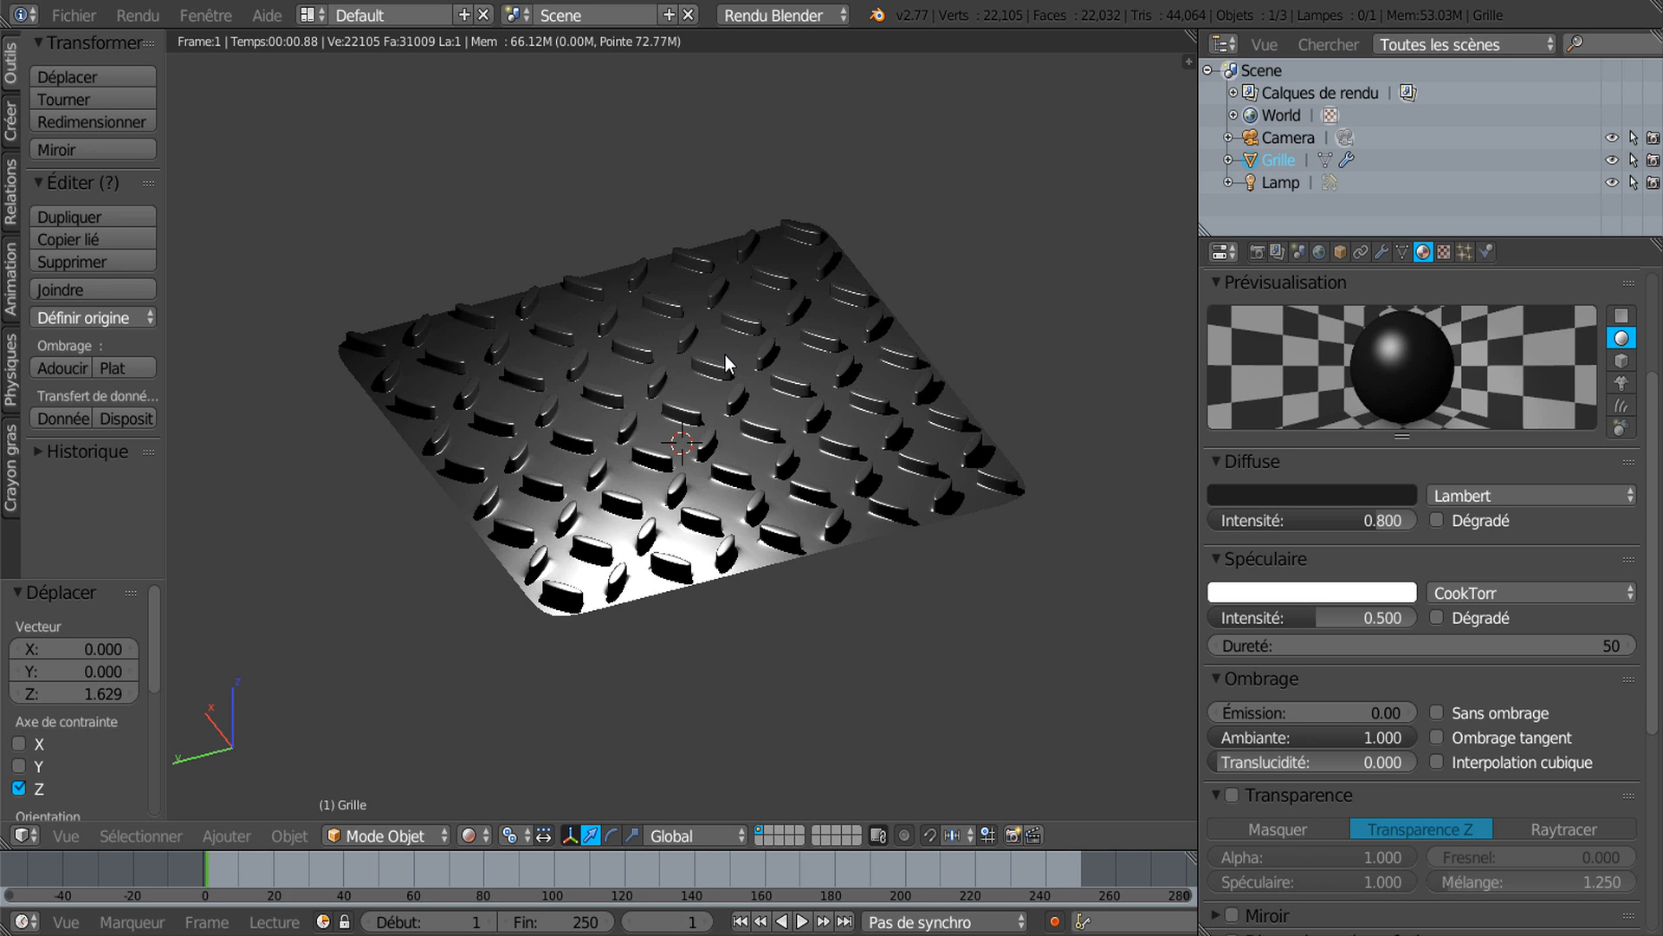
pyautogui.scroll(3, 726, 400)
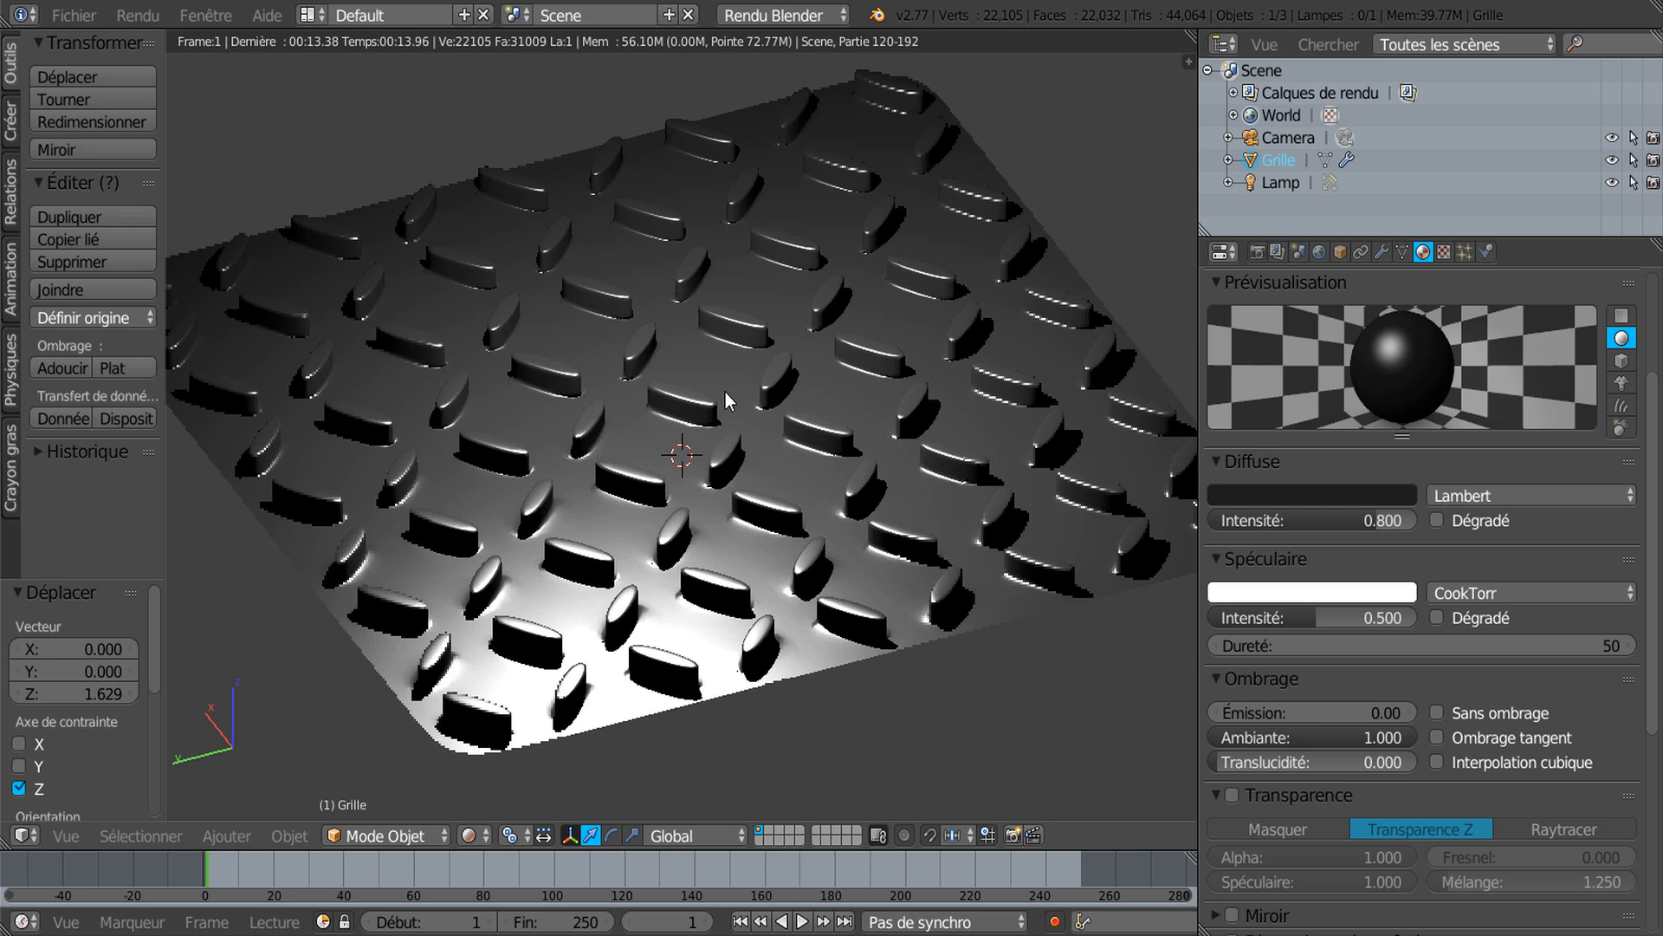
pyautogui.scroll(-2, 727, 400)
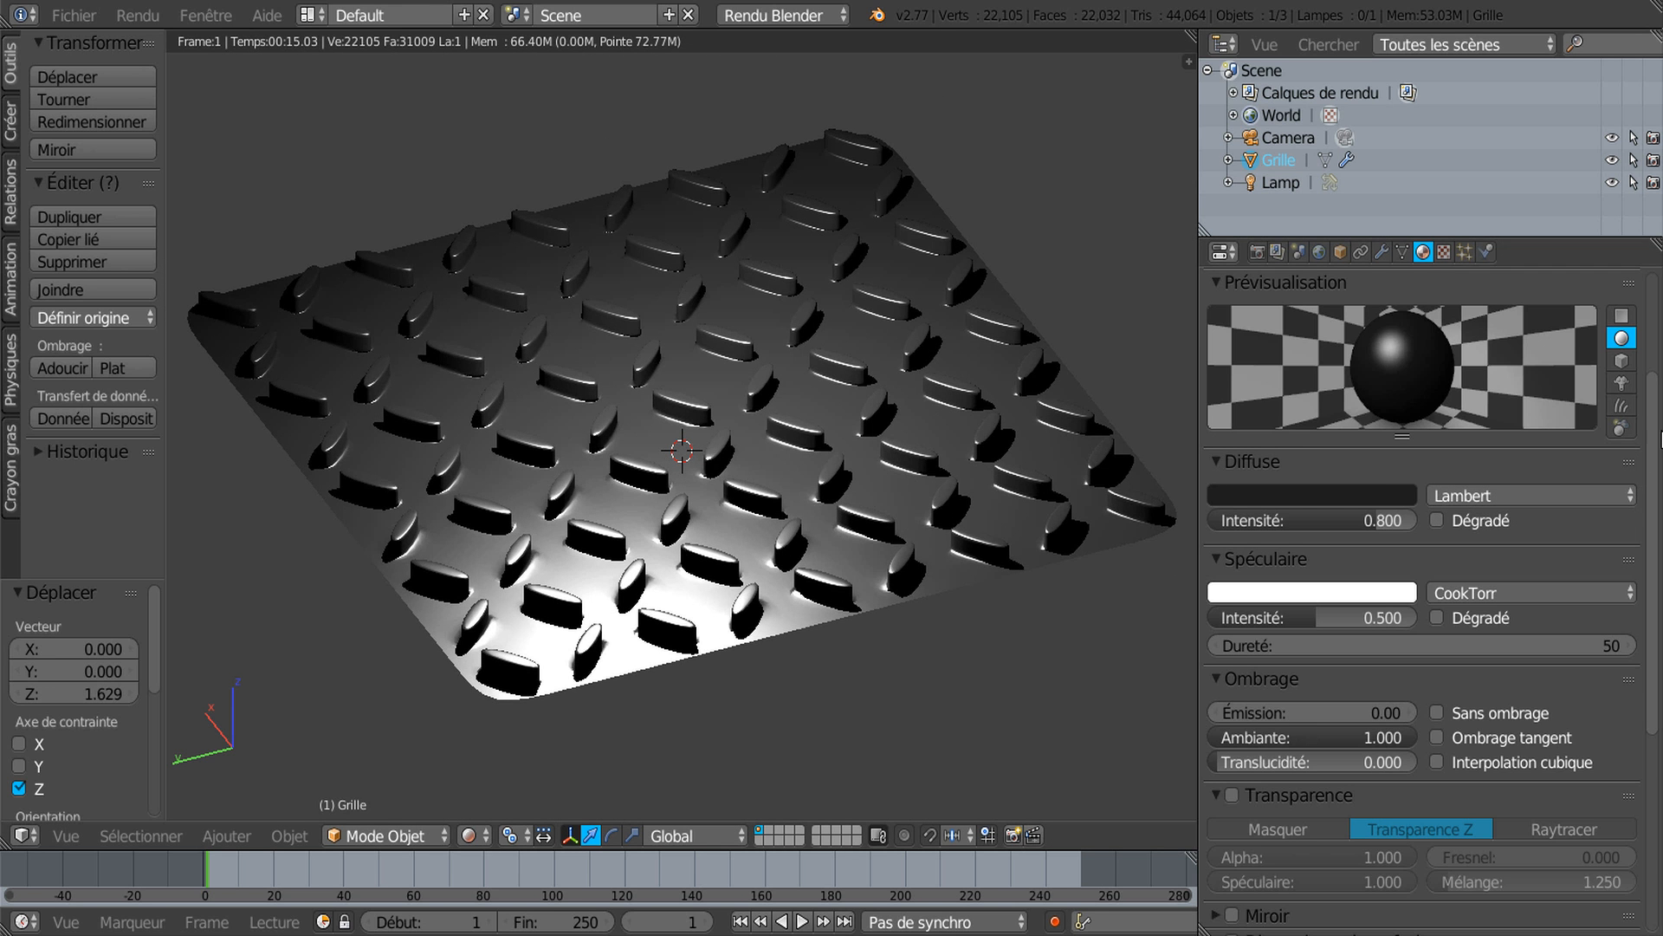
pyautogui.moveTo(1656, 473); pyautogui.dragTo(1658, 481)
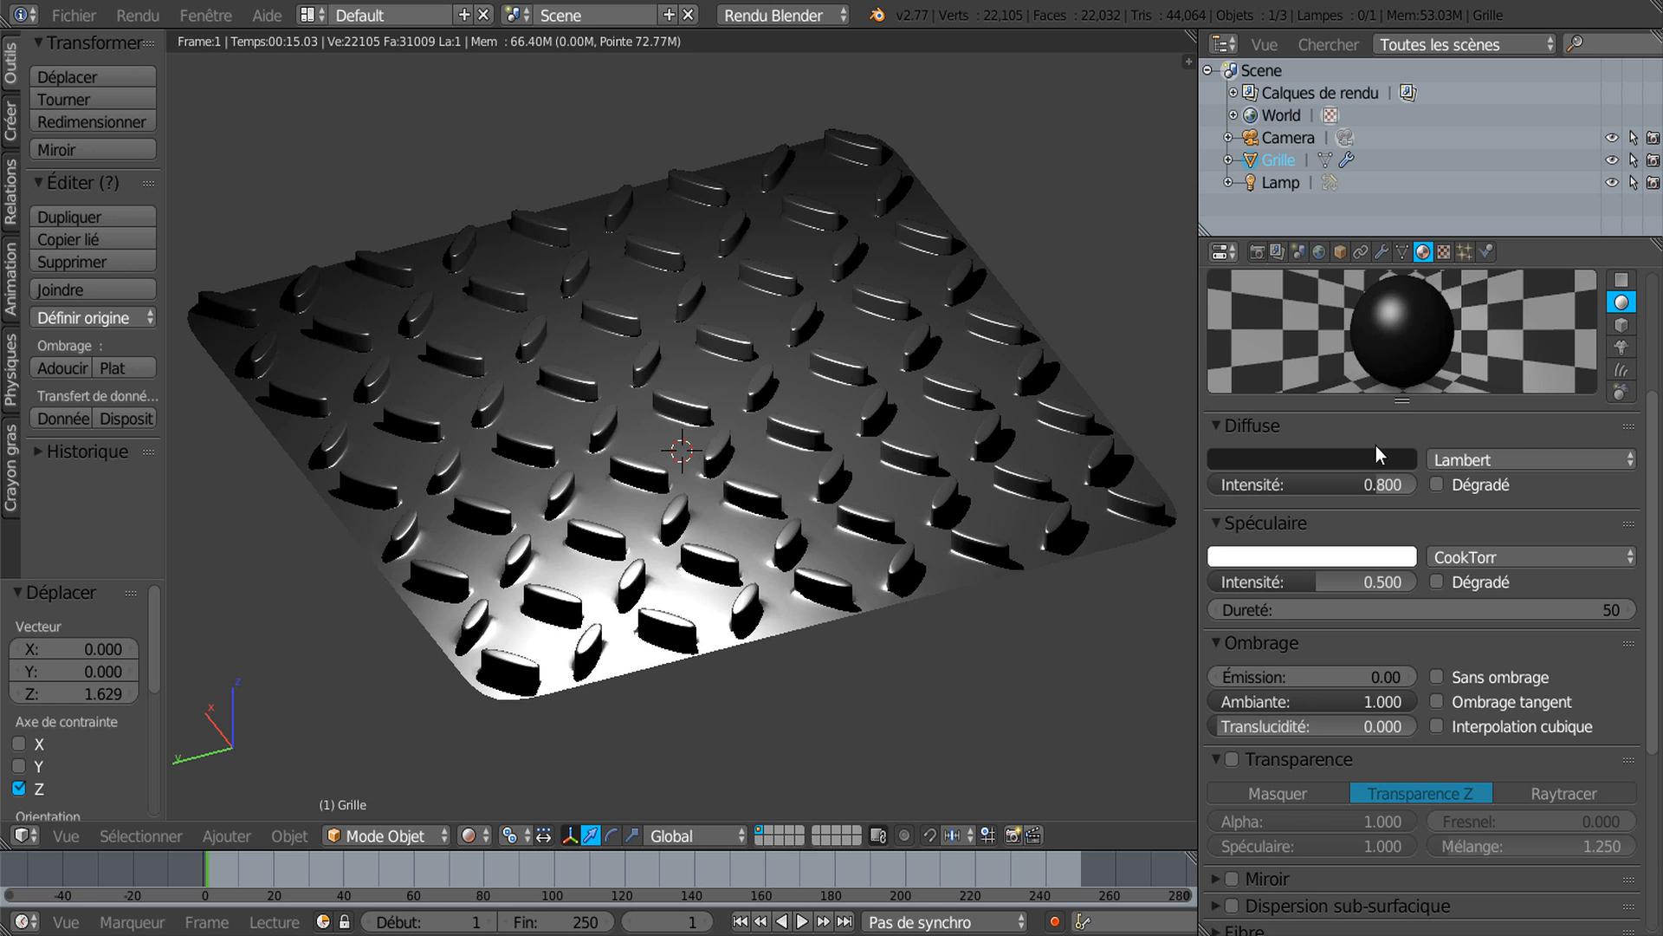
pyautogui.click(1361, 475)
pyautogui.write('1')
pyautogui.press('Return')
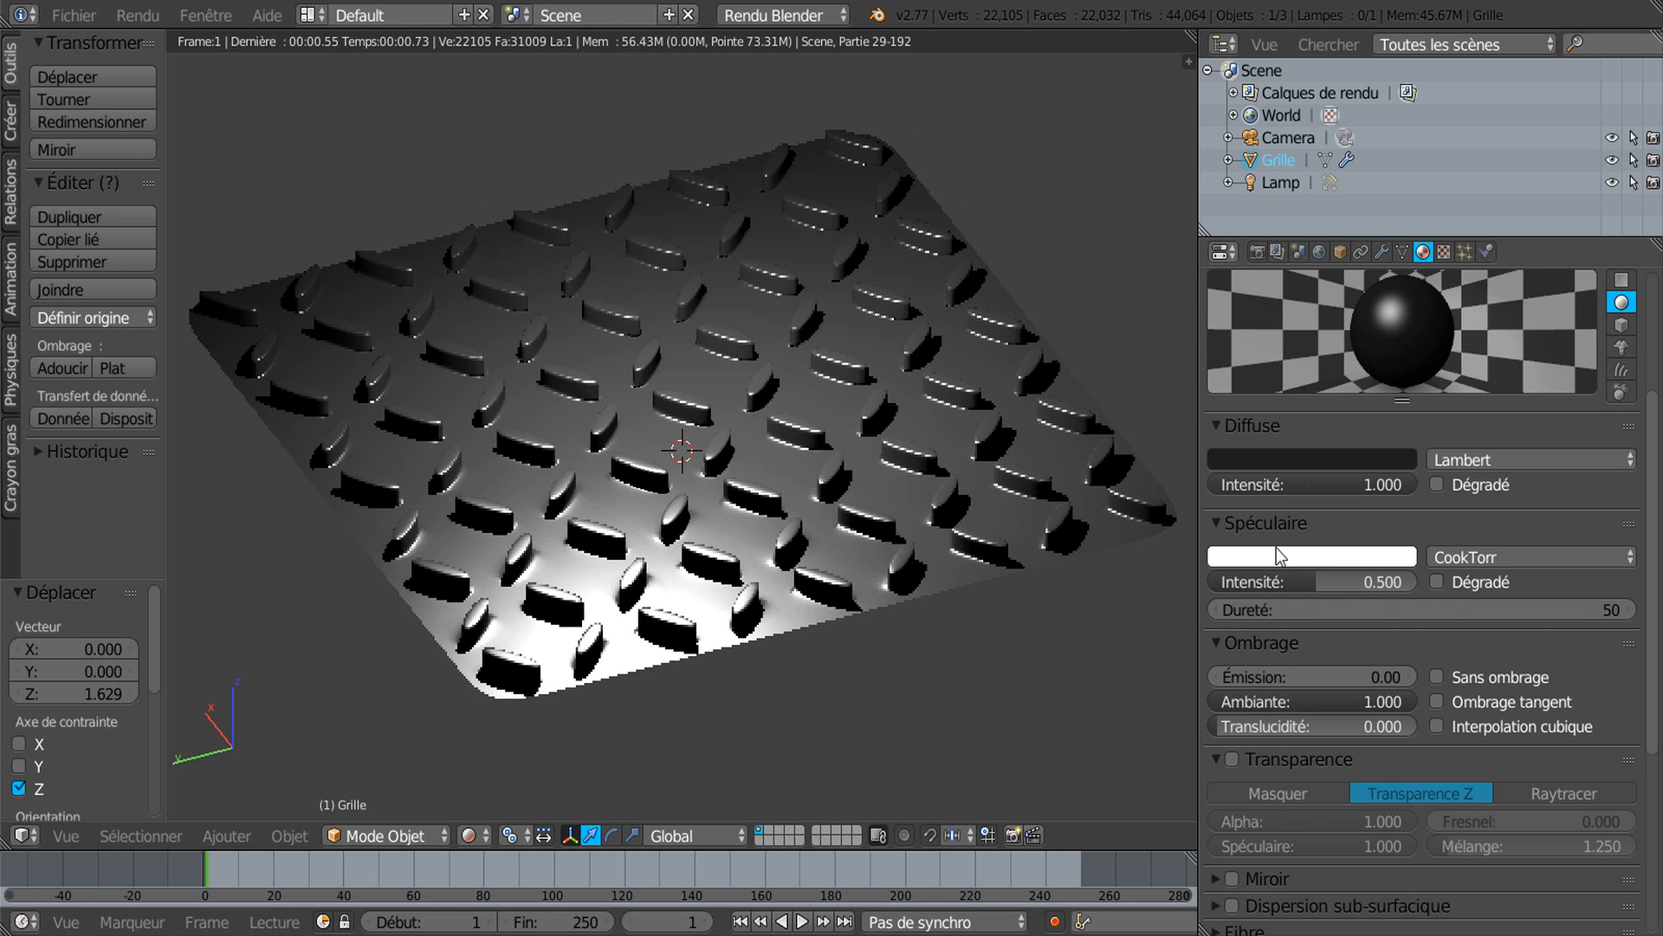
# Step: Enable mirror reflections (Miroir) on the plate's material with a reflectivity of 0.684 and inspect the result
pyautogui.scroll(-3, 1450, 553)
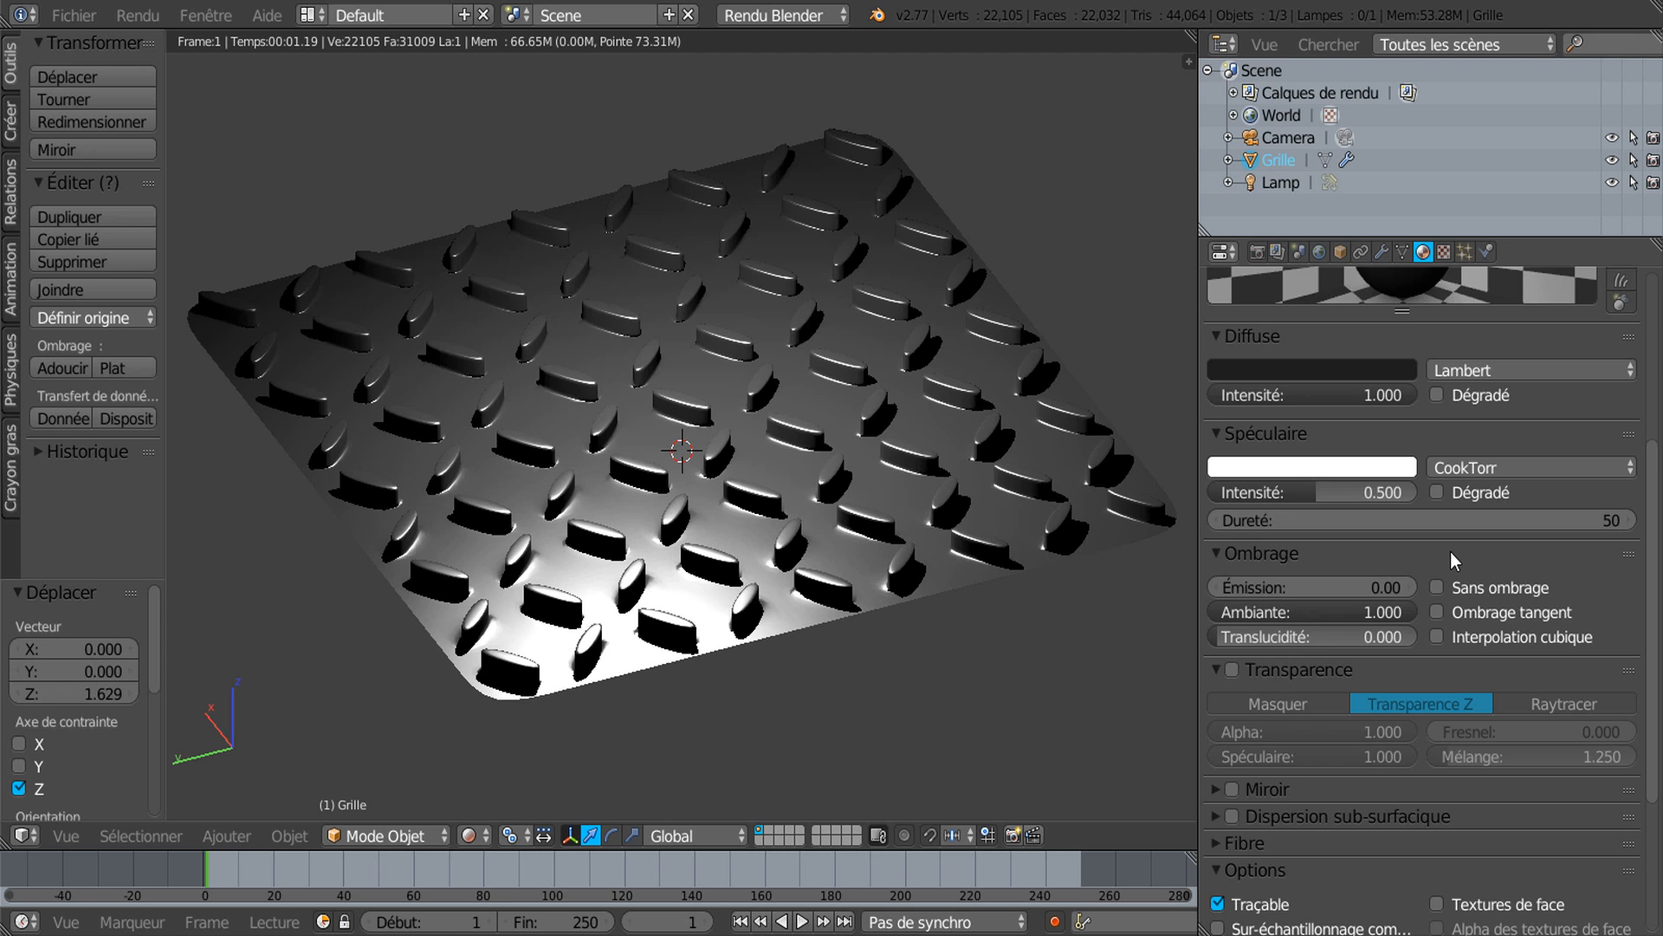
pyautogui.scroll(-1, 1450, 552)
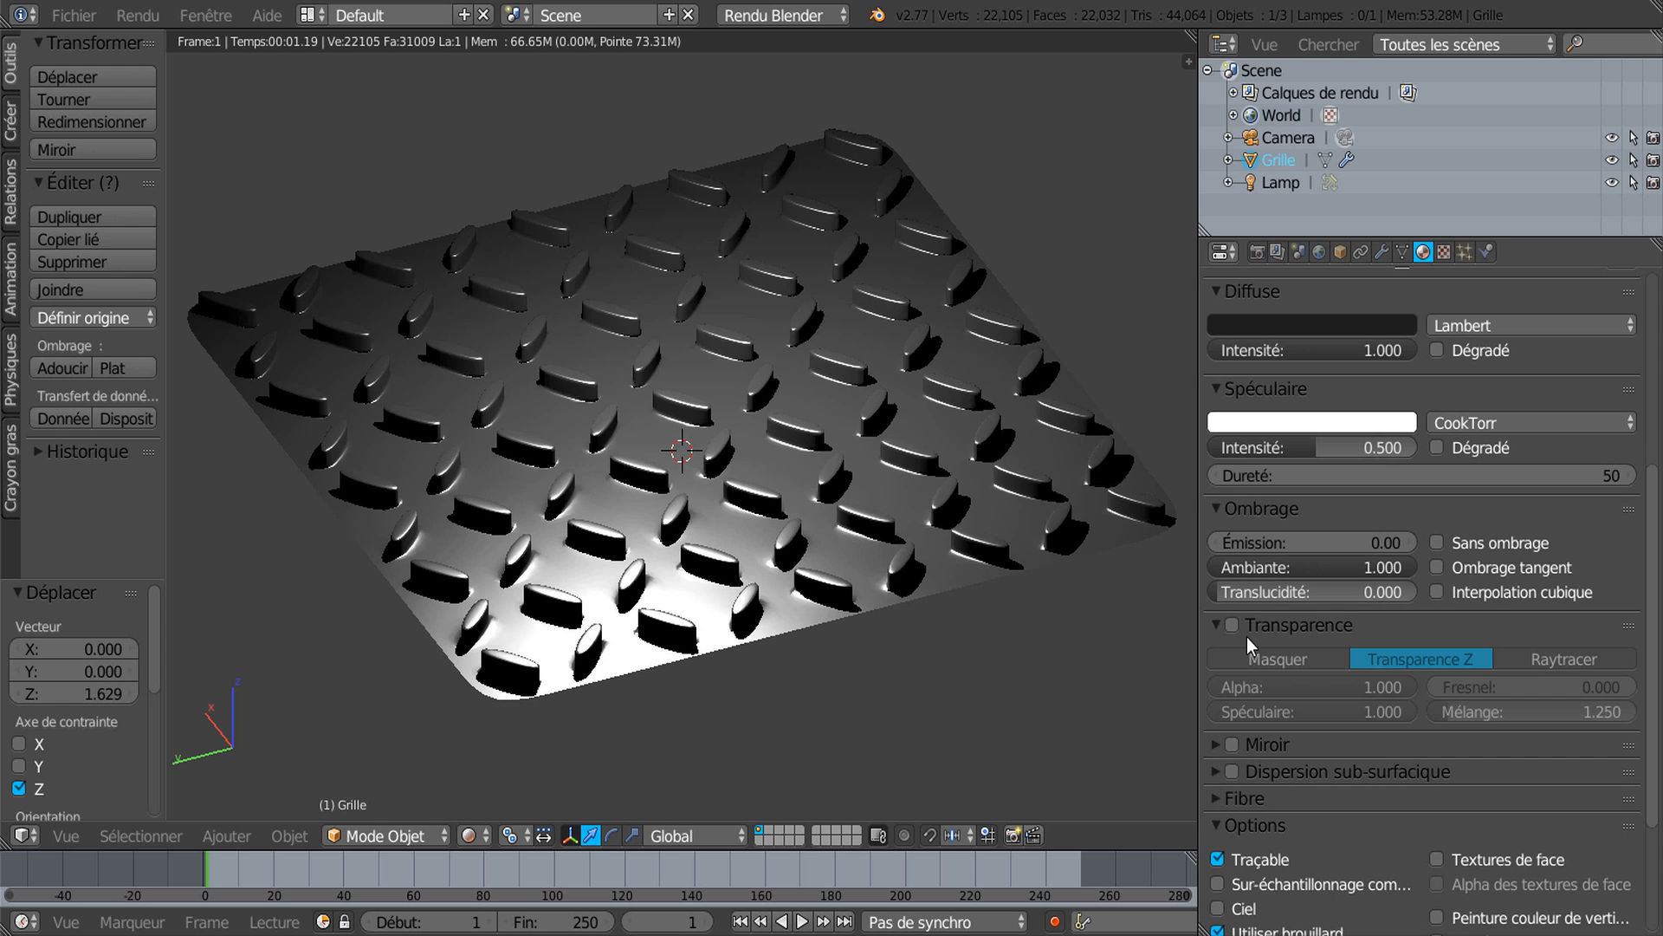
pyautogui.scroll(-1, 1275, 629)
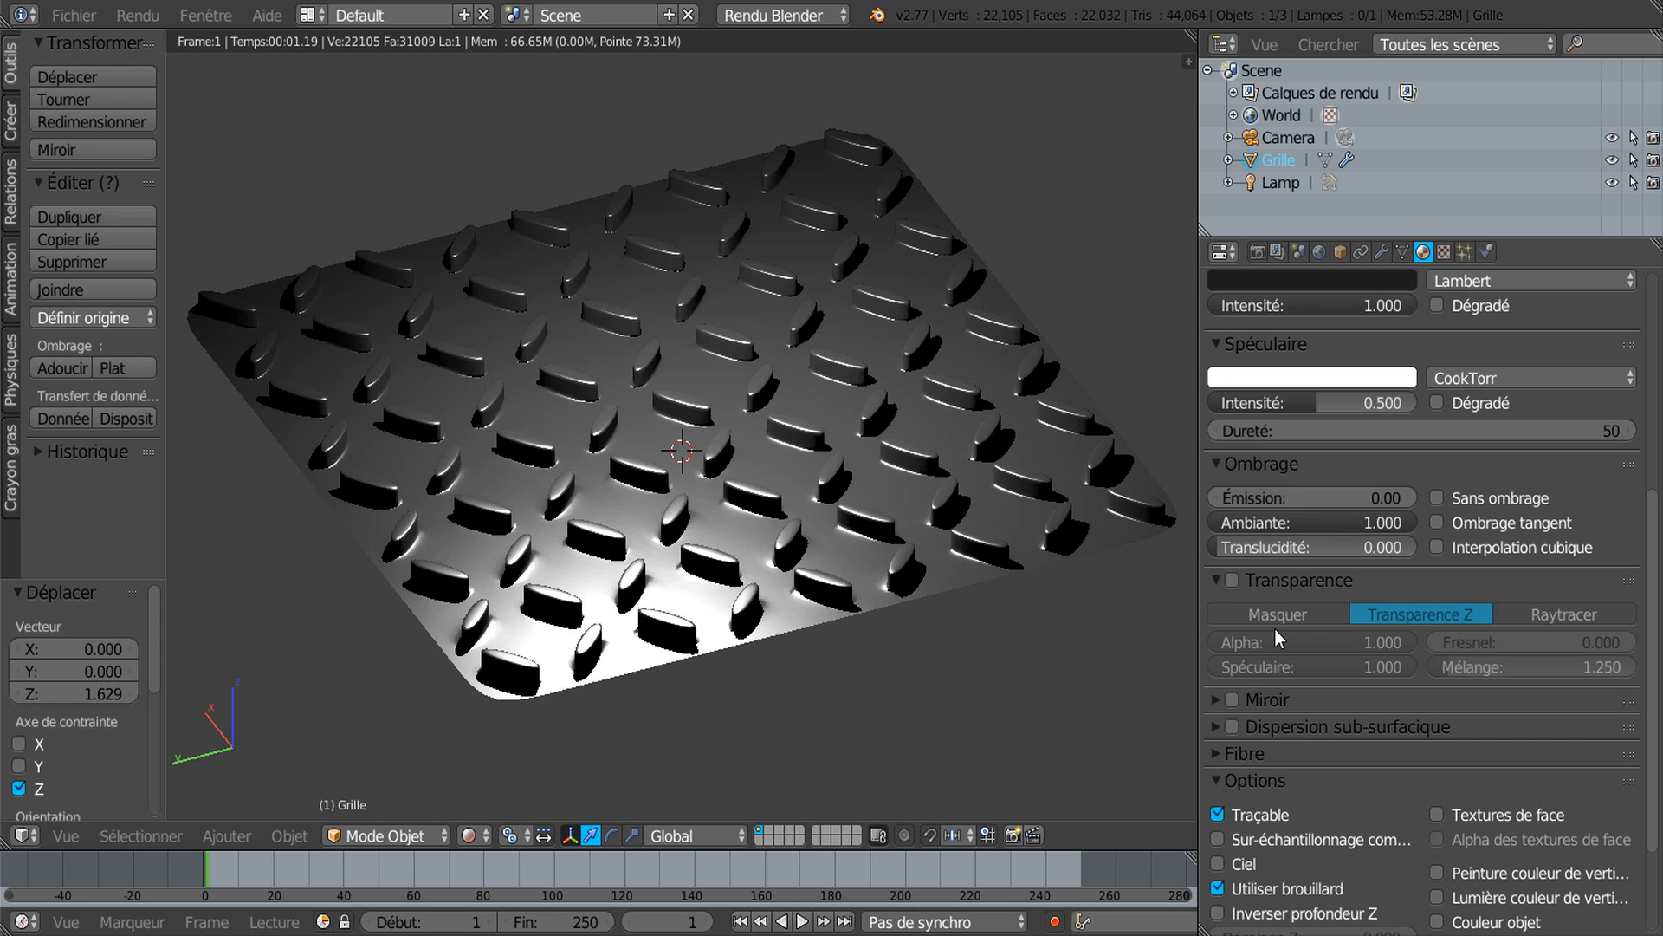
pyautogui.click(1231, 700)
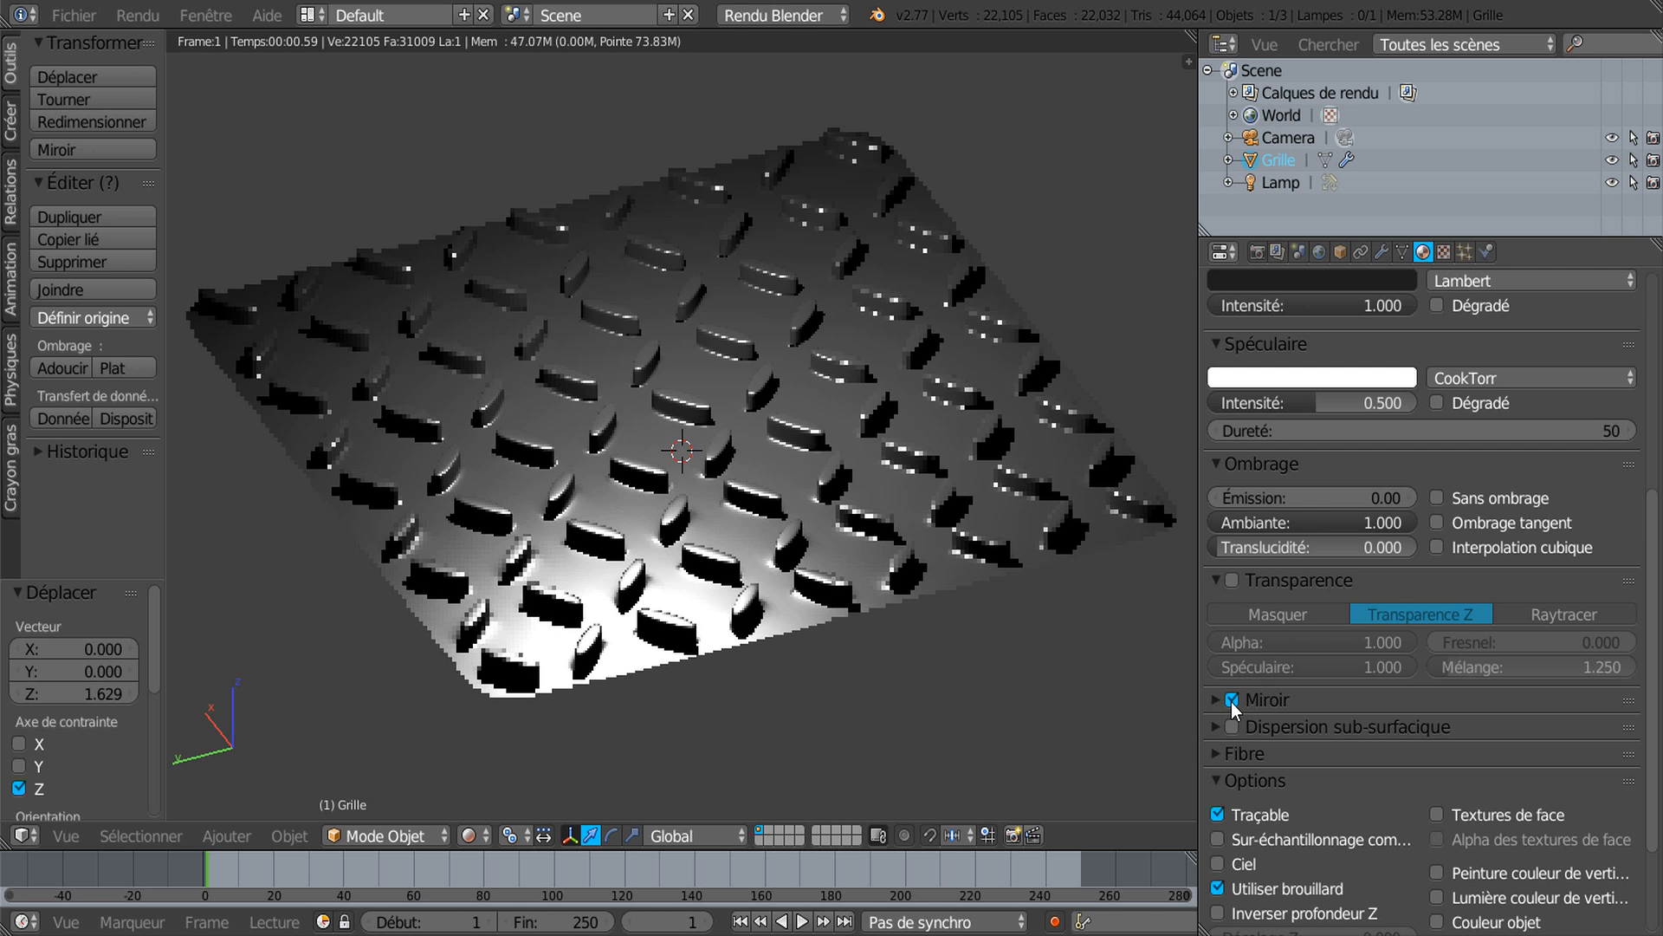
pyautogui.click(1214, 698)
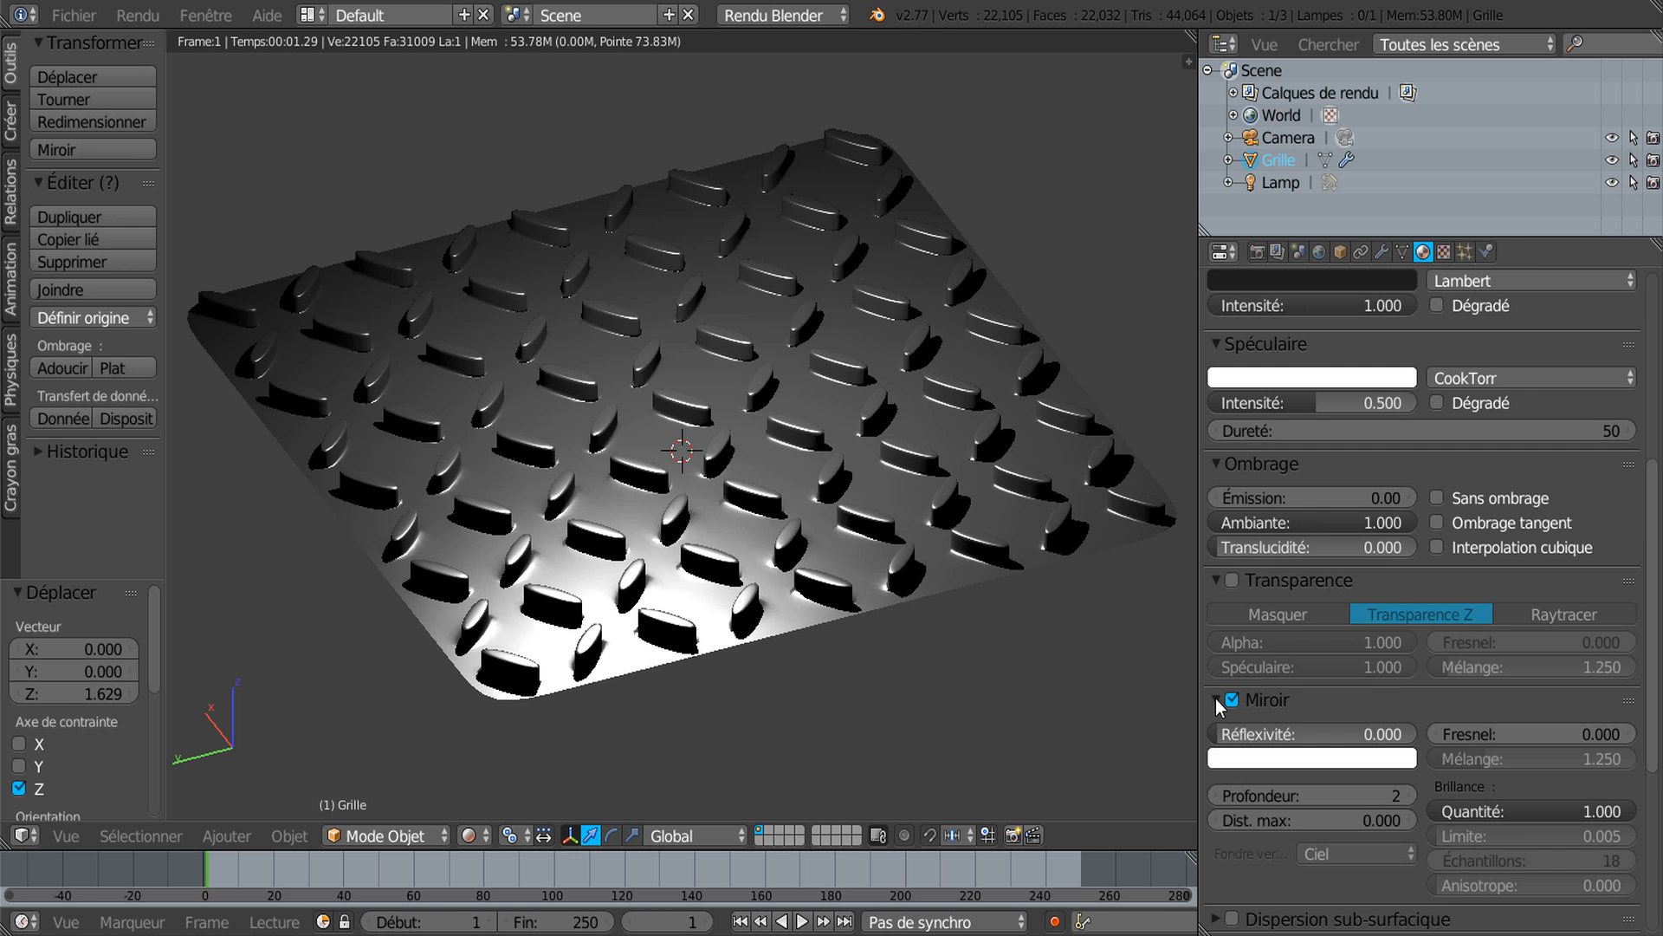
pyautogui.scroll(-2, 1215, 689)
pyautogui.moveTo(1217, 645); pyautogui.dragTo(1354, 645)
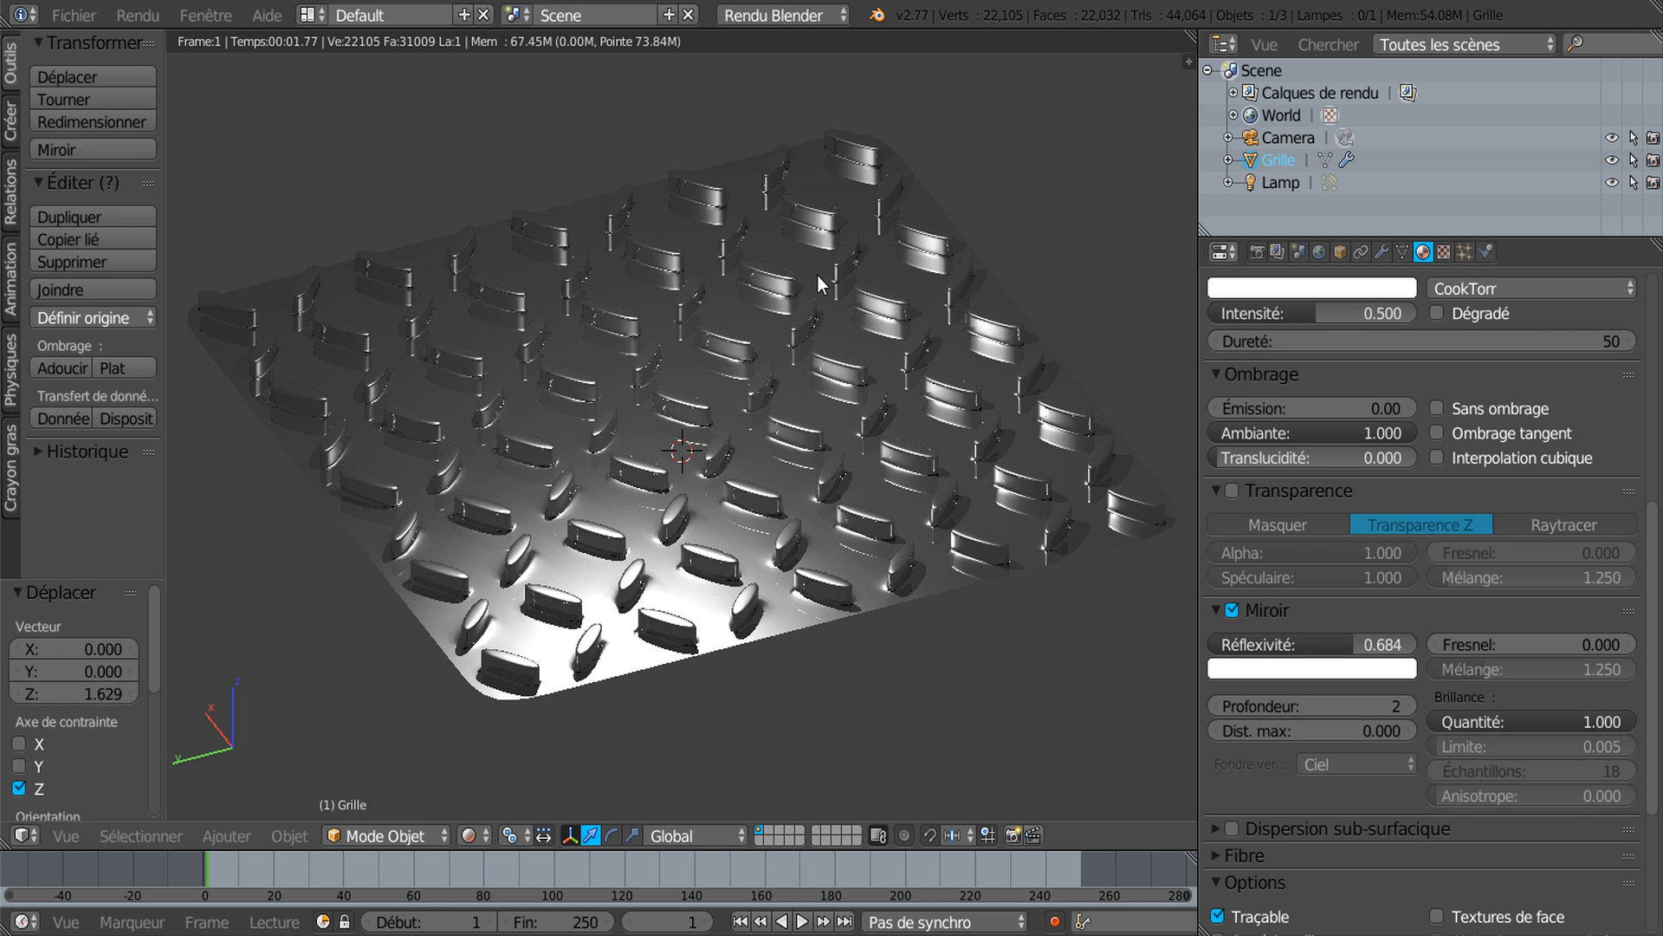
pyautogui.moveTo(700, 502); pyautogui.dragTo(705, 522, button='middle')
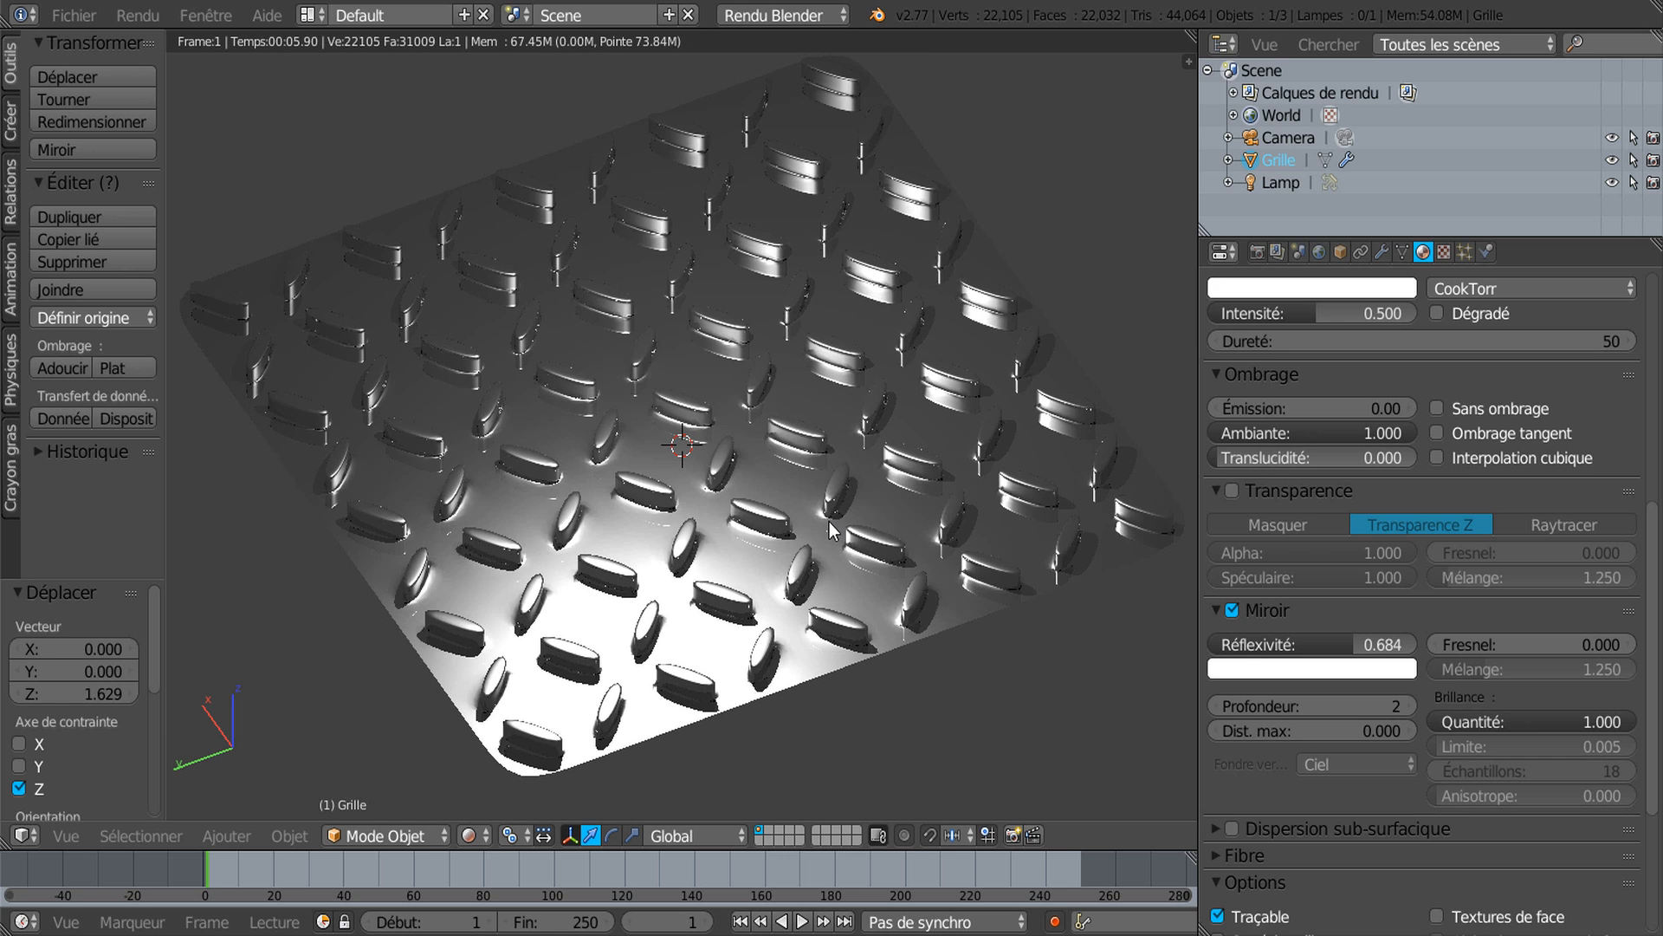
pyautogui.moveTo(860, 506); pyautogui.dragTo(882, 484, button='middle')
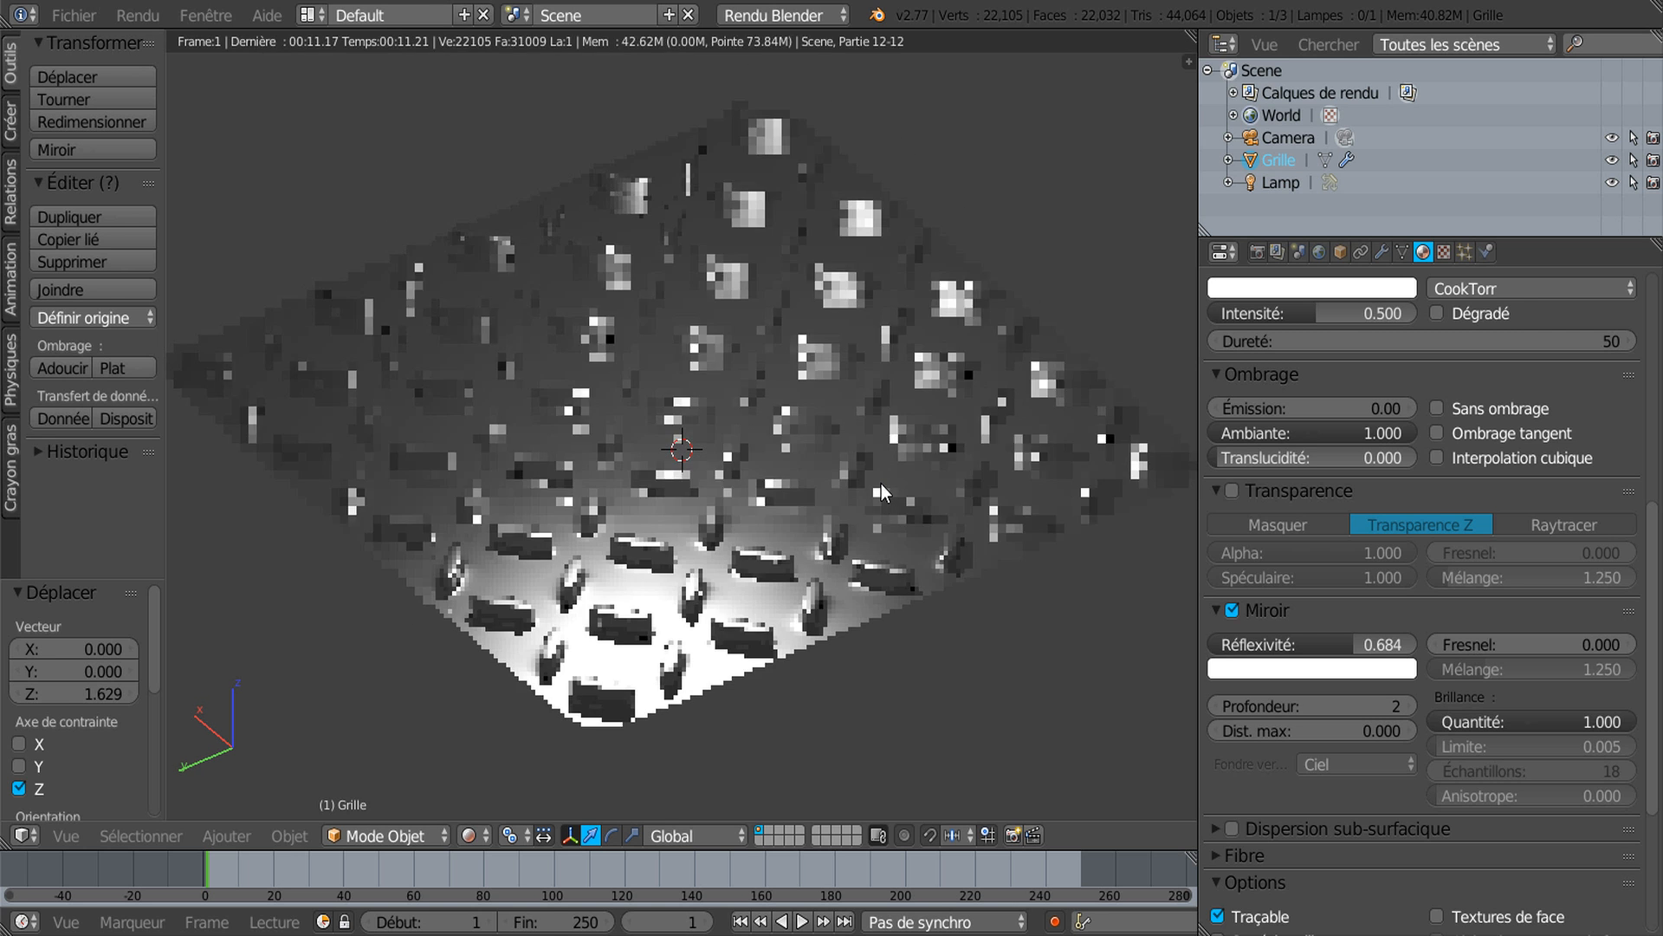
# Step: Raise the plate material's mirror reflectivity to 1.000 and check the rendered reflections
pyautogui.moveTo(1352, 642); pyautogui.dragTo(1429, 641)
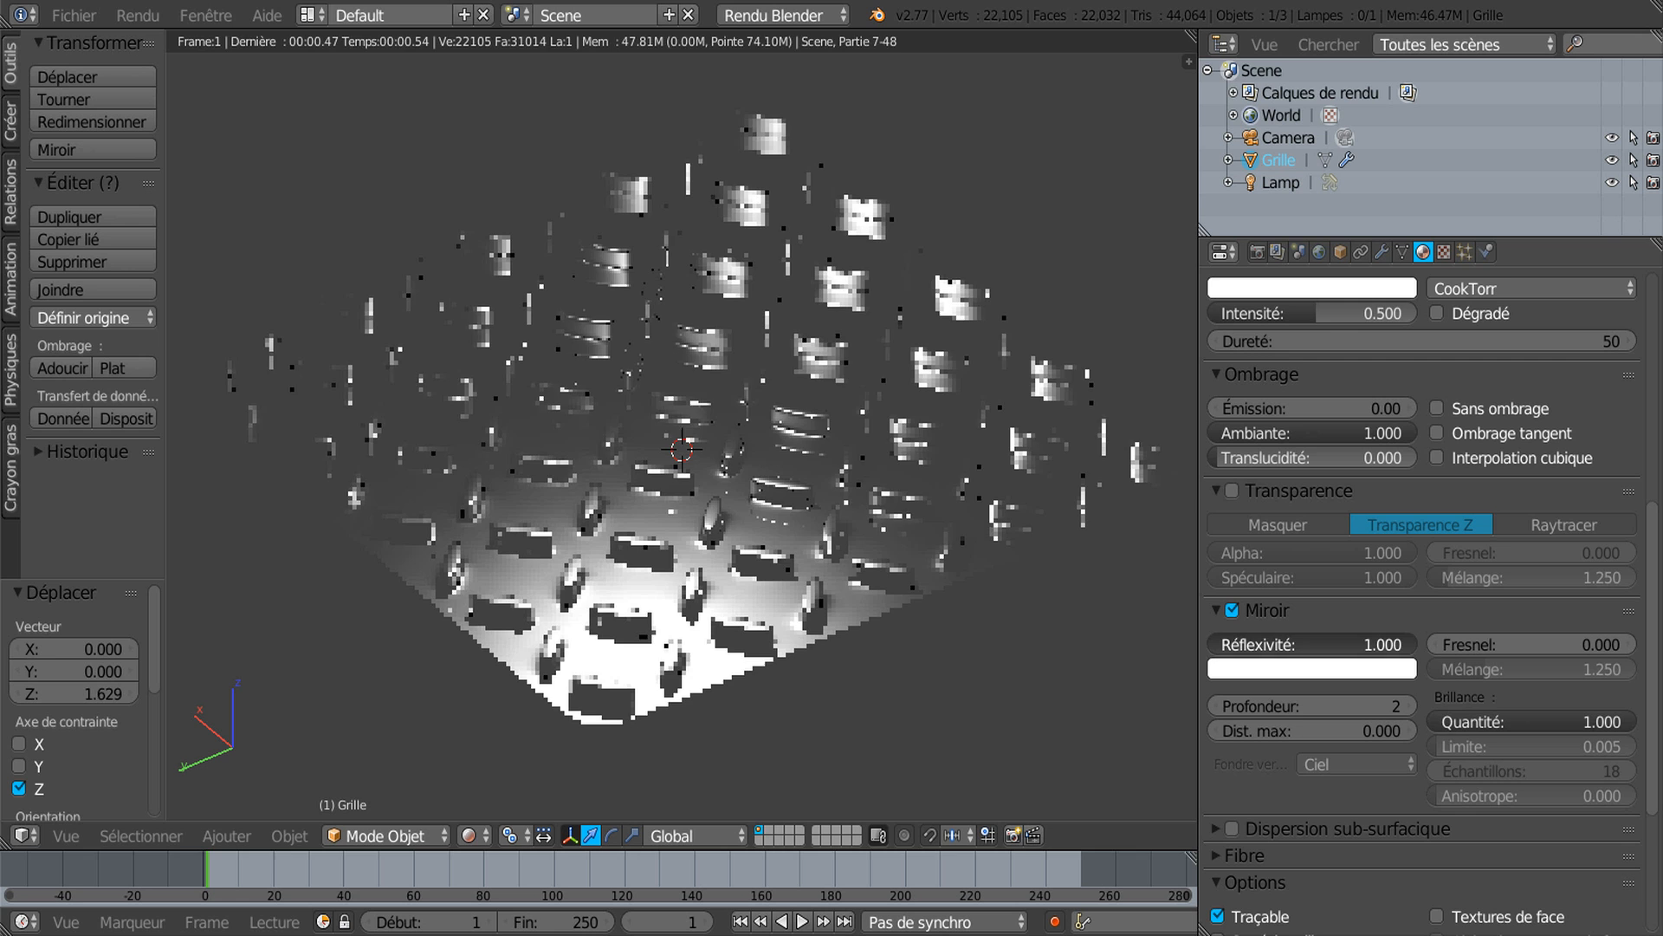
pyautogui.scroll(-1, 984, 575)
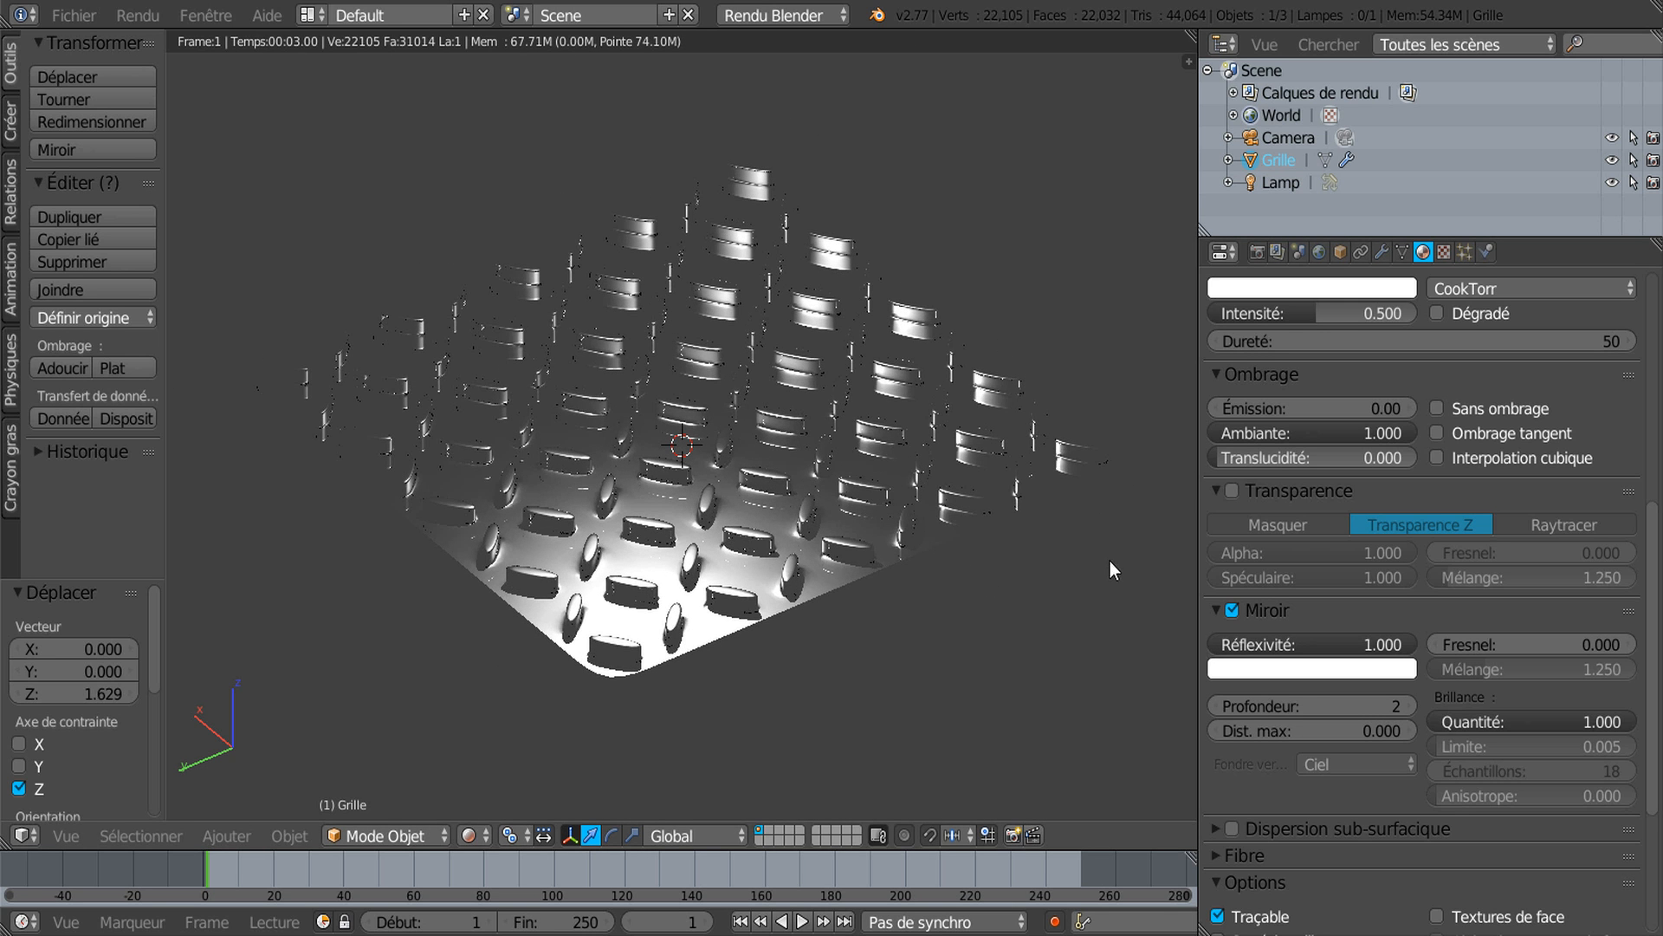
pyautogui.scroll(1, 1014, 606)
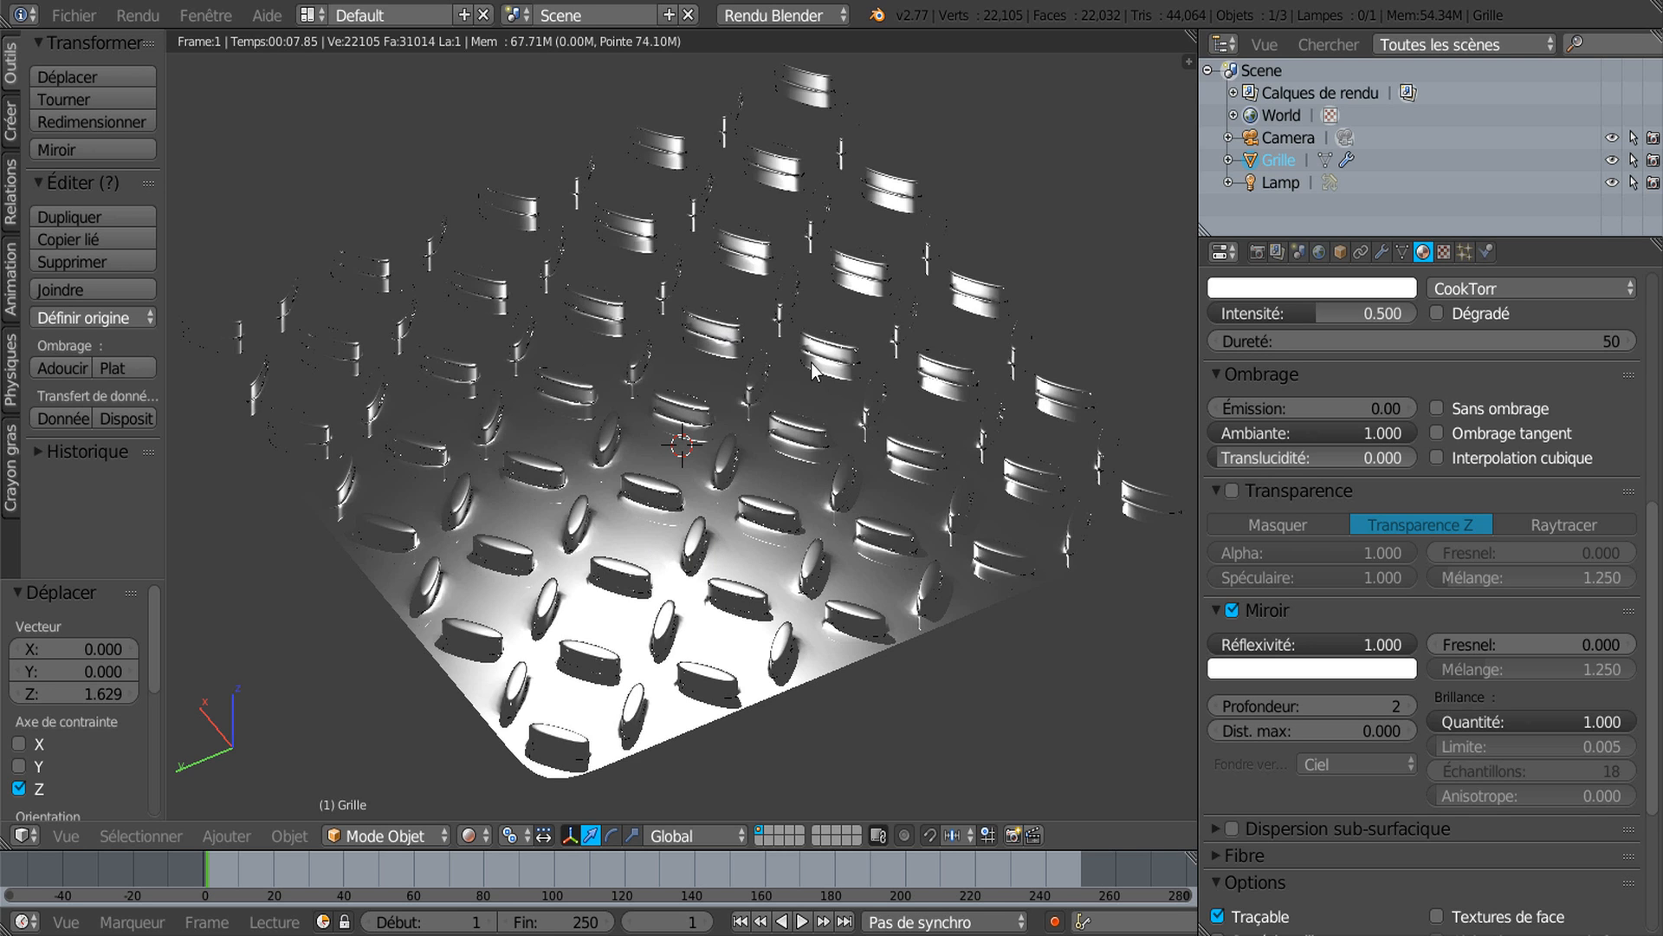
# Step: Turn on Paper Sky (Ciel papier) for the world and pick a dark teal horizon colour
pyautogui.click(1319, 252)
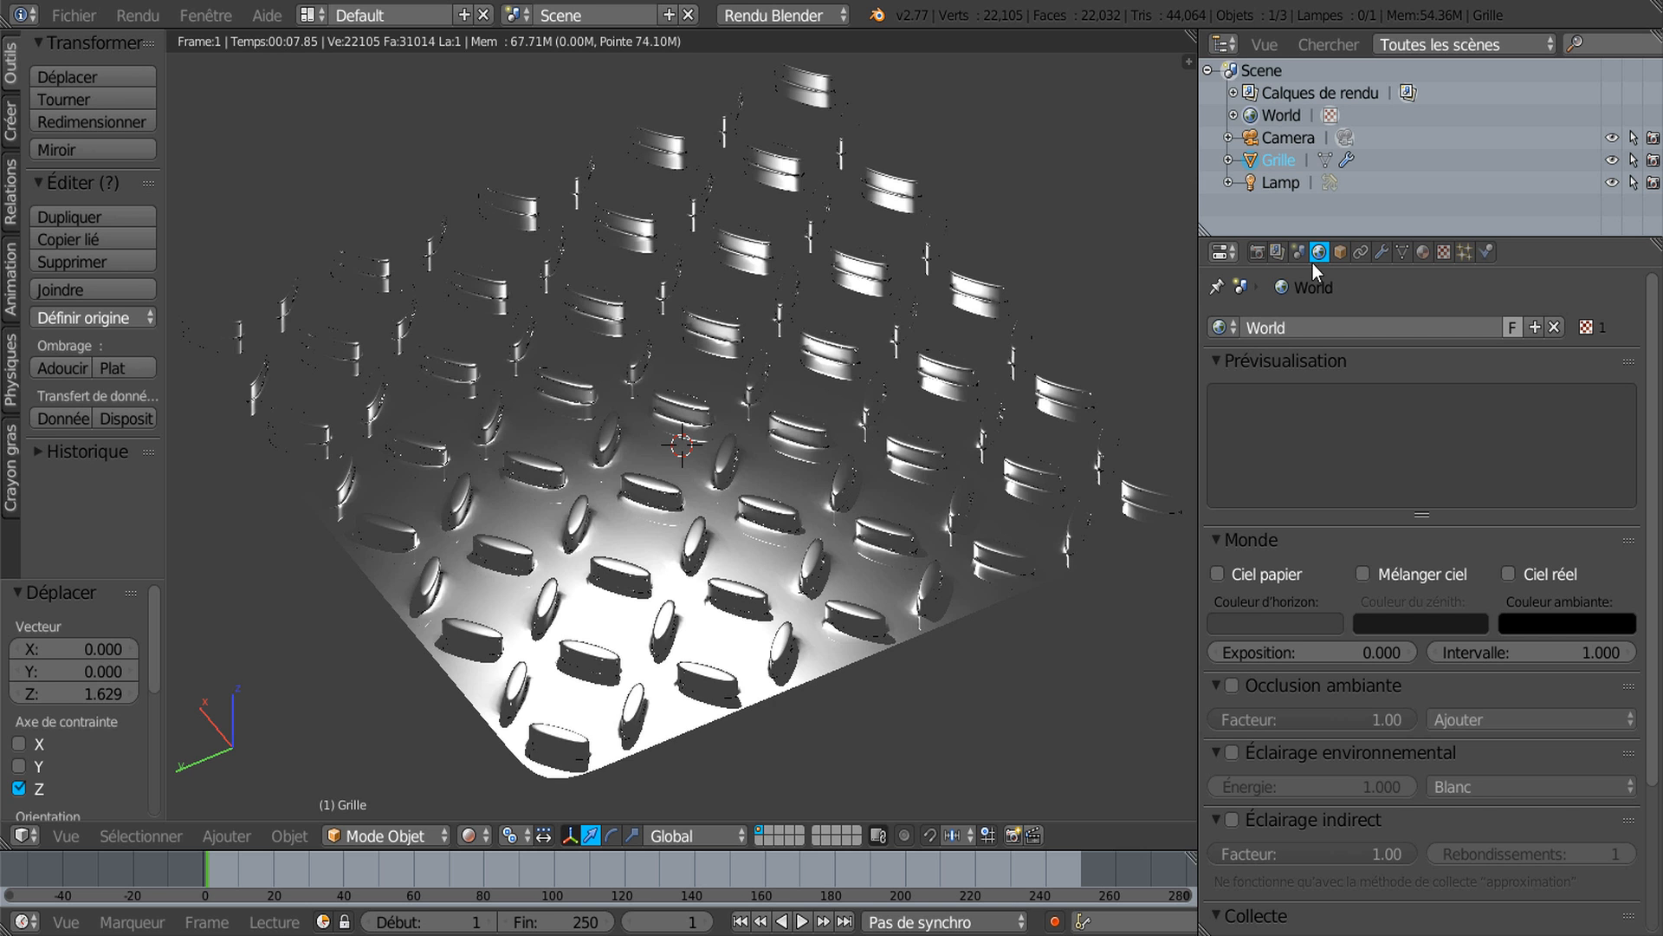
pyautogui.scroll(-2, 953, 356)
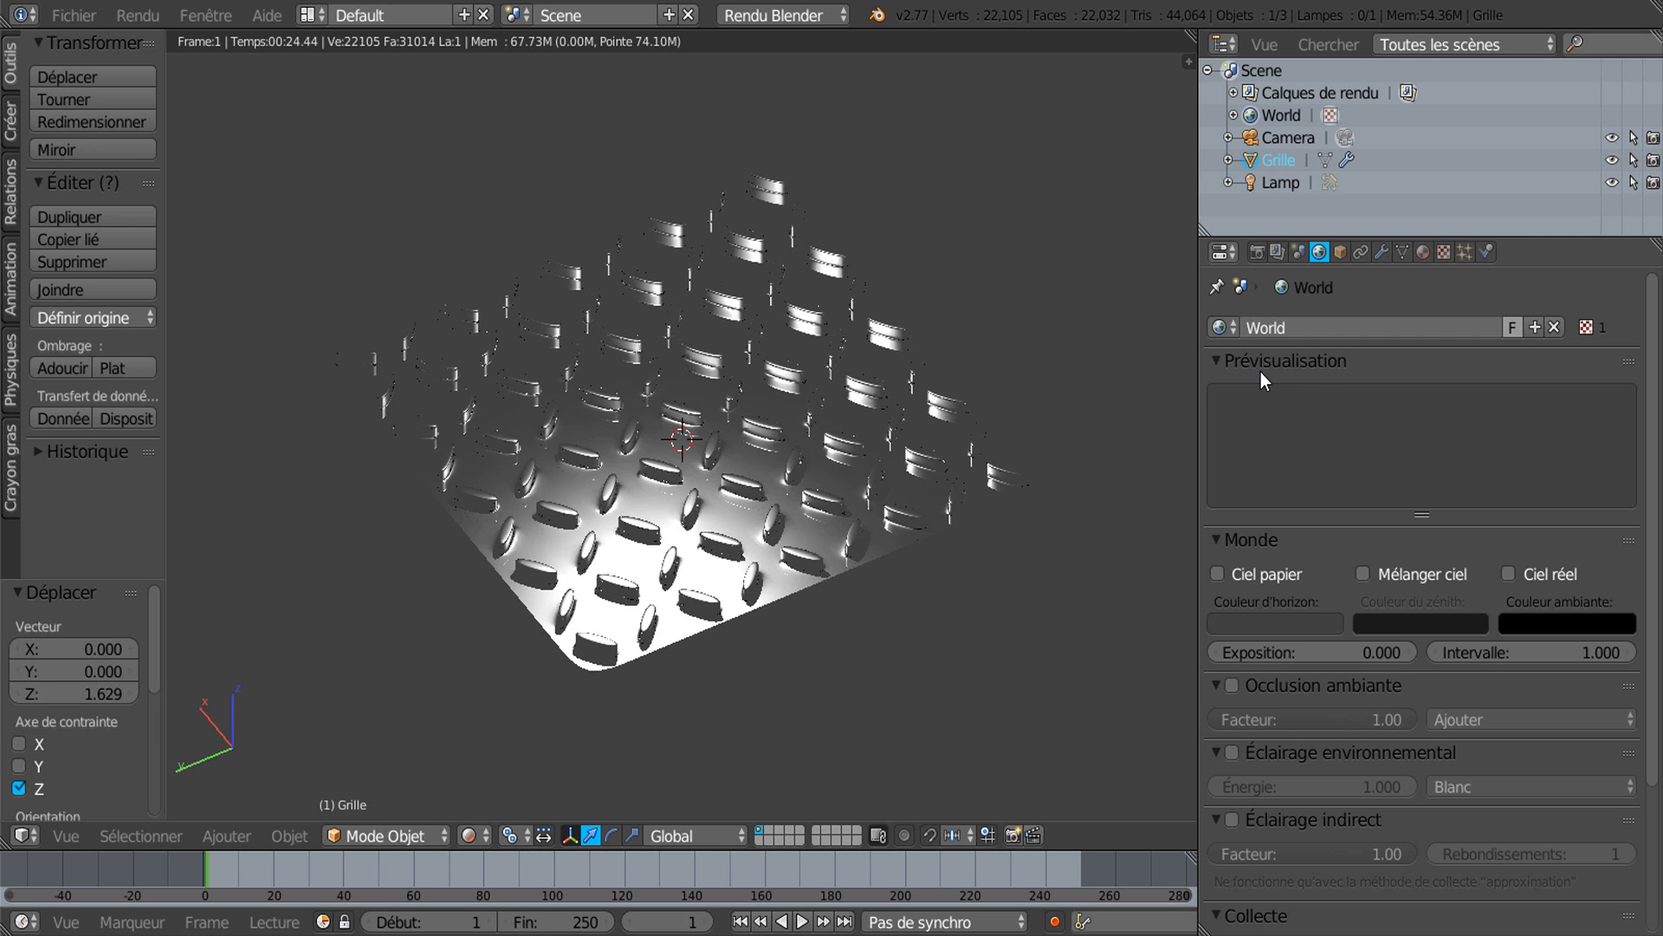
pyautogui.click(1217, 575)
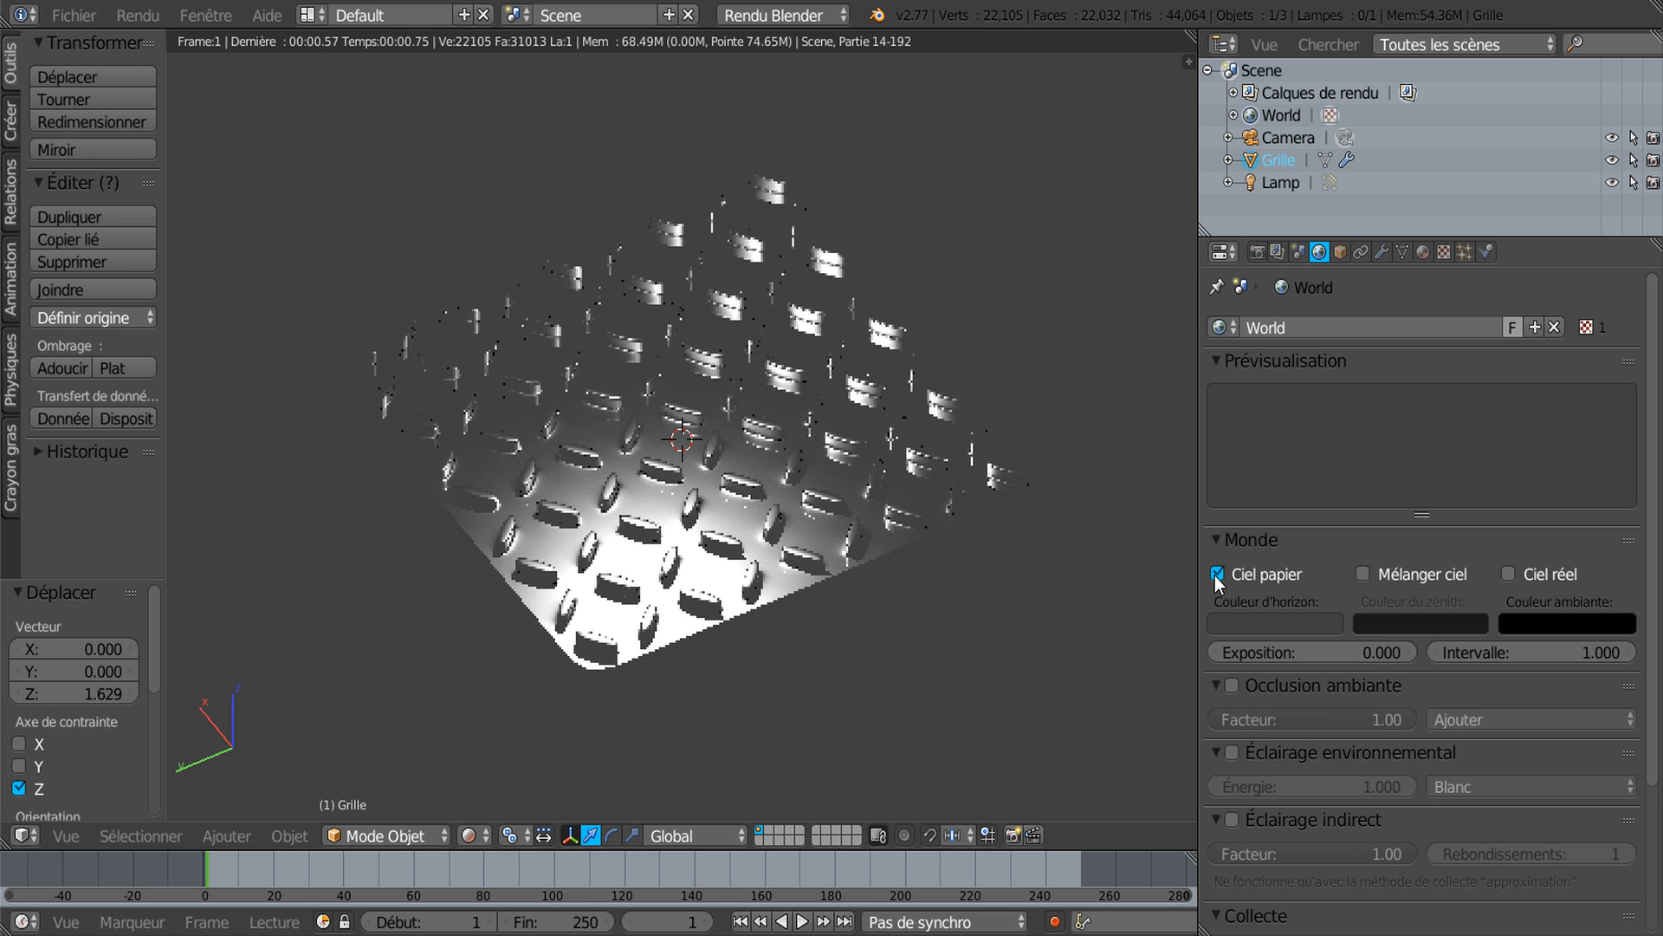
pyautogui.click(1272, 620)
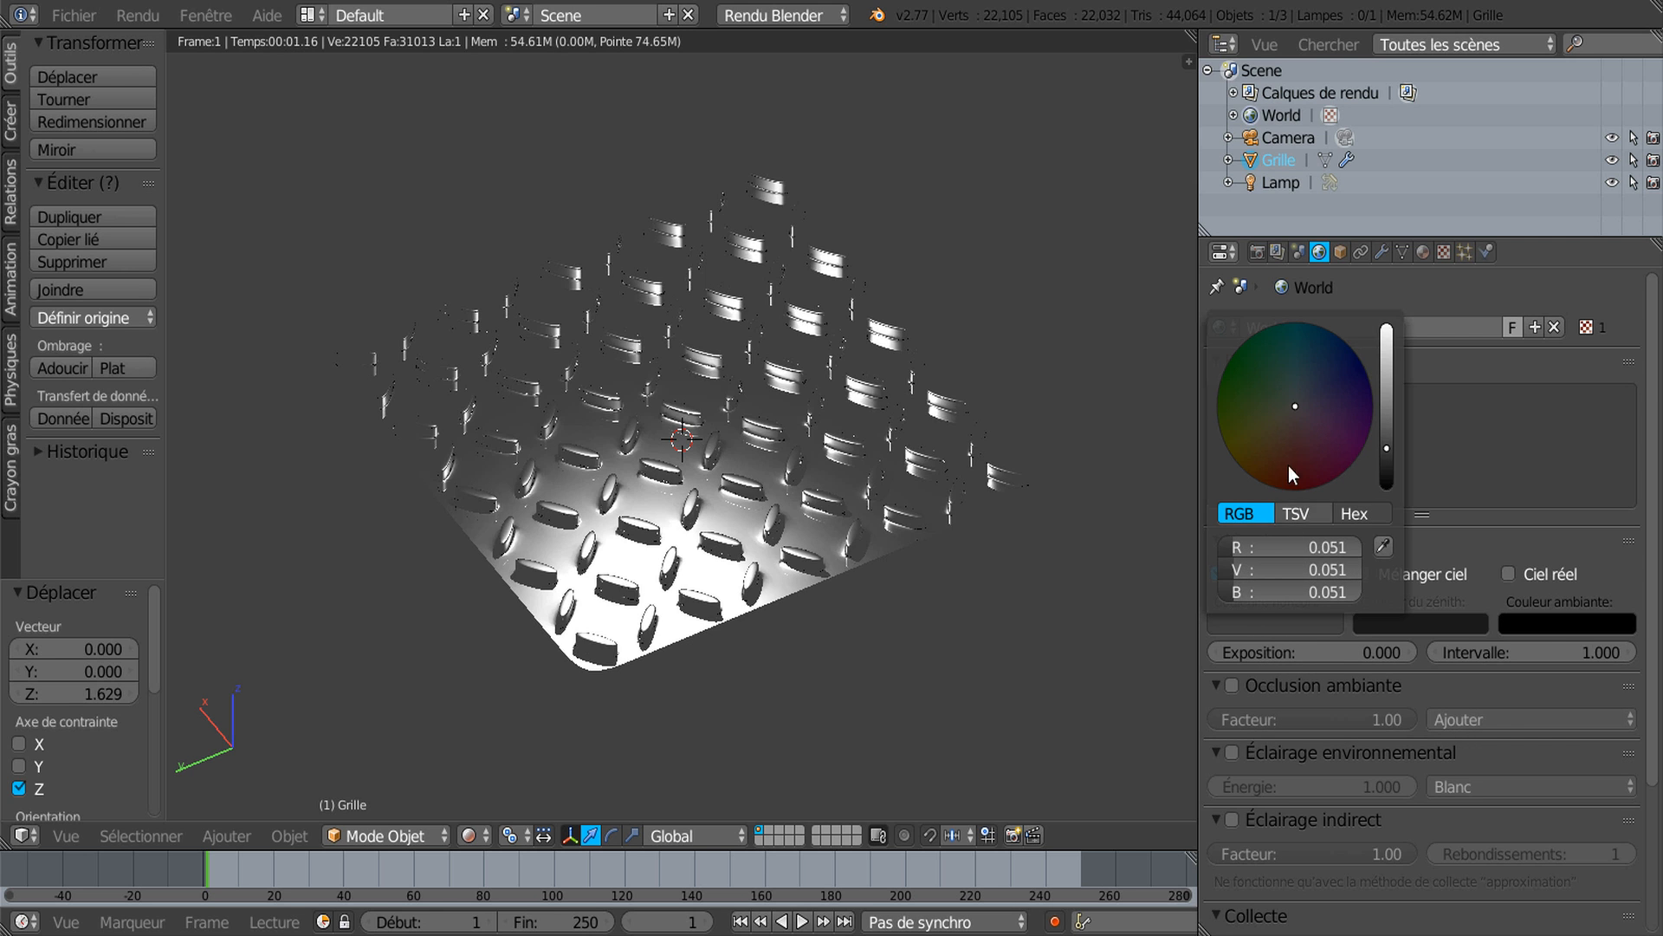
pyautogui.click(1302, 366)
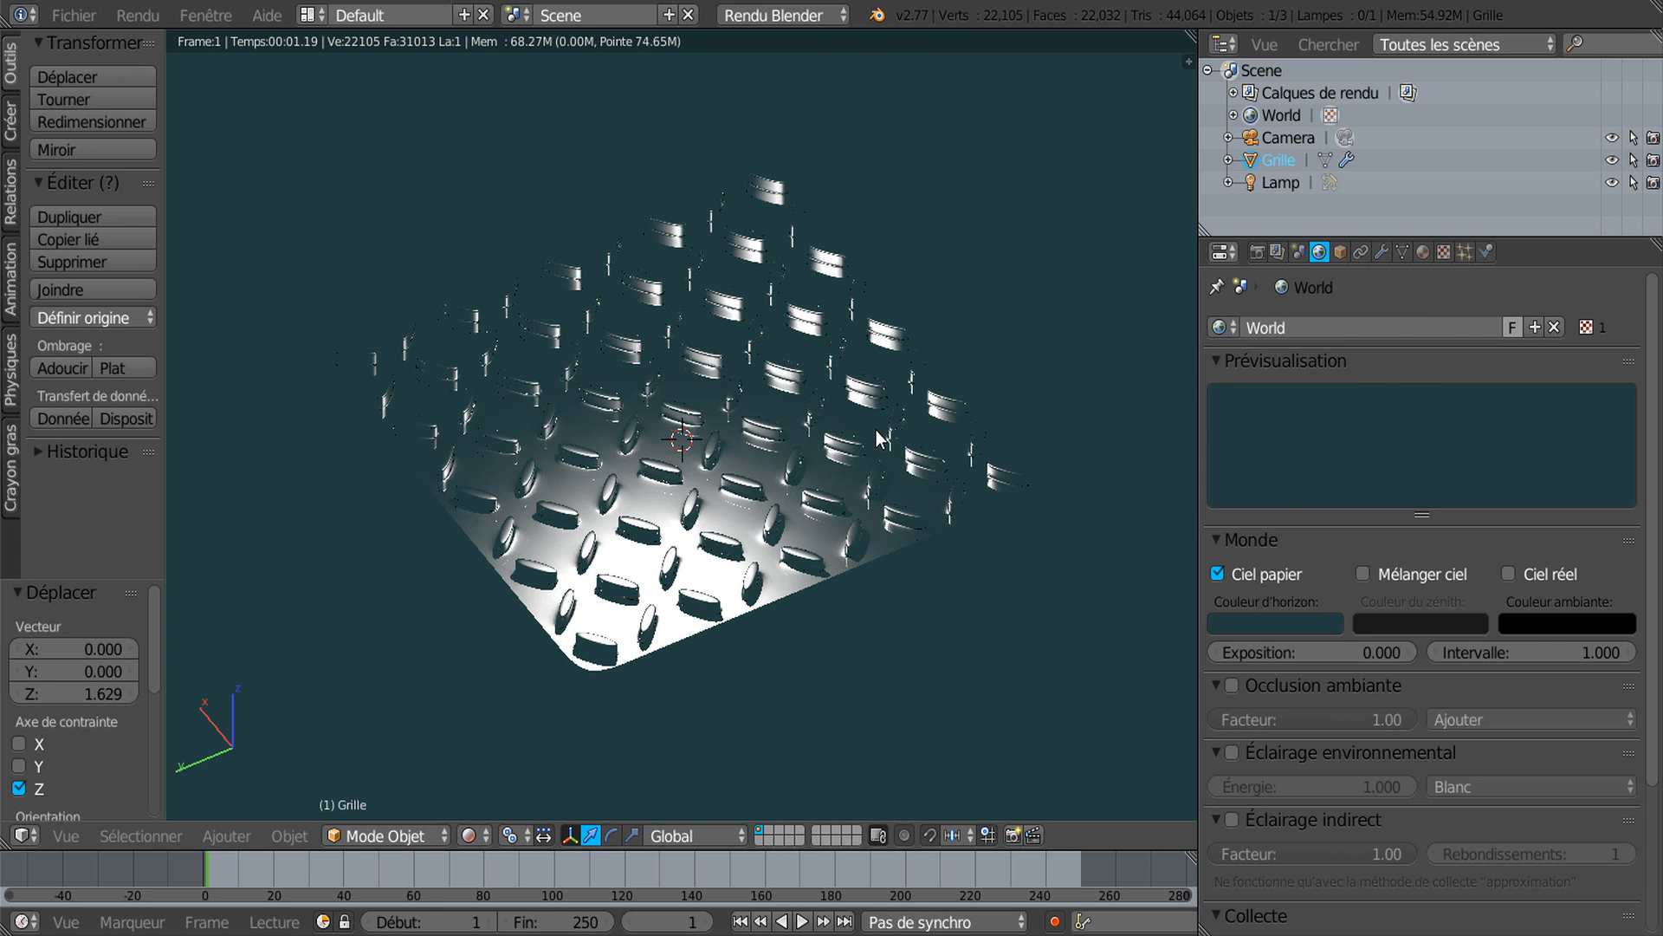
# Step: Enable Blend Sky (Mélanger ciel), choose a dark blue zenith colour, and view the plate against the gradient
pyautogui.click(1365, 571)
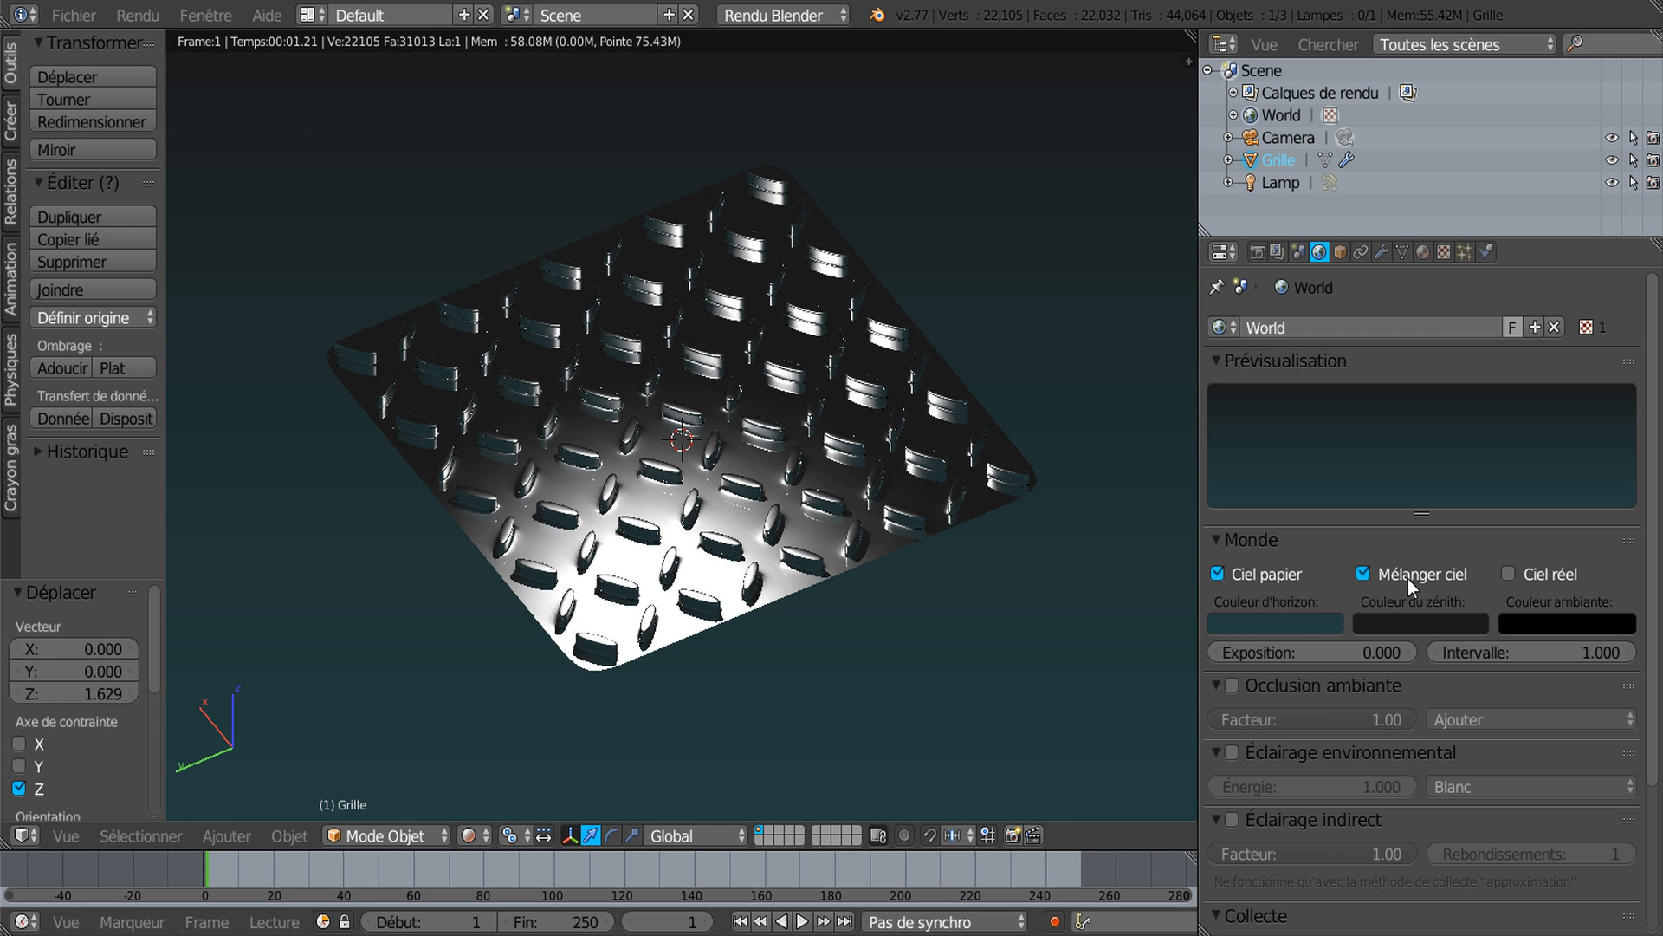
pyautogui.click(1441, 625)
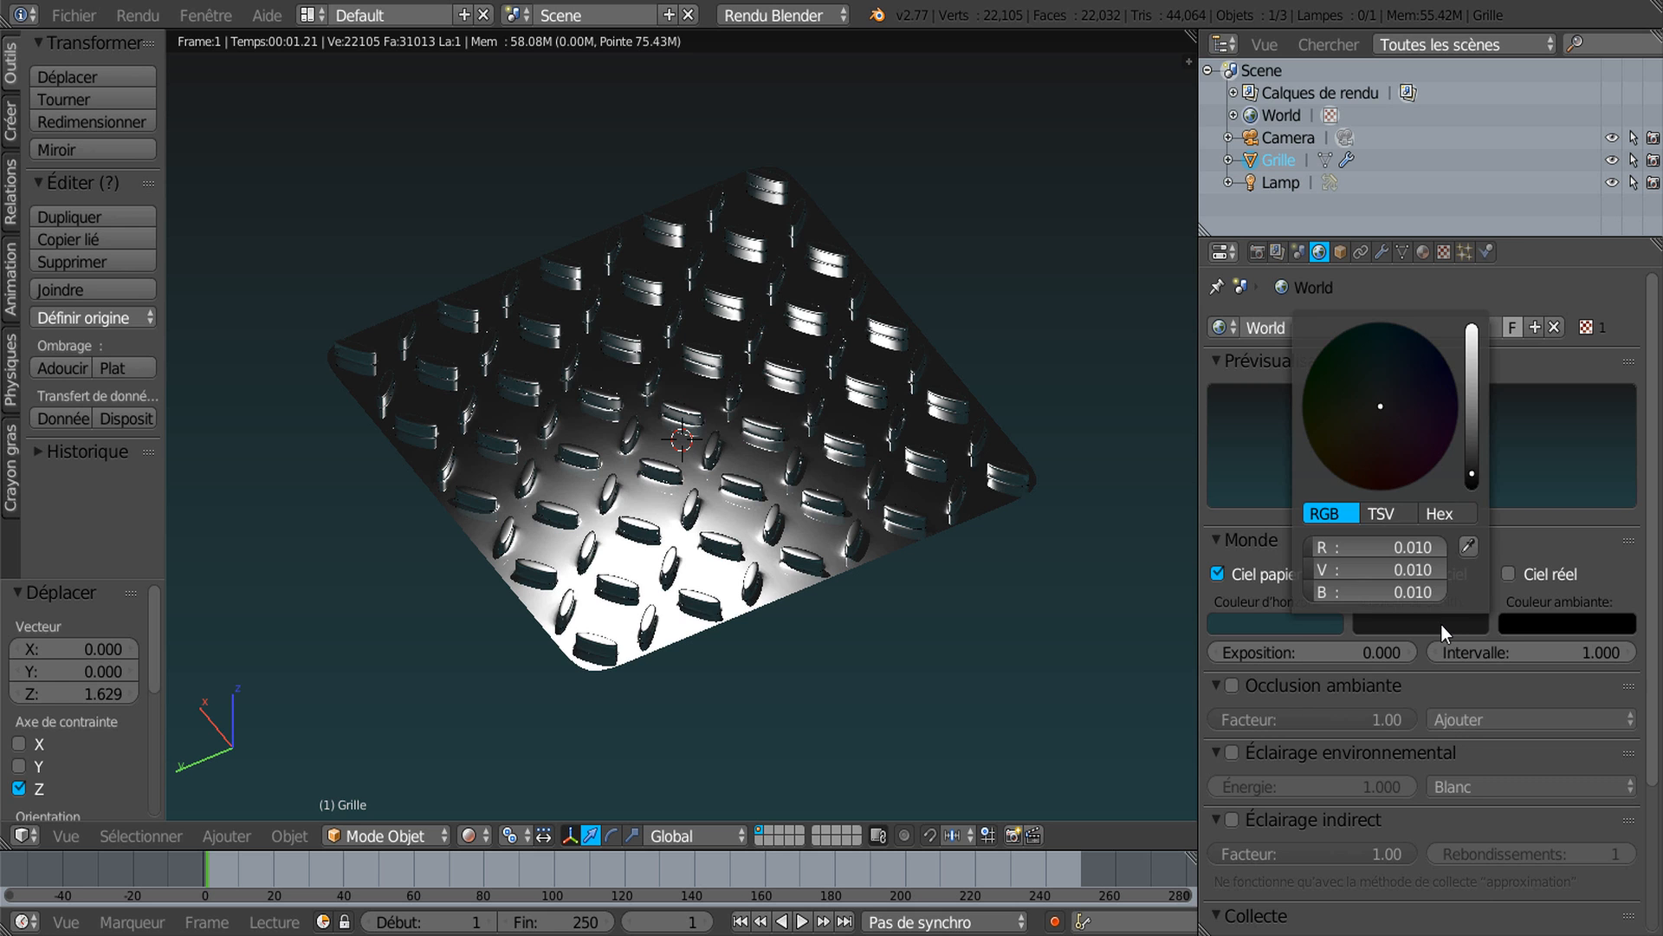
pyautogui.click(1425, 367)
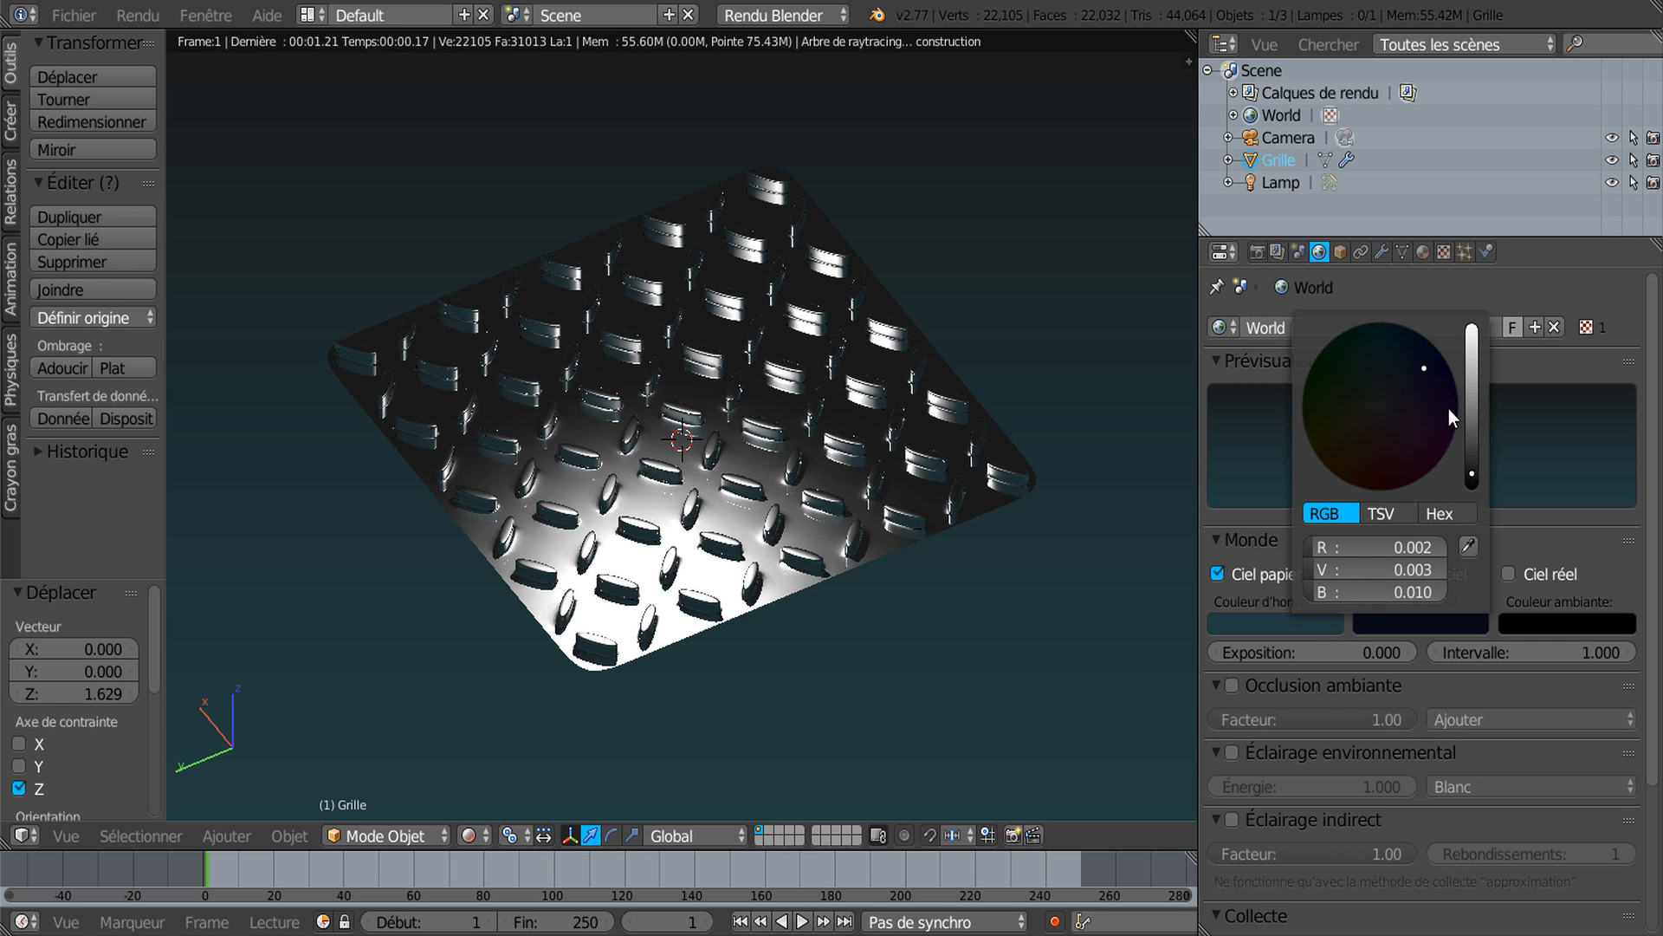
pyautogui.click(1472, 462)
pyautogui.moveTo(1471, 462); pyautogui.dragTo(1471, 467)
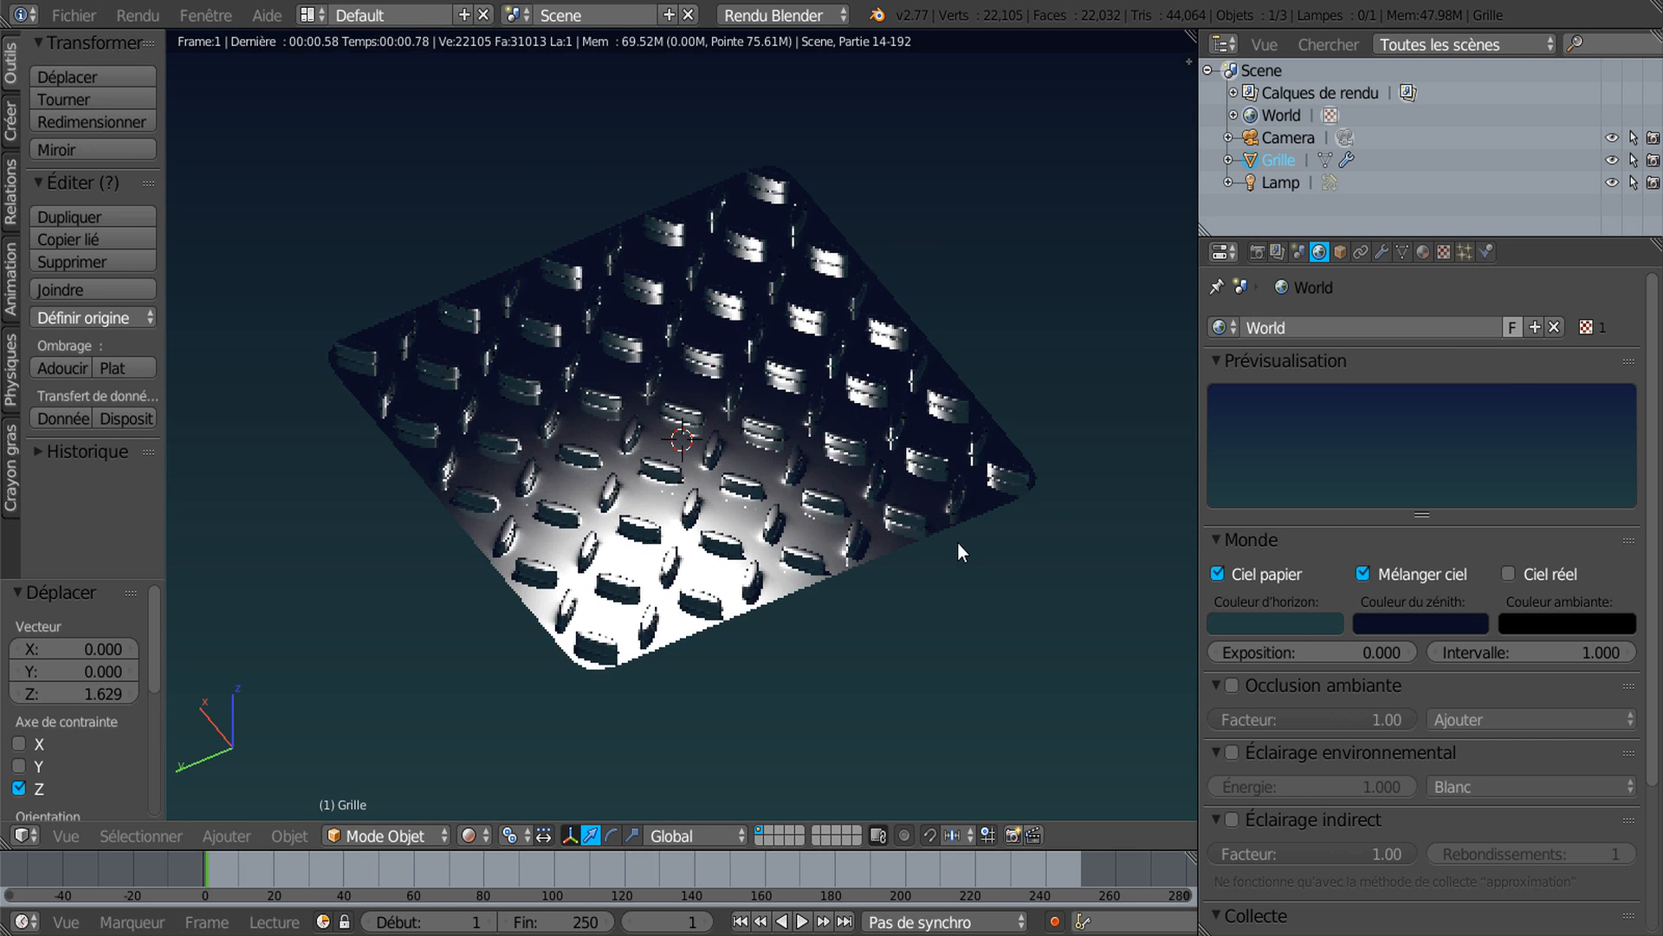
pyautogui.moveTo(845, 596); pyautogui.dragTo(802, 520, button='middle')
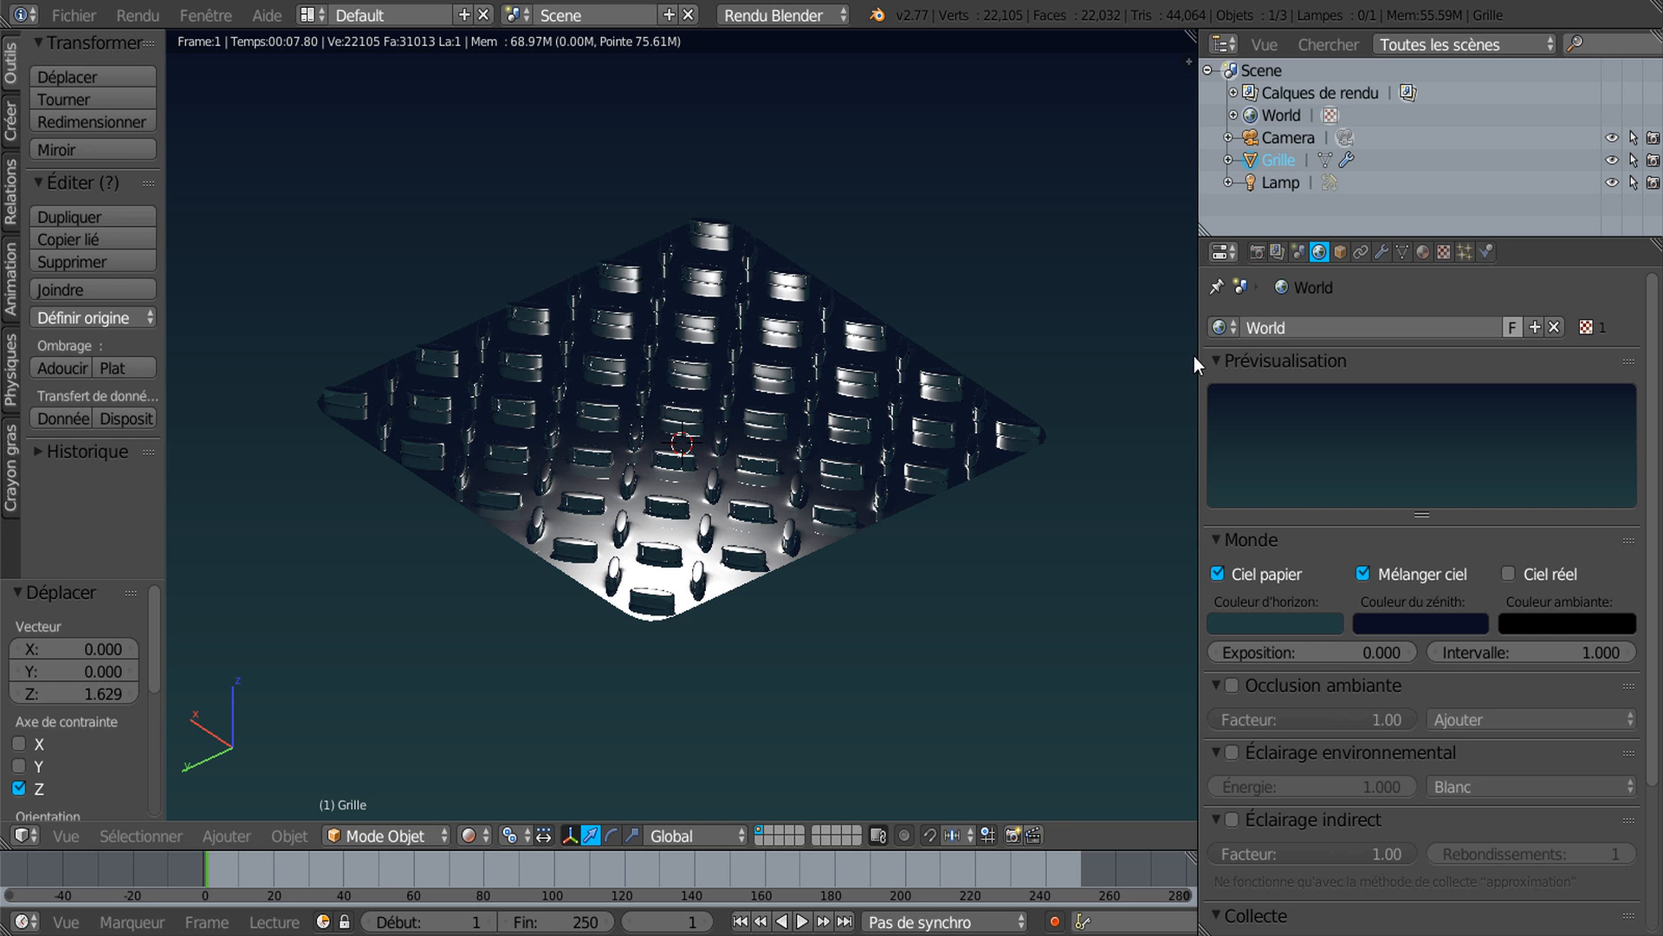
# Step: Widen the 3D view and add a cube at the centre of the plate
pyautogui.moveTo(1200, 353); pyautogui.dragTo(1332, 353)
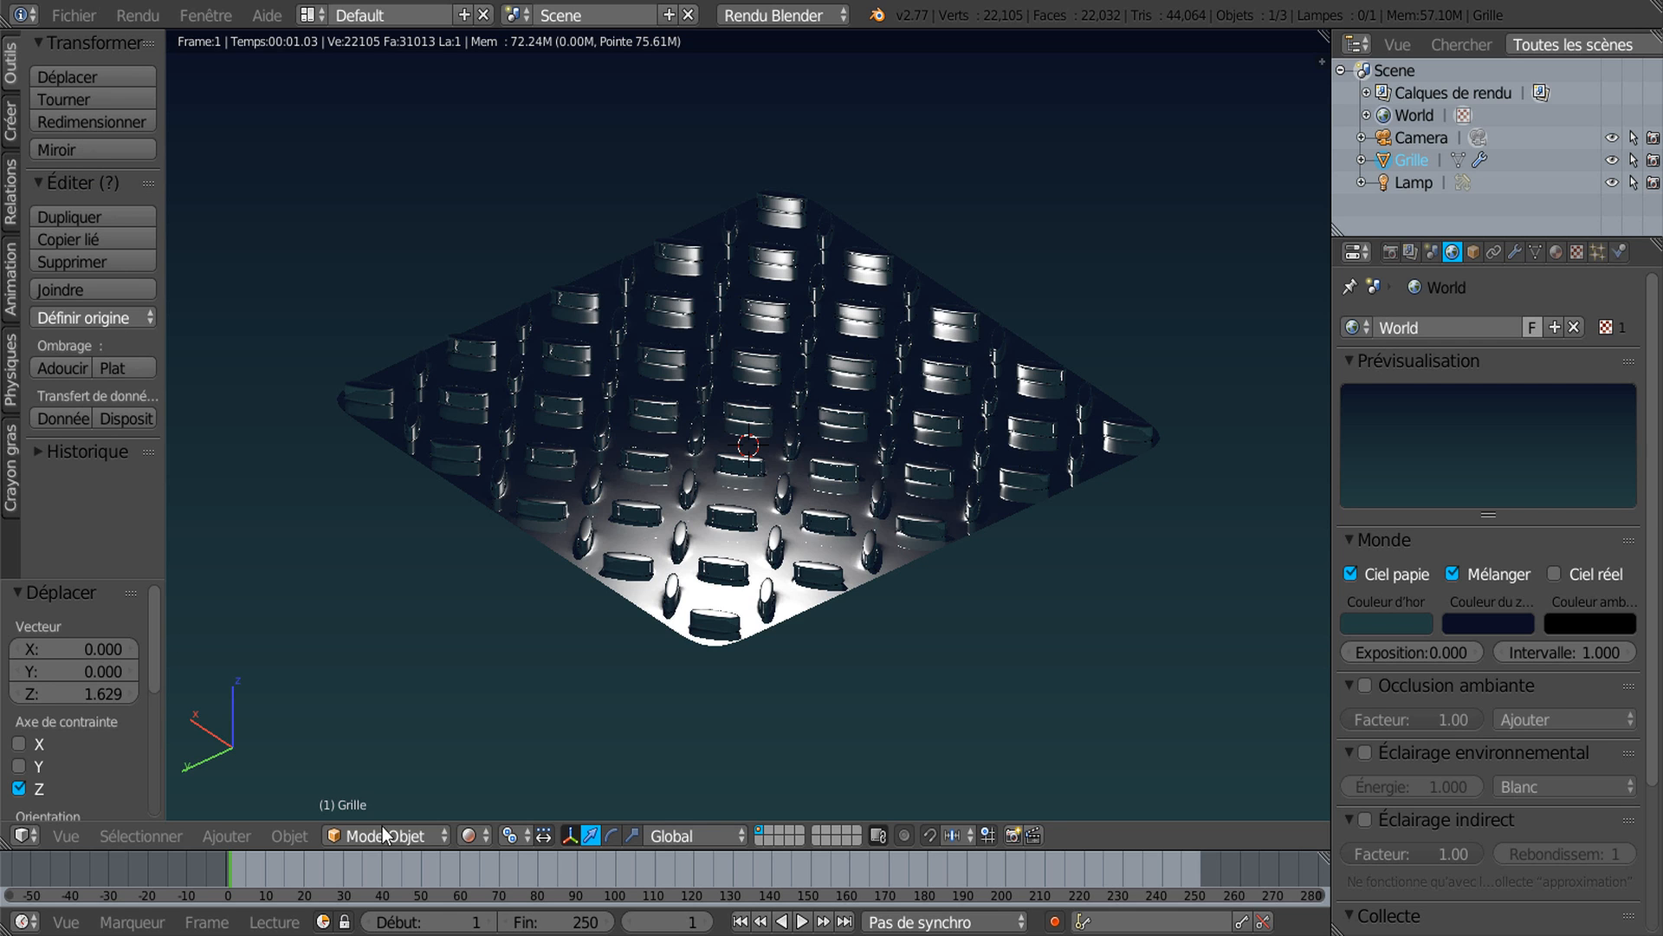
pyautogui.click(12, 125)
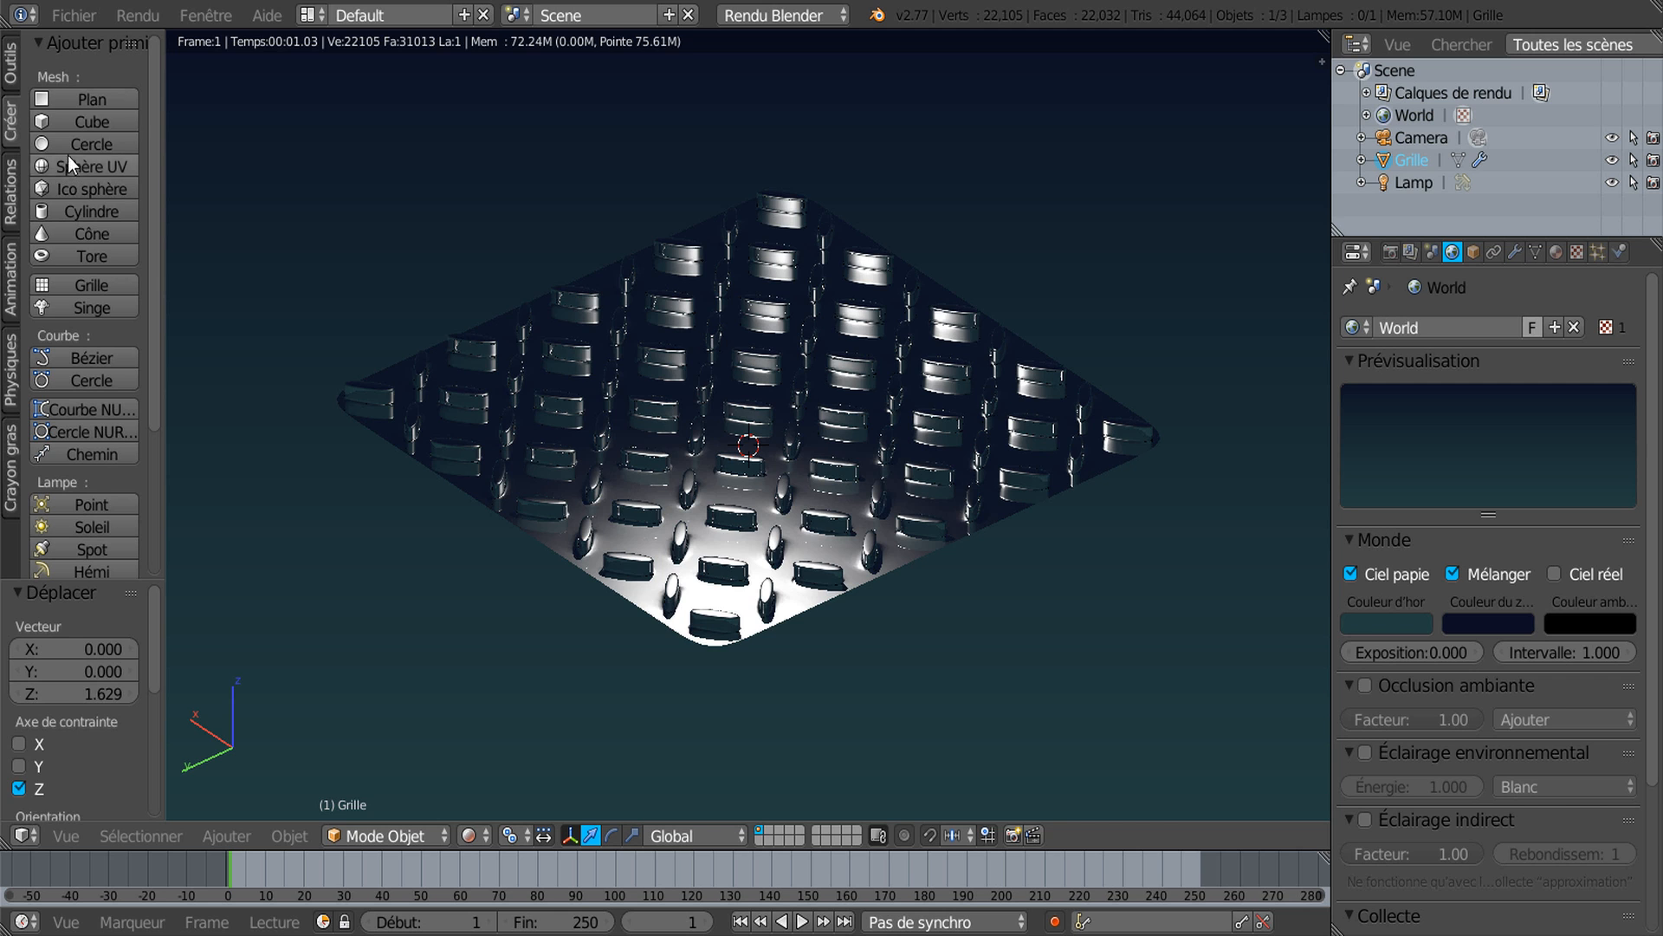
pyautogui.click(84, 121)
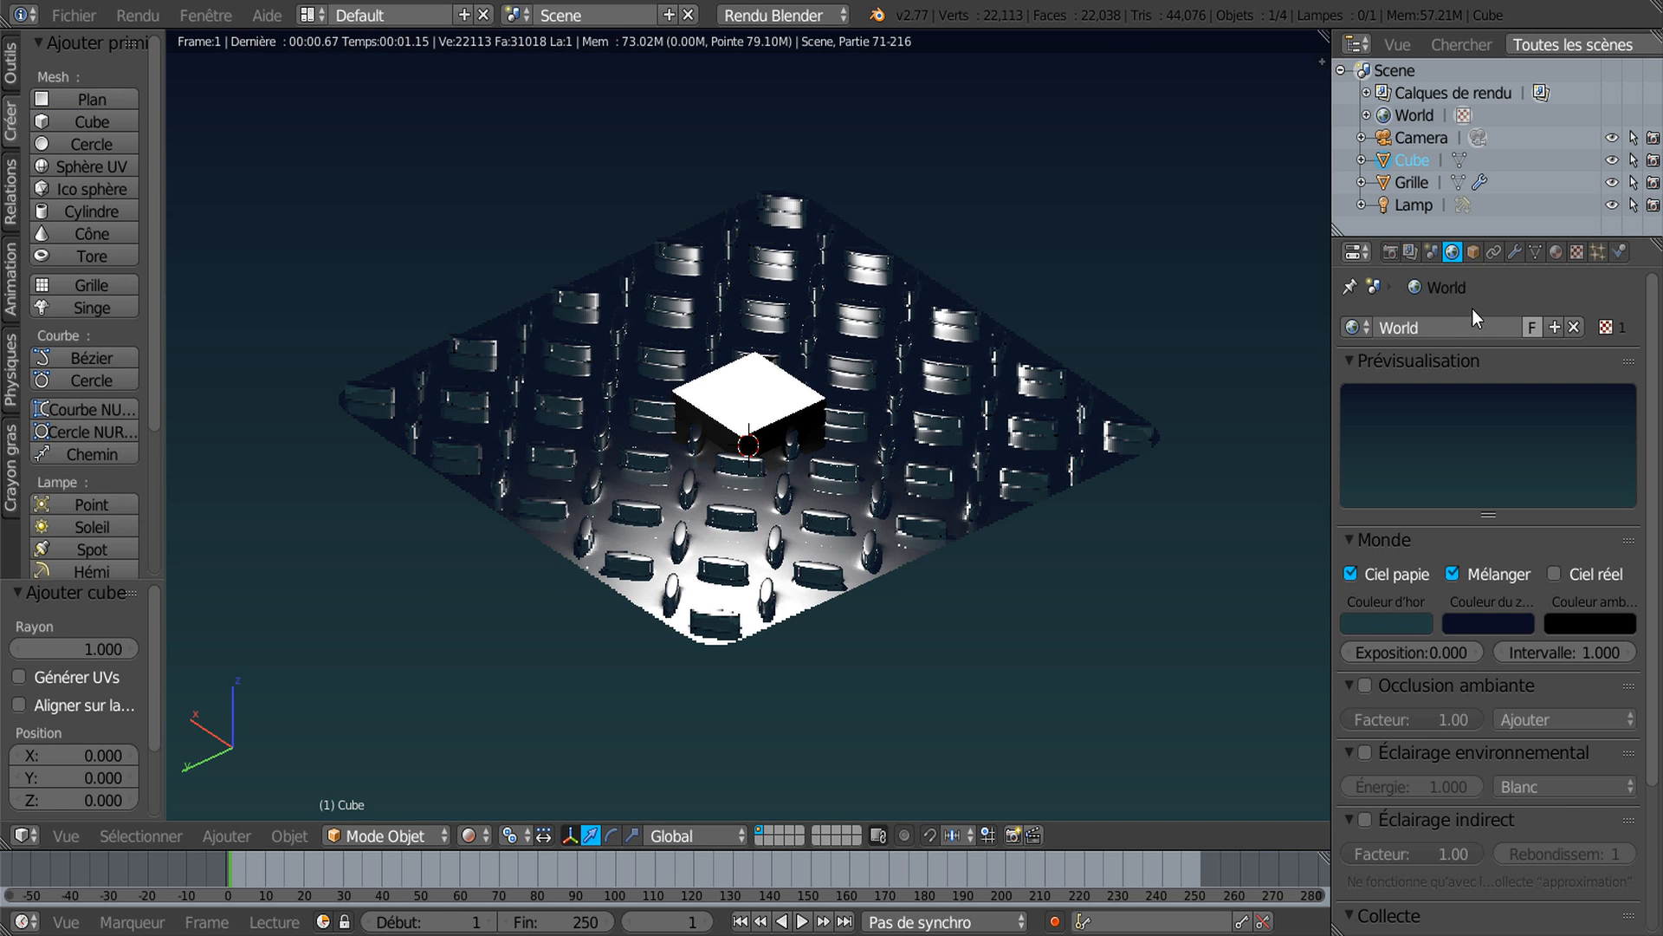
# Step: Create a new material for the cube with a bright red diffuse colour
pyautogui.click(1557, 252)
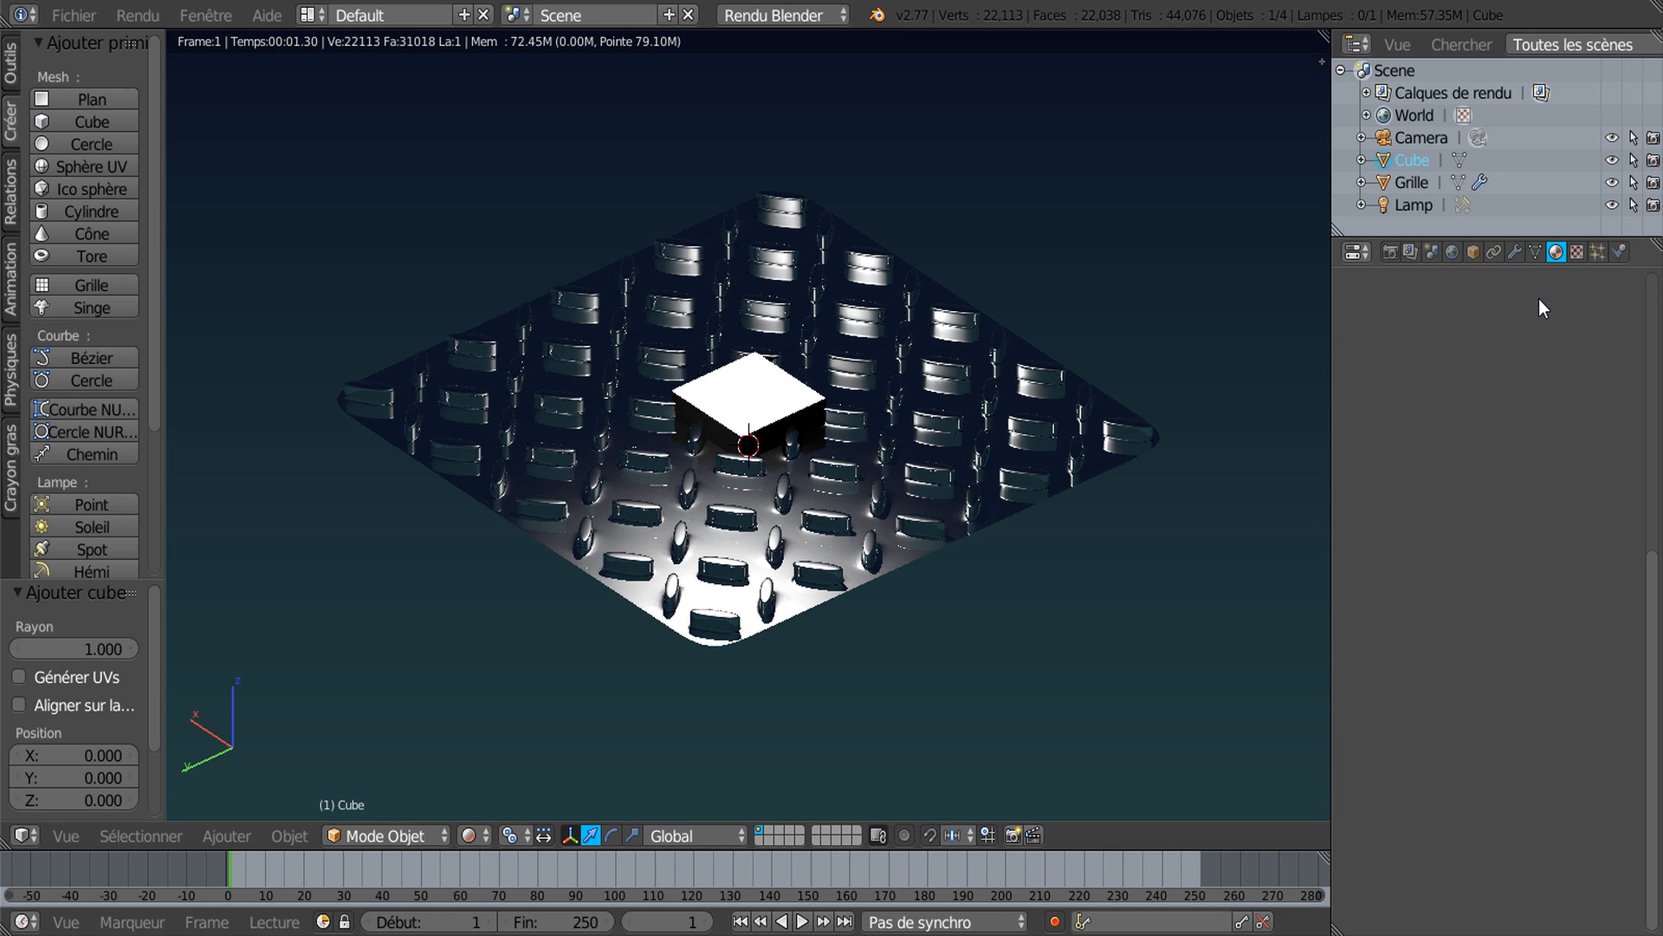
pyautogui.moveTo(1654, 583); pyautogui.dragTo(1655, 303)
pyautogui.click(1462, 404)
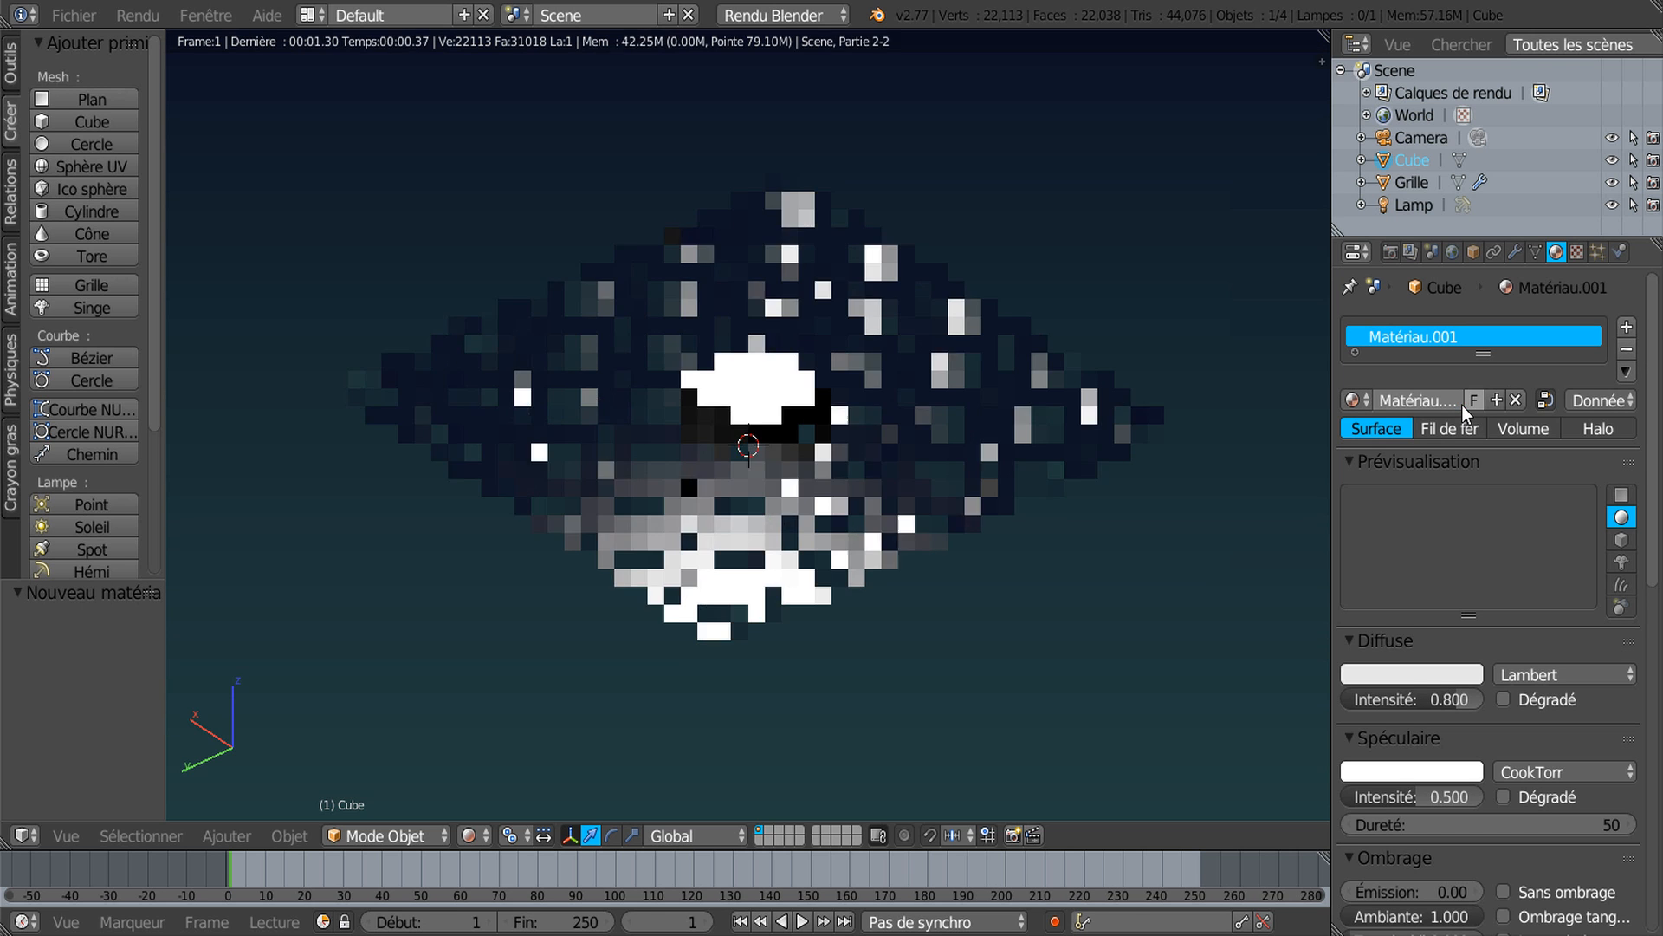
pyautogui.click(1422, 674)
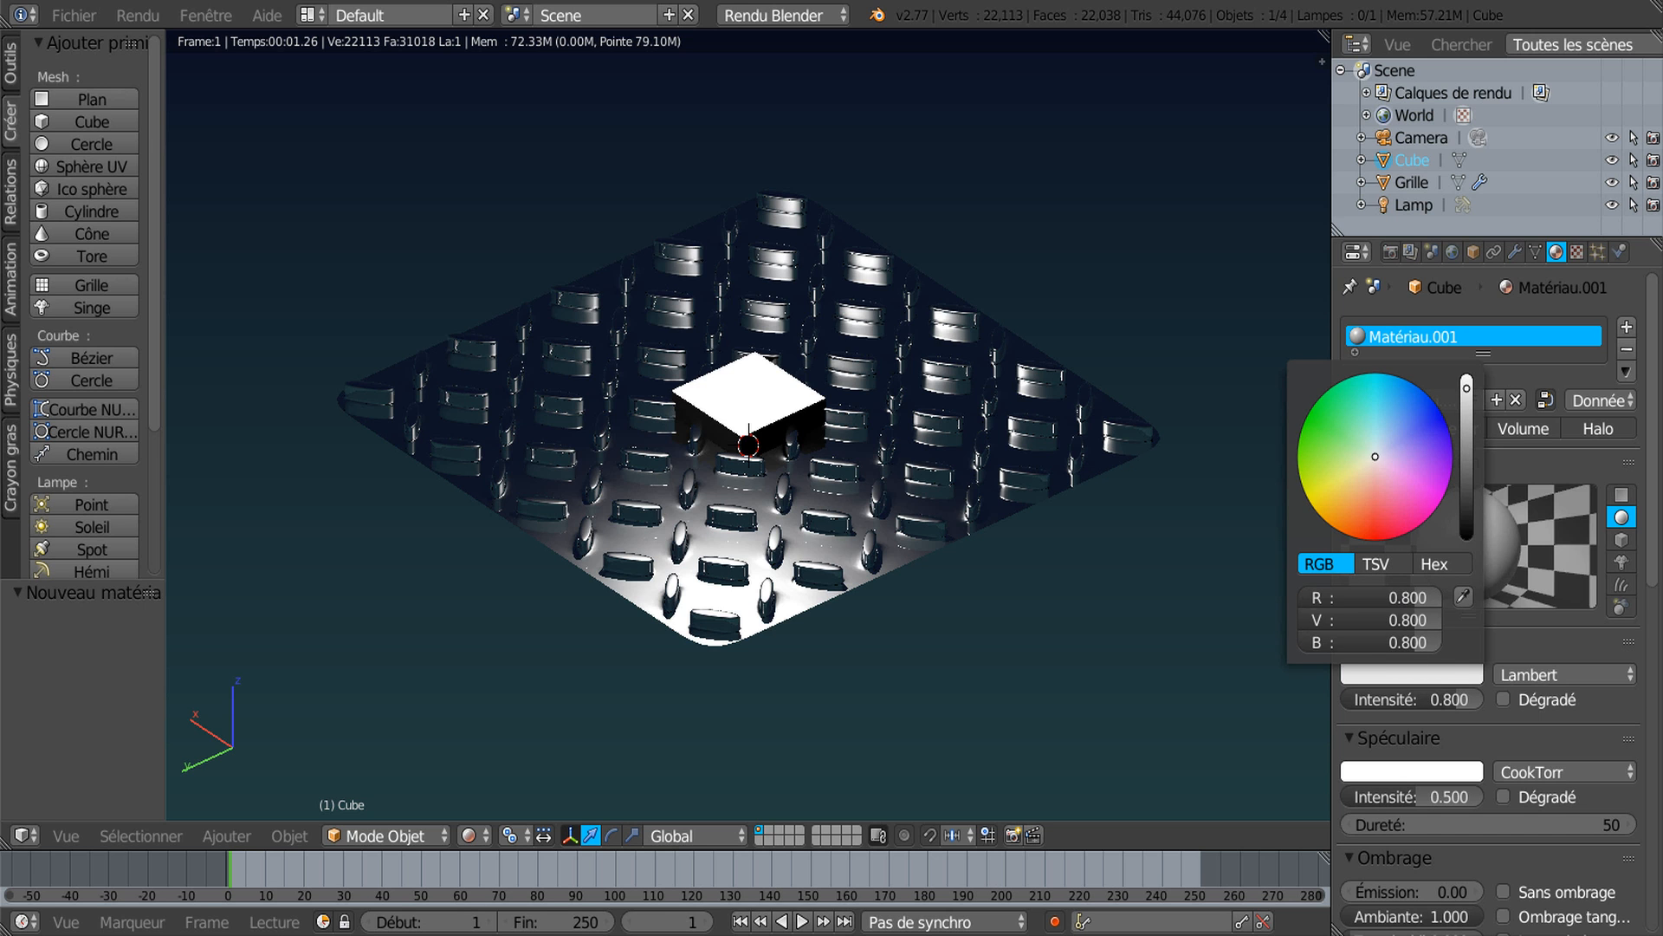
pyautogui.click(1375, 526)
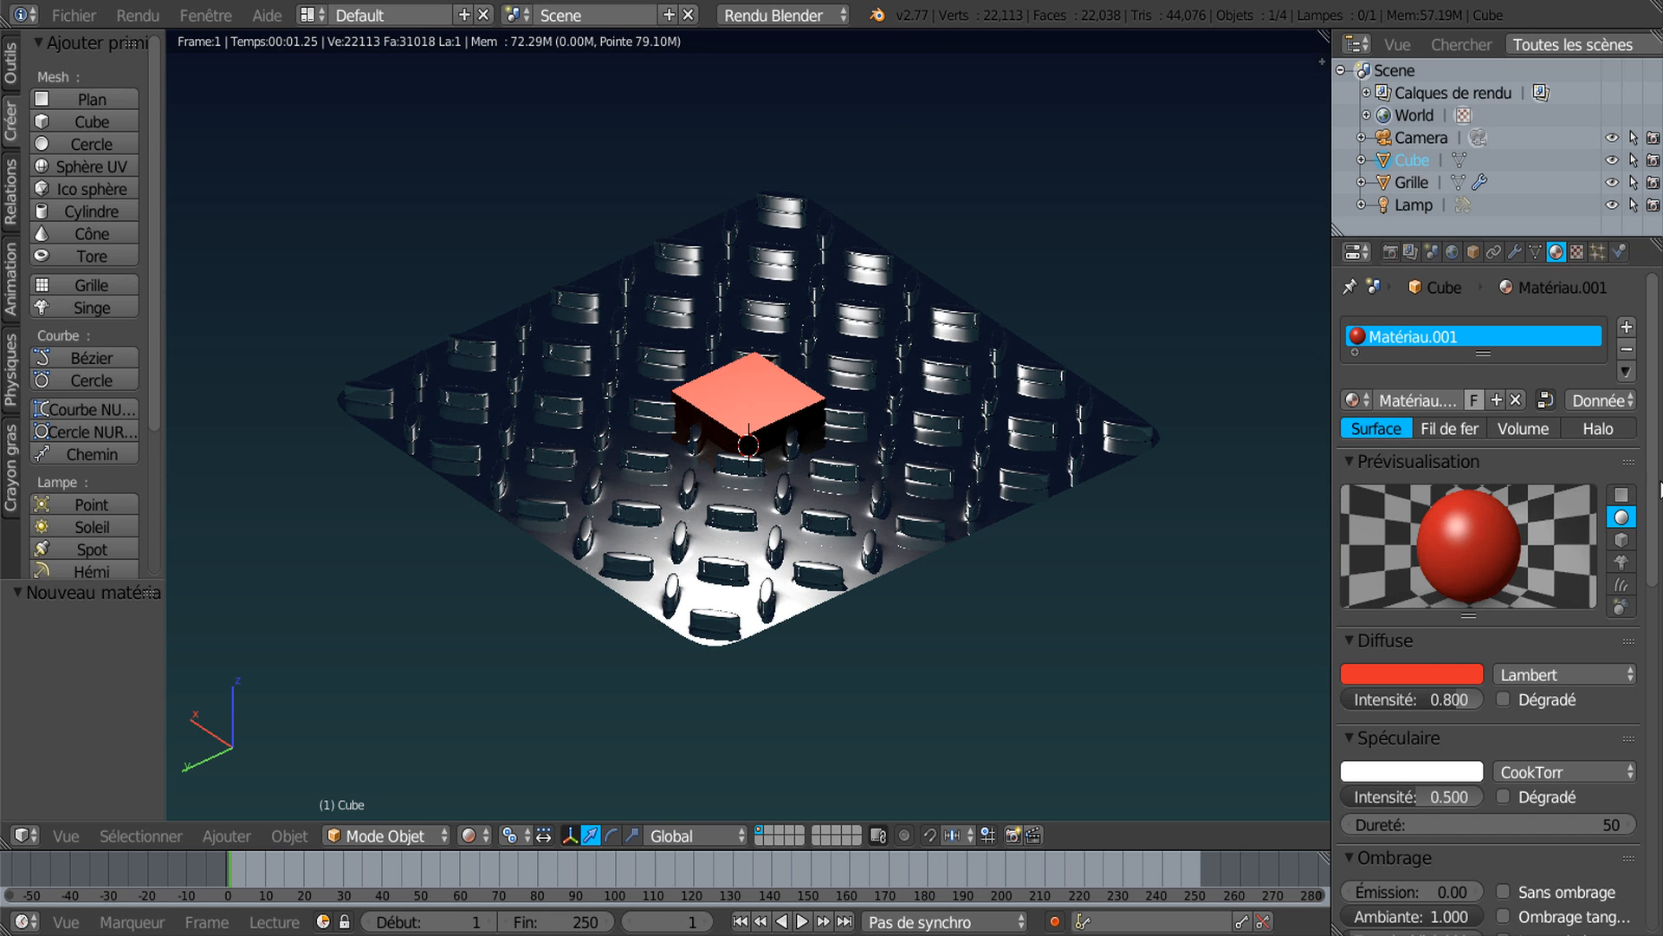
pyautogui.moveTo(1655, 479); pyautogui.dragTo(1661, 591)
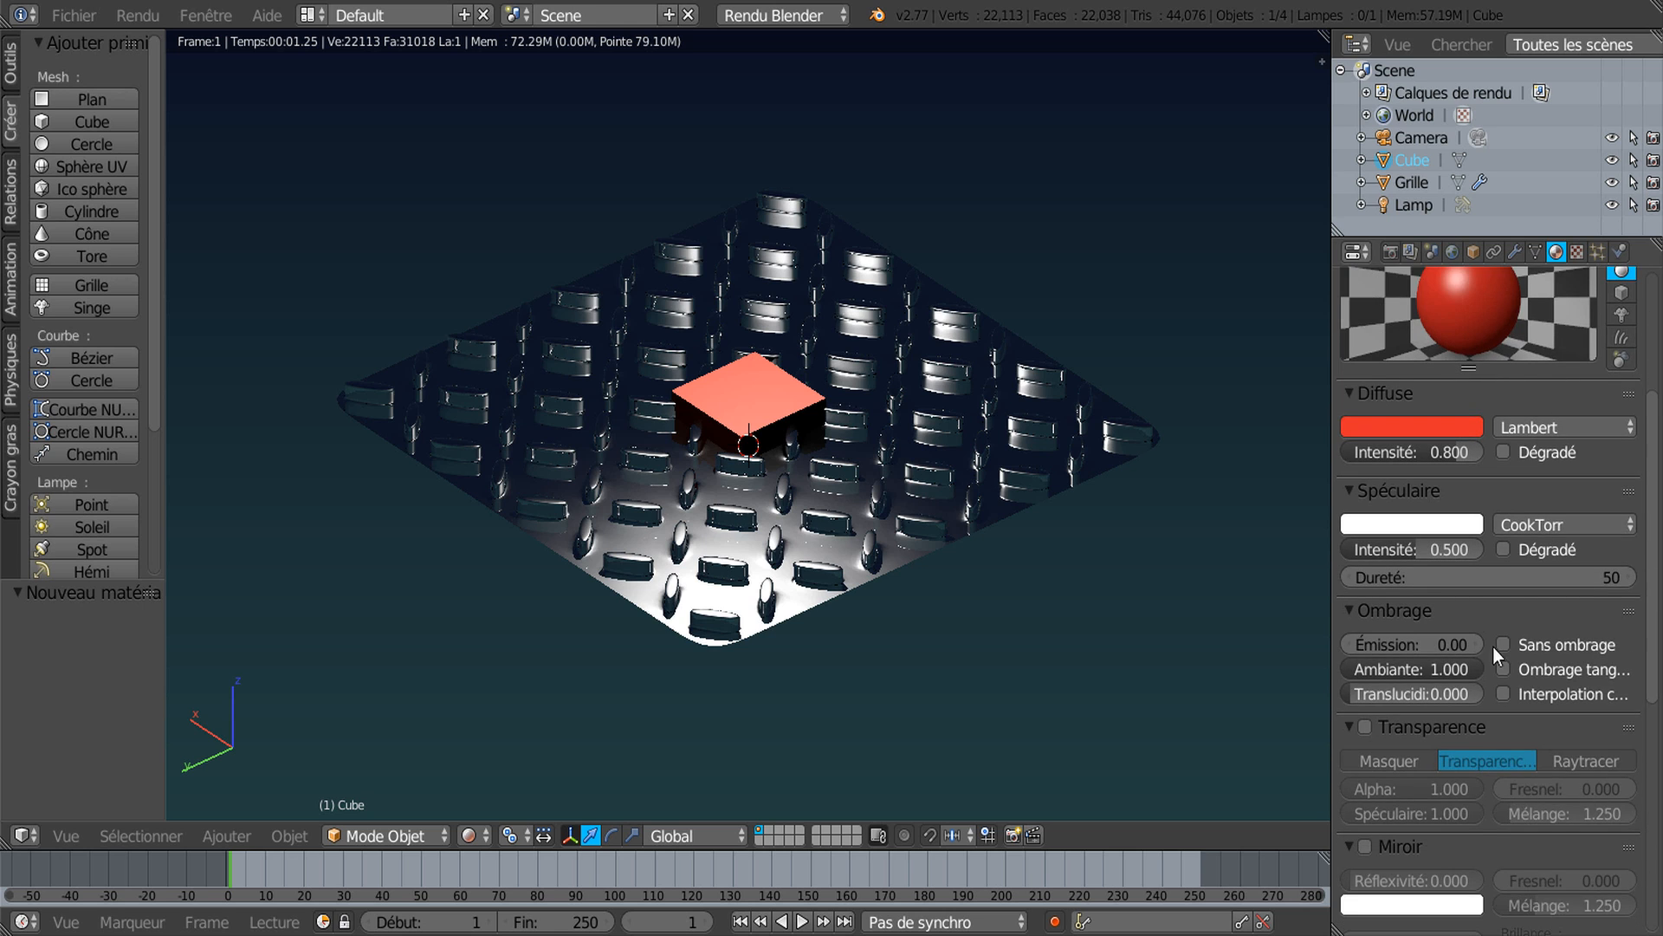
# Step: Enable Mirror (Miroir) on the cube's red material and set its reflectivity to about 0.574
pyautogui.scroll(-1, 1435, 693)
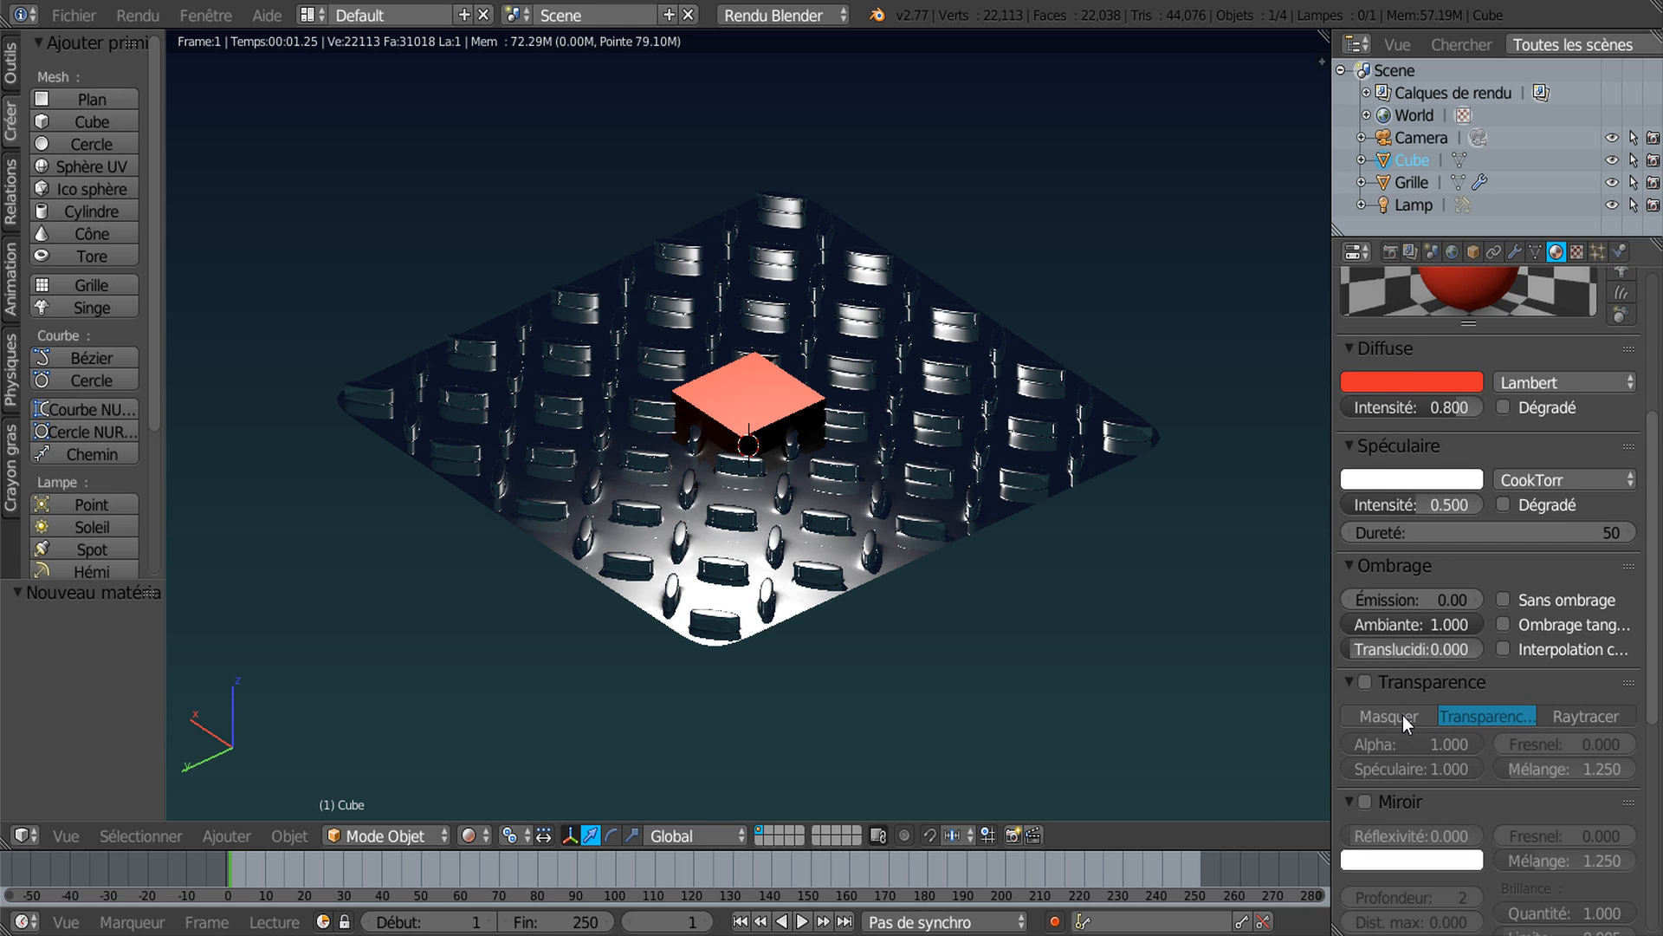
pyautogui.scroll(-3, 1366, 707)
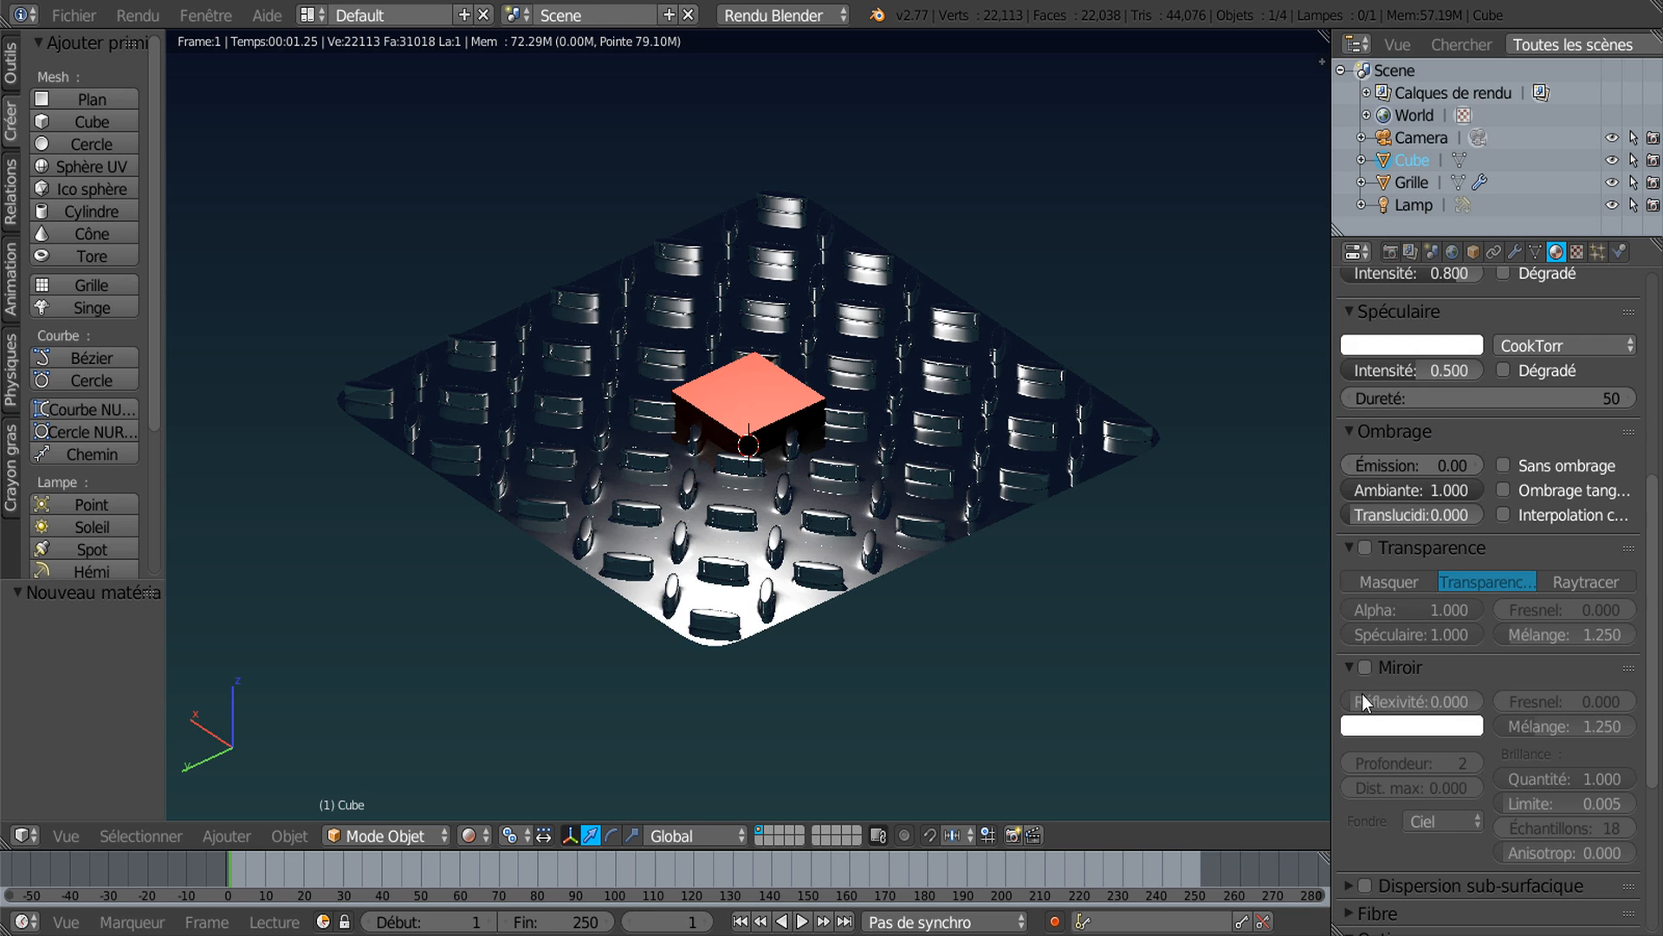
pyautogui.click(1365, 667)
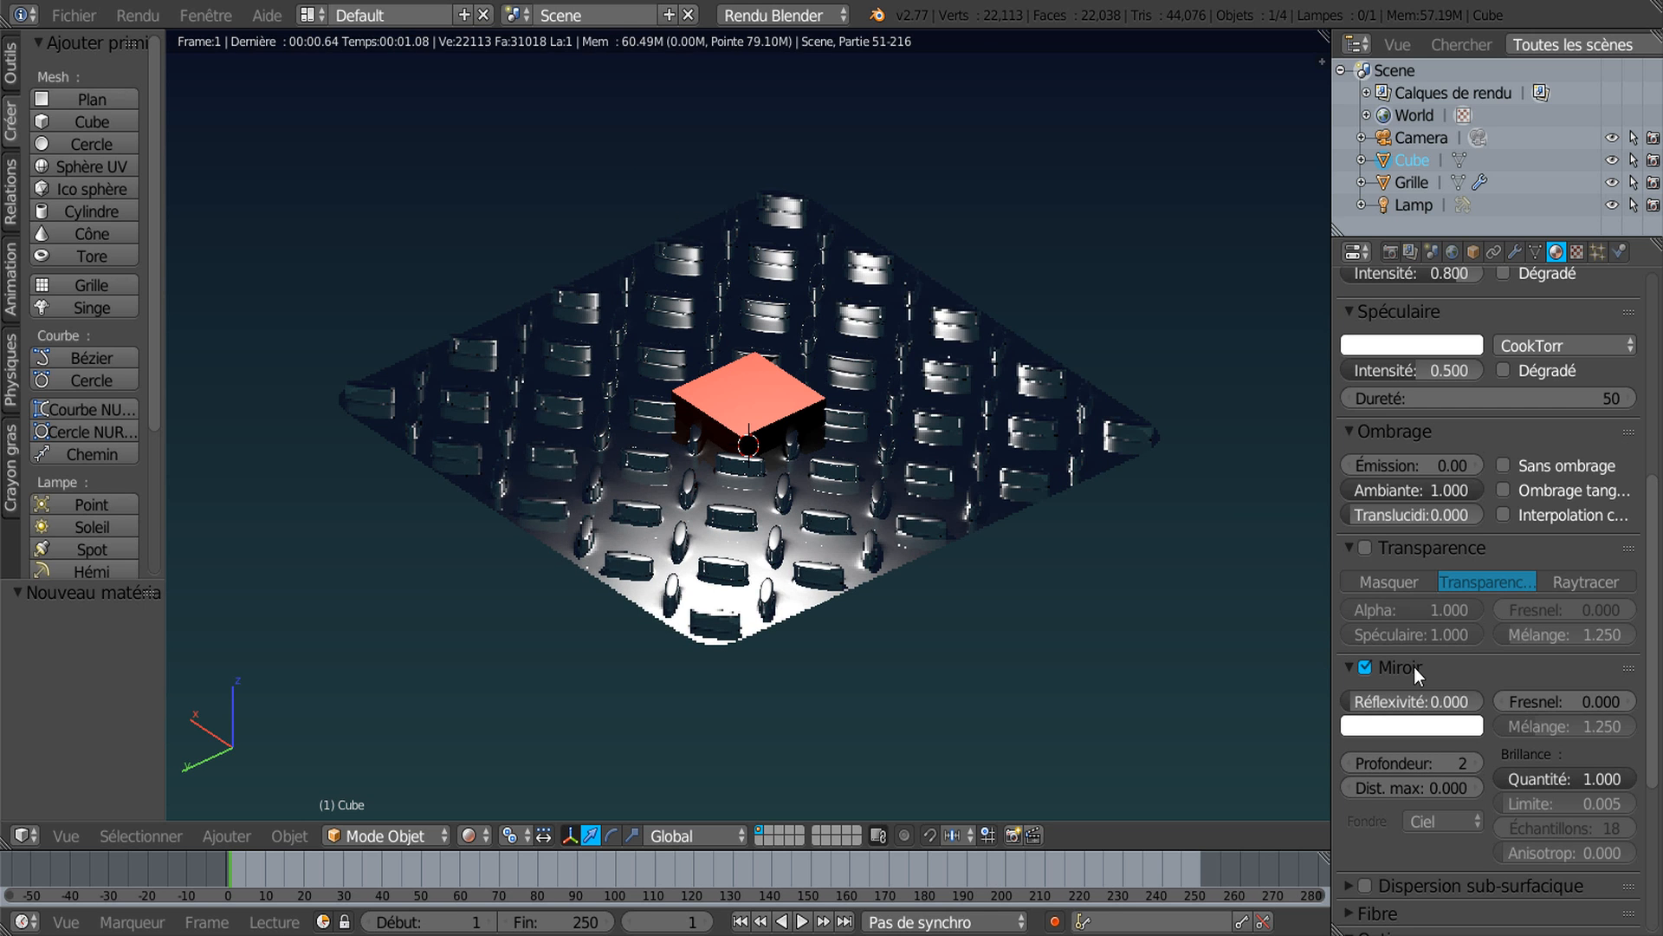
pyautogui.moveTo(1355, 705); pyautogui.dragTo(1438, 705)
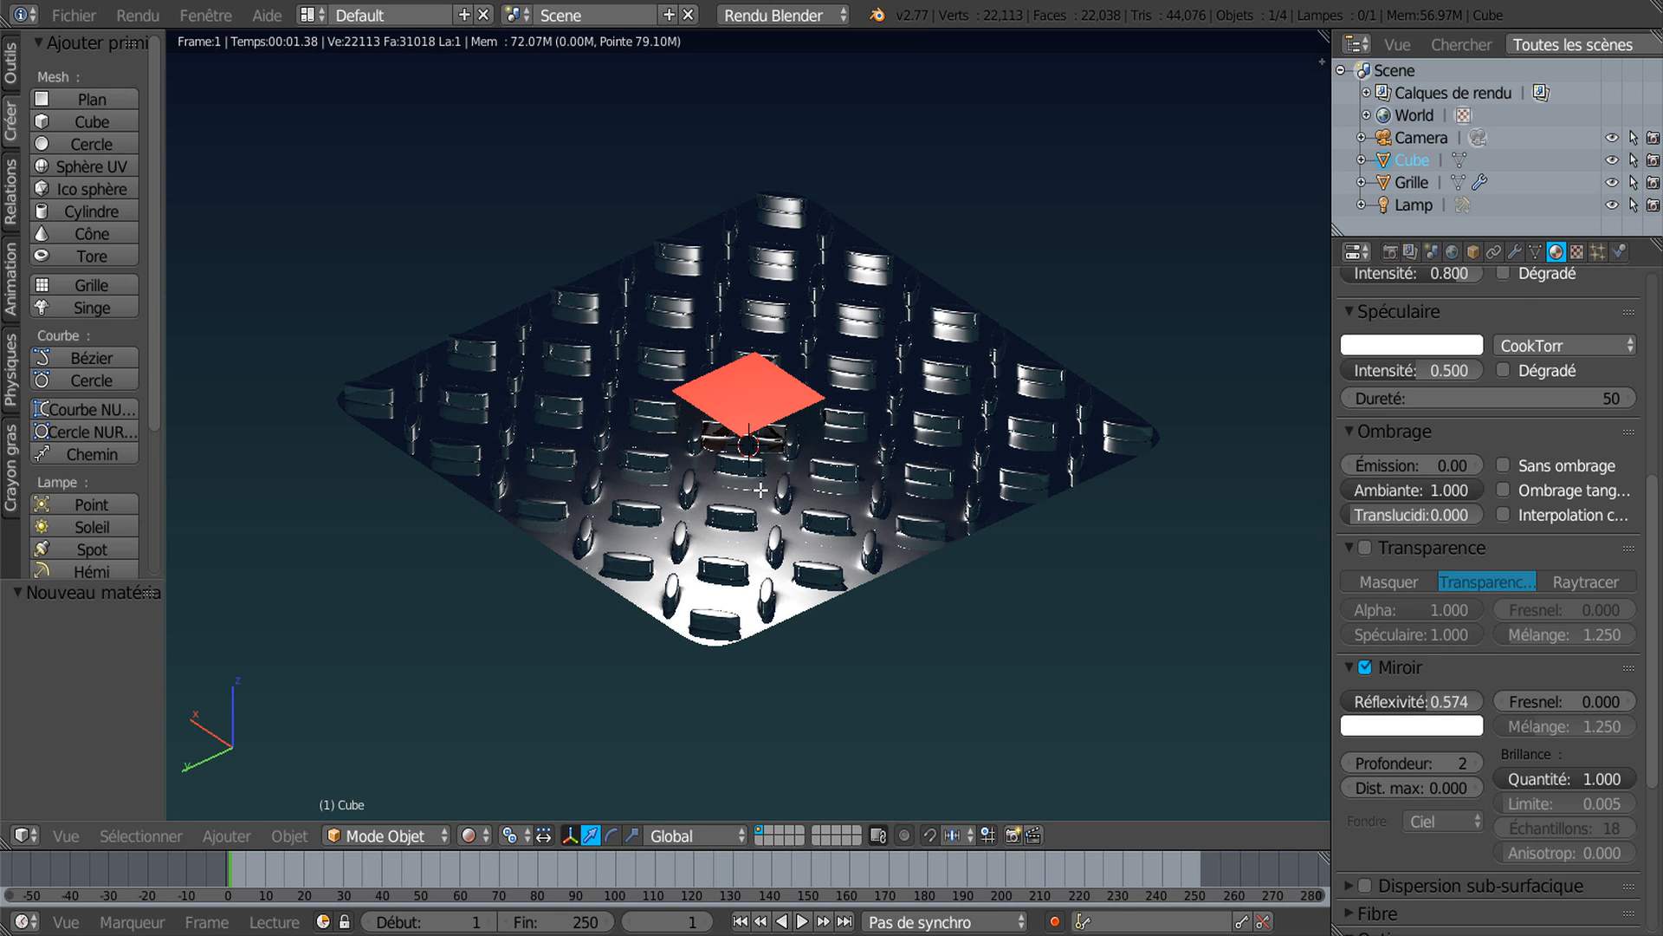
# Step: In Edit Mode with solid shading, raise the cube's mesh about 2.005 on Z, shift it along X, and move it about 1.961 on Y
pyautogui.press('Tab')
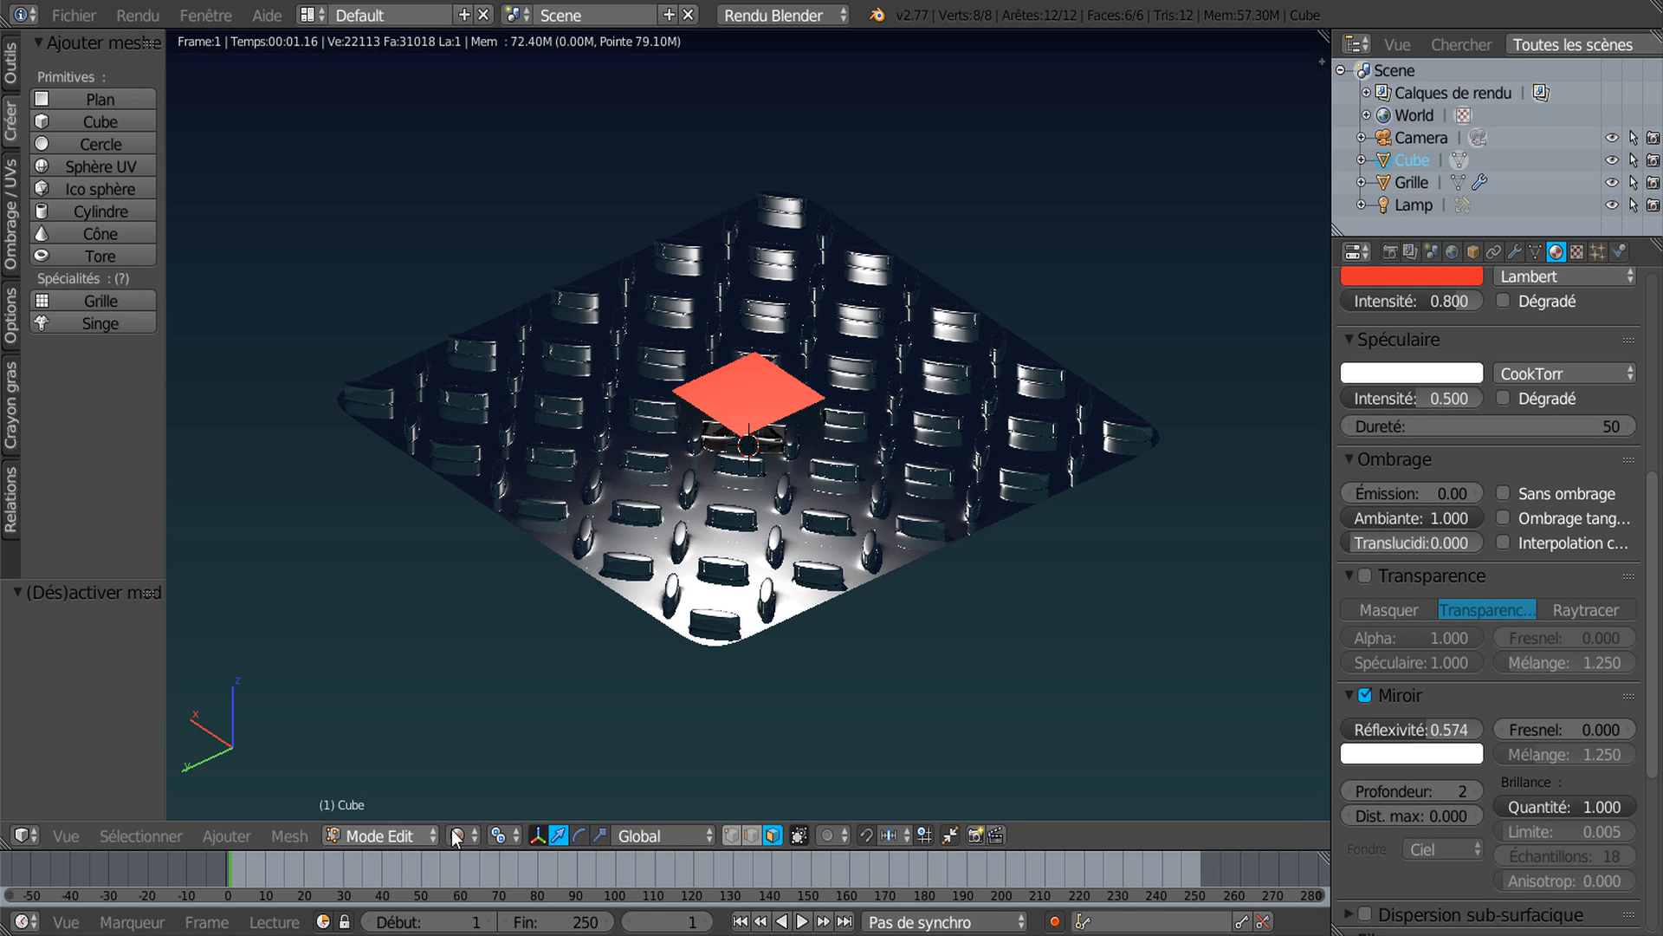
pyautogui.click(457, 835)
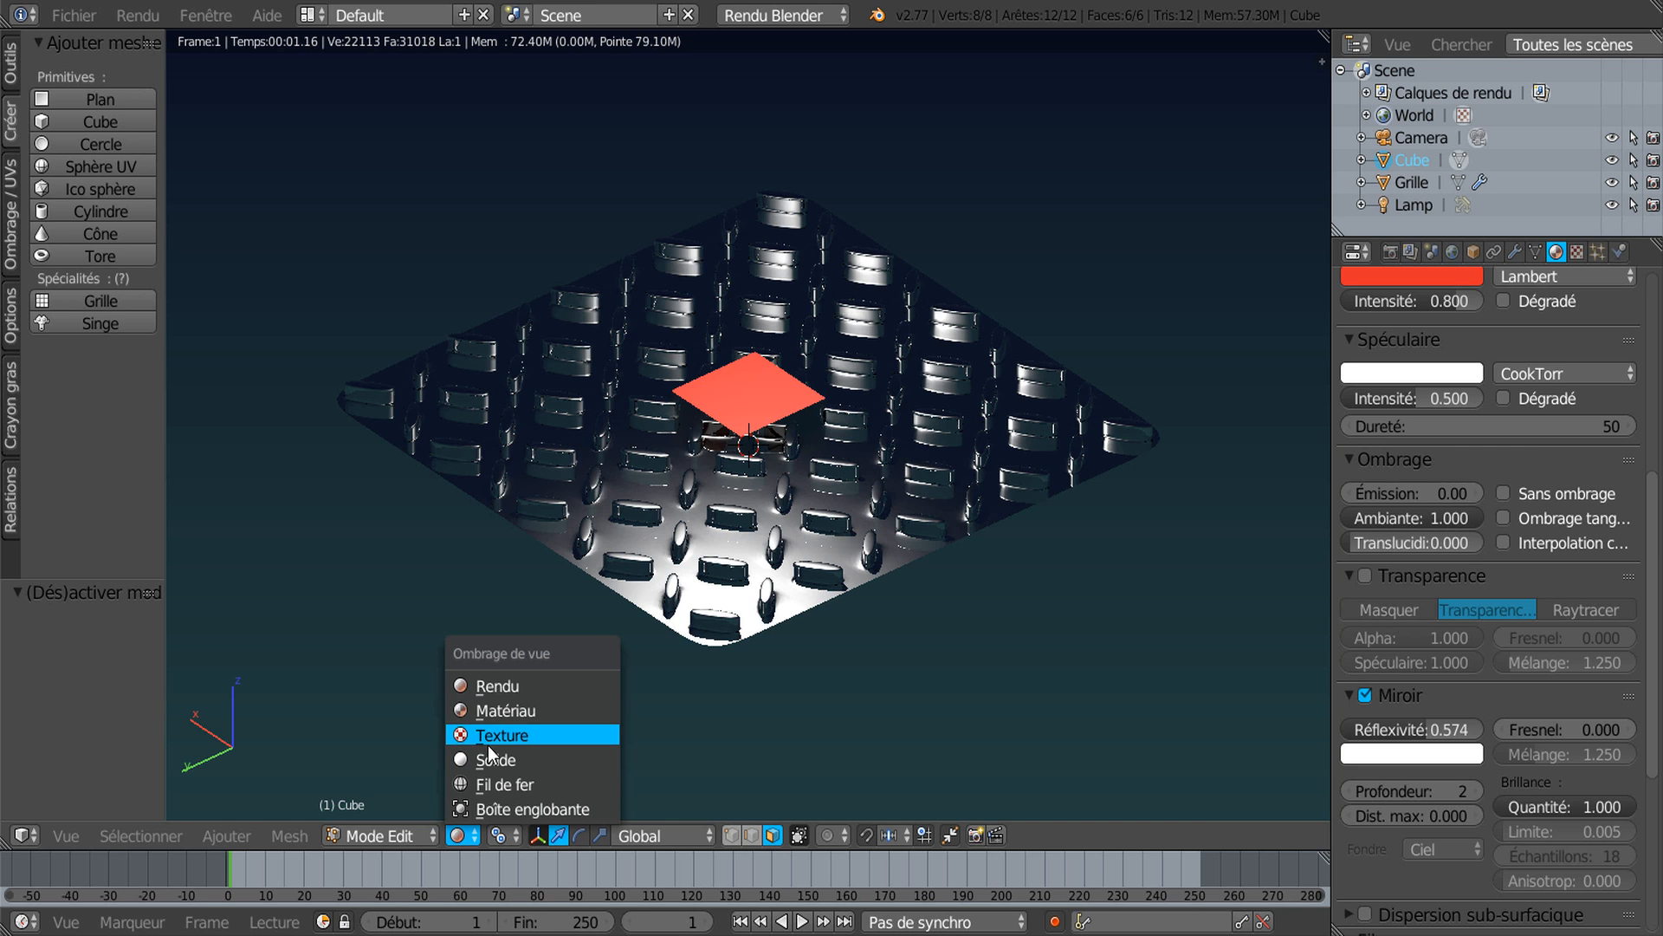
pyautogui.click(493, 763)
pyautogui.moveTo(748, 347); pyautogui.dragTo(747, 247)
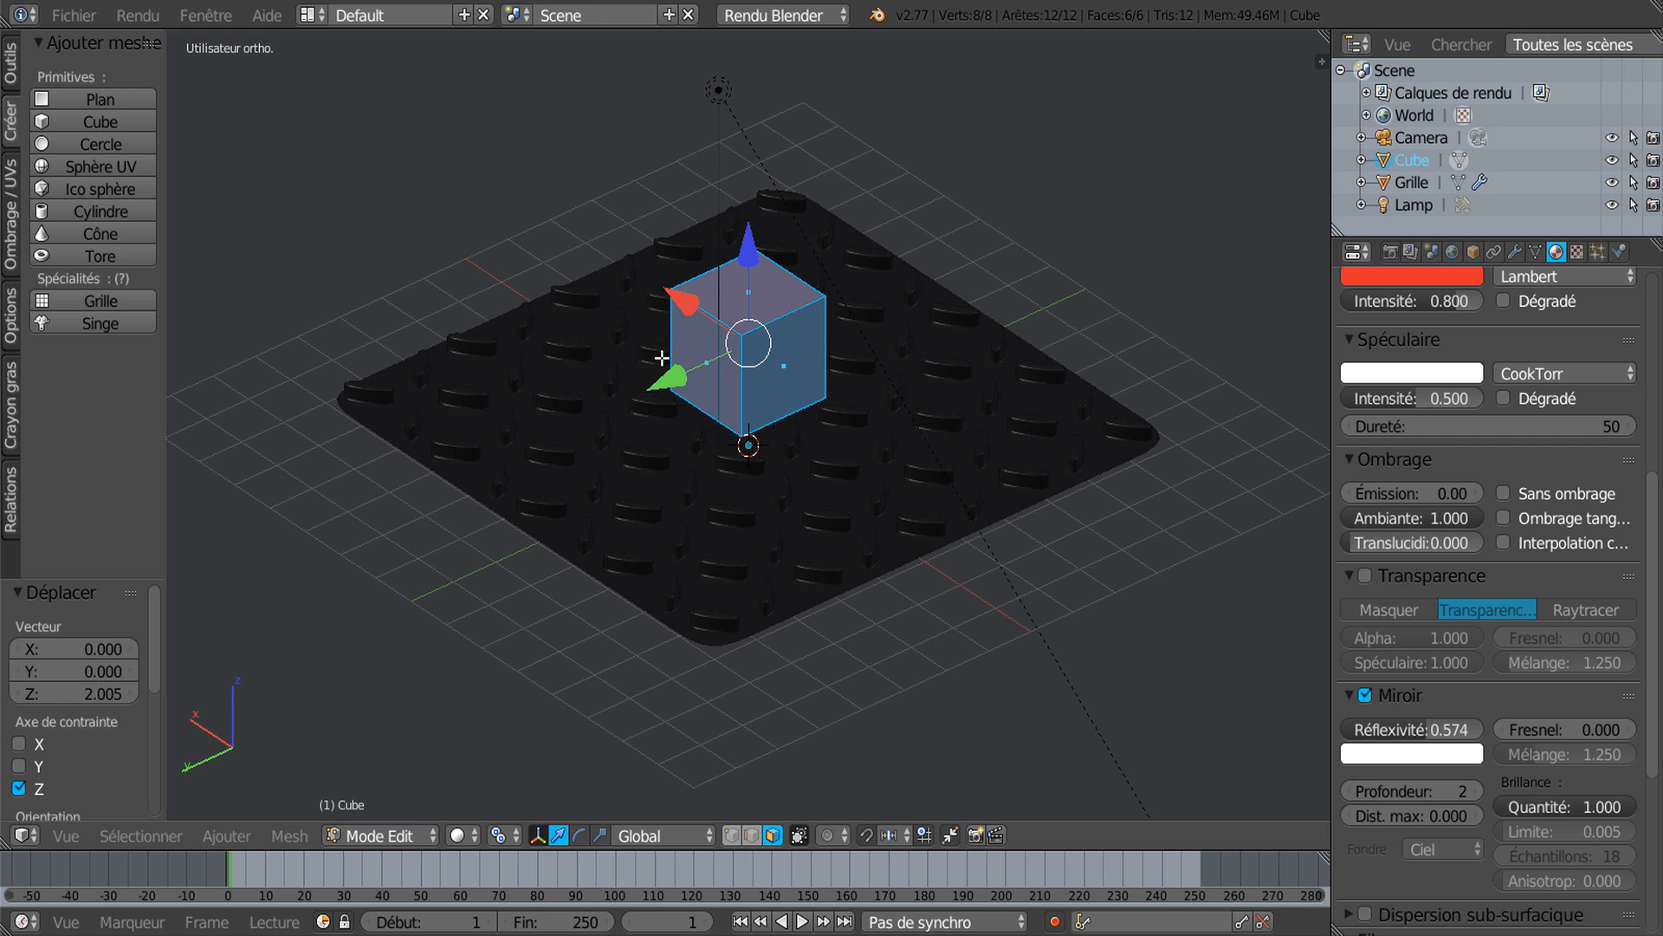
pyautogui.moveTo(684, 301); pyautogui.dragTo(650, 273)
pyautogui.moveTo(638, 351); pyautogui.dragTo(560, 415)
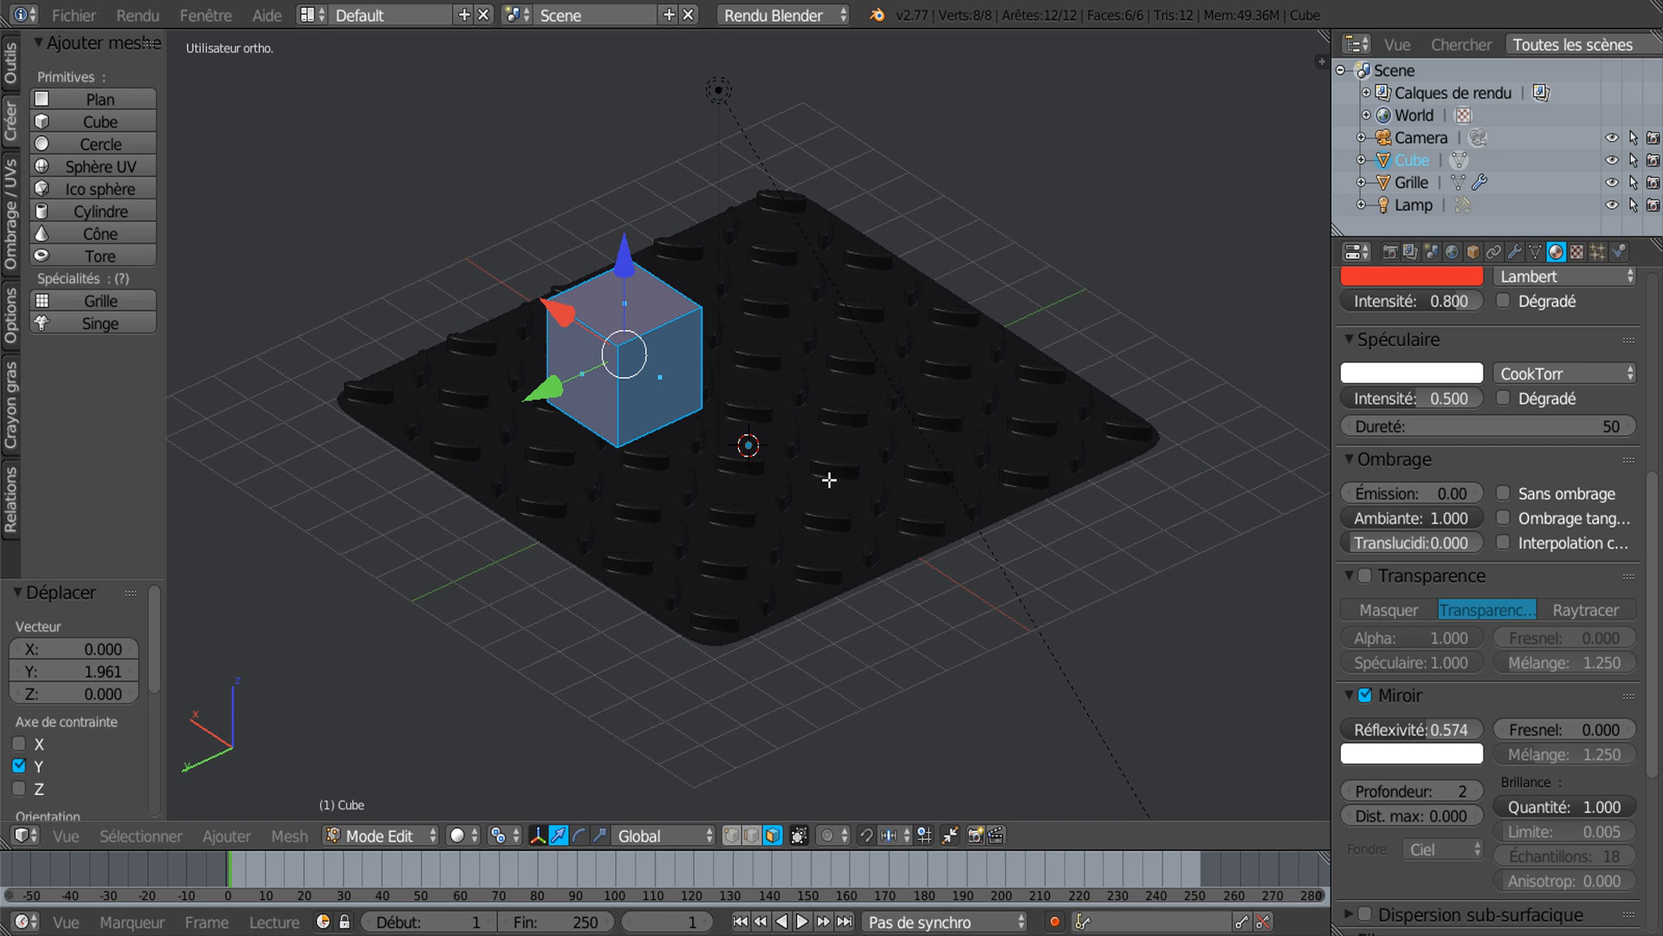
# Step: Return the 3D view to rendered shading (Rendu) to check the cube and plate reflecting each other
pyautogui.scroll(-1, 844, 504)
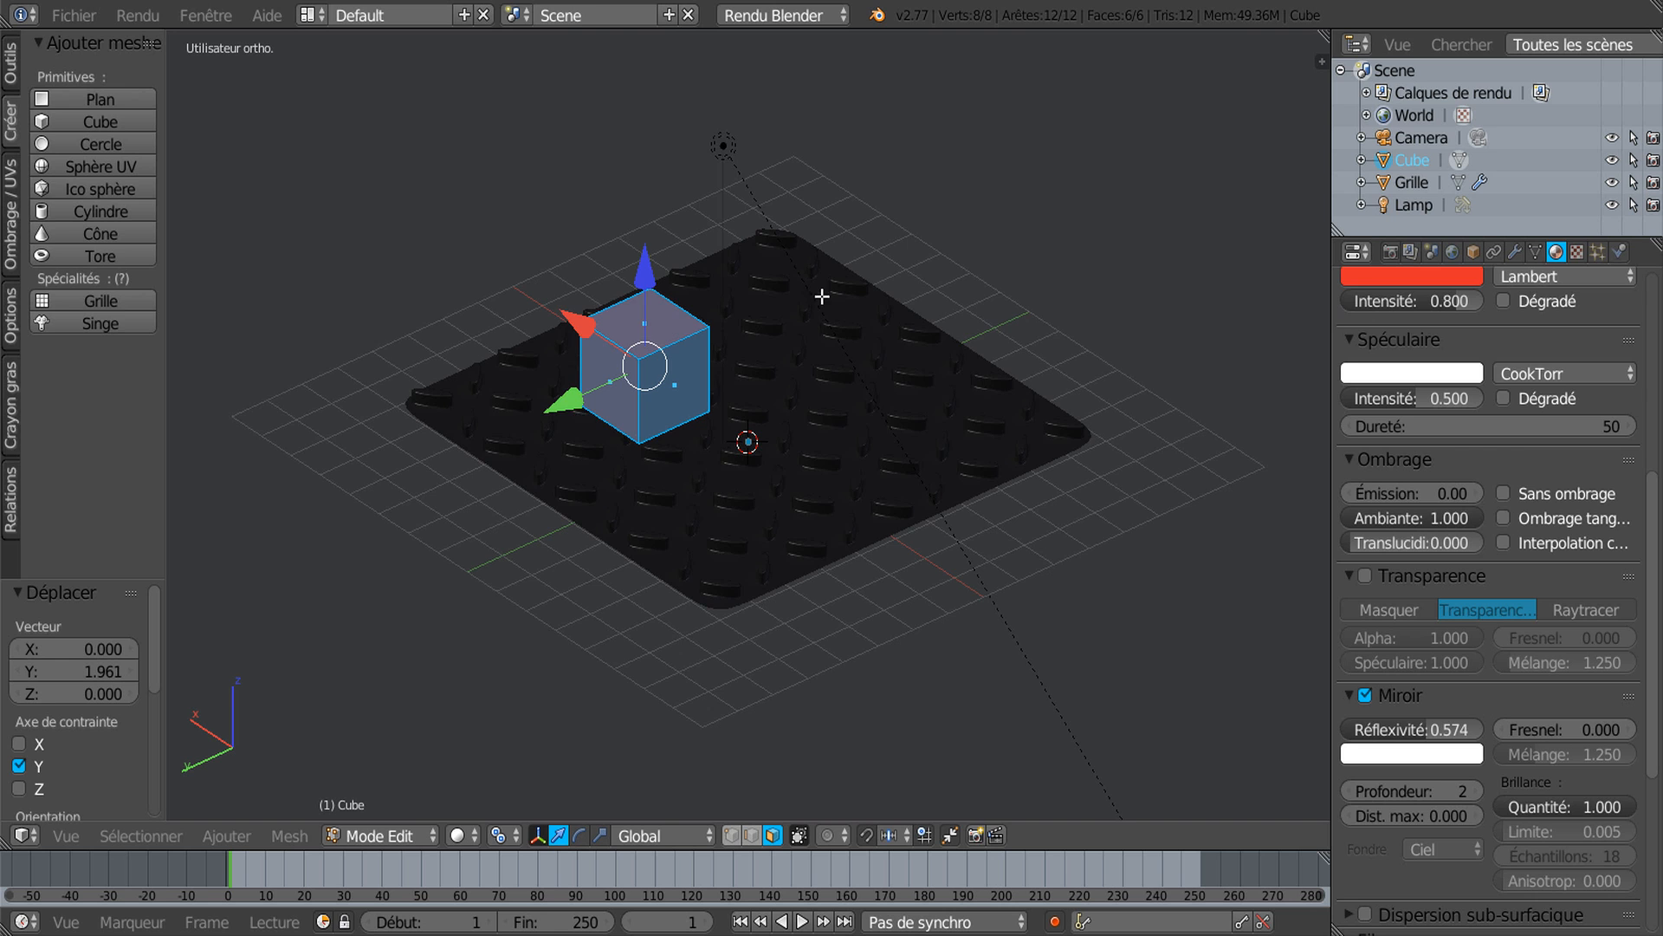
pyautogui.scroll(1, 839, 430)
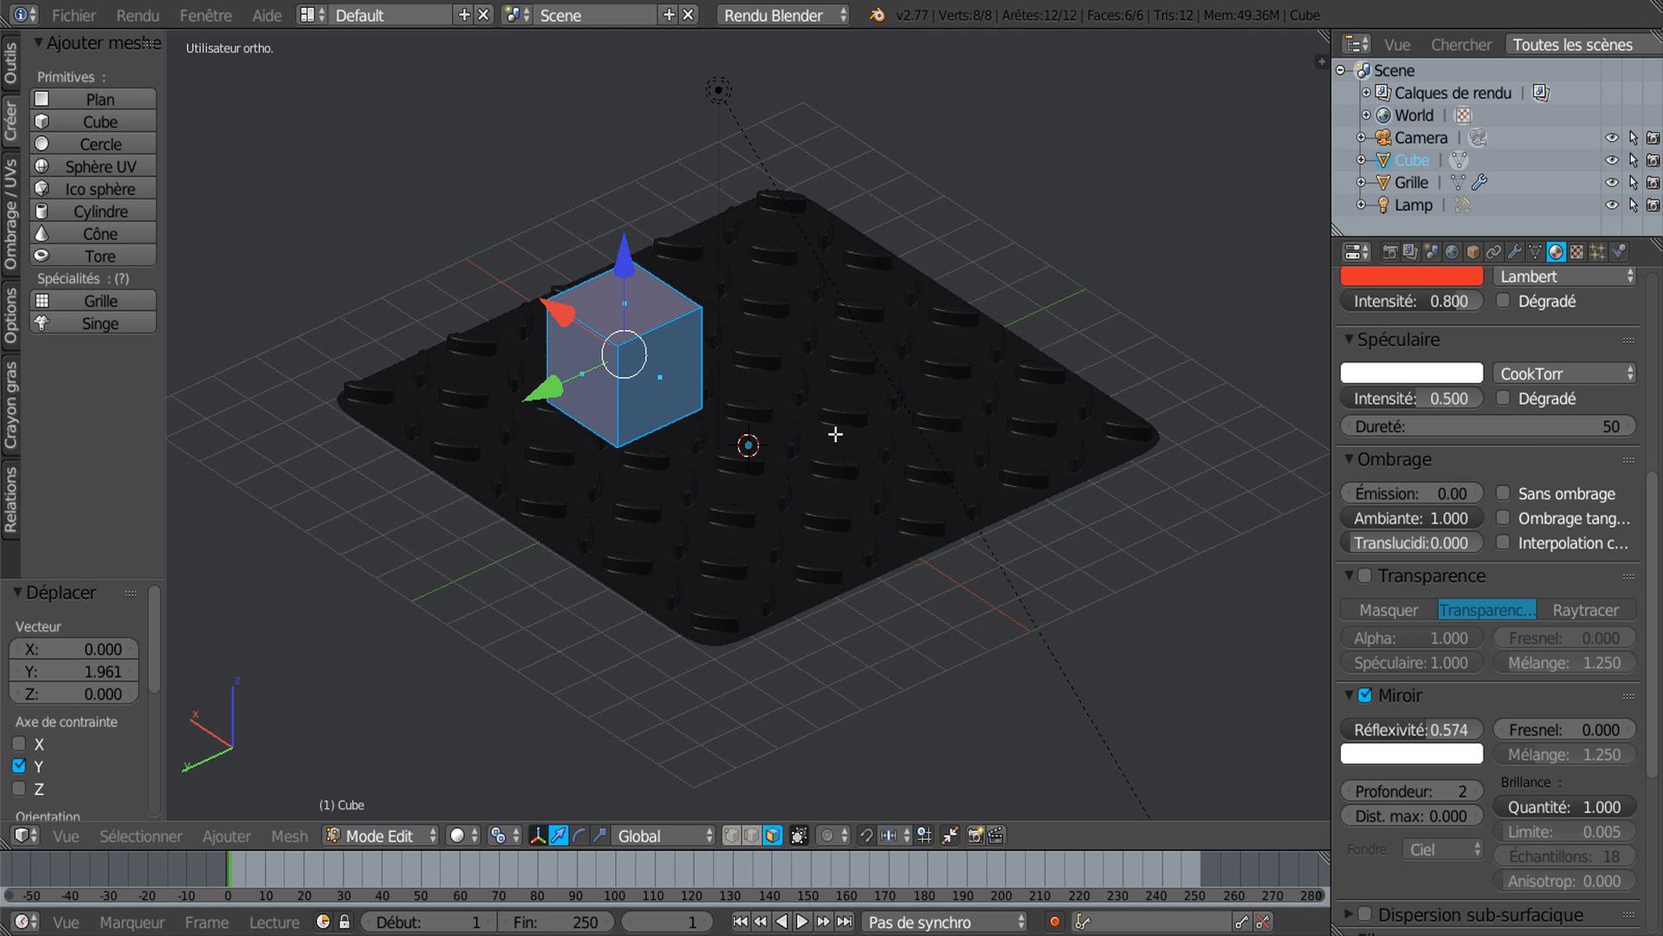
pyautogui.click(457, 836)
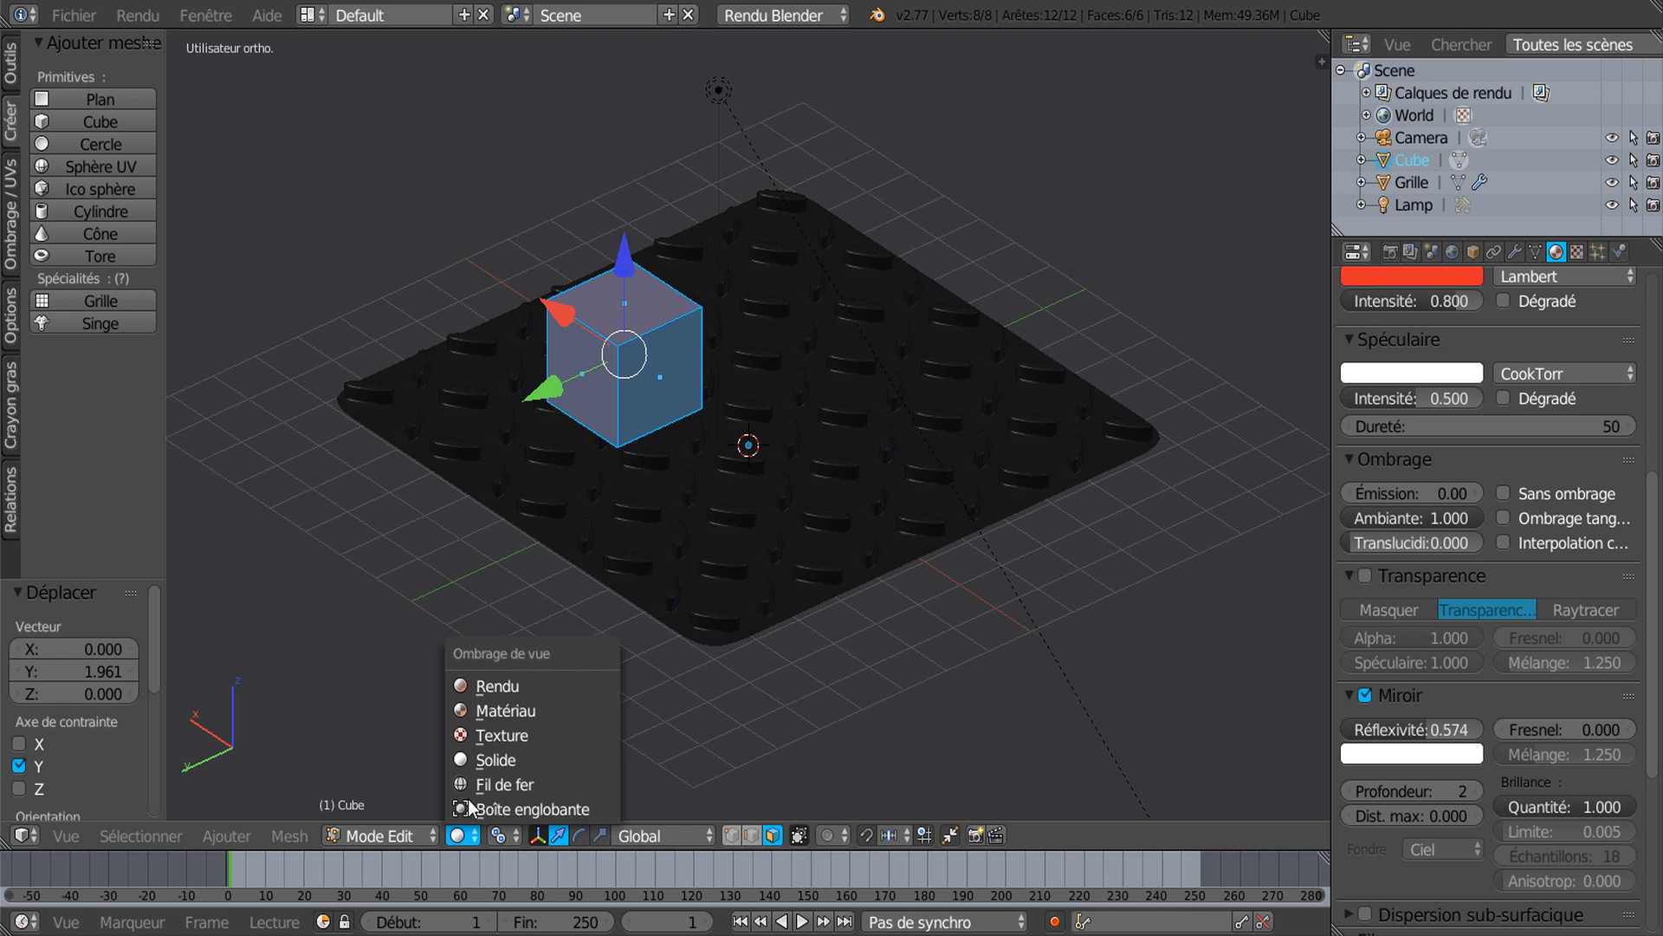
pyautogui.click(490, 686)
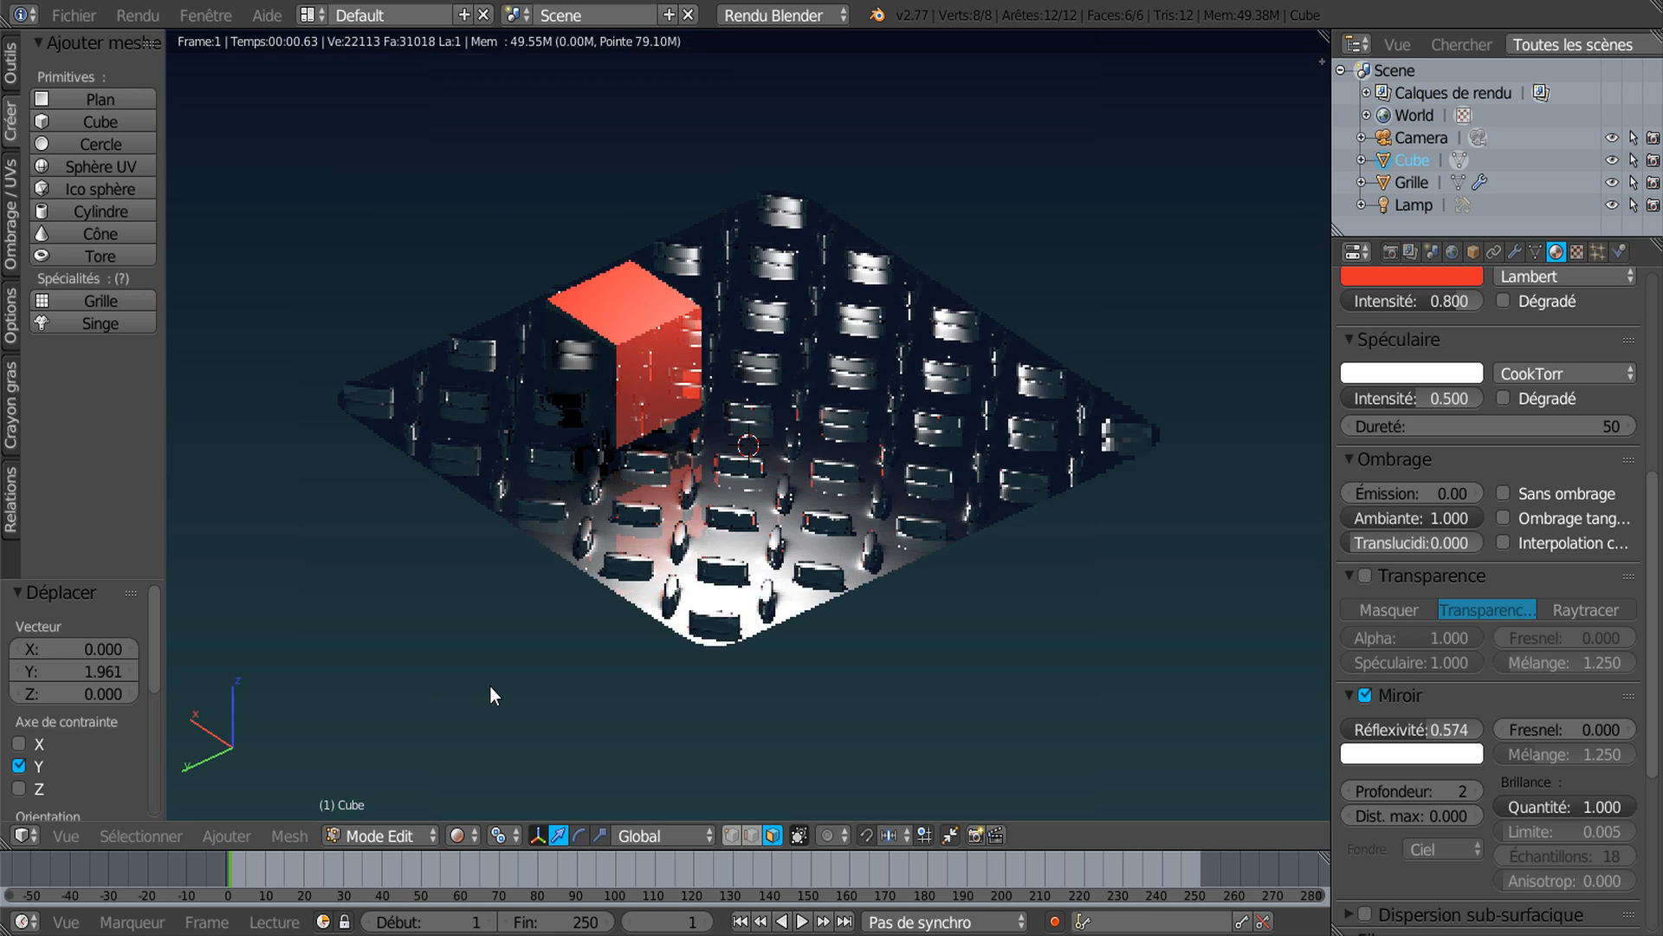
pyautogui.moveTo(658, 633); pyautogui.dragTo(672, 625, button='middle')
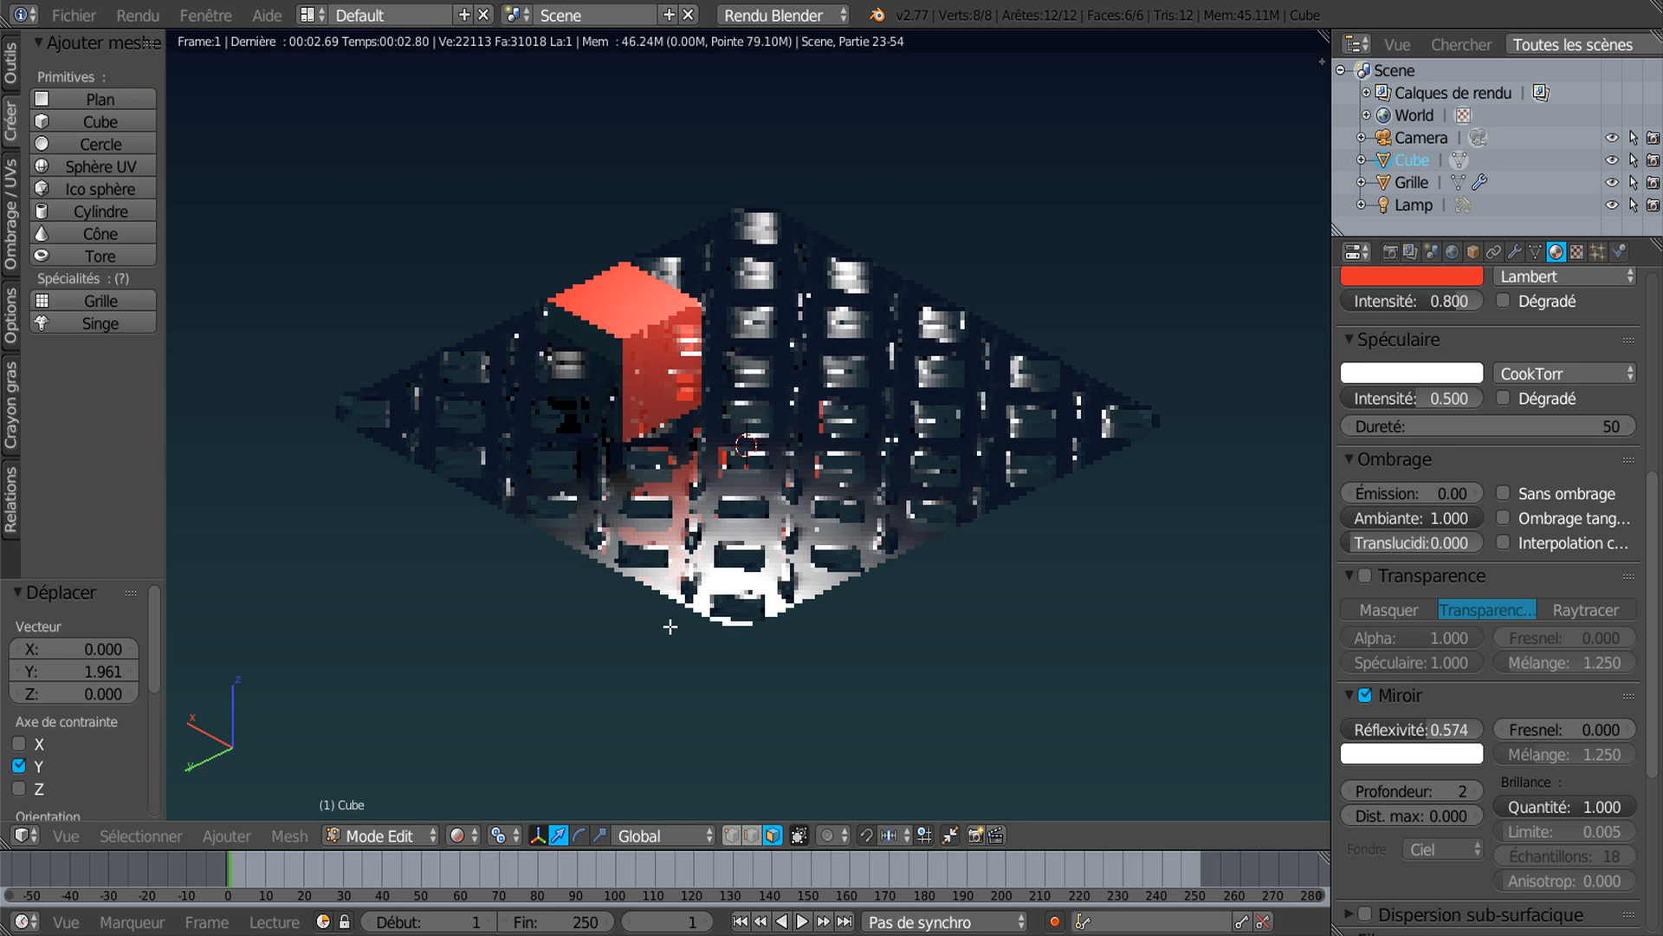
pyautogui.scroll(2, 593, 488)
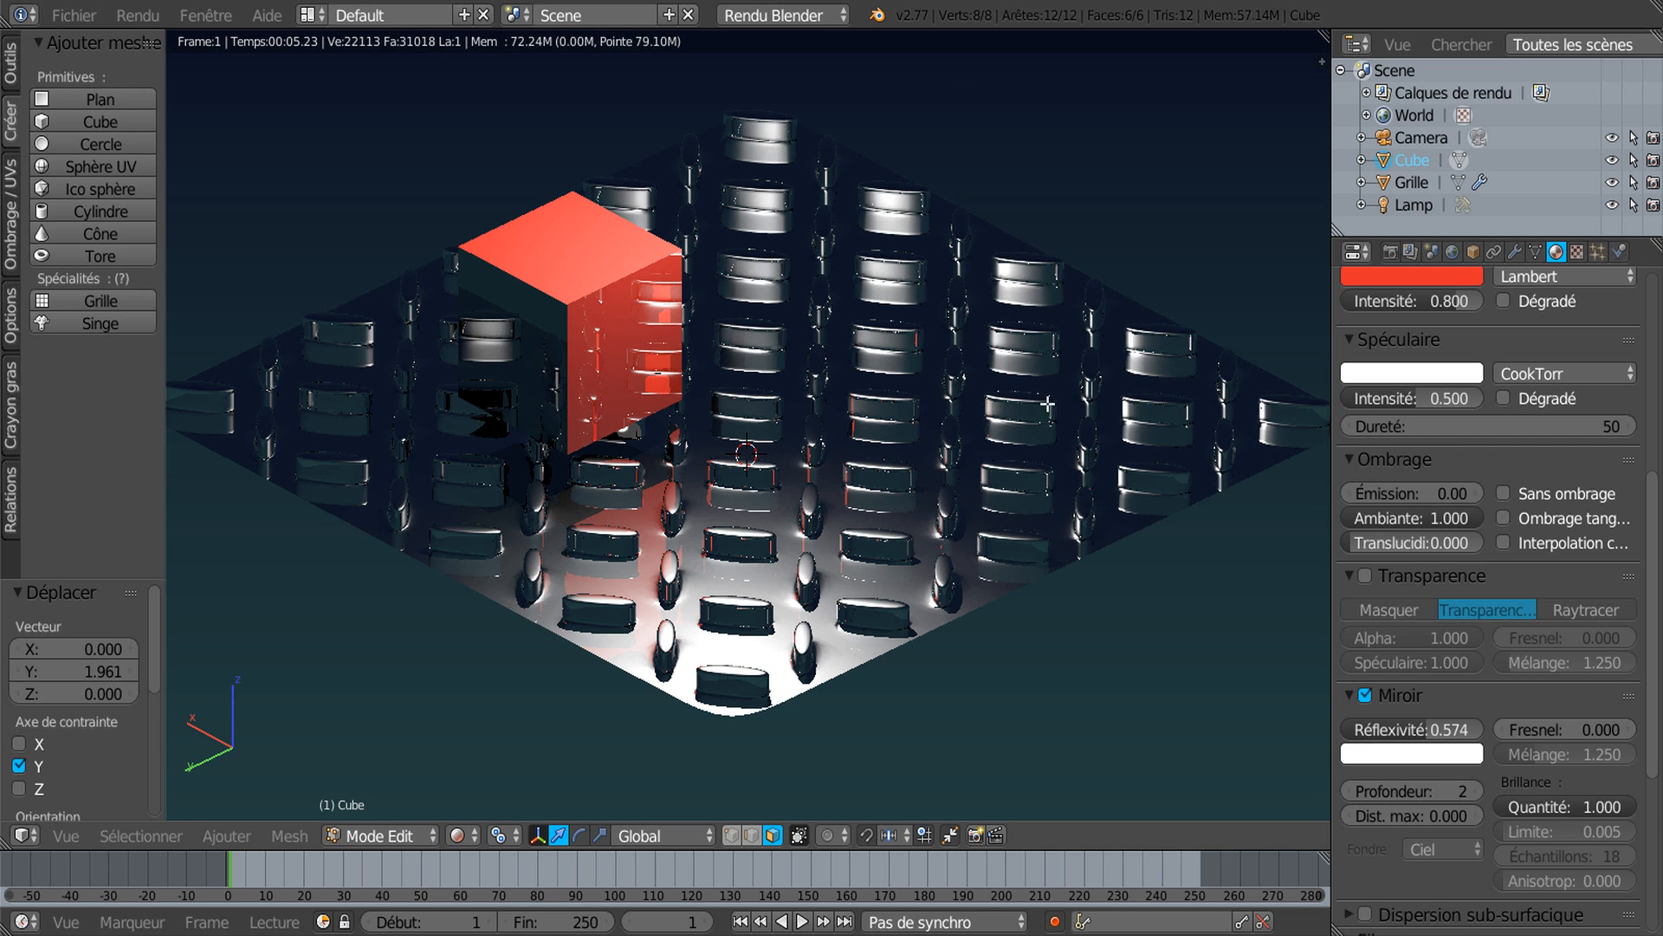
# Step: Set the specular hardness (Dureté) of the cube's material to 117
pyautogui.moveTo(1423, 428); pyautogui.dragTo(1481, 427)
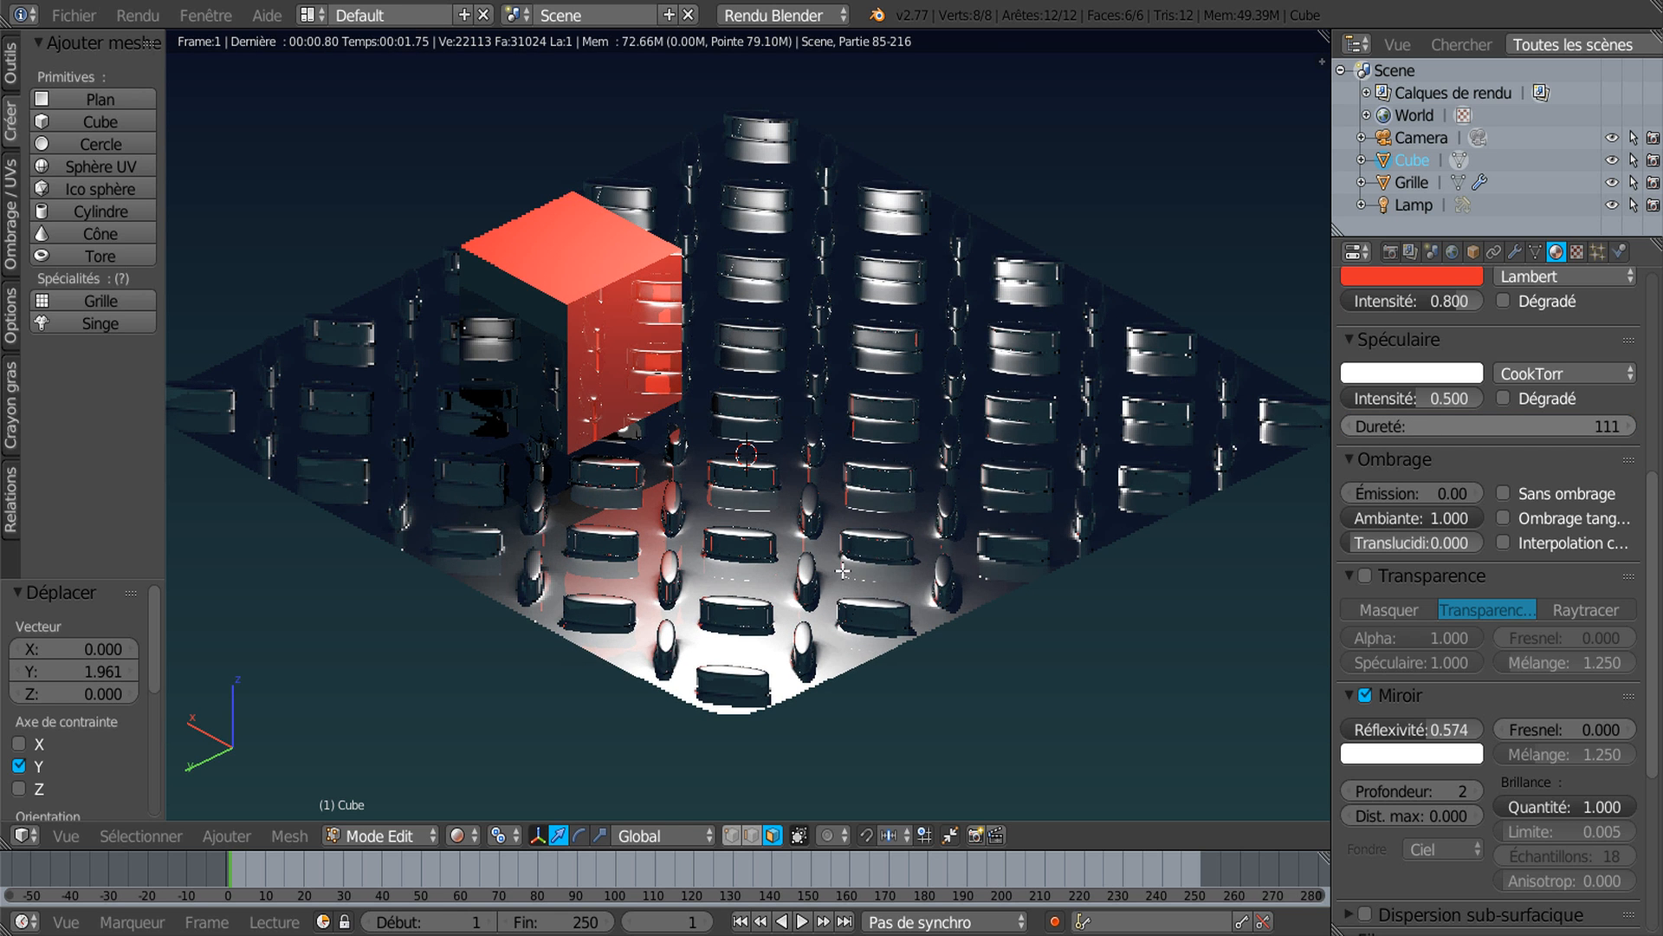
pyautogui.moveTo(849, 563); pyautogui.dragTo(884, 565, button='middle')
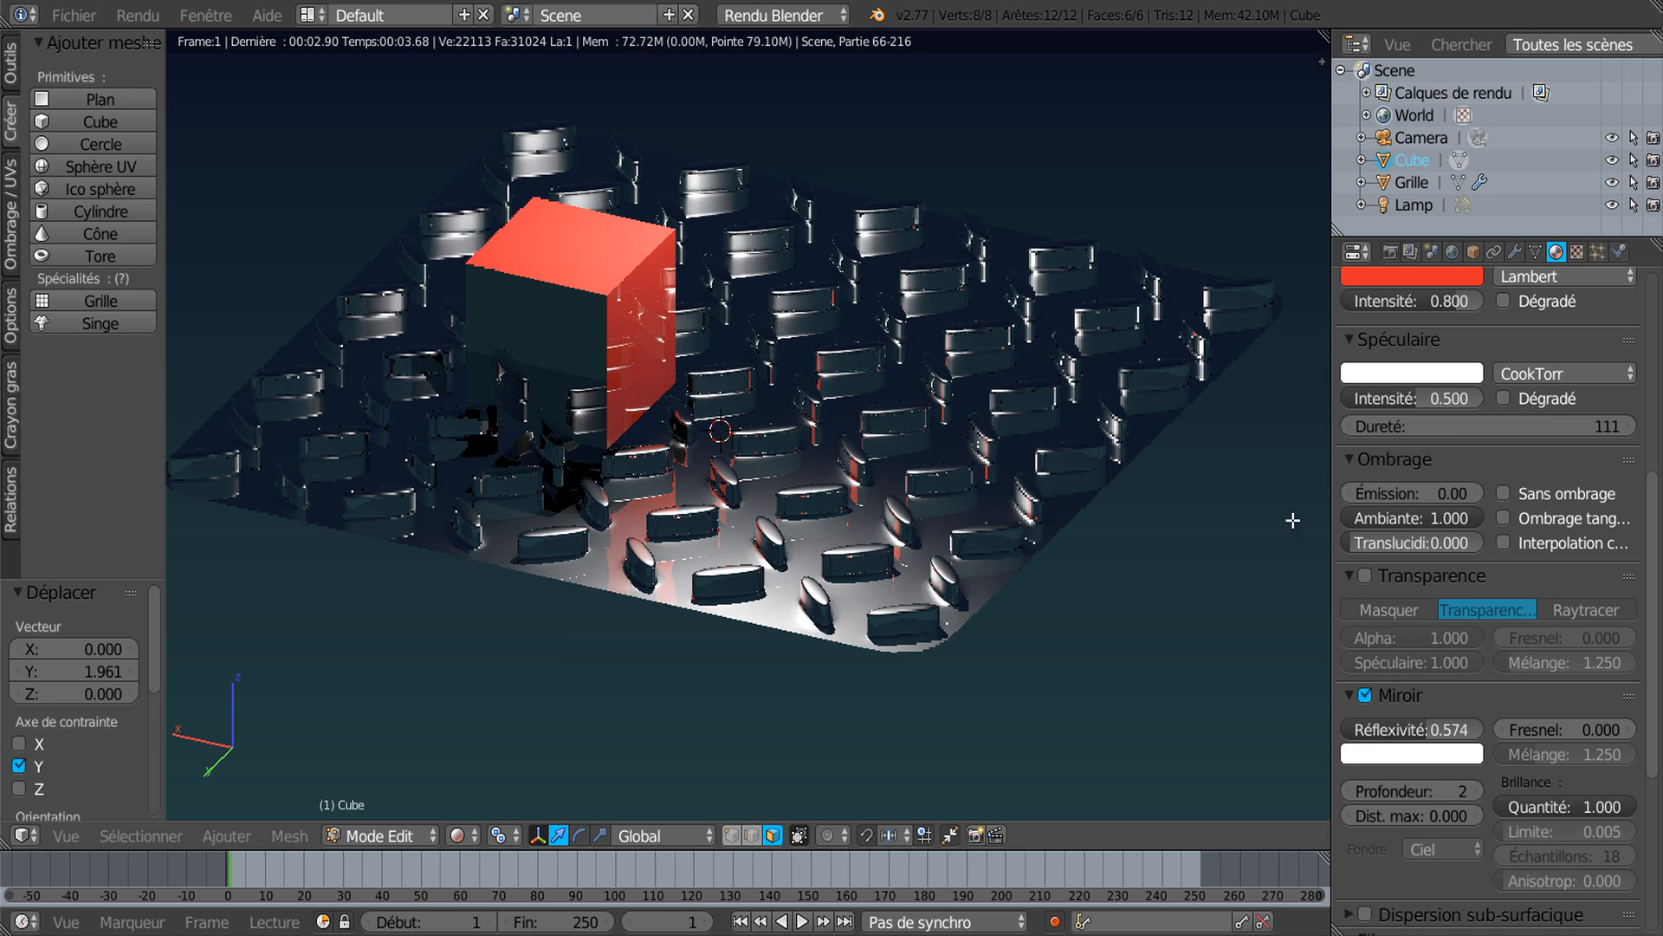
pyautogui.moveTo(1574, 425); pyautogui.dragTo(1581, 425)
pyautogui.moveTo(988, 546); pyautogui.dragTo(1136, 547, button='middle')
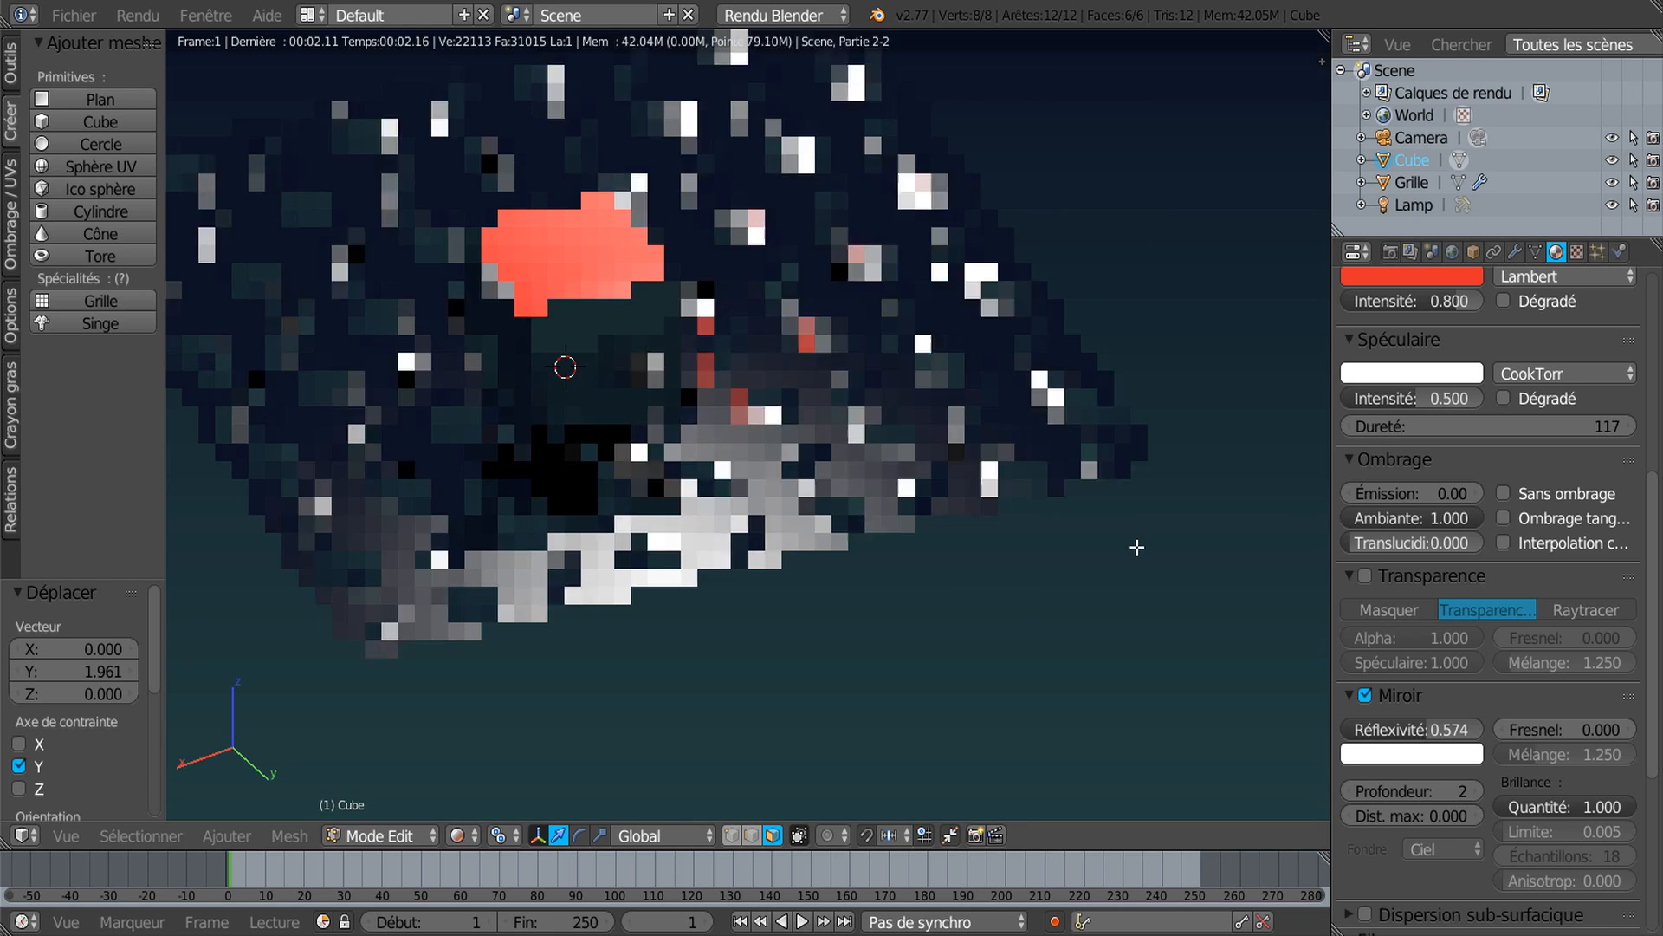
pyautogui.scroll(1, 604, 493)
pyautogui.moveTo(721, 459); pyautogui.dragTo(411, 428, button='middle')
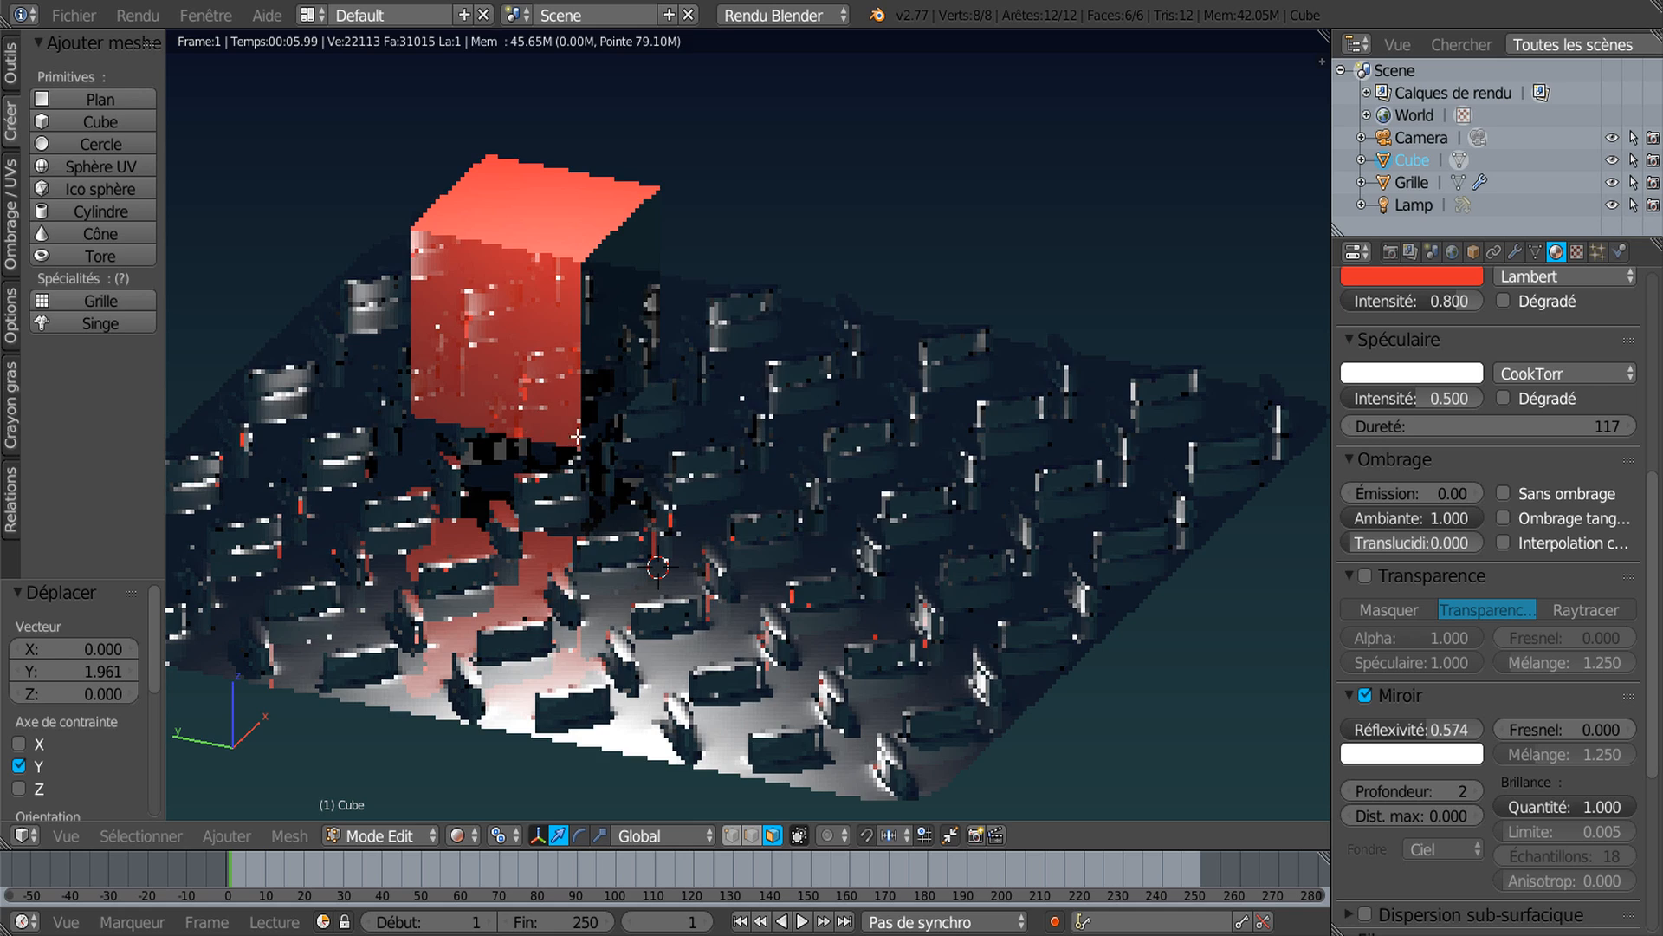
pyautogui.moveTo(604, 438); pyautogui.dragTo(480, 429, button='middle')
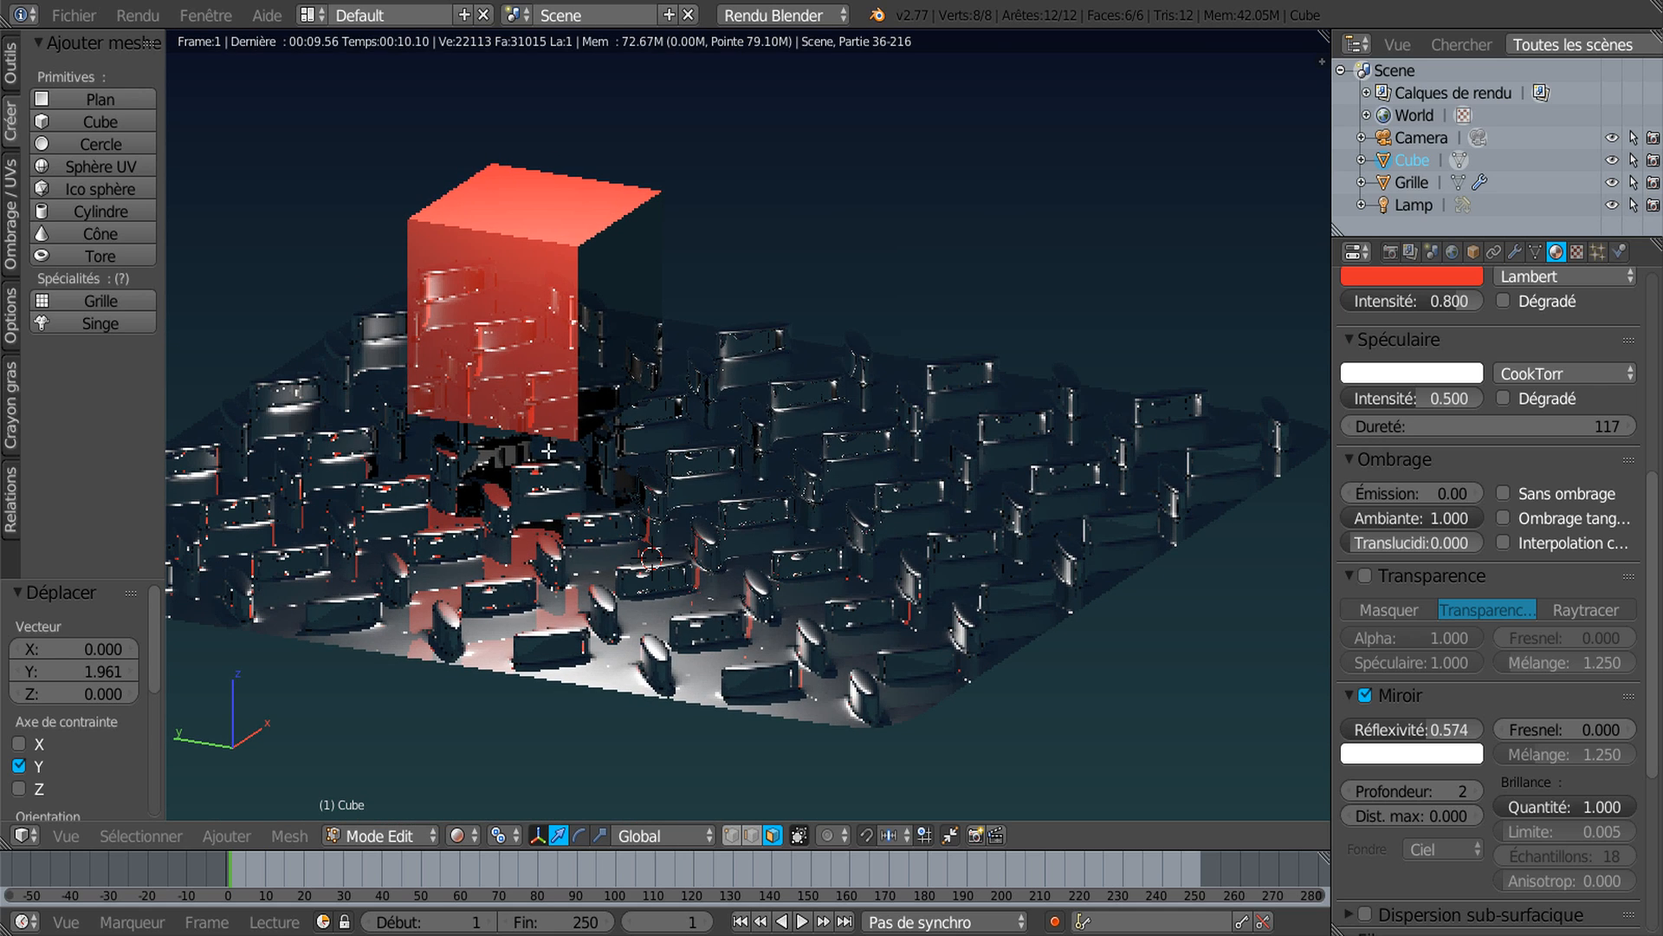
pyautogui.scroll(2, 480, 430)
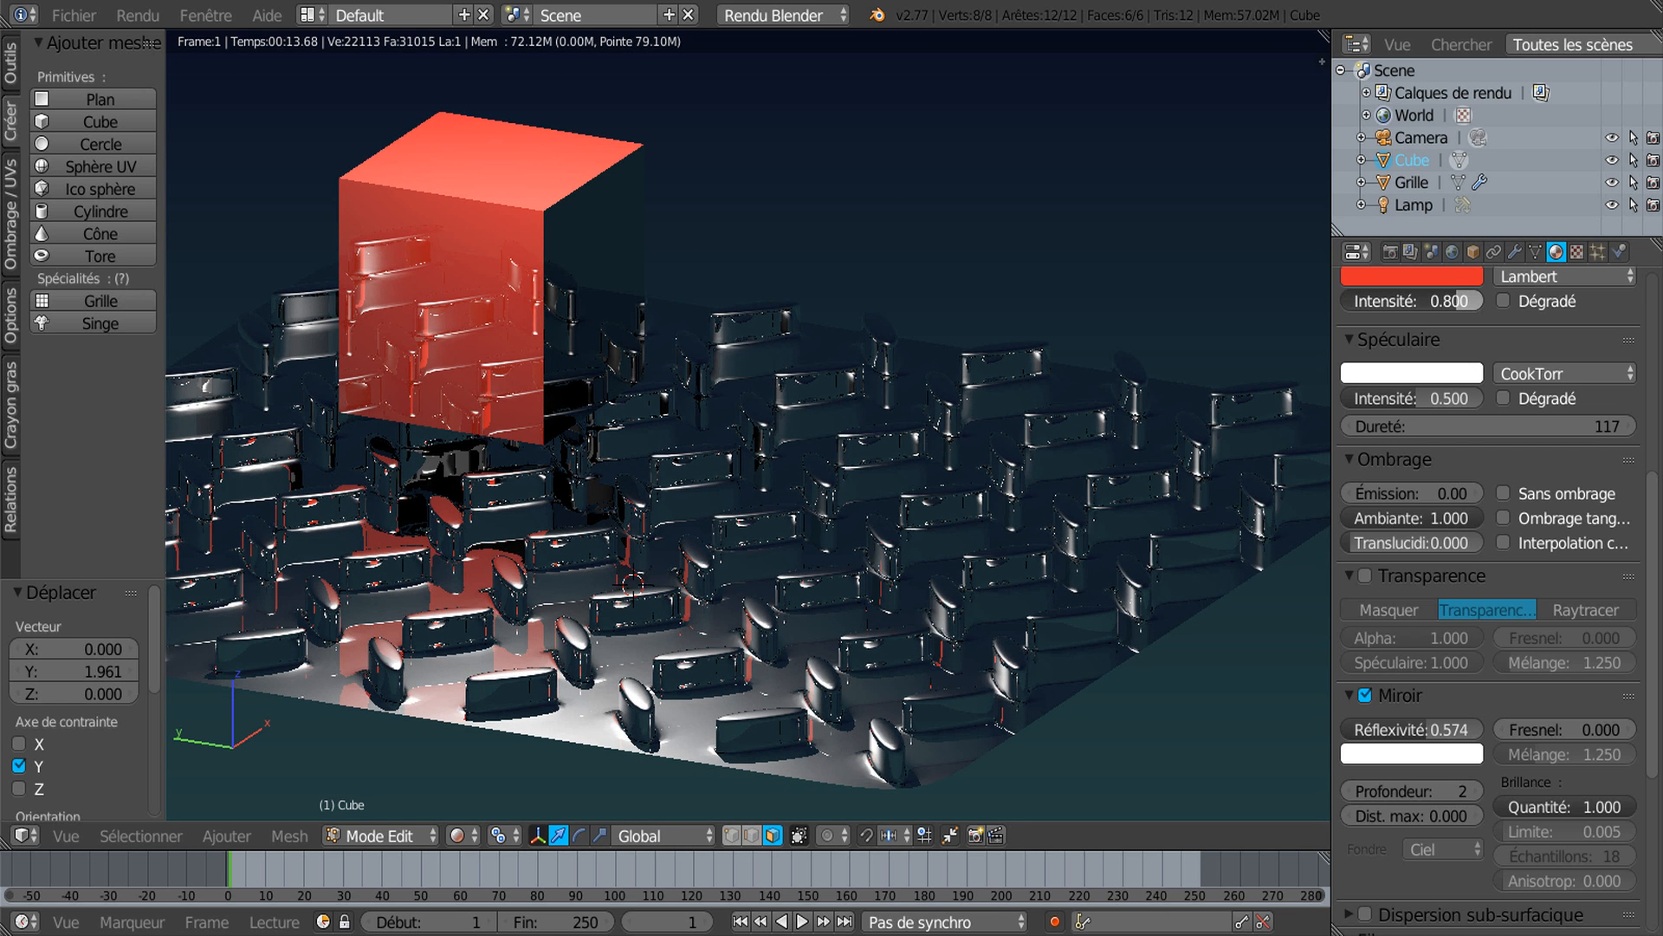
# Step: Set the emission (Émission) of the cube's material to 0.80 in the shading settings
pyautogui.click(1438, 301)
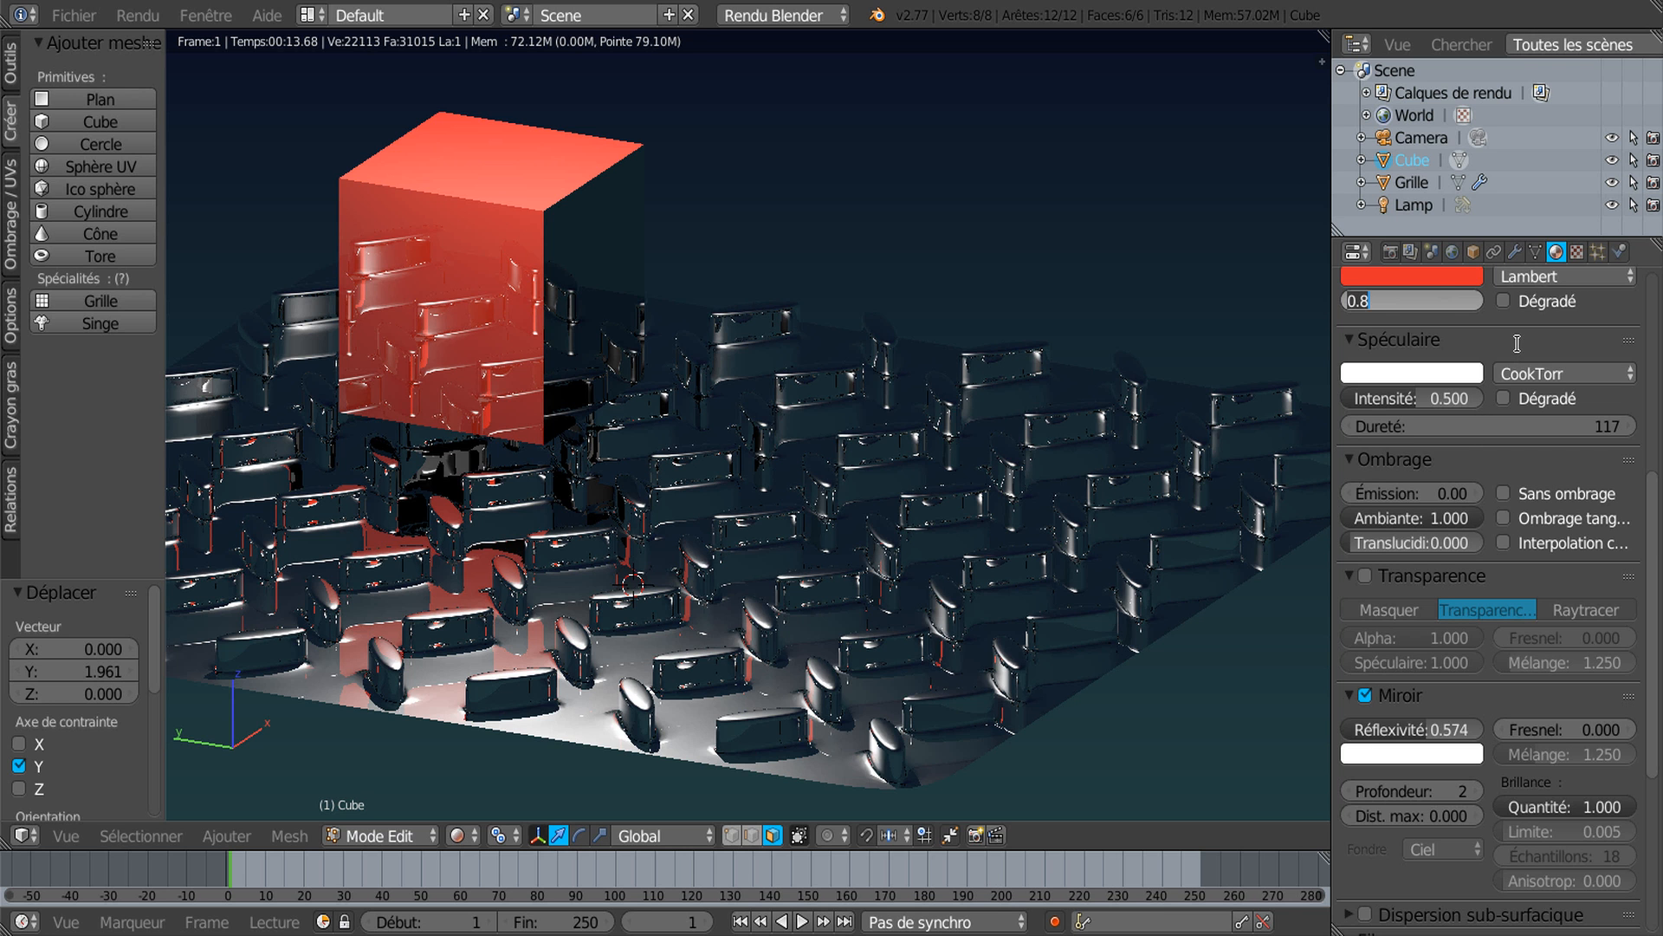
pyautogui.press('Return')
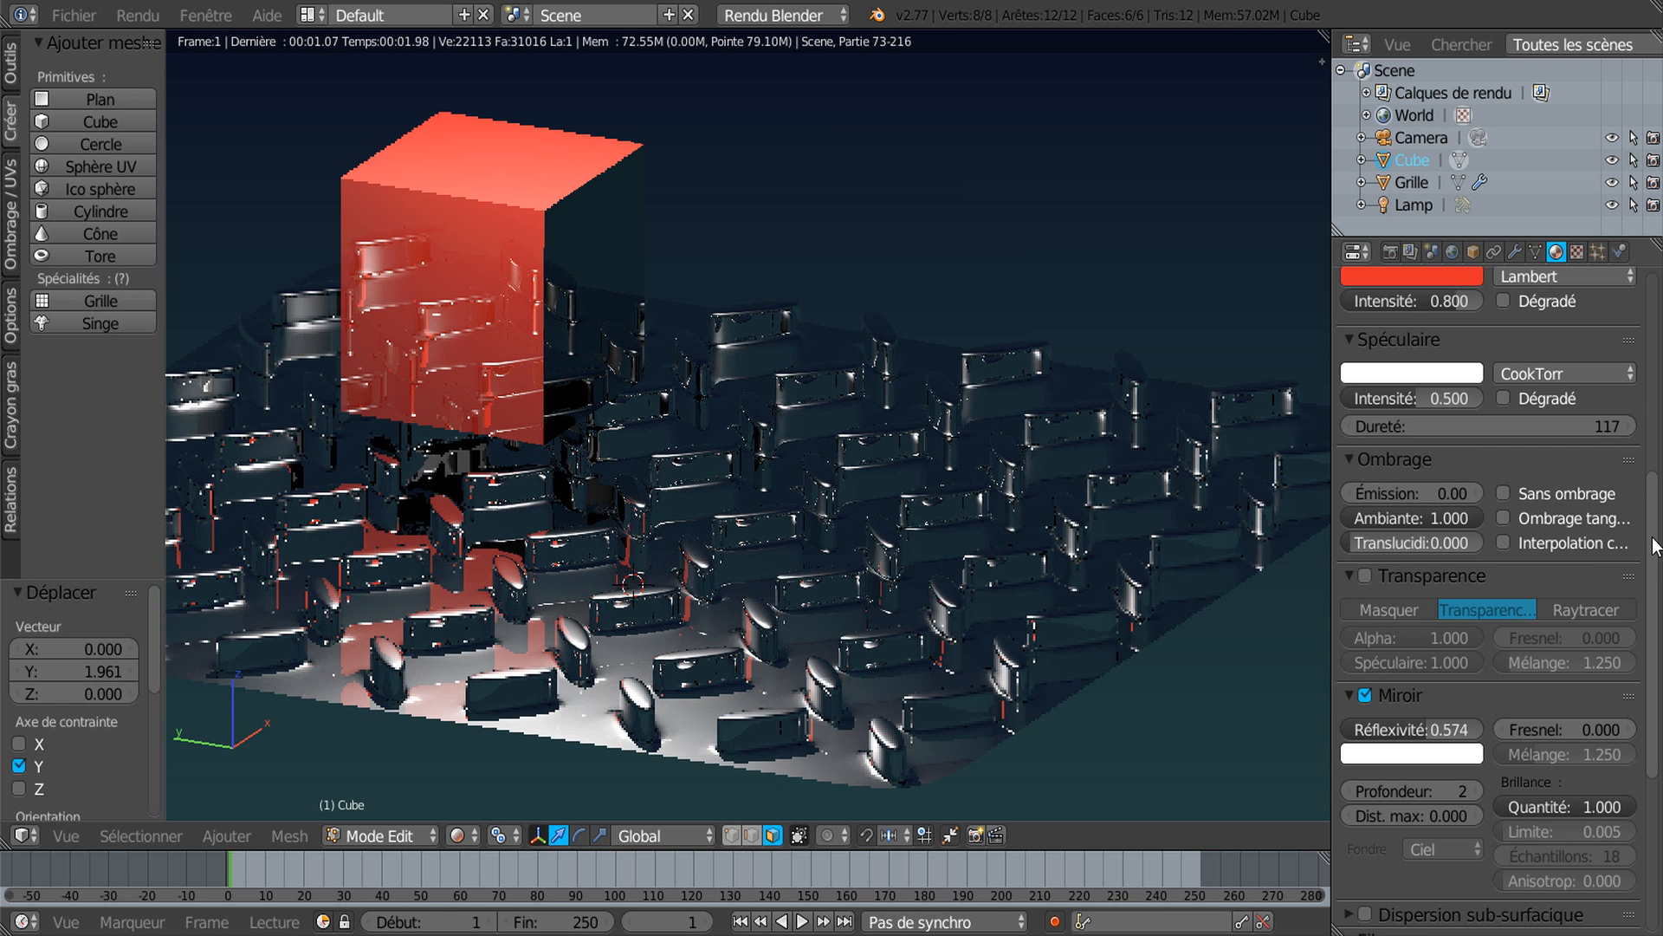
pyautogui.scroll(-4, 1438, 603)
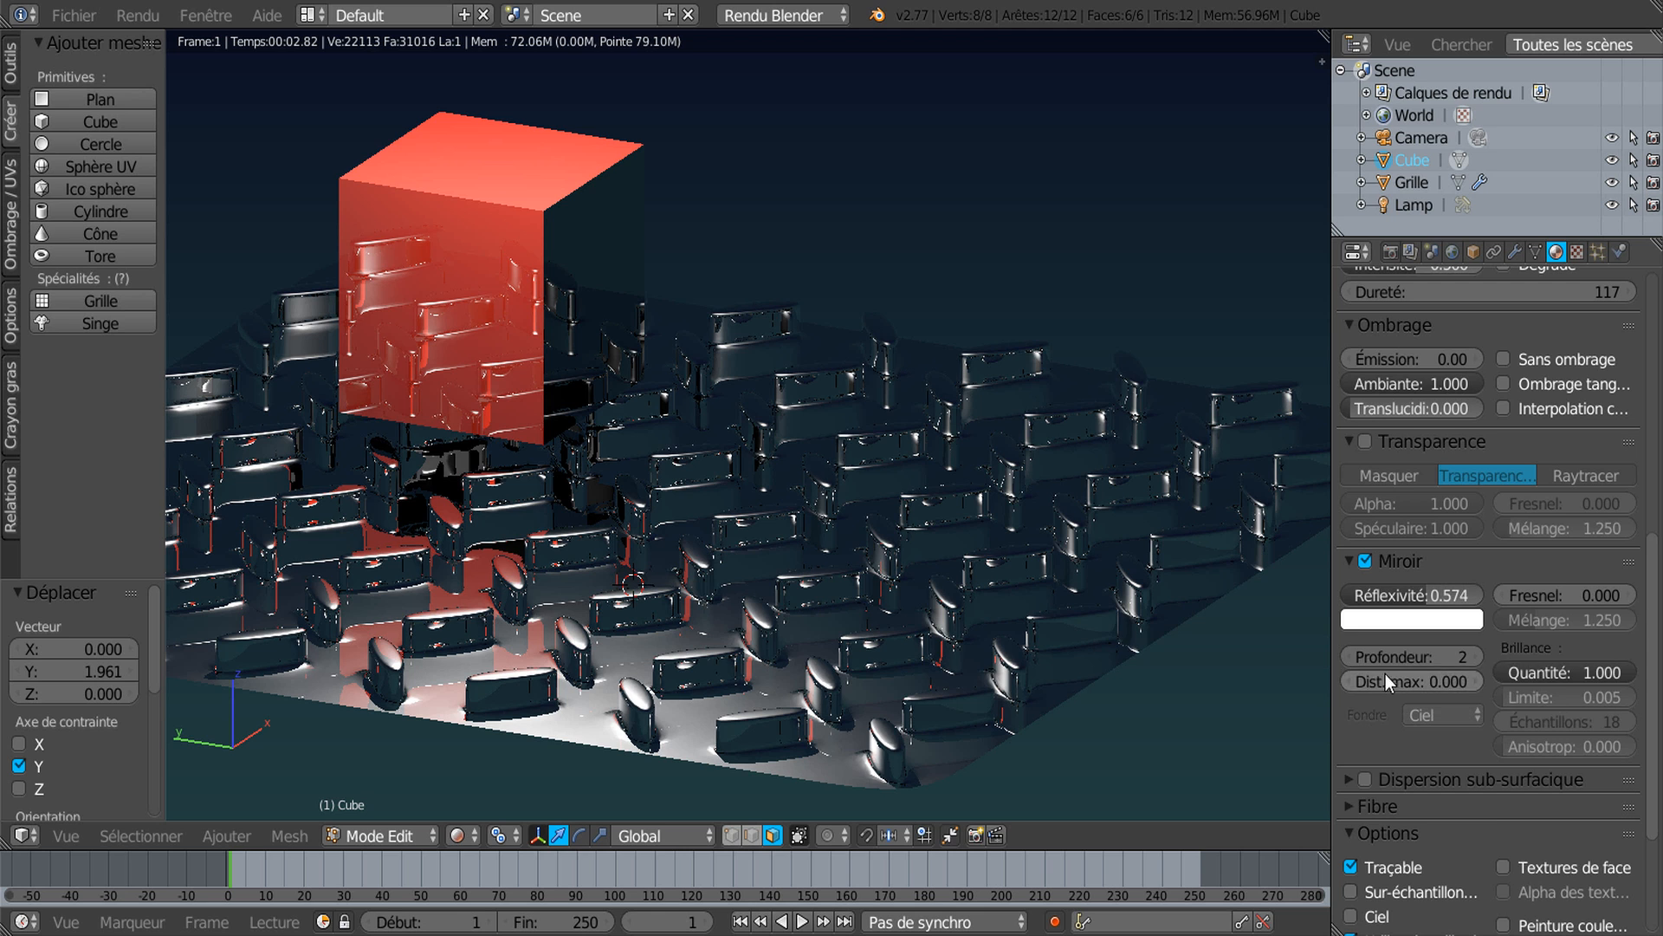
pyautogui.scroll(-1, 1396, 674)
pyautogui.scroll(1, 1397, 674)
pyautogui.scroll(2, 1381, 601)
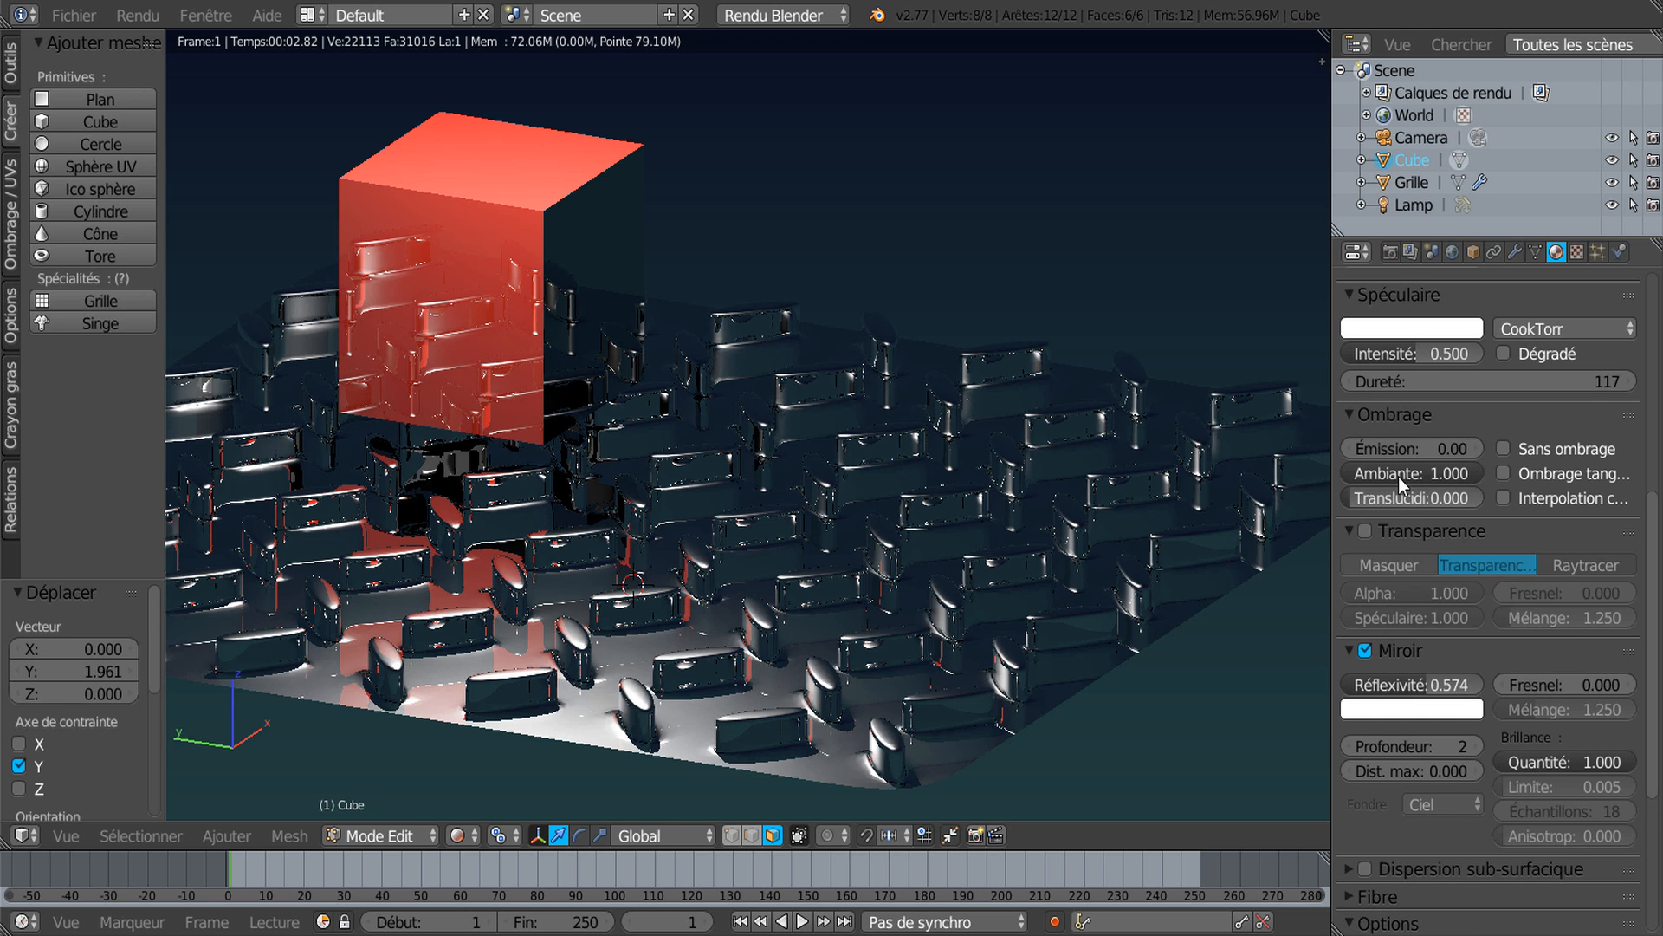
pyautogui.moveTo(1422, 448)
pyautogui.mouseDown()
pyautogui.moveTo(1492, 448)
pyautogui.moveTo(1421, 445)
pyautogui.moveTo(1438, 448)
pyautogui.mouseUp()
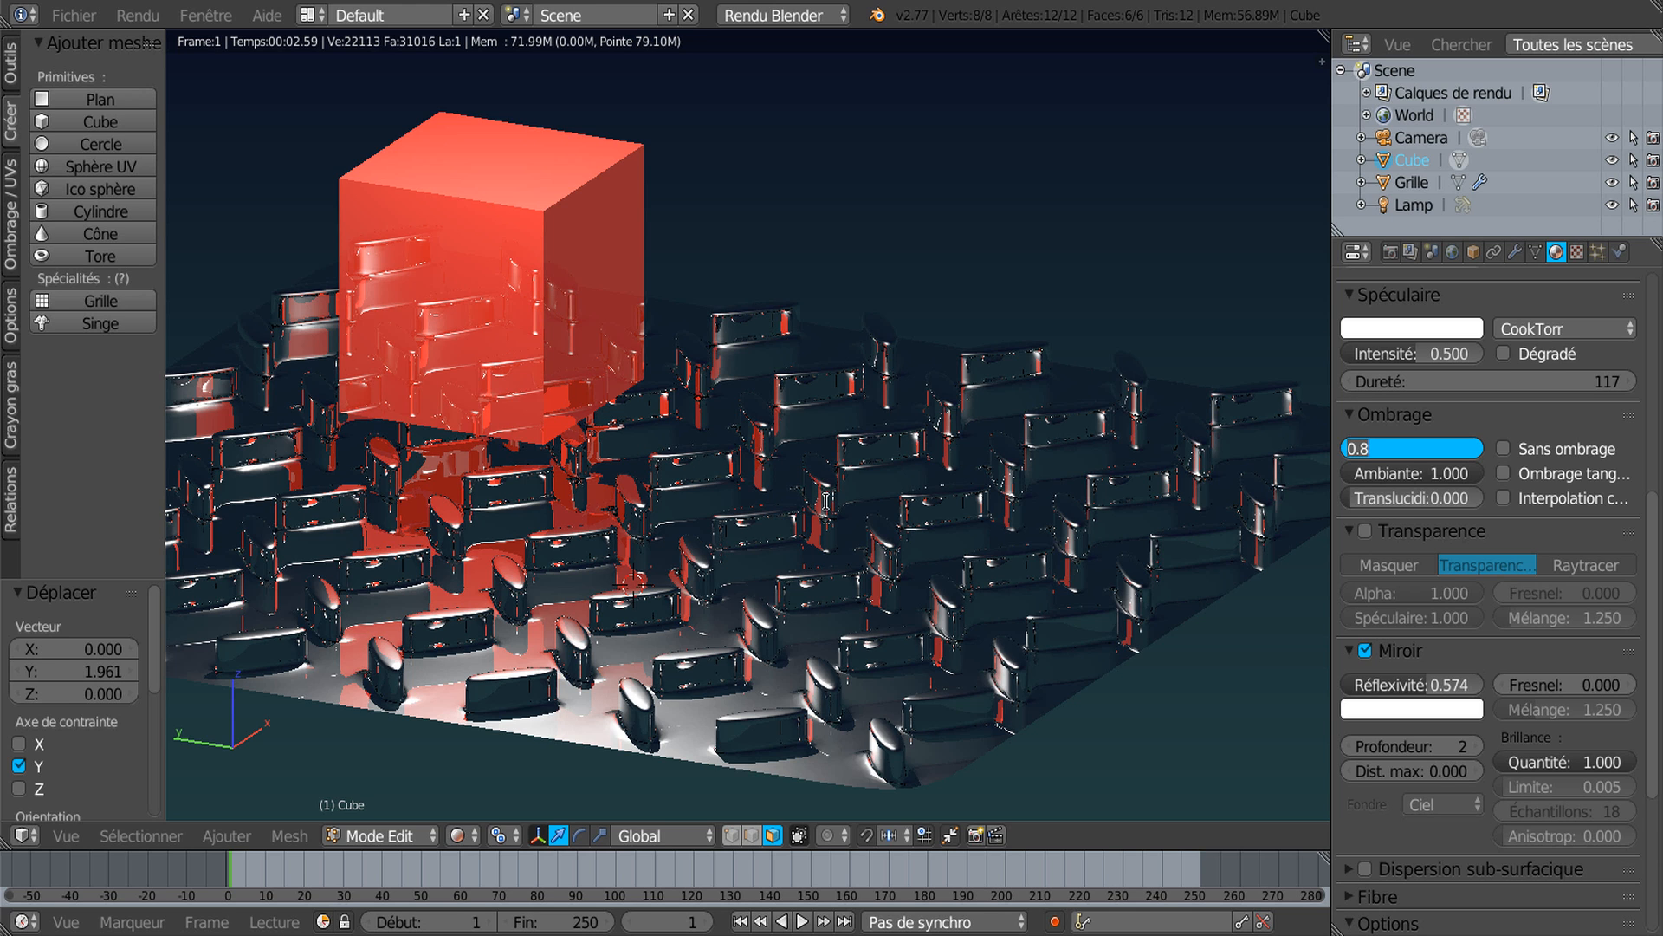
pyautogui.press('Escape')
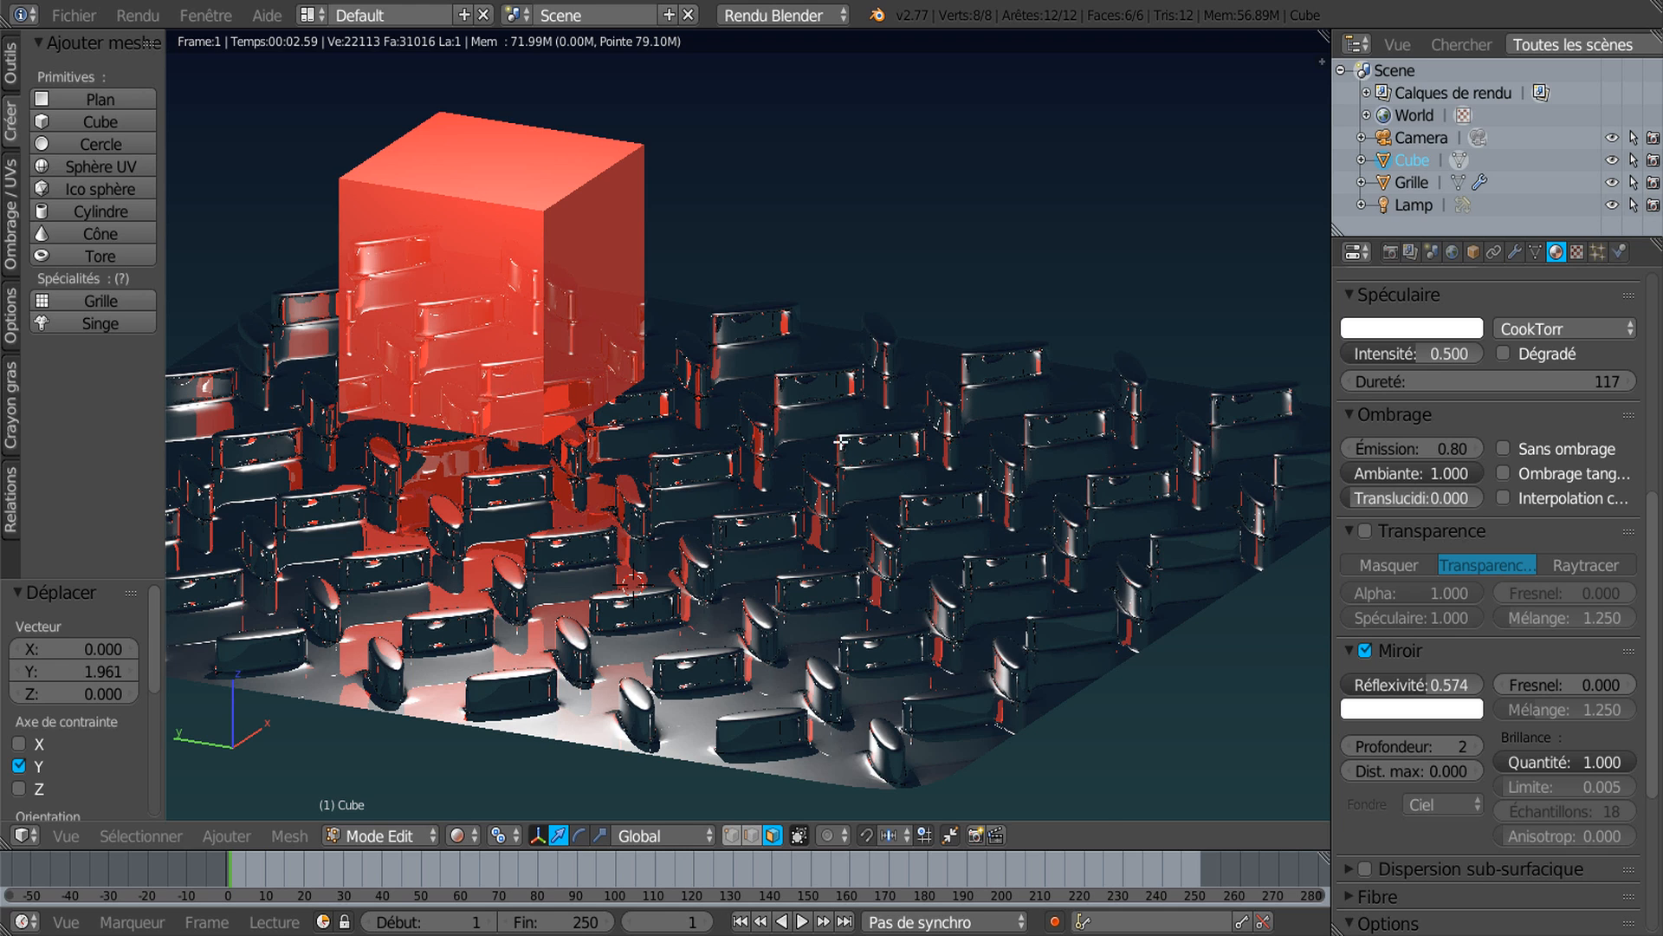
pyautogui.moveTo(787, 394); pyautogui.dragTo(902, 479, button='middle')
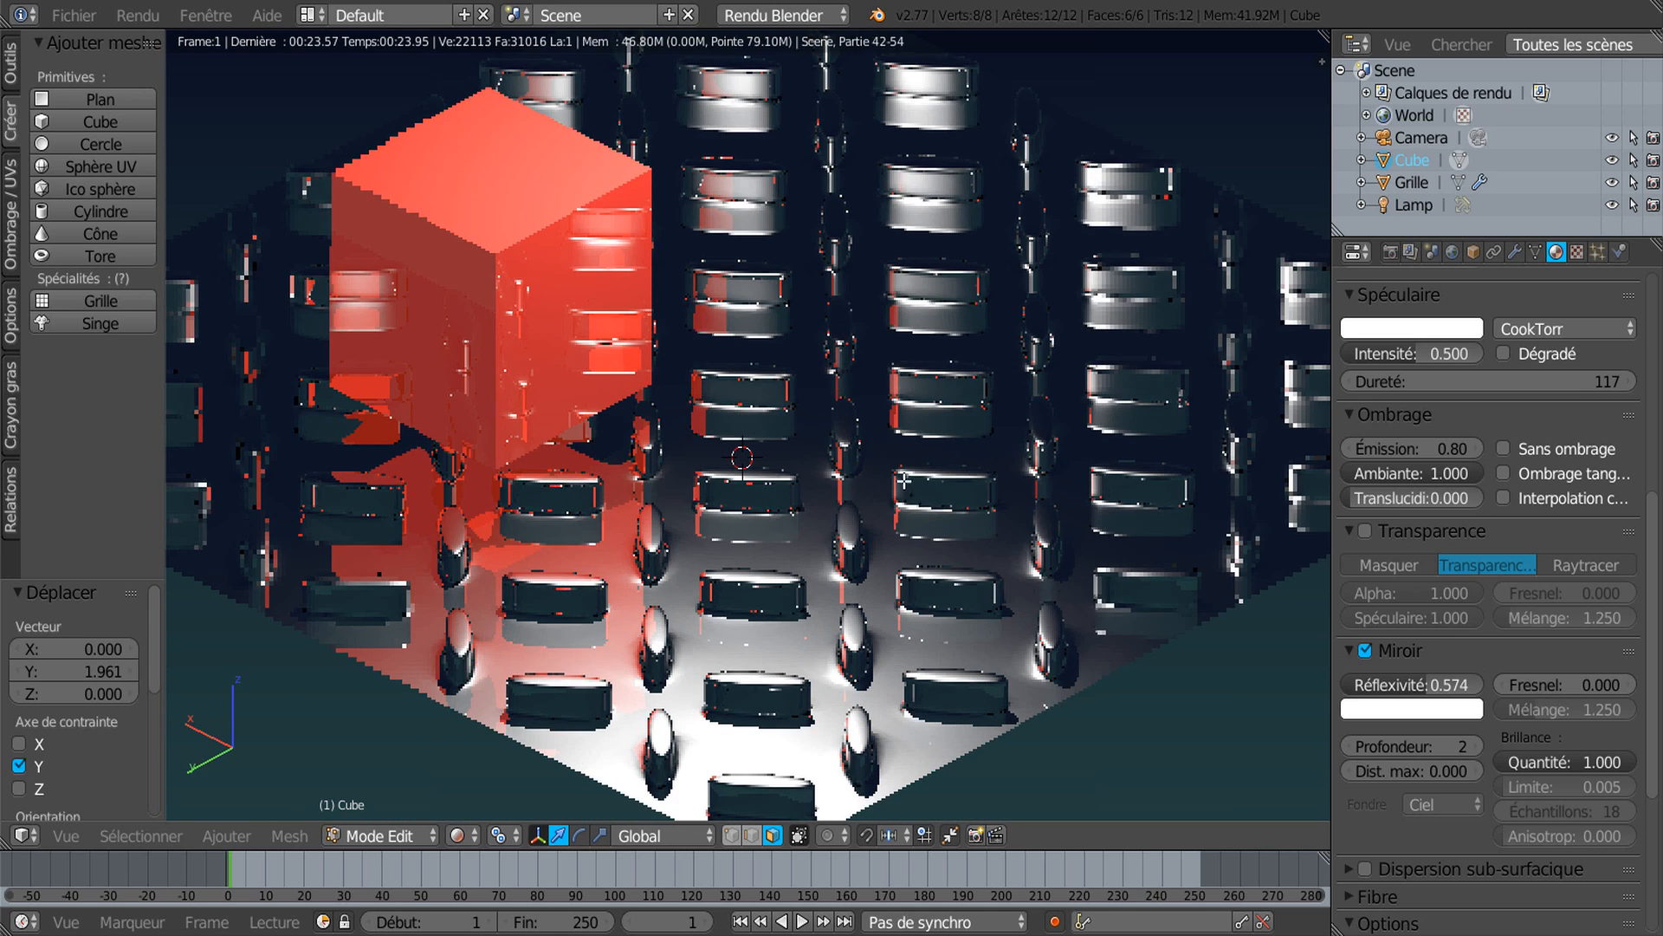
pyautogui.scroll(-1, 357, 362)
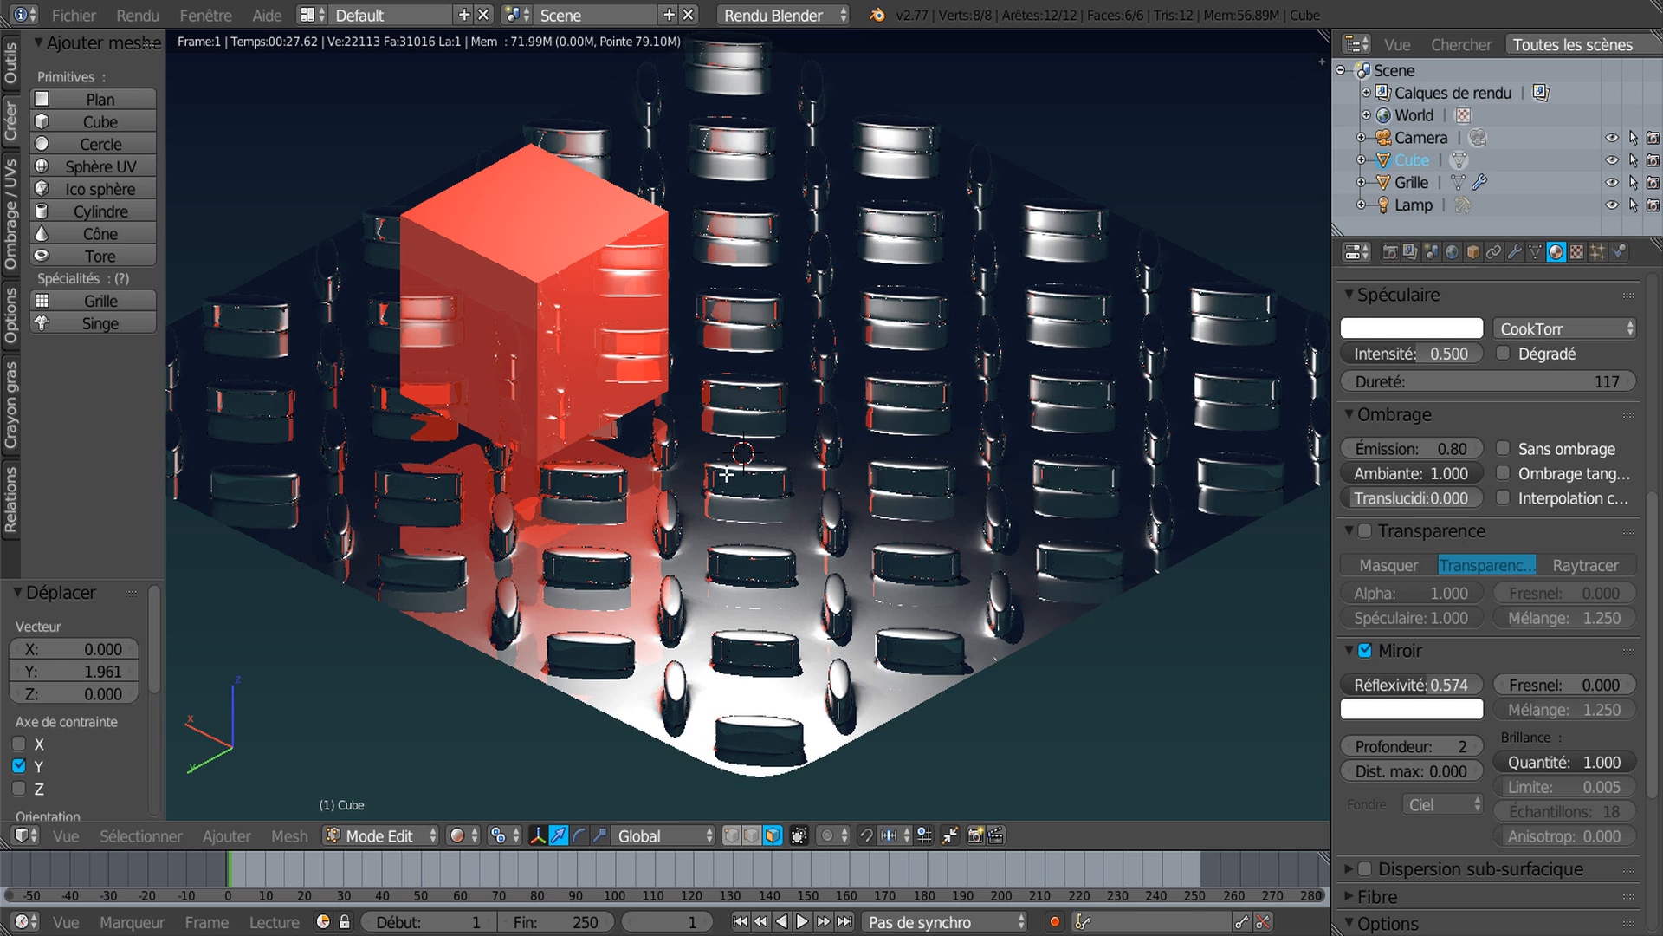
pyautogui.scroll(-1, 726, 474)
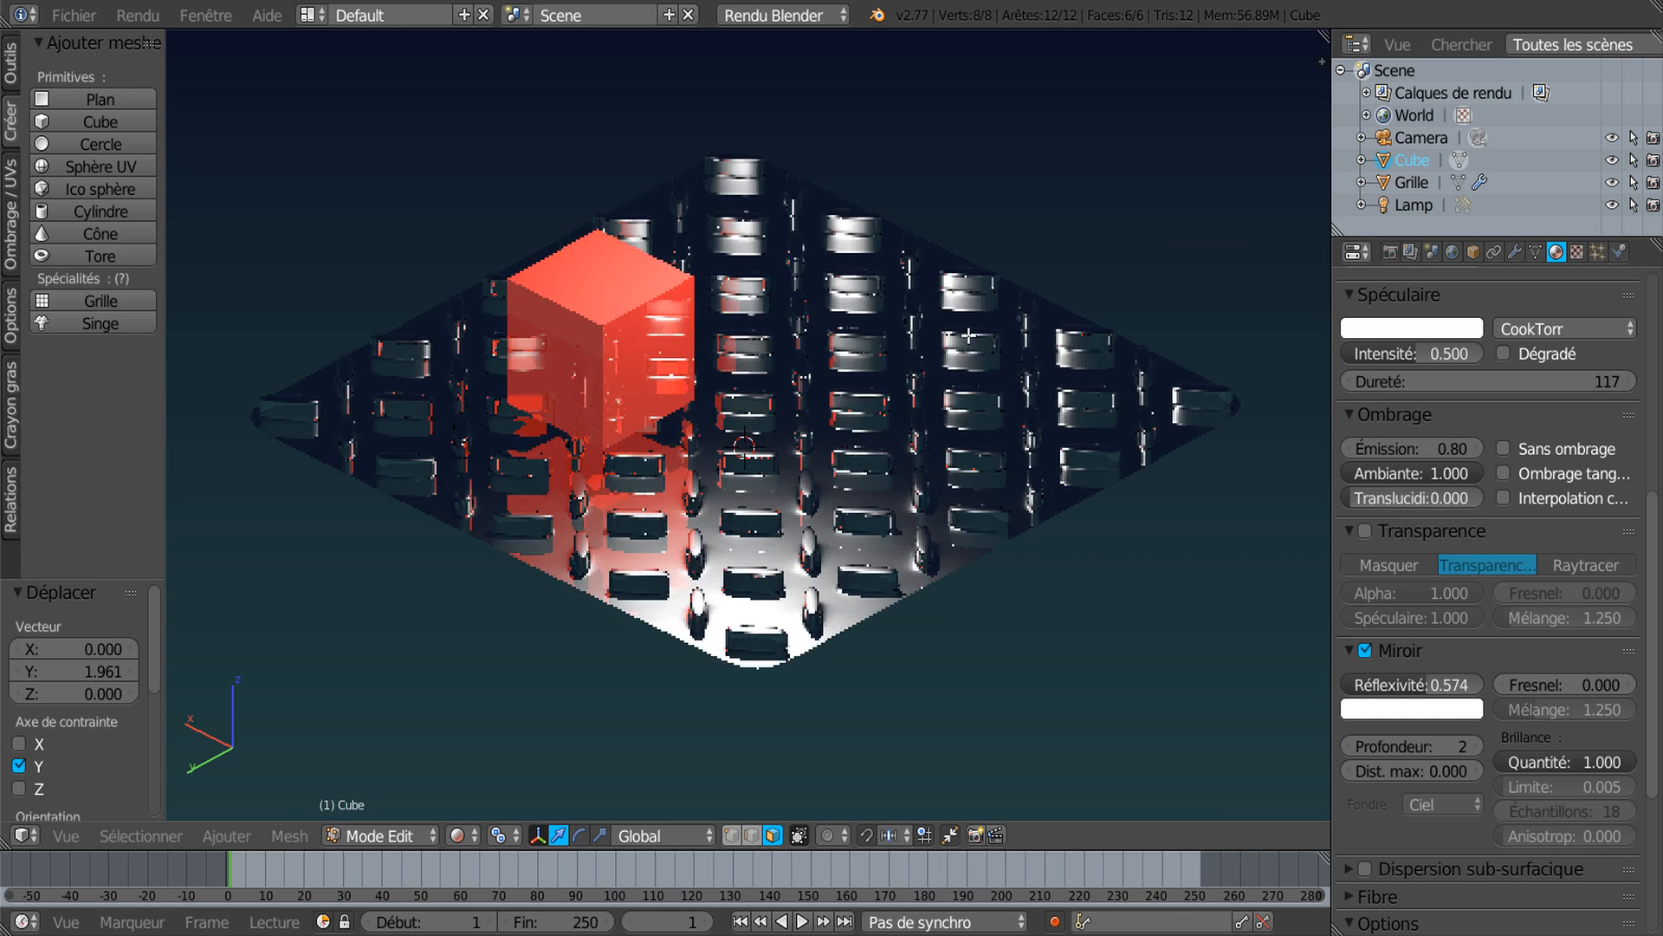